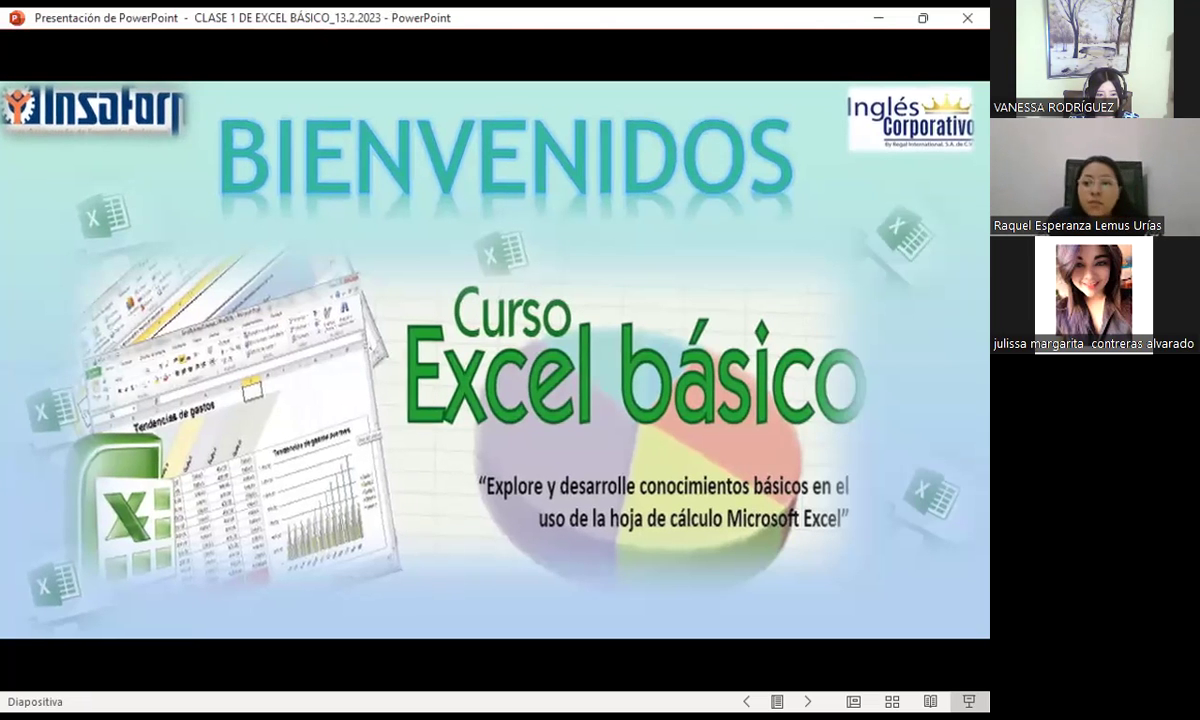
# - Advance the slideshow to slide 2, introducing the facilitator and Inglés Corporativo
pyautogui.press('Right')
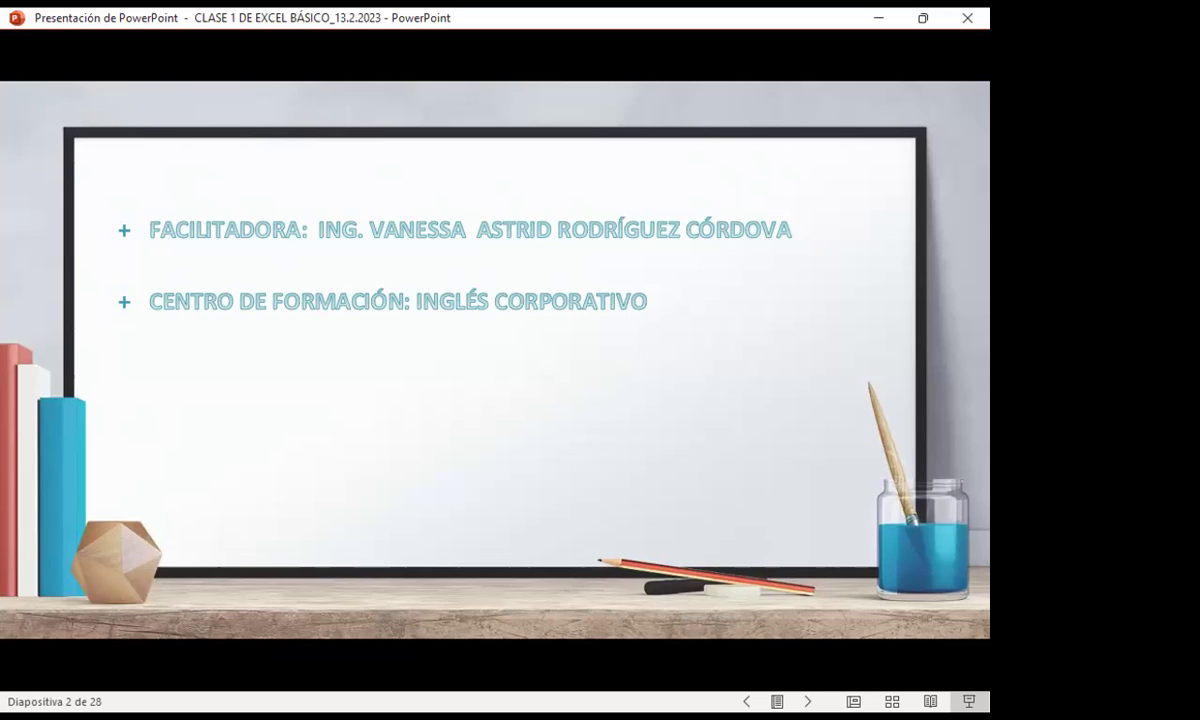
# - Advance the slideshow to slide 3, 'Normas de convivencia'
pyautogui.press('Right')
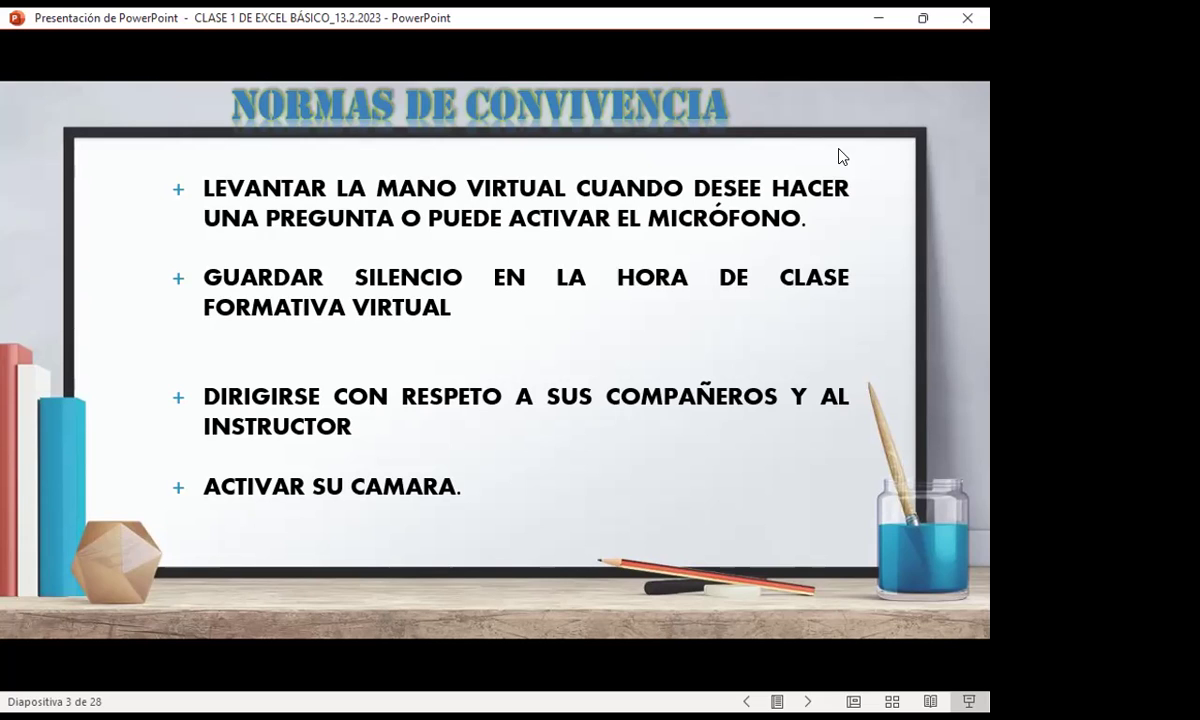
# - Advance through slide 4, 'Fechas del curso', to the motivational quote slide
pyautogui.press('Right')
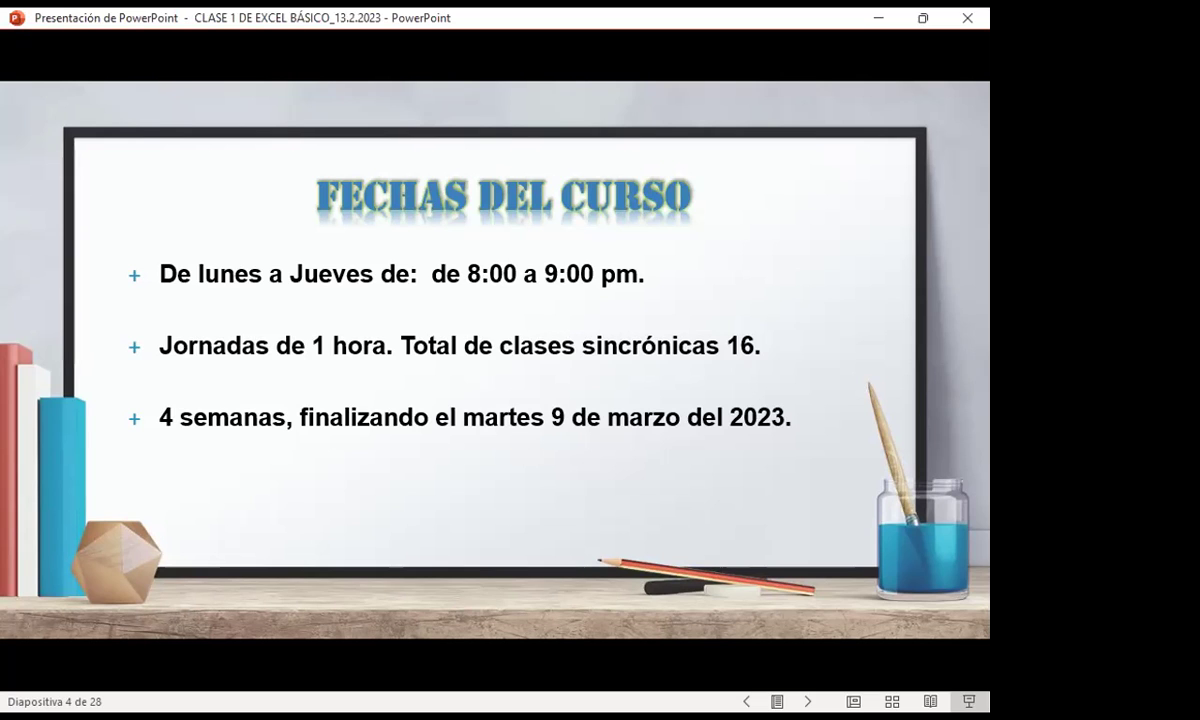
pyautogui.press('Right')
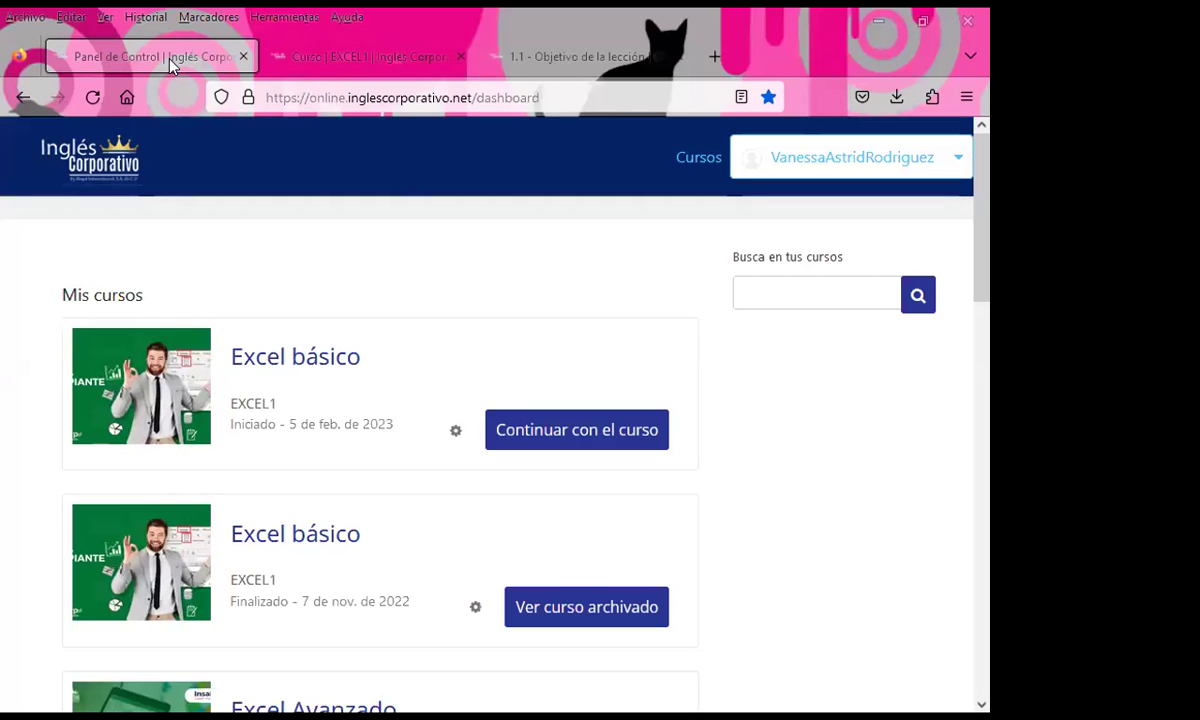
# - Bring Firefox forward to show the dashboard listing Excel básico EXCEL1 under Mis cursos
pyautogui.click(768, 471)
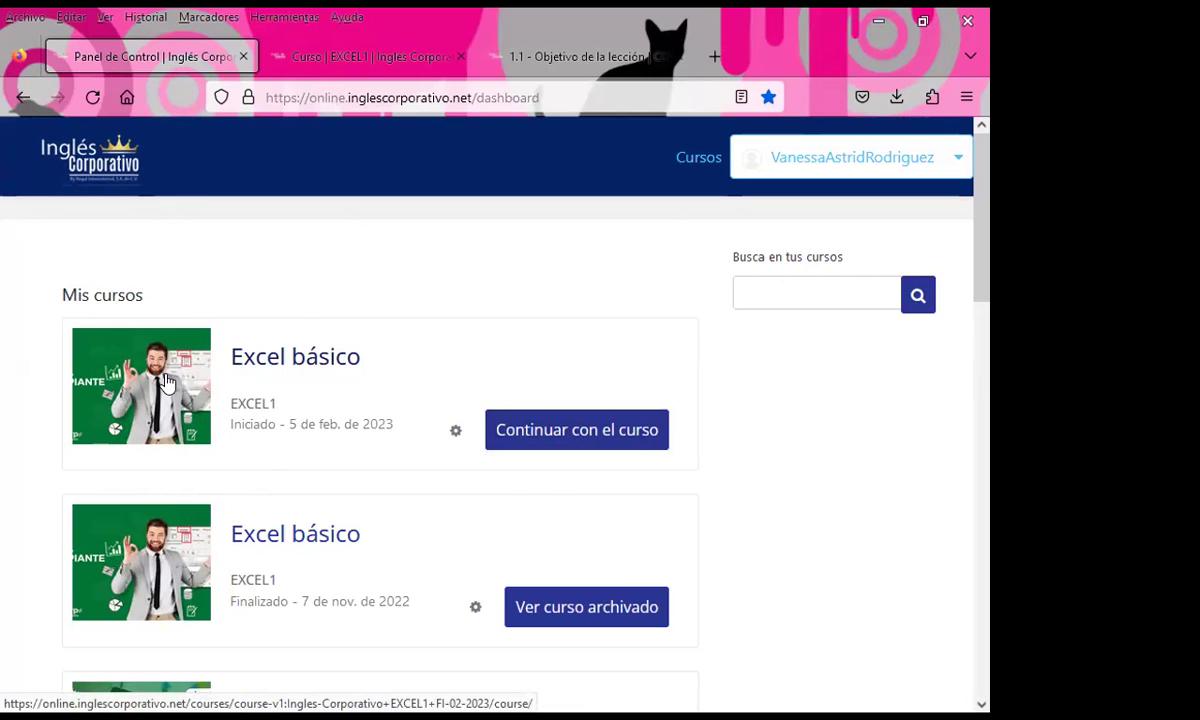
# - In the Curso | EXCEL1 outline, open Sección 1 lesson '1.1 - Objetivo de la lección'
pyautogui.click(334, 56)
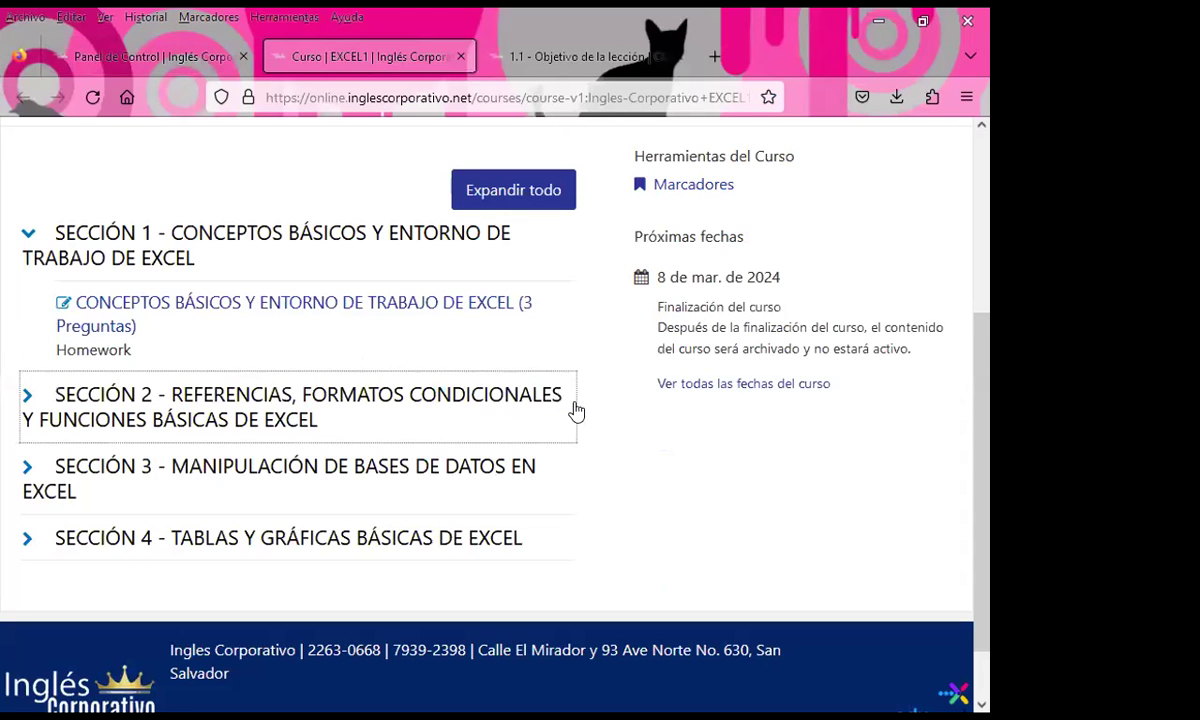
pyautogui.scroll(3, 665, 505)
pyautogui.scroll(-2, 588, 503)
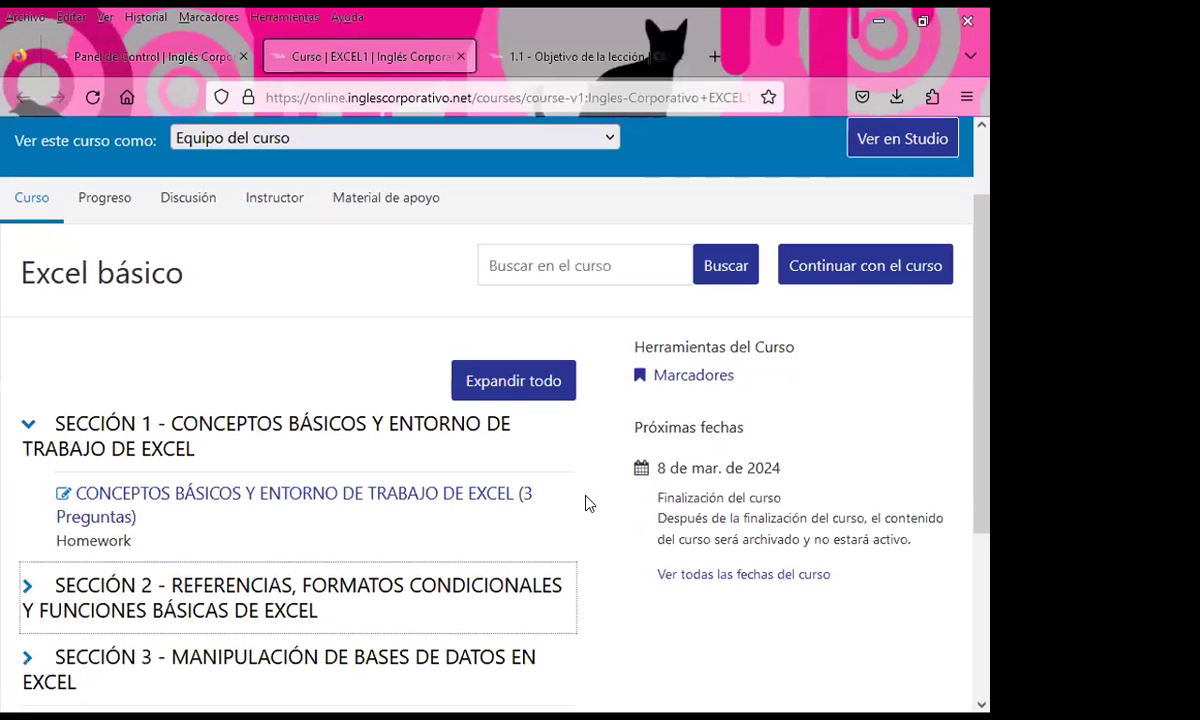
pyautogui.scroll(-2, 588, 503)
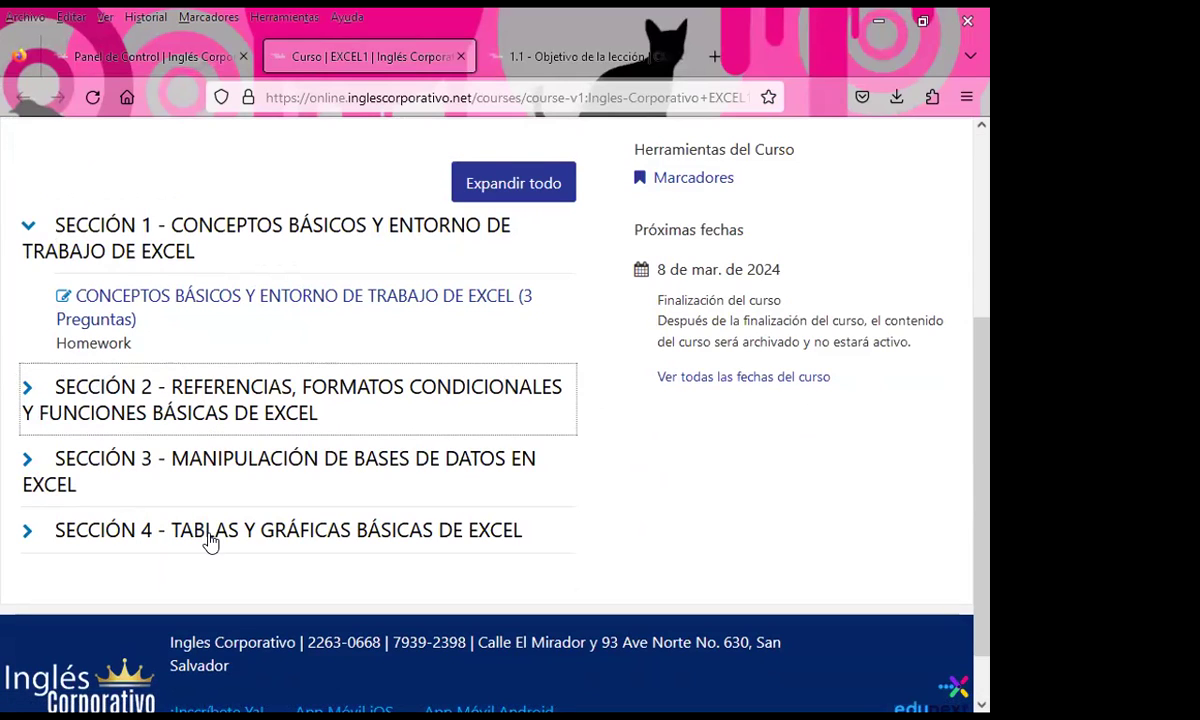
pyautogui.scroll(3, 204, 544)
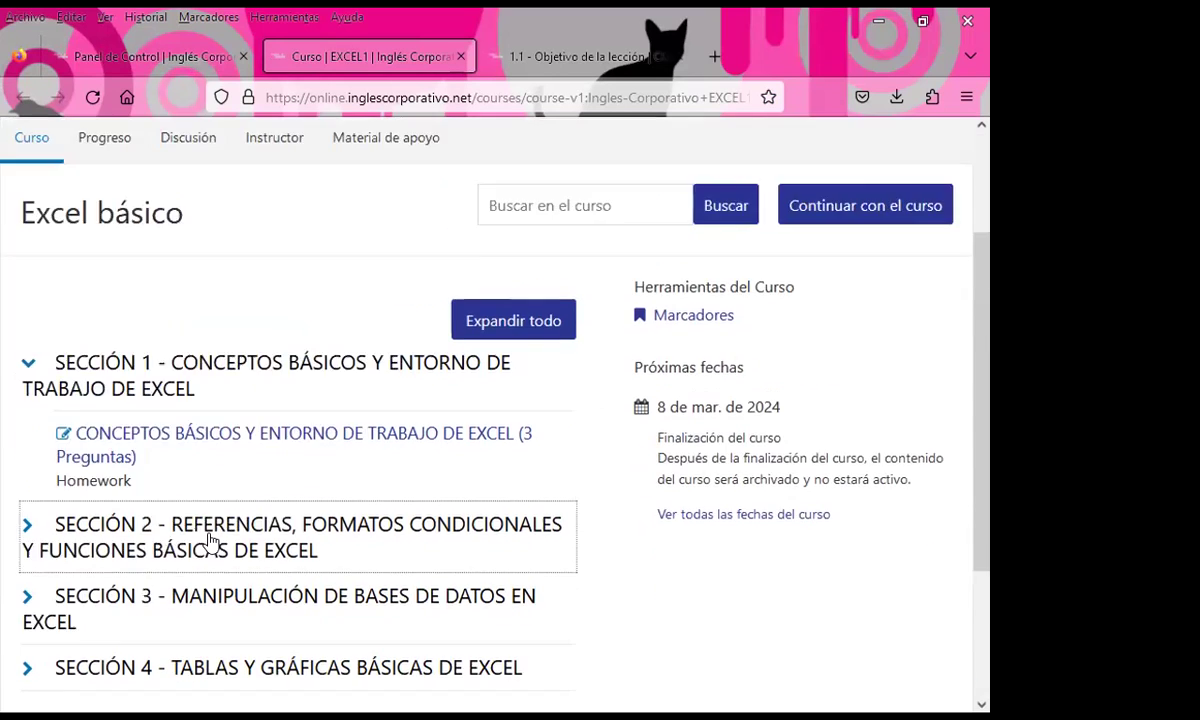
pyautogui.scroll(3, 193, 541)
pyautogui.scroll(-2, 212, 522)
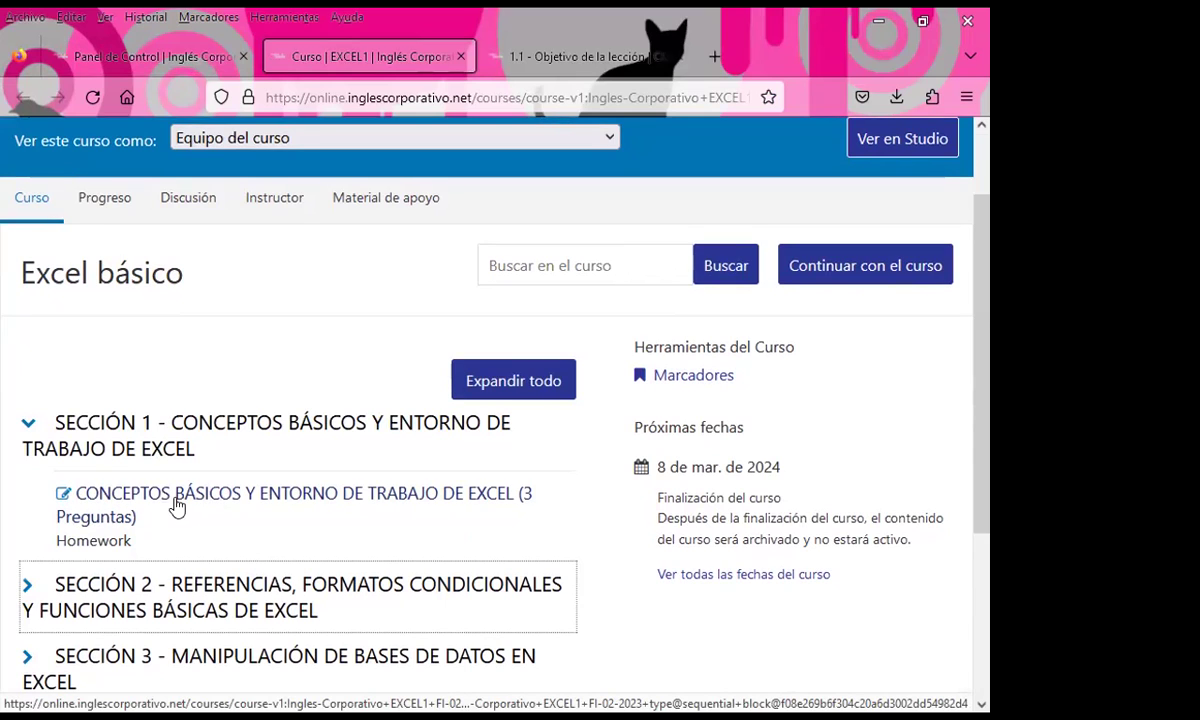
pyautogui.click(490, 515)
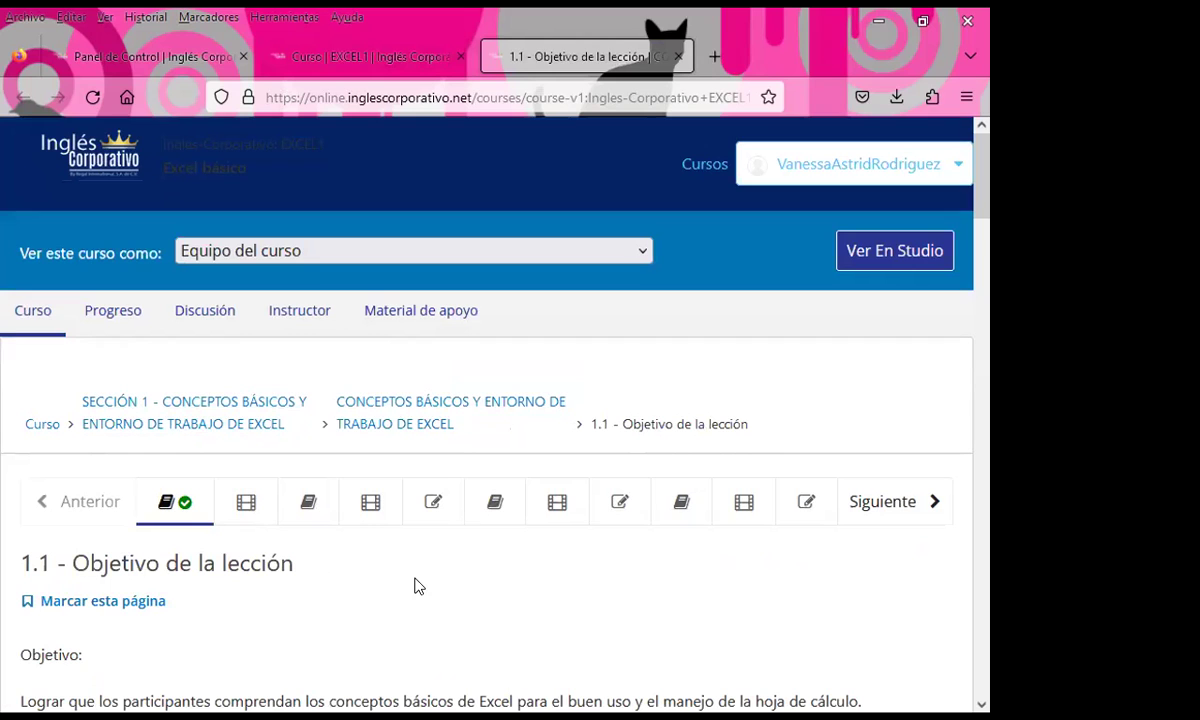
pyautogui.scroll(-2, 418, 586)
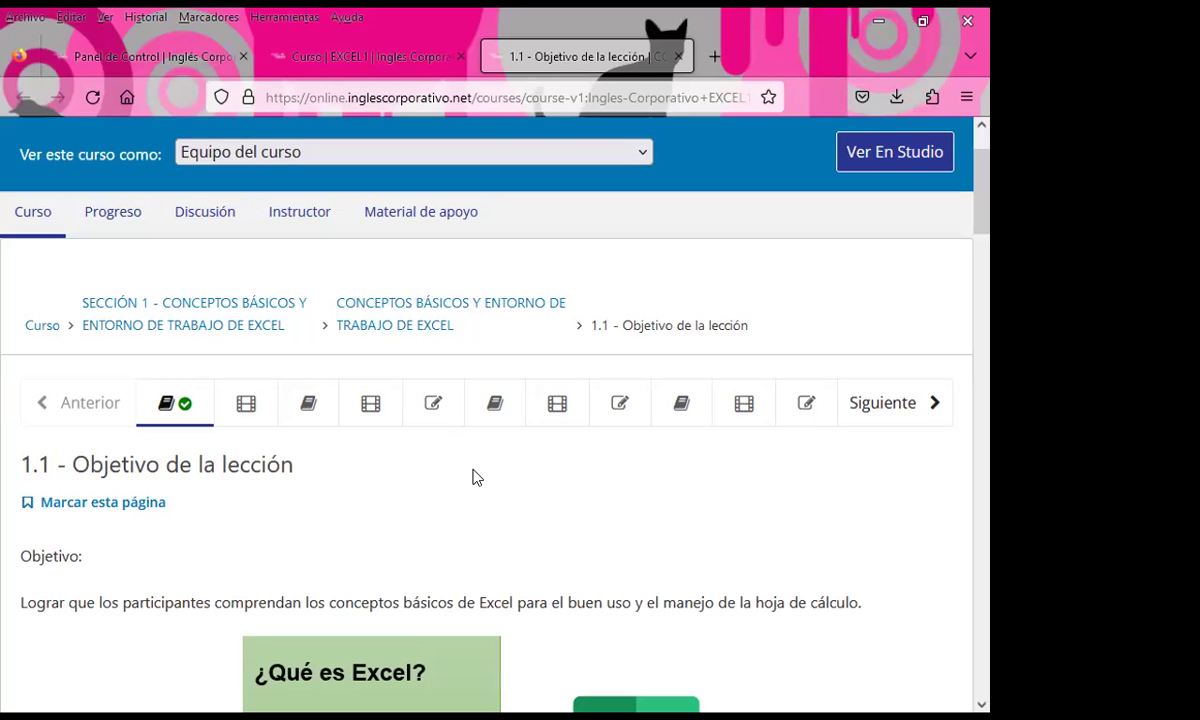
pyautogui.scroll(-2, 399, 455)
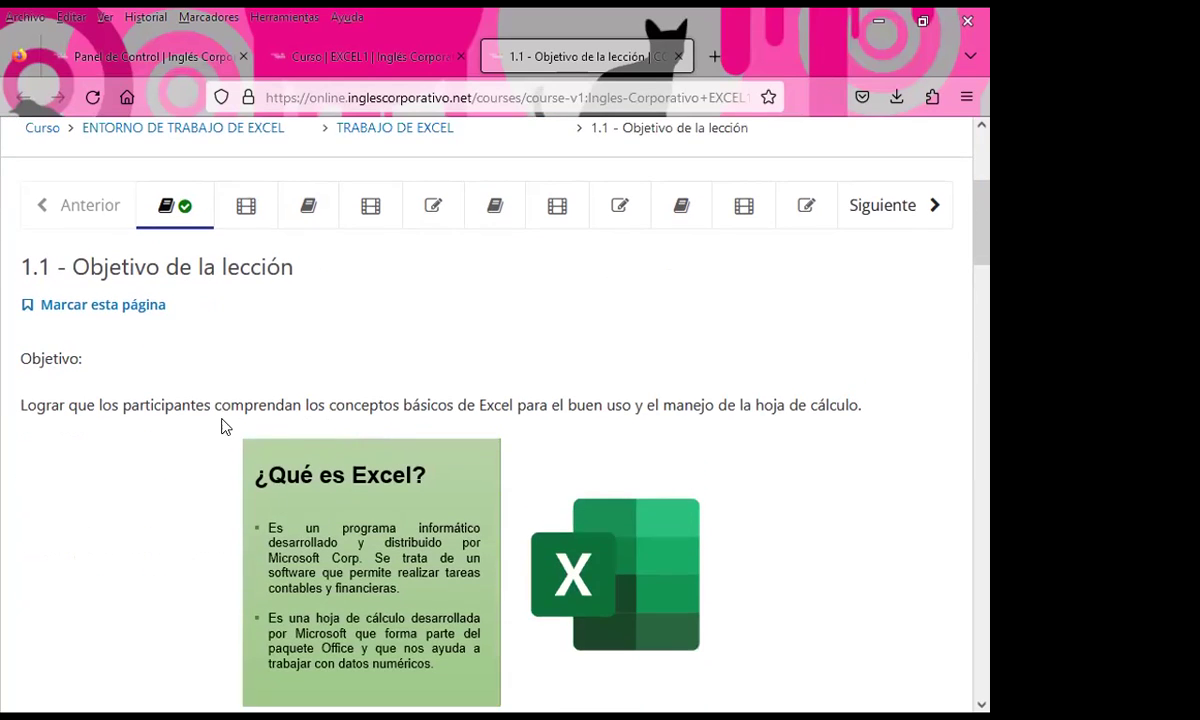
pyautogui.scroll(1, 222, 427)
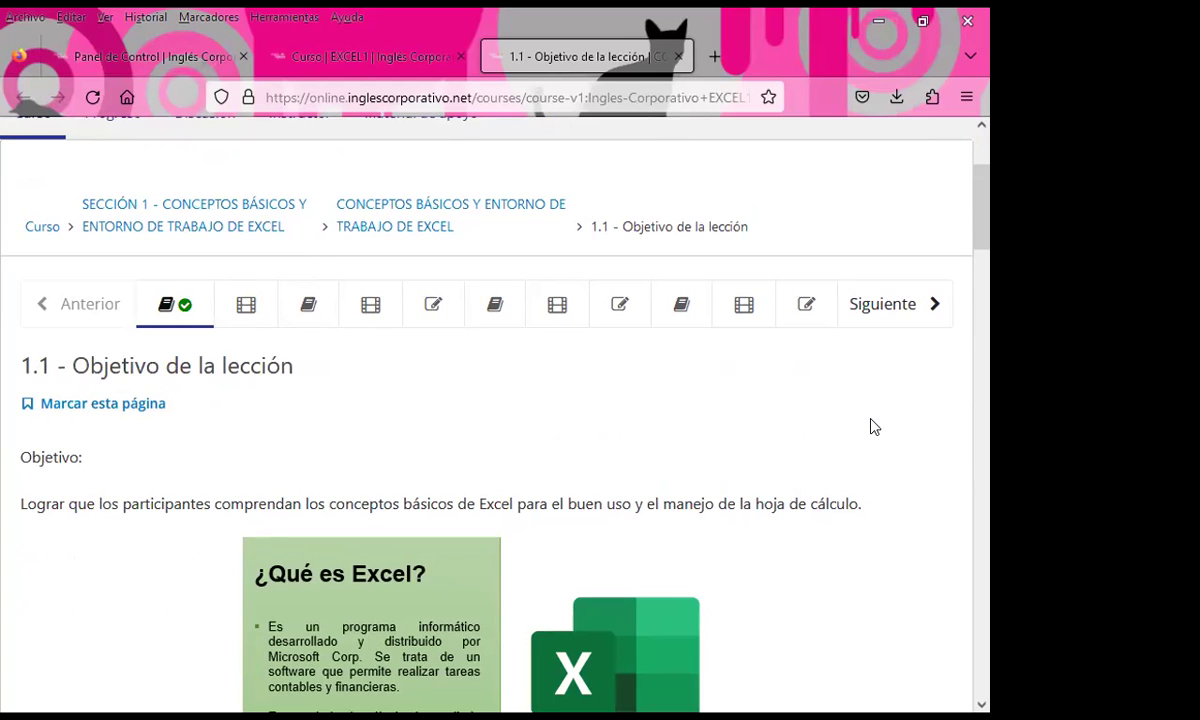
pyautogui.scroll(-2, 870, 428)
pyautogui.scroll(-3, 858, 458)
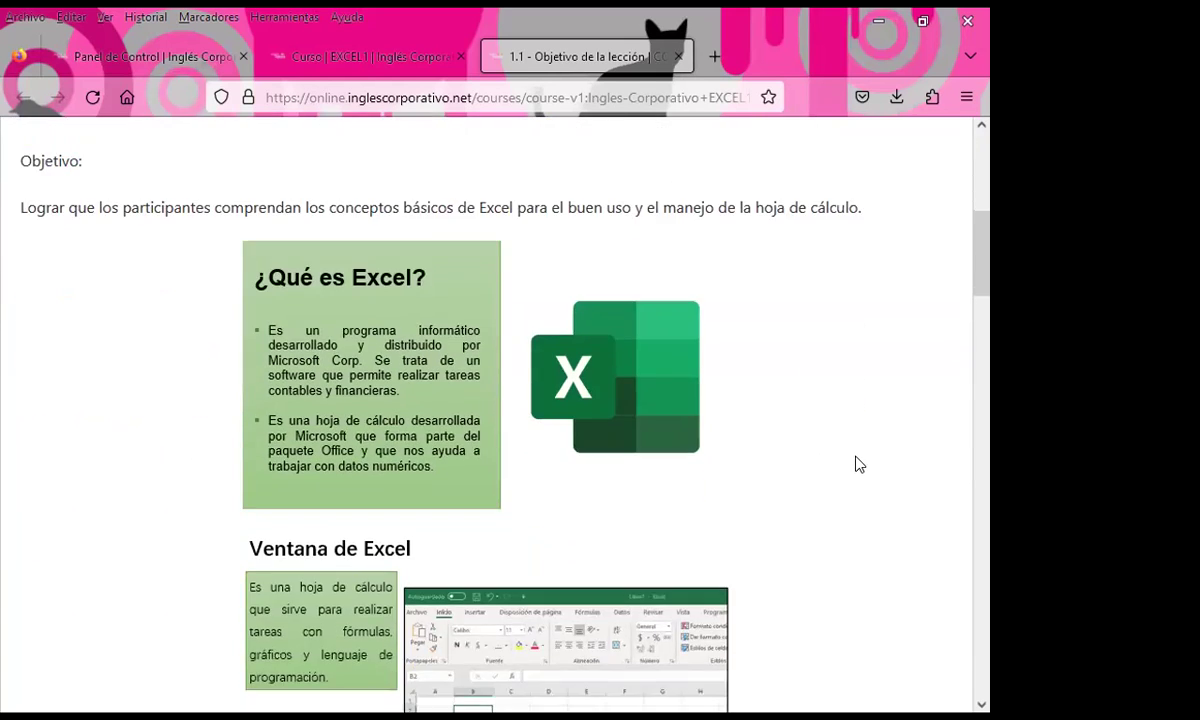
pyautogui.scroll(-3, 857, 463)
pyautogui.scroll(-4, 855, 460)
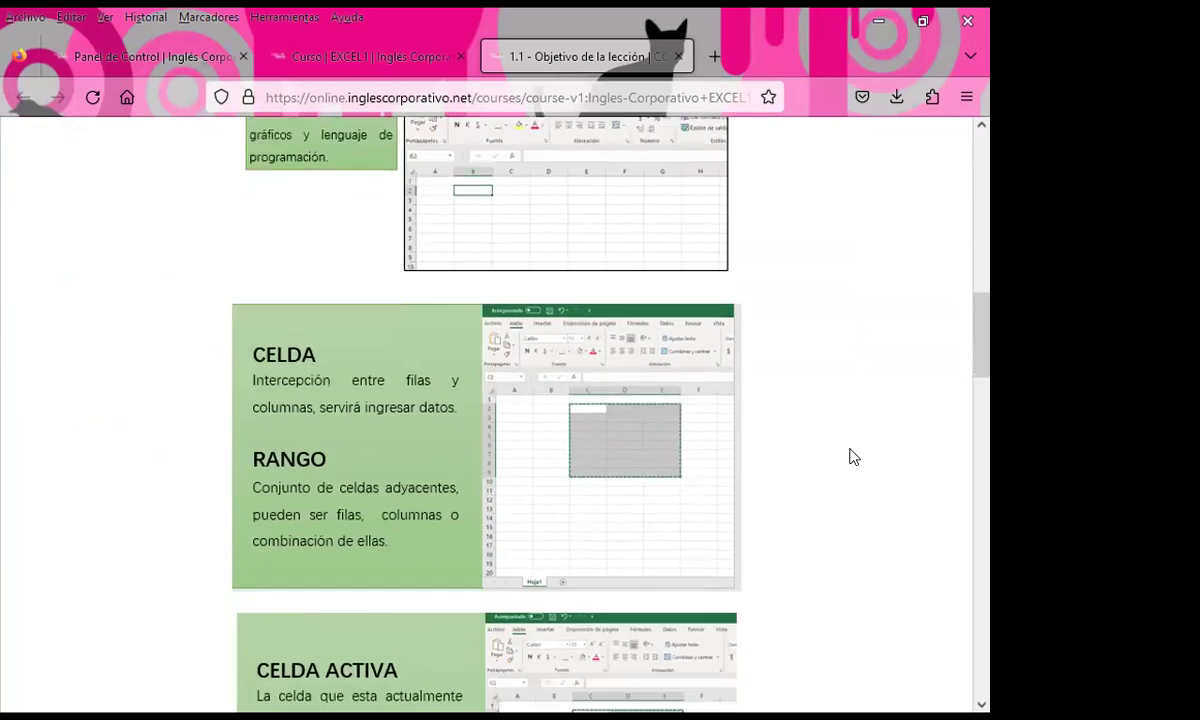
pyautogui.scroll(-3, 852, 457)
pyautogui.scroll(-2, 851, 462)
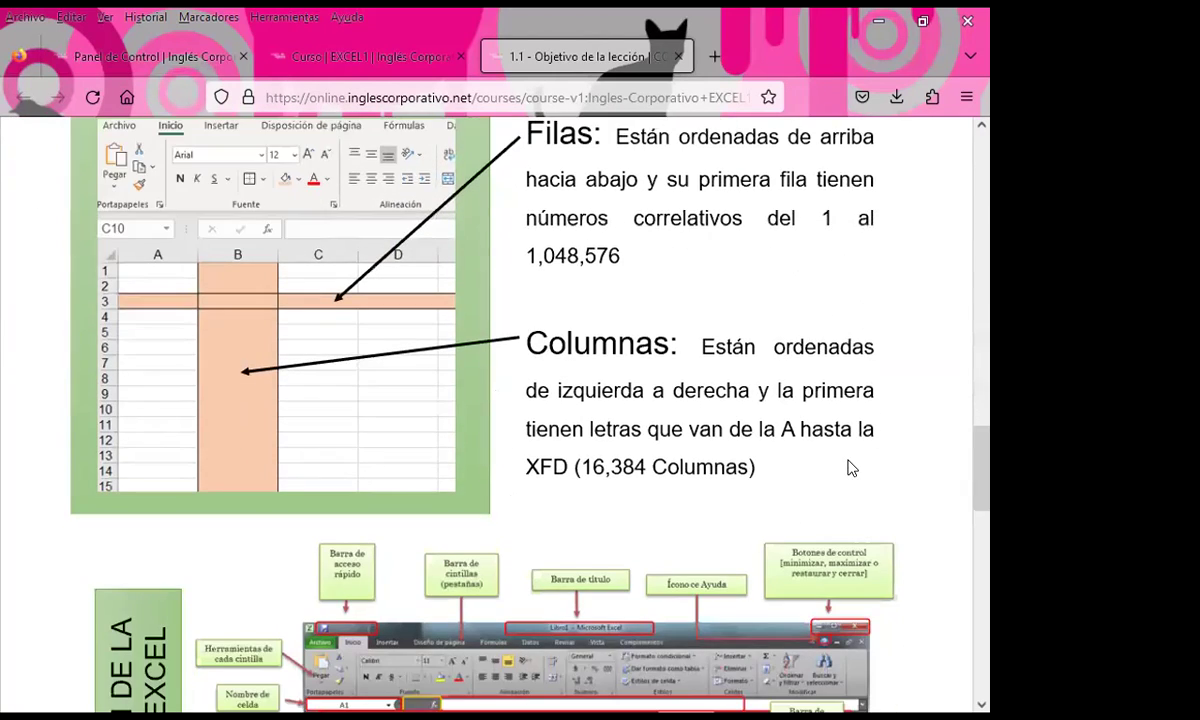
pyautogui.scroll(-2, 851, 467)
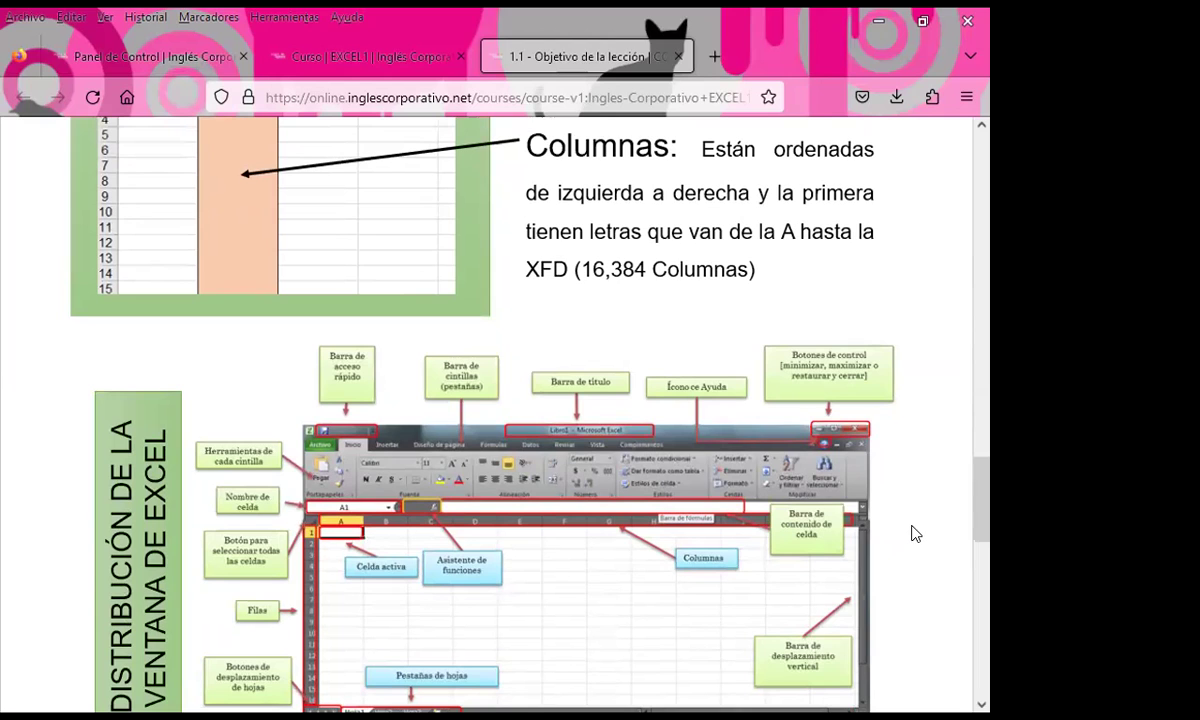
pyautogui.scroll(2, 914, 528)
pyautogui.scroll(2, 914, 525)
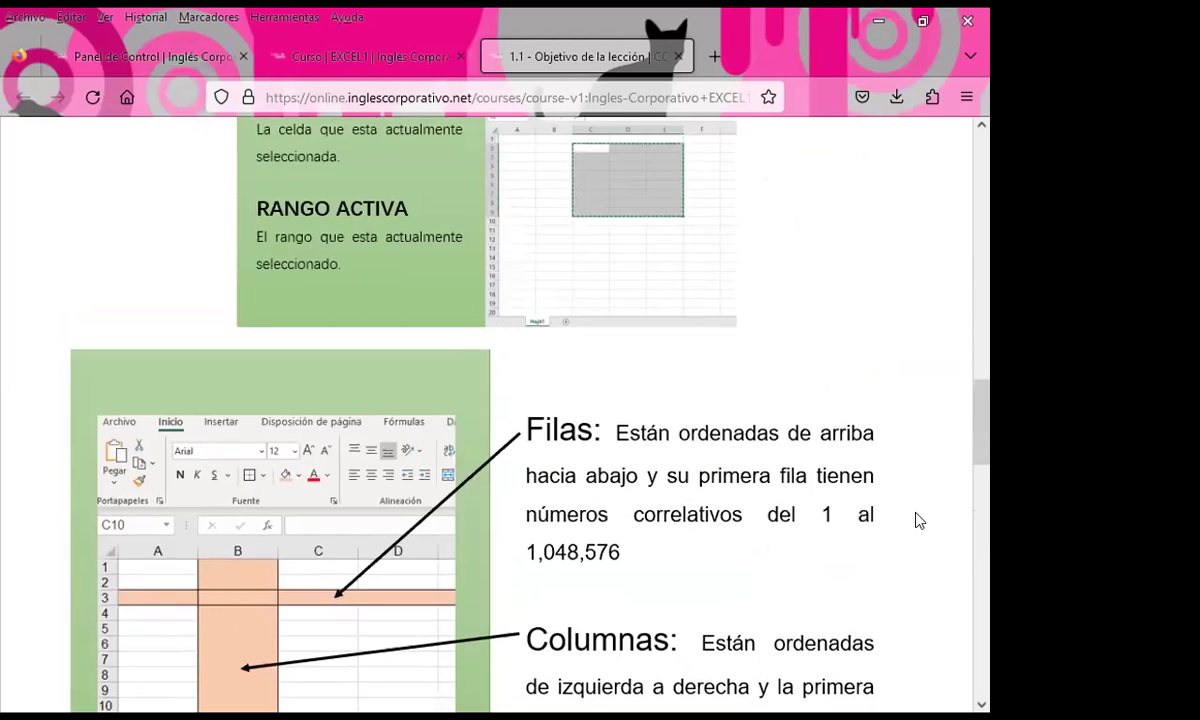
pyautogui.scroll(5, 918, 518)
pyautogui.scroll(3, 919, 518)
pyautogui.scroll(10, 913, 517)
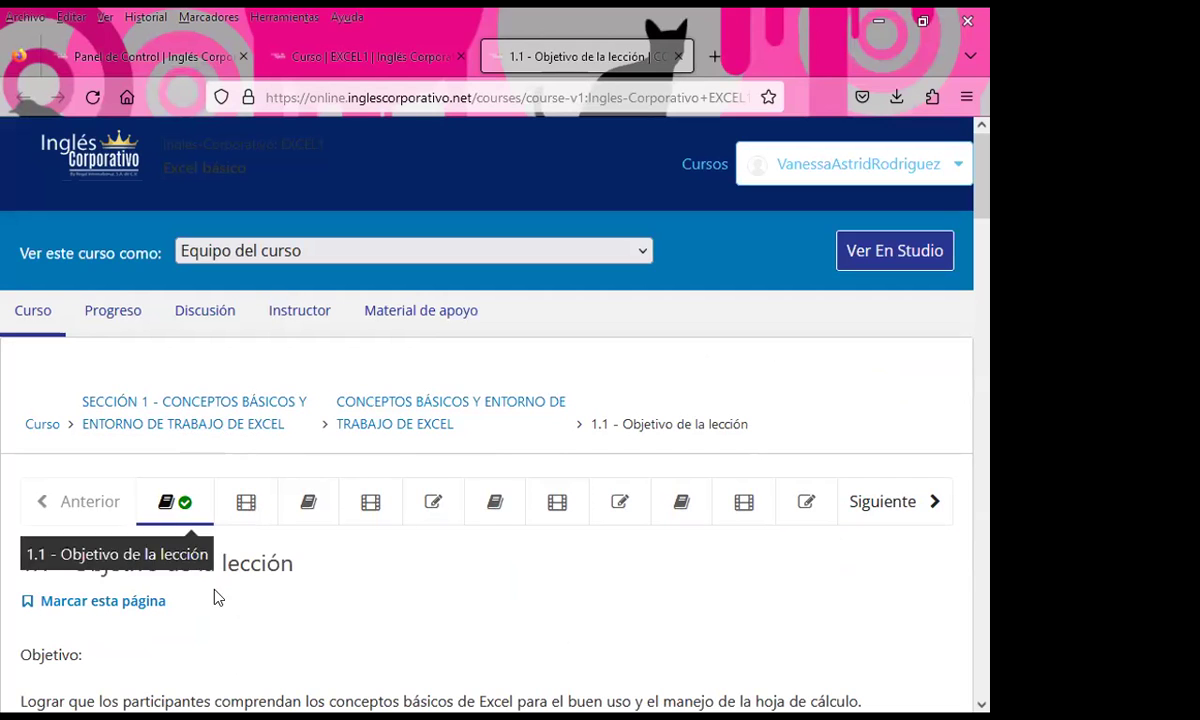
pyautogui.scroll(-2, 338, 600)
pyautogui.scroll(-3, 225, 580)
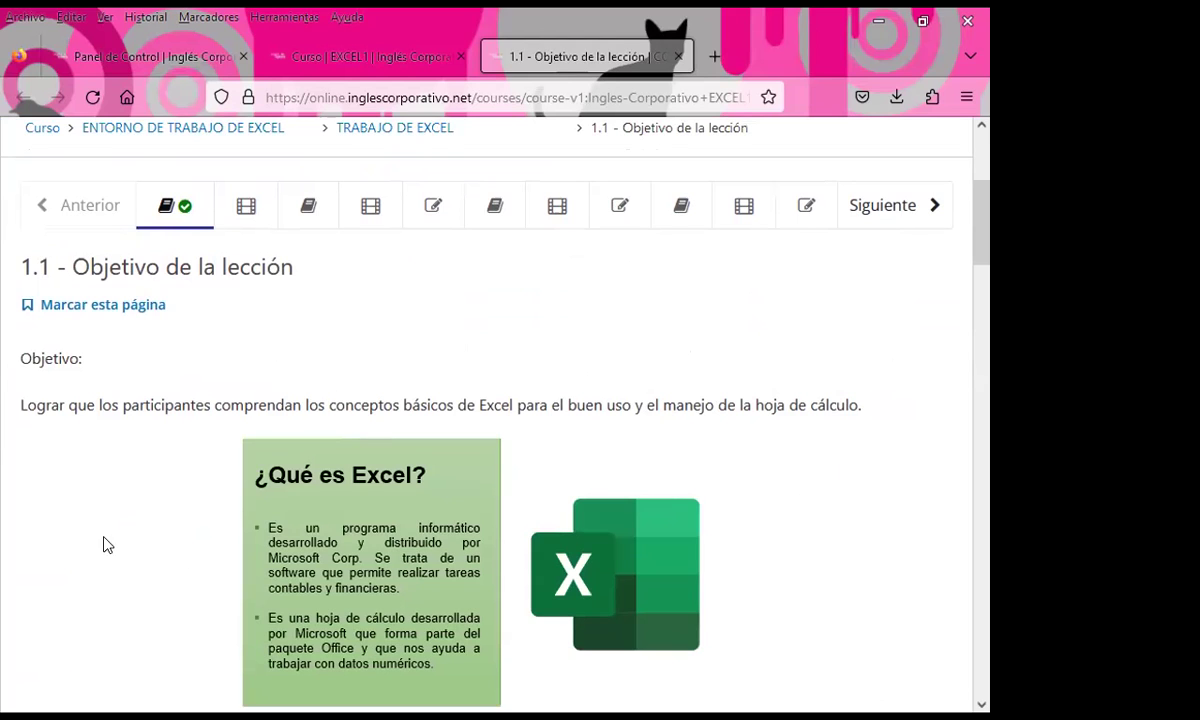
pyautogui.scroll(3, 110, 541)
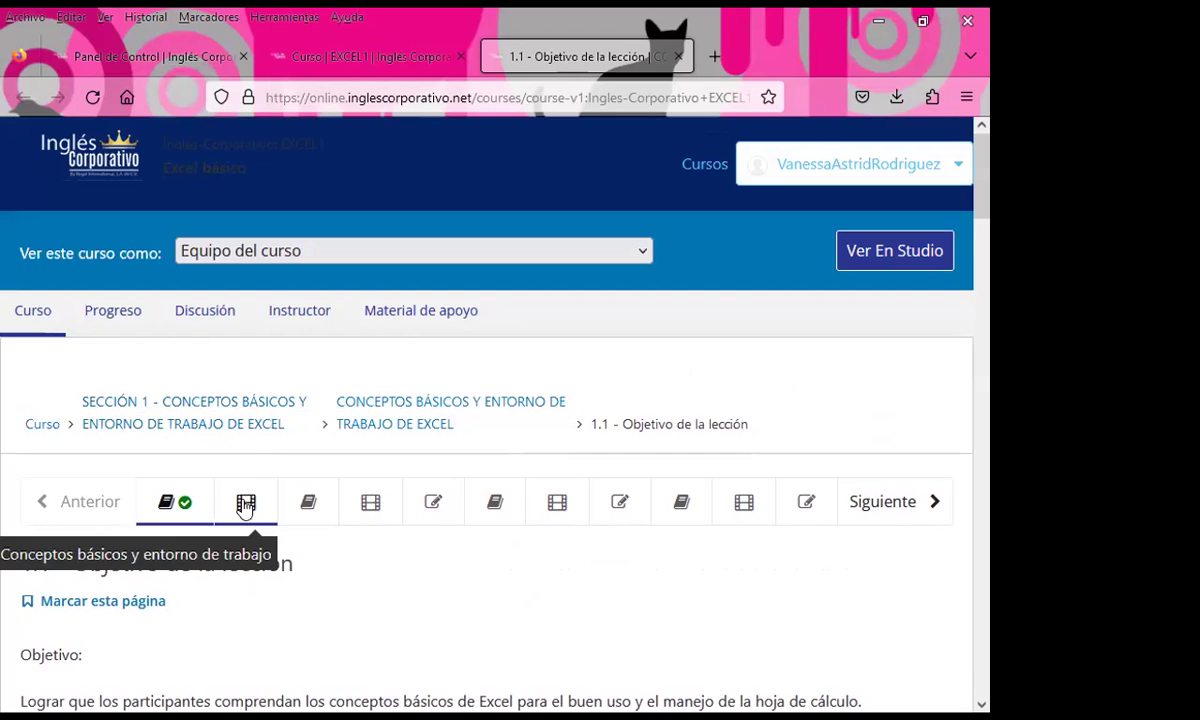
# - Open lesson 1.2 and review its video and 'PLANTILLA DE ACTIVIDADES - SECCIÓN 1' link
pyautogui.click(250, 502)
pyautogui.scroll(-2, 410, 547)
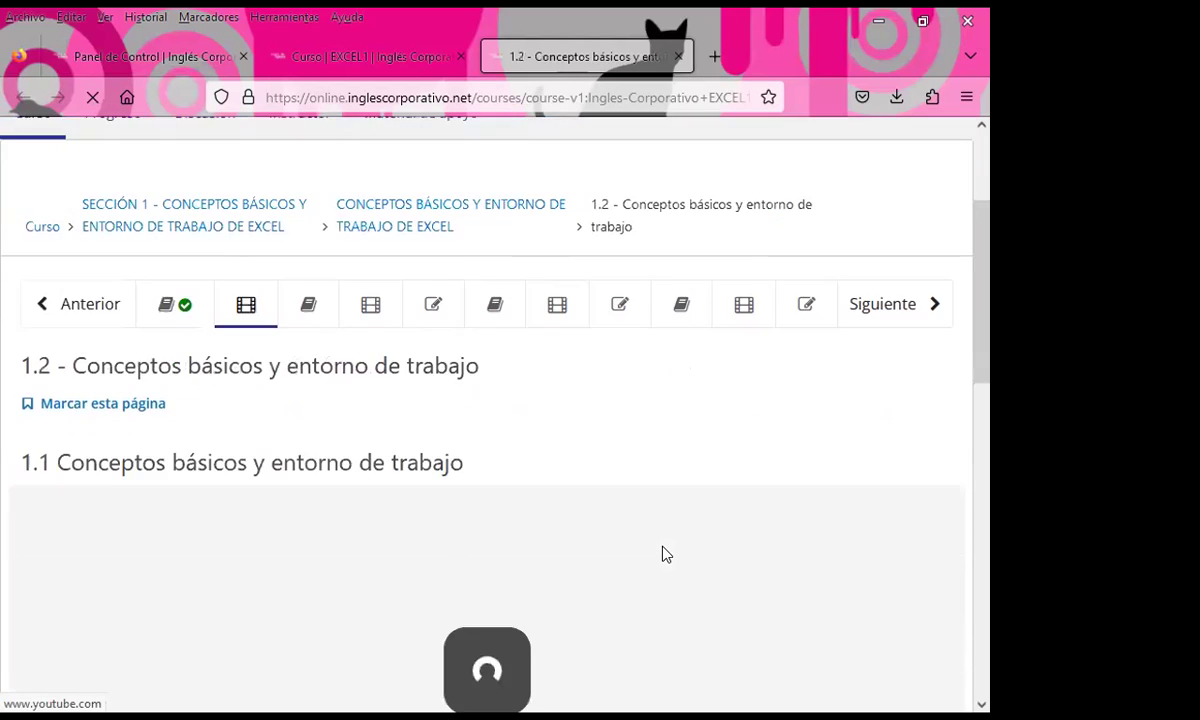
pyautogui.scroll(-3, 665, 555)
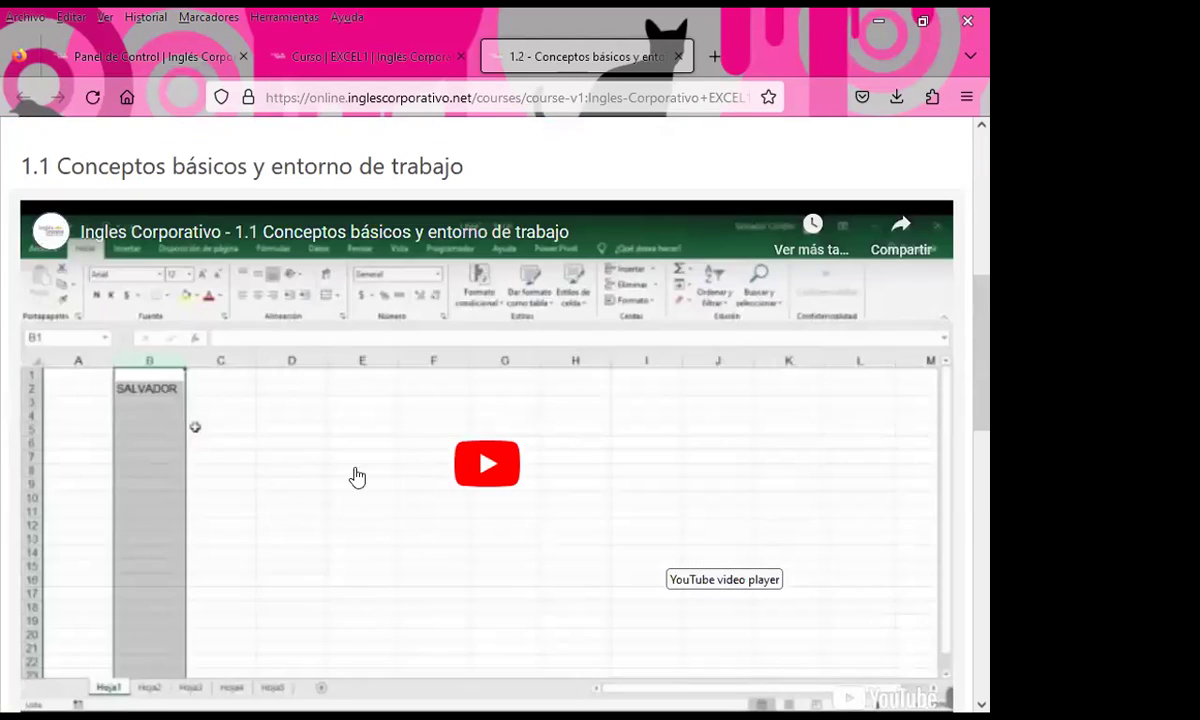
pyautogui.scroll(-2, 381, 493)
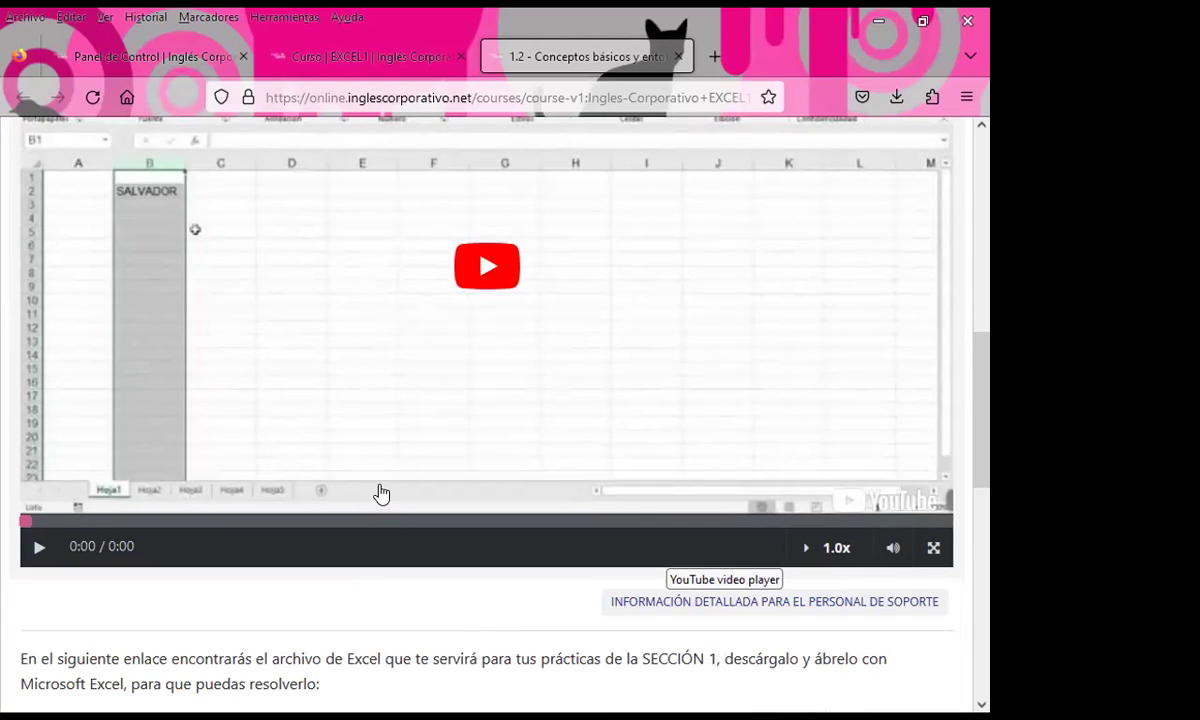
pyautogui.scroll(2, 356, 477)
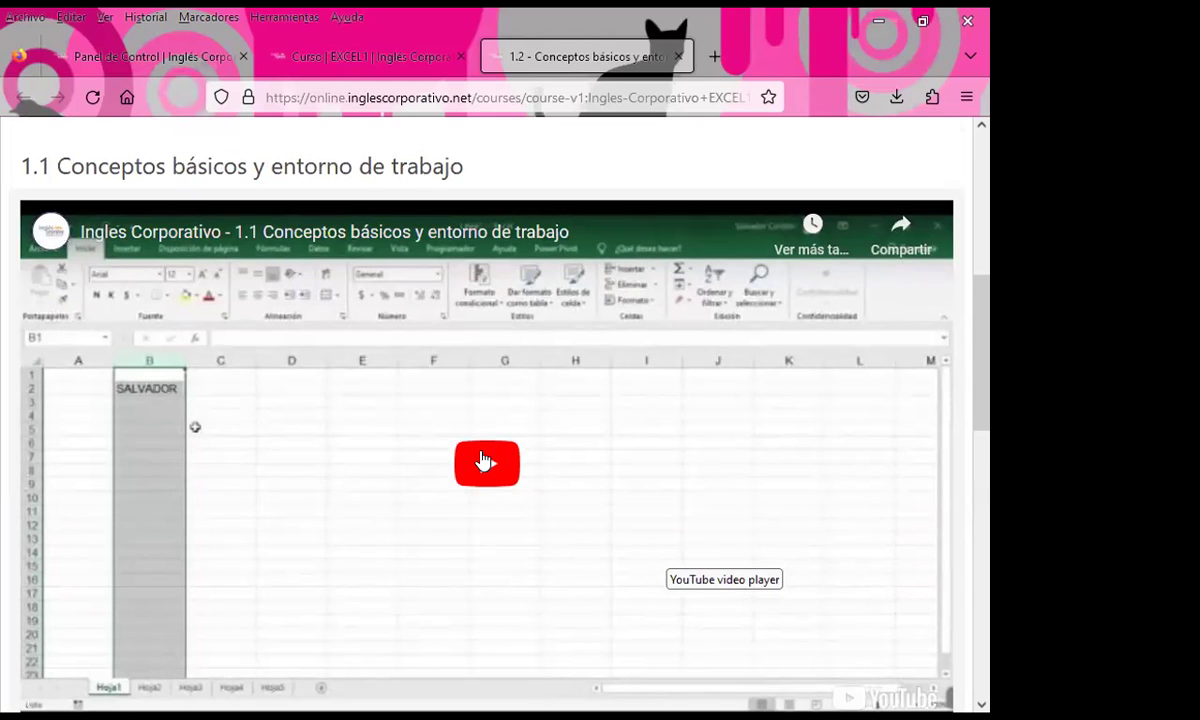
pyautogui.scroll(-4, 297, 471)
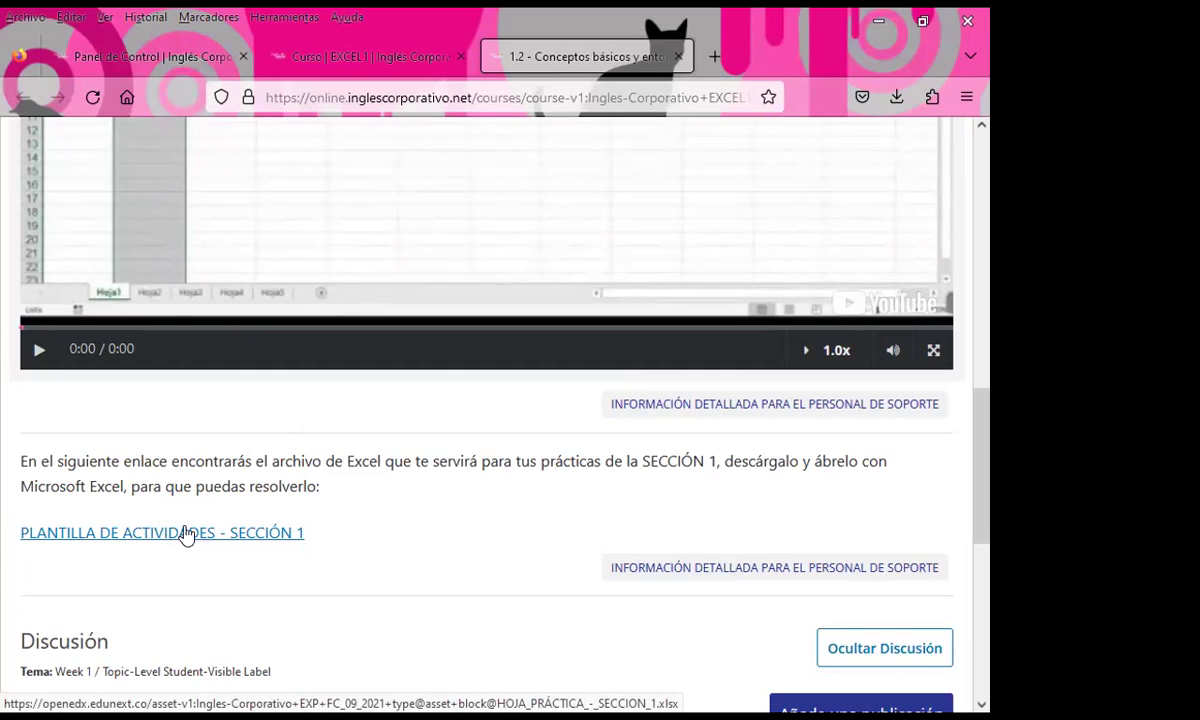
pyautogui.scroll(2, 295, 463)
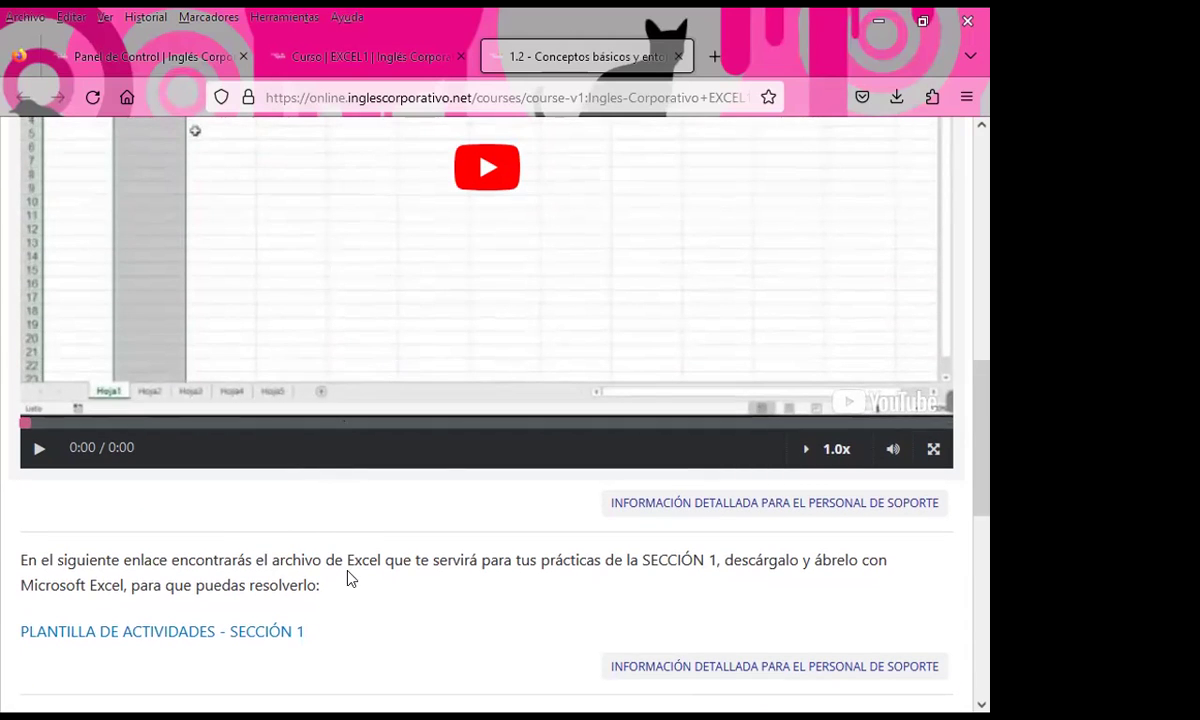
pyautogui.scroll(5, 348, 468)
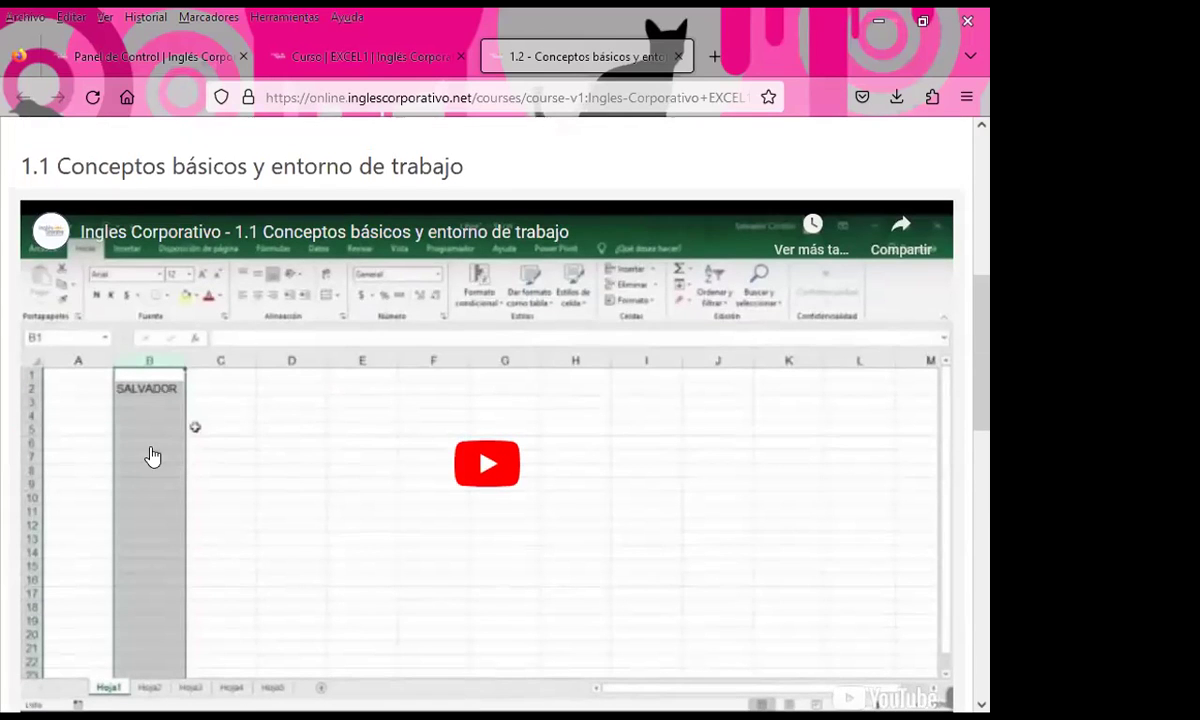
pyautogui.scroll(-2, 268, 477)
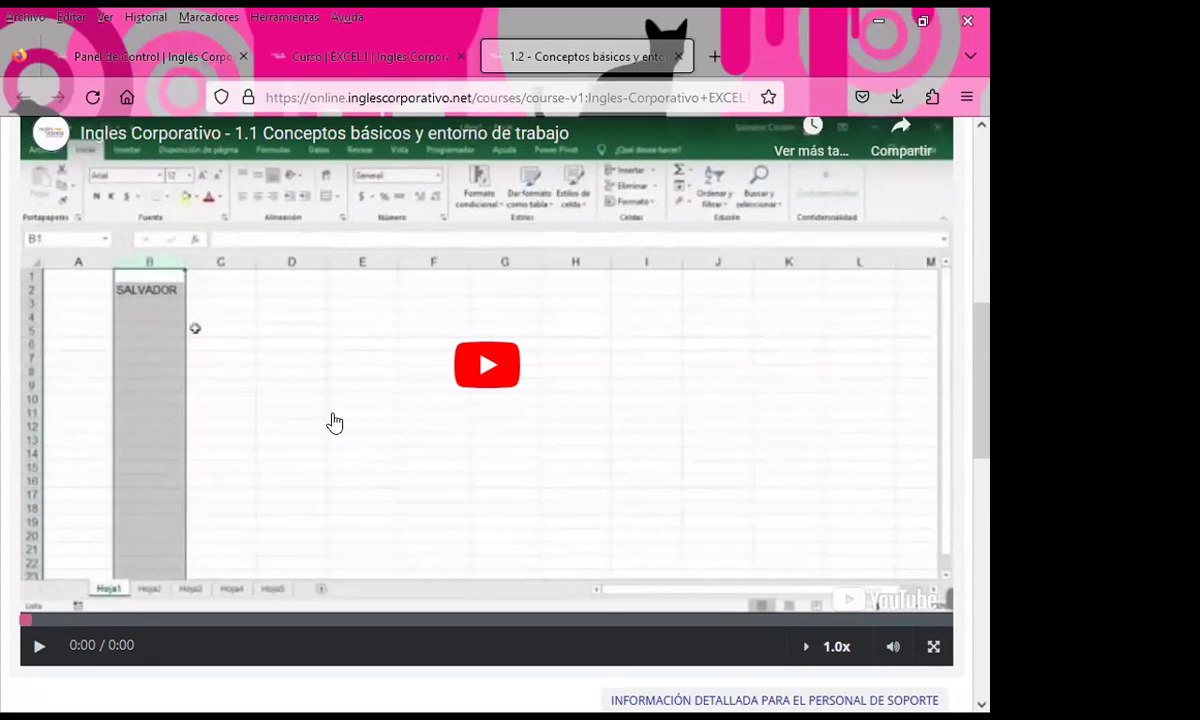
pyautogui.scroll(-5, 345, 468)
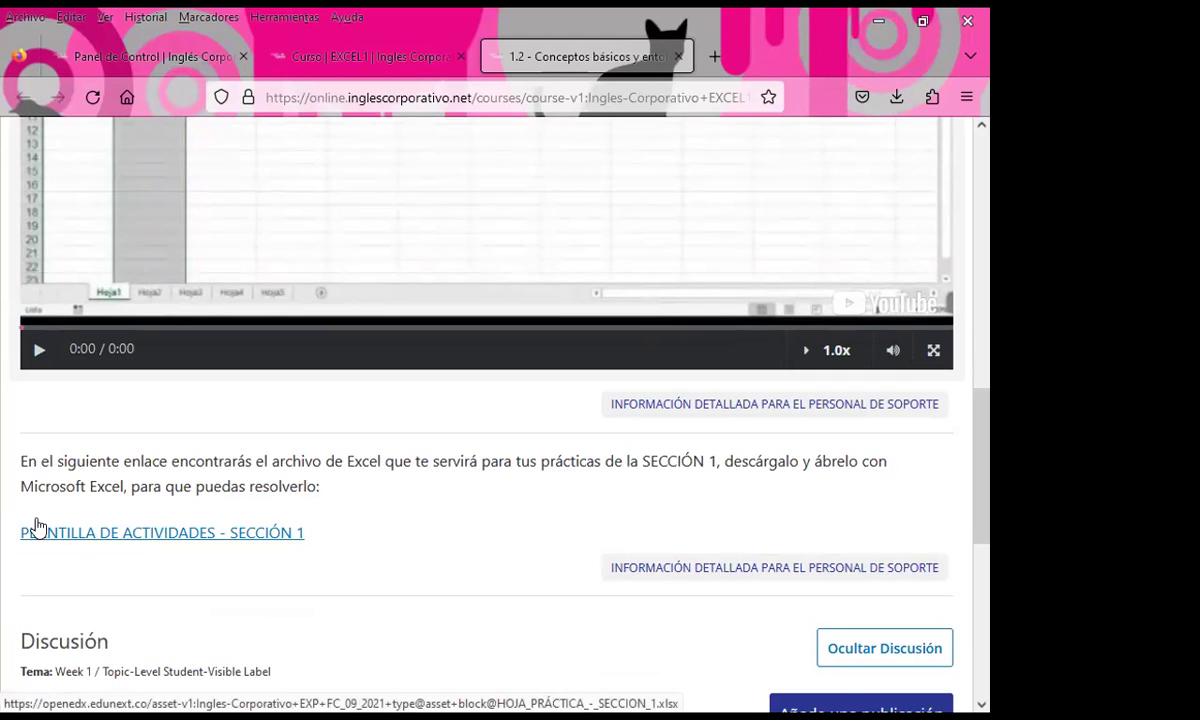
pyautogui.scroll(6, 376, 521)
pyautogui.scroll(4, 360, 520)
# - Move through lessons 1.3 and 1.4 to the 33-point Laboratorio 1.1 quiz and review its questions
pyautogui.scroll(3, 329, 519)
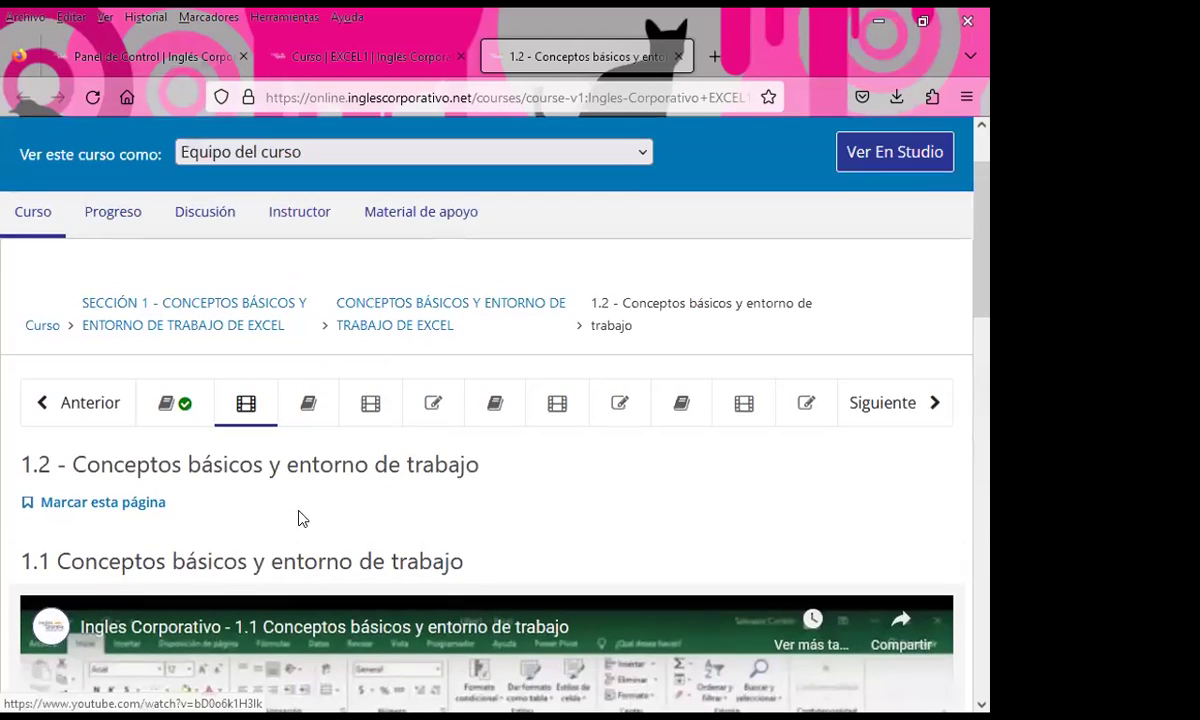
pyautogui.click(307, 405)
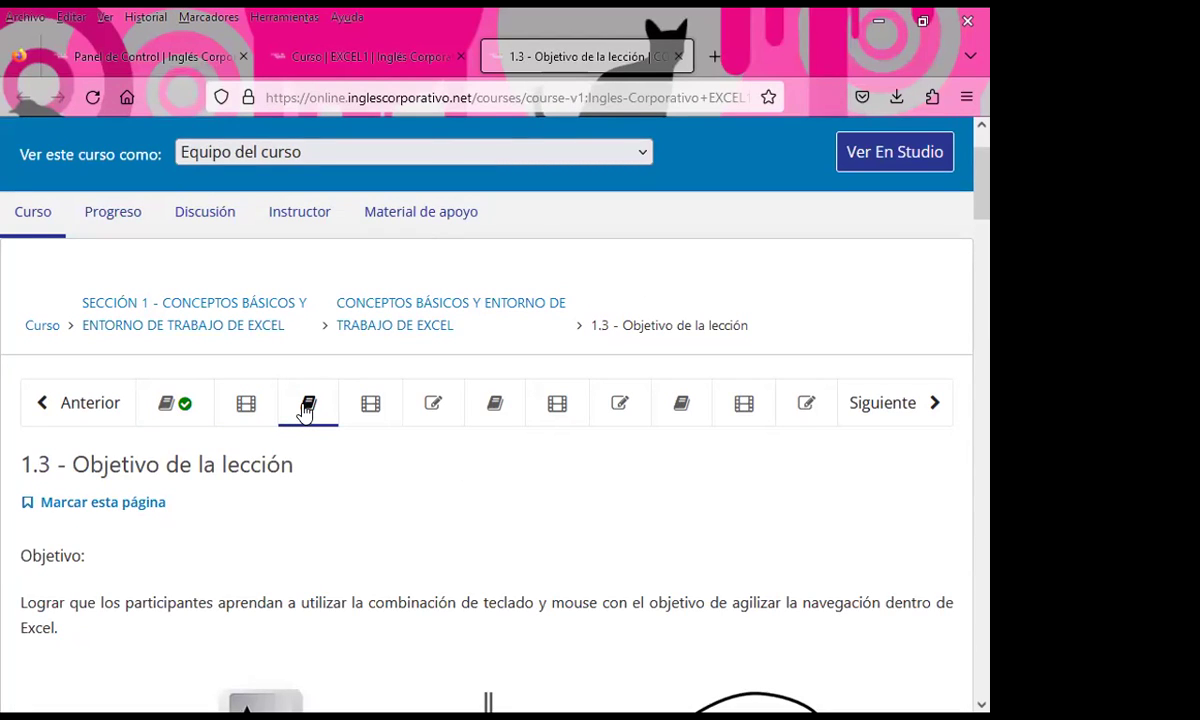
pyautogui.click(370, 405)
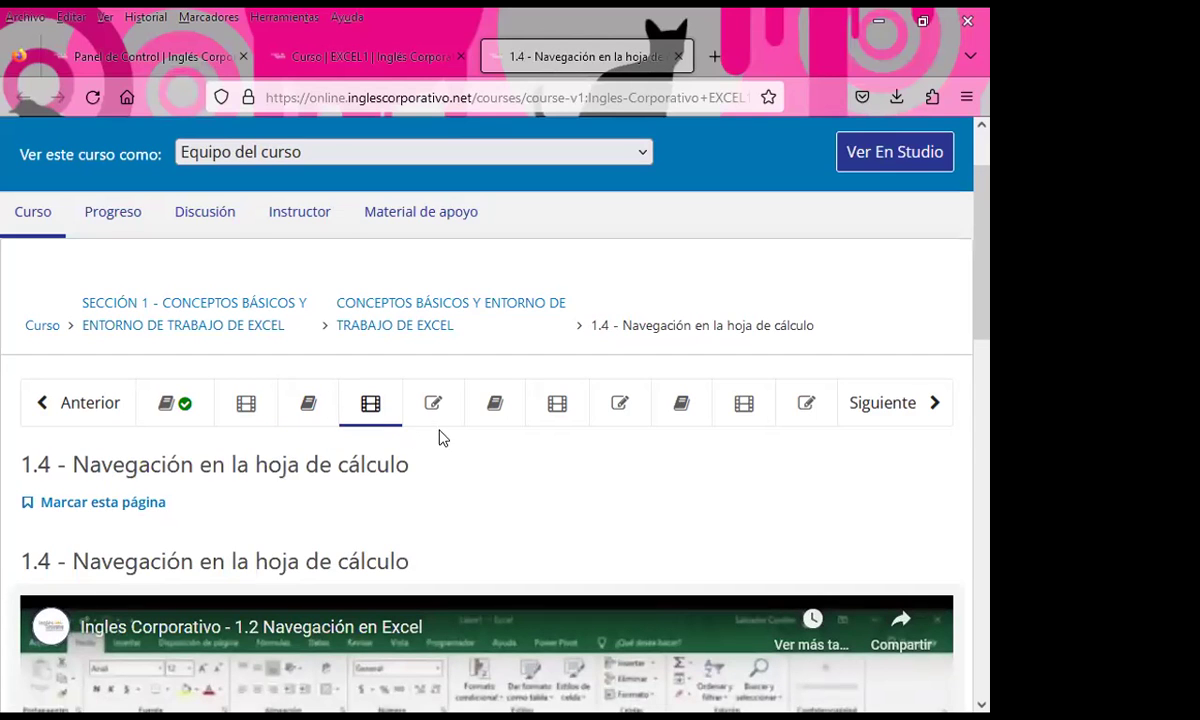
pyautogui.click(441, 410)
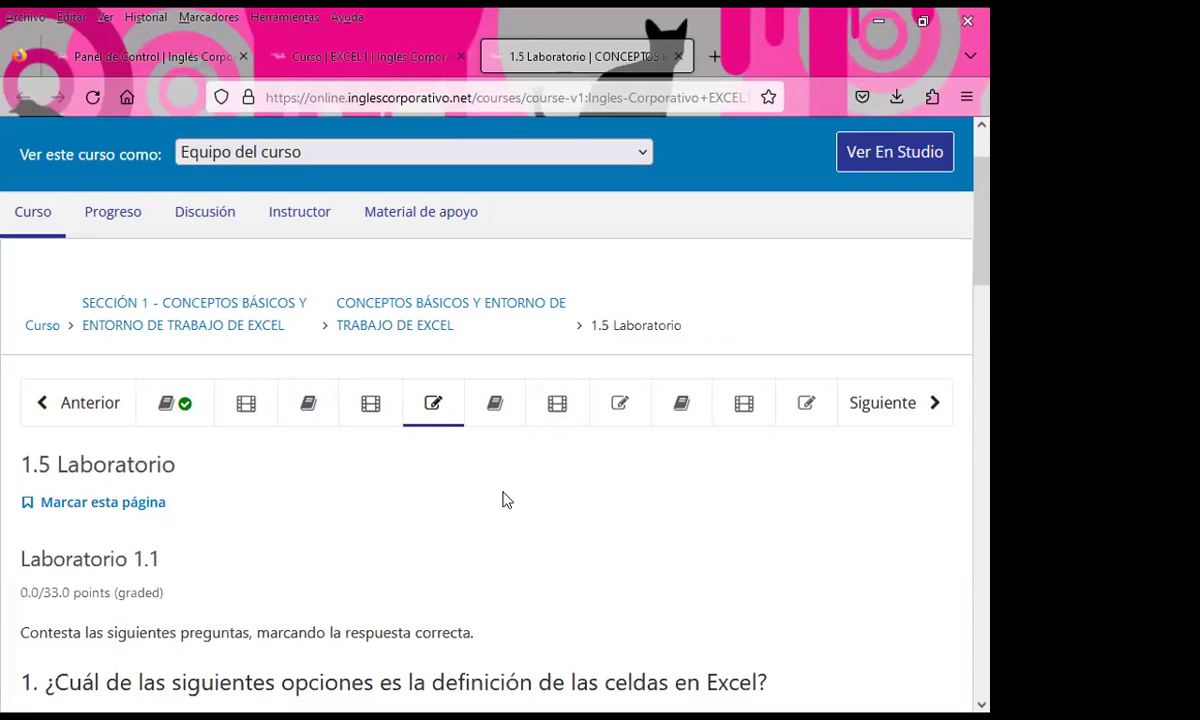
pyautogui.scroll(-5, 525, 461)
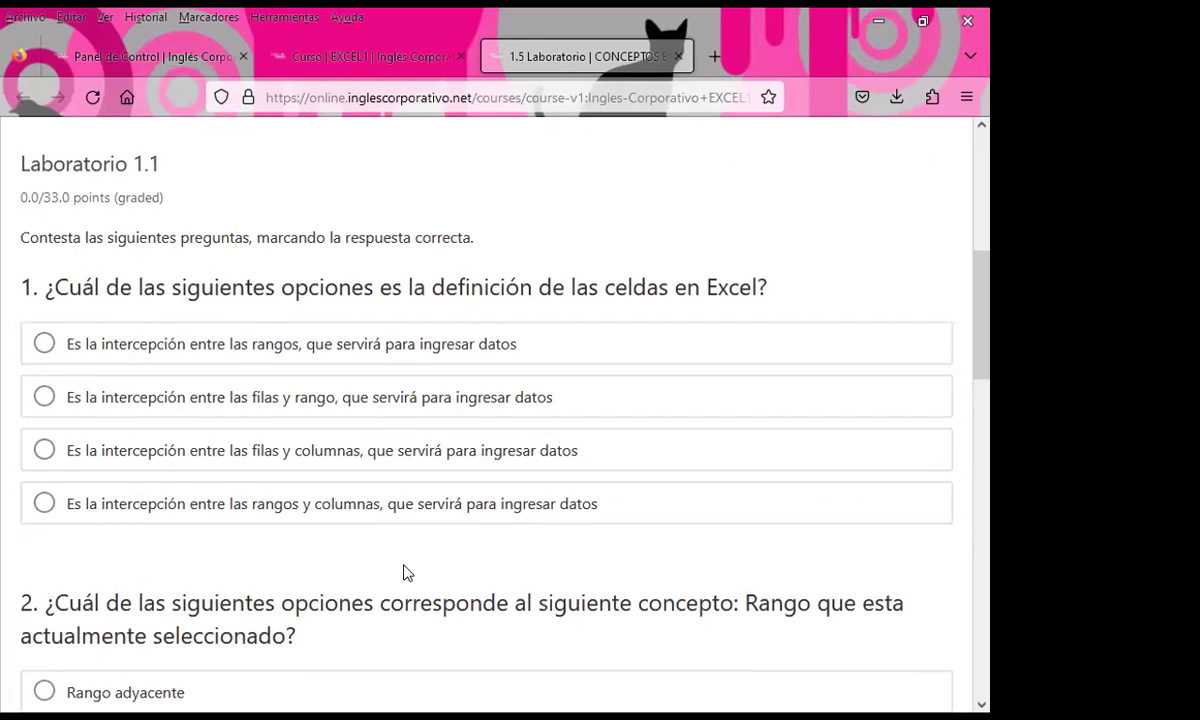
pyautogui.scroll(3, 406, 572)
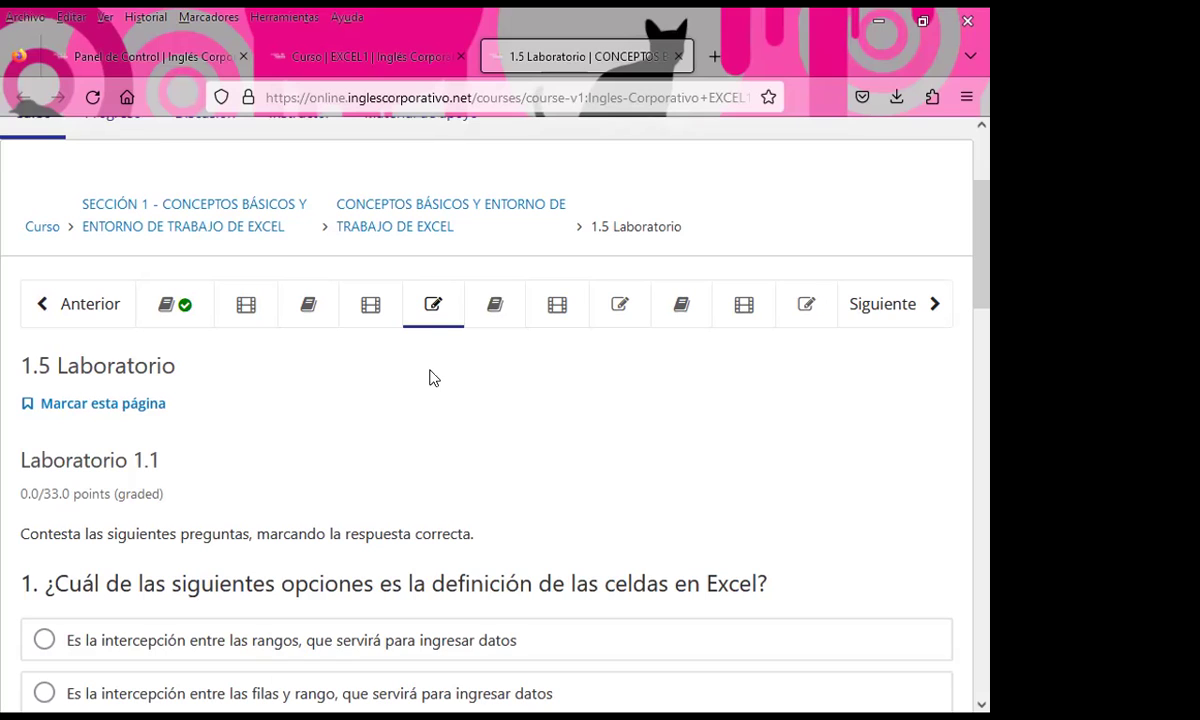
pyautogui.scroll(2, 545, 445)
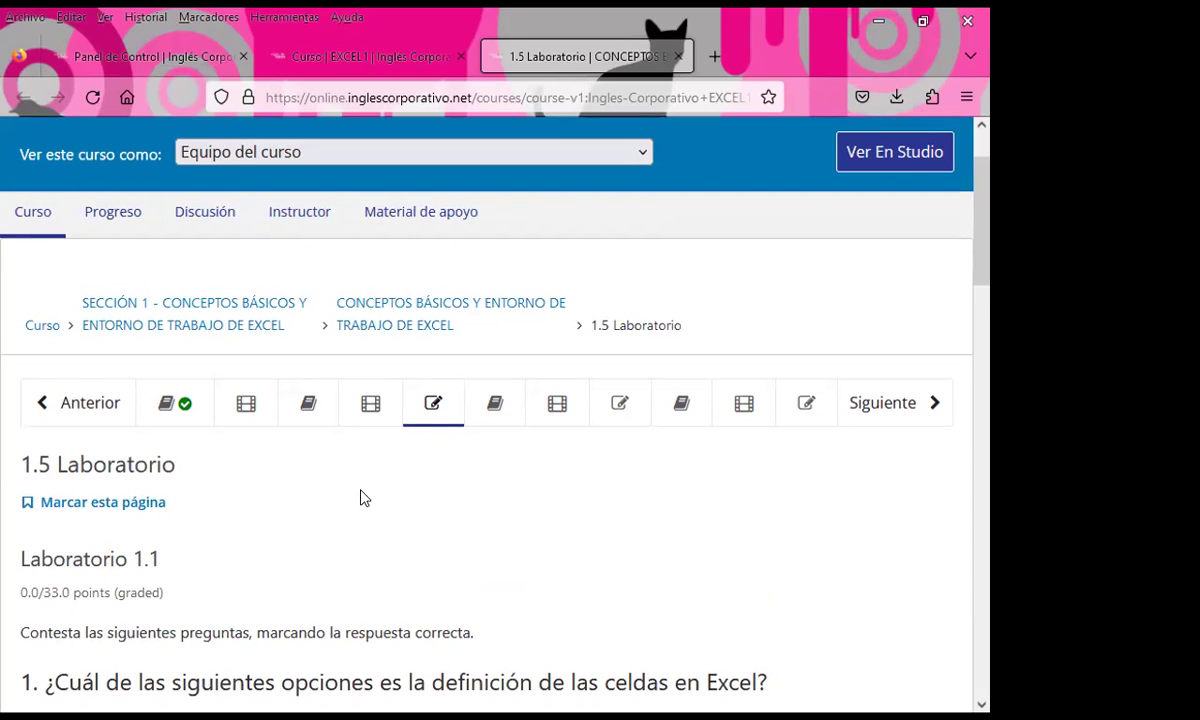
pyautogui.scroll(-2, 364, 497)
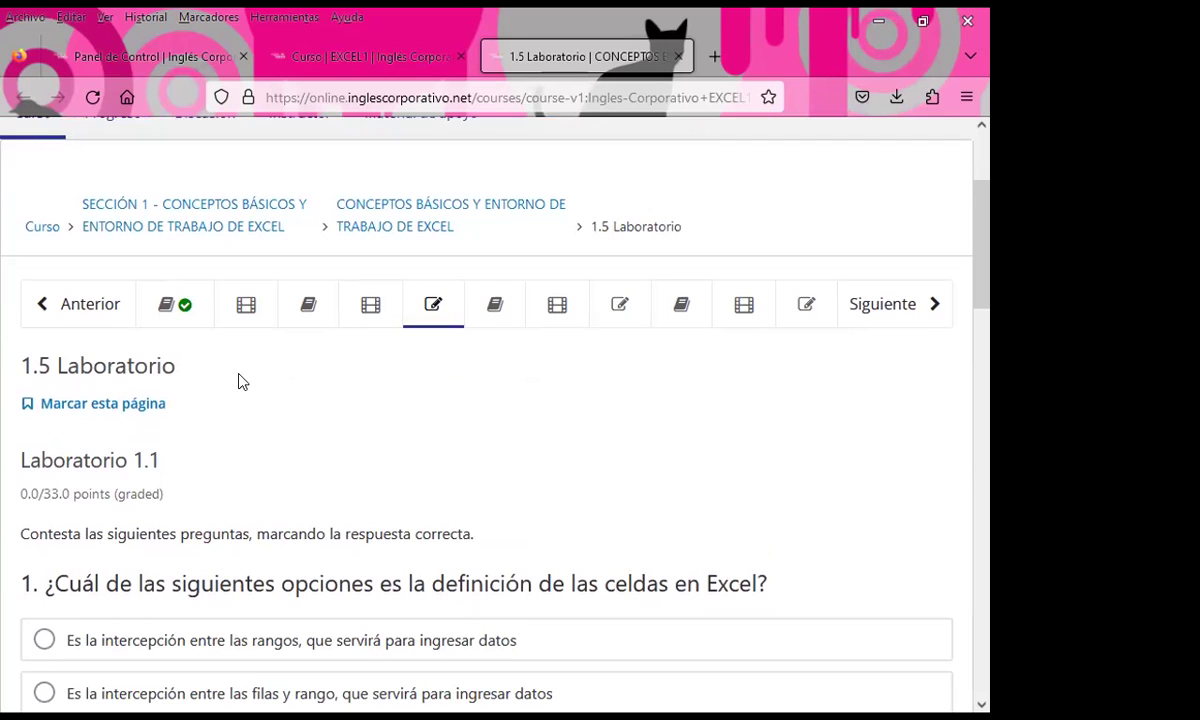
pyautogui.scroll(2, 528, 566)
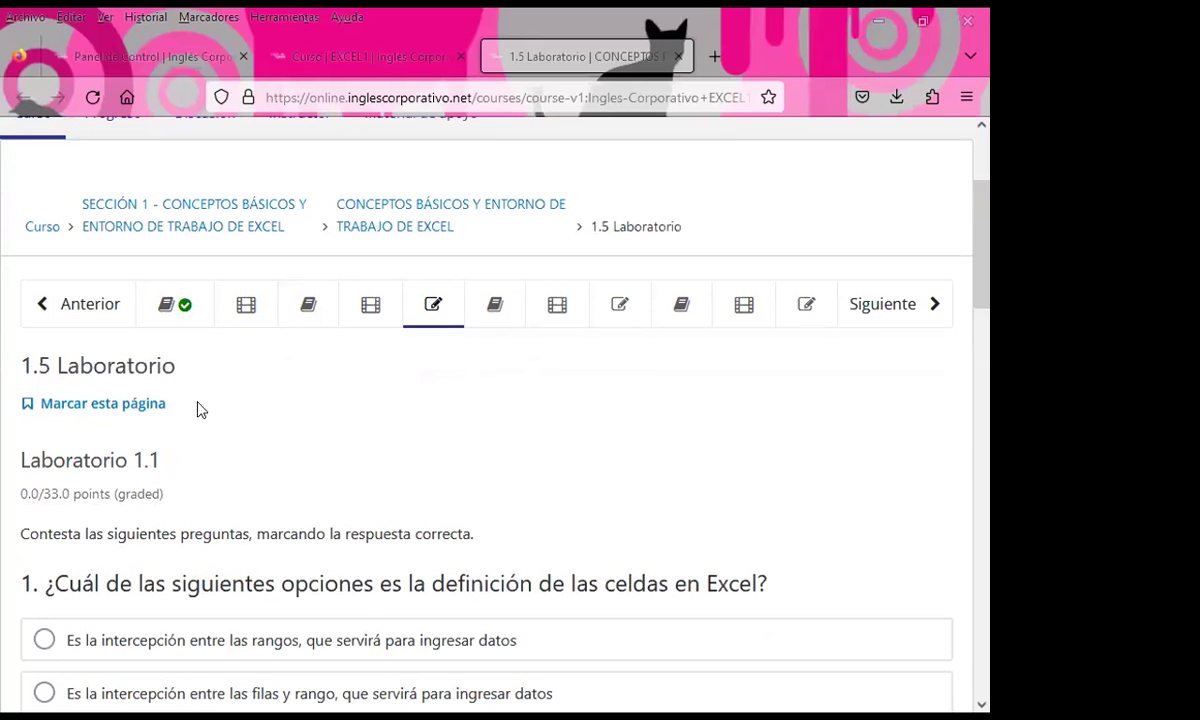
# - Return to lesson 1.2 and scroll past the video to the 'PLANTILLA DE ACTIVIDADES - SECCIÓN 1' link
pyautogui.click(245, 307)
pyautogui.scroll(-3, 480, 435)
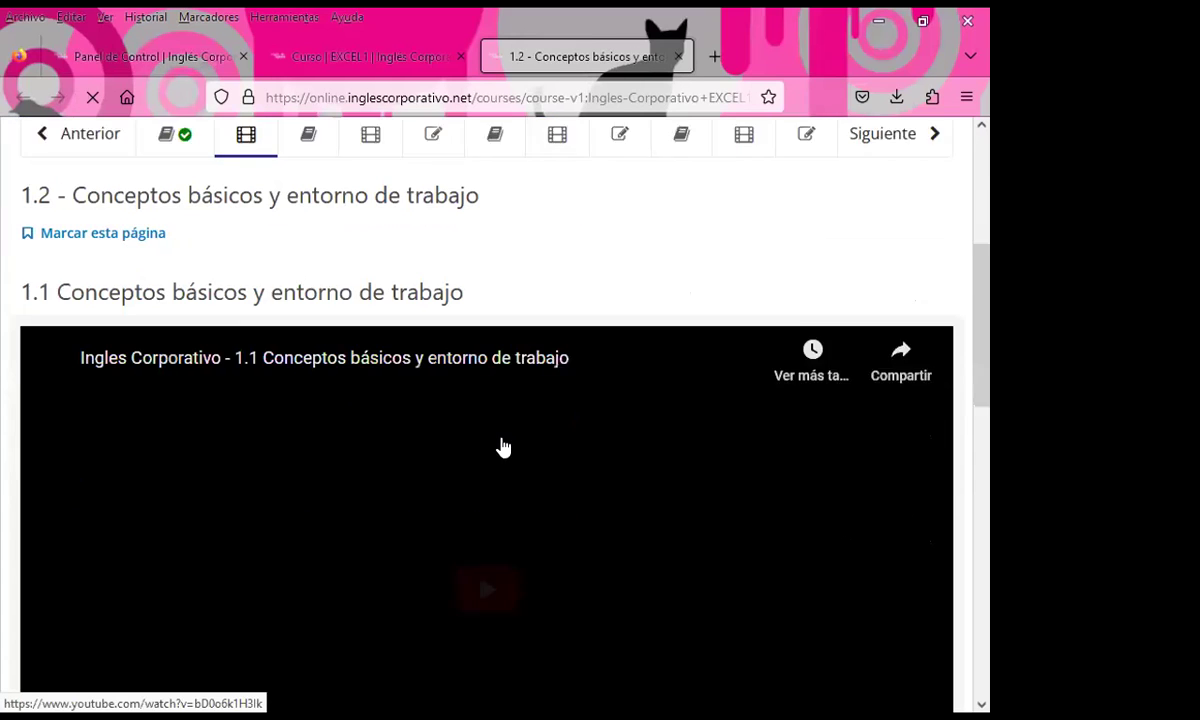
pyautogui.scroll(-2, 391, 423)
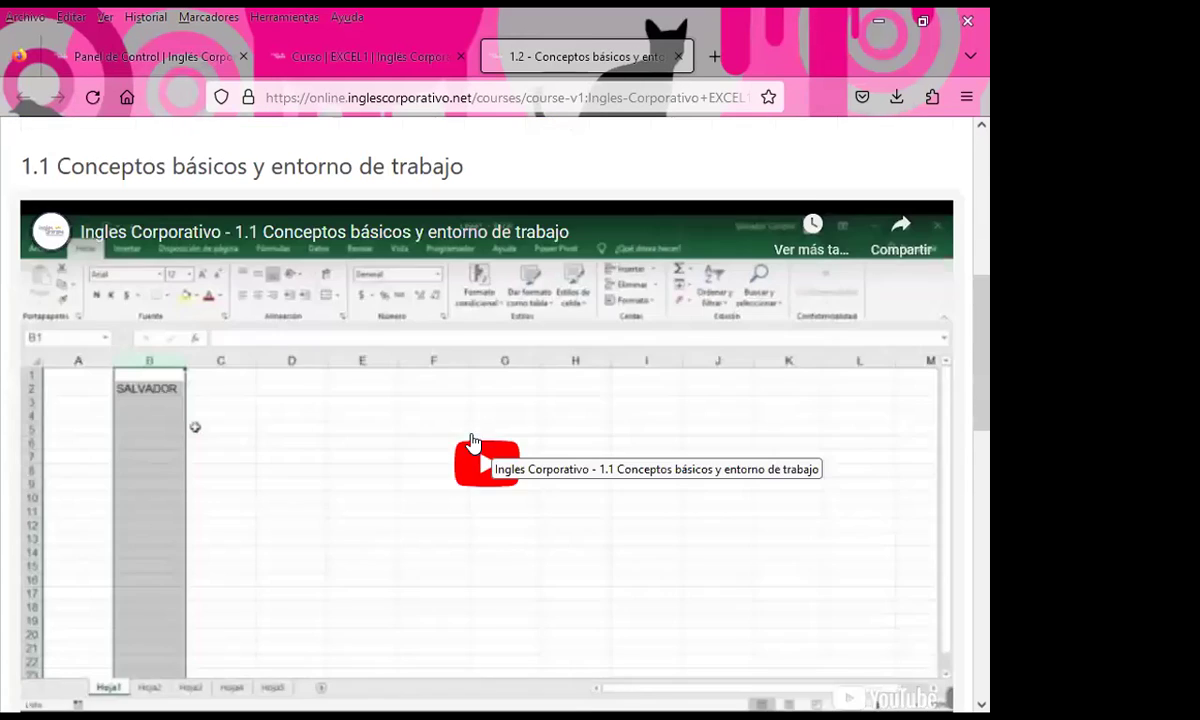
pyautogui.scroll(-1, 530, 347)
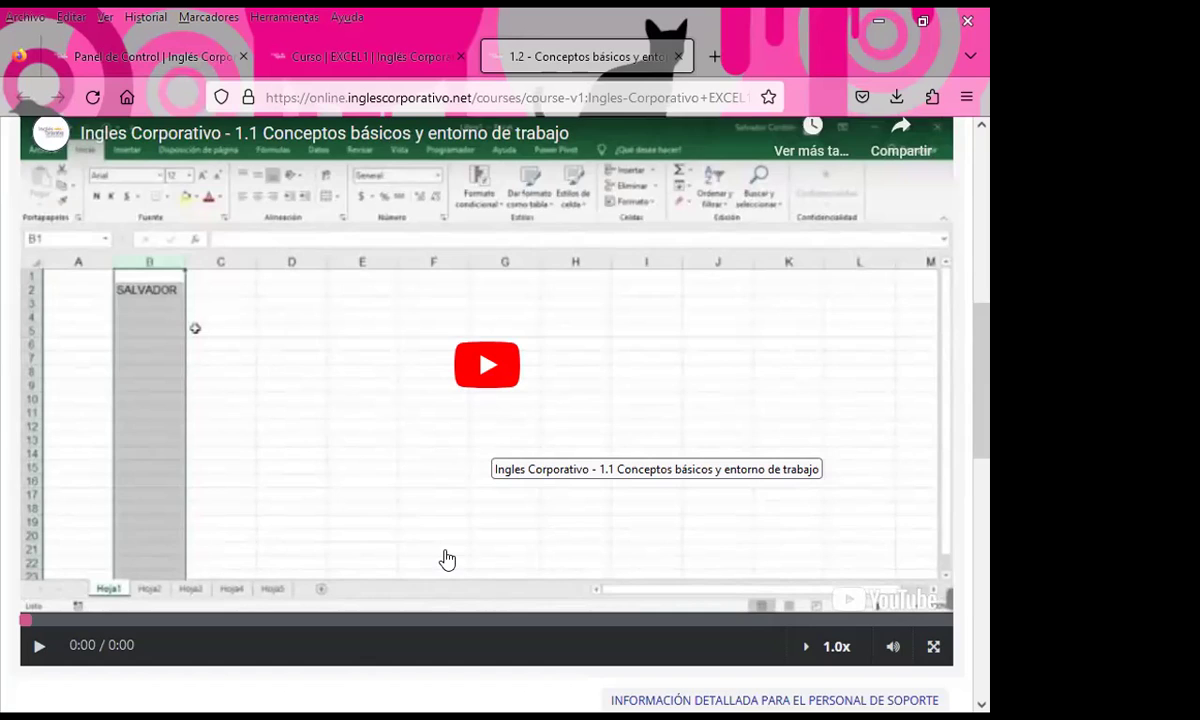
pyautogui.scroll(-3, 390, 510)
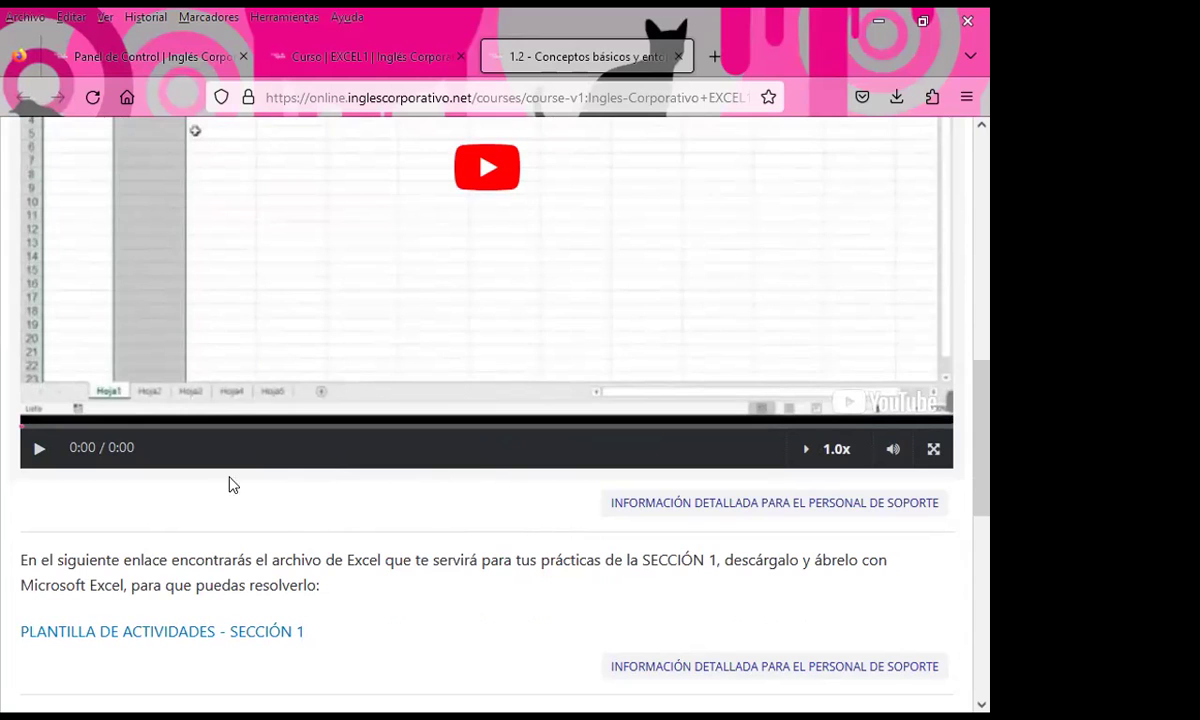
pyautogui.scroll(-2, 373, 508)
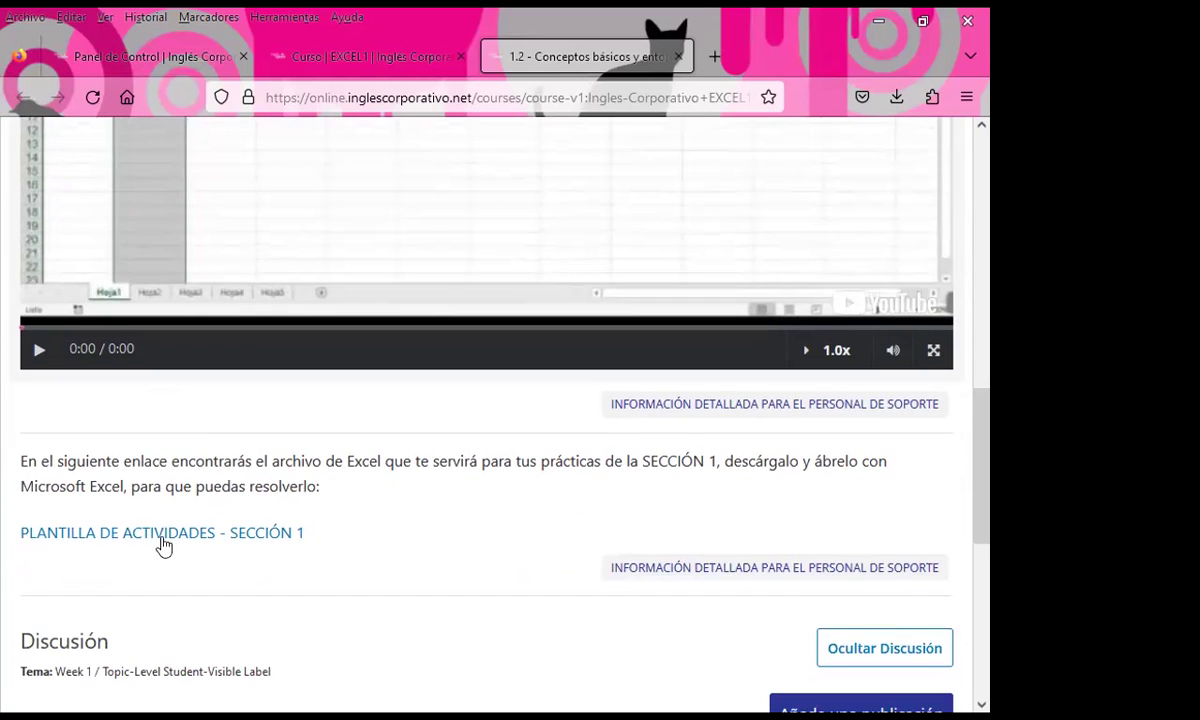
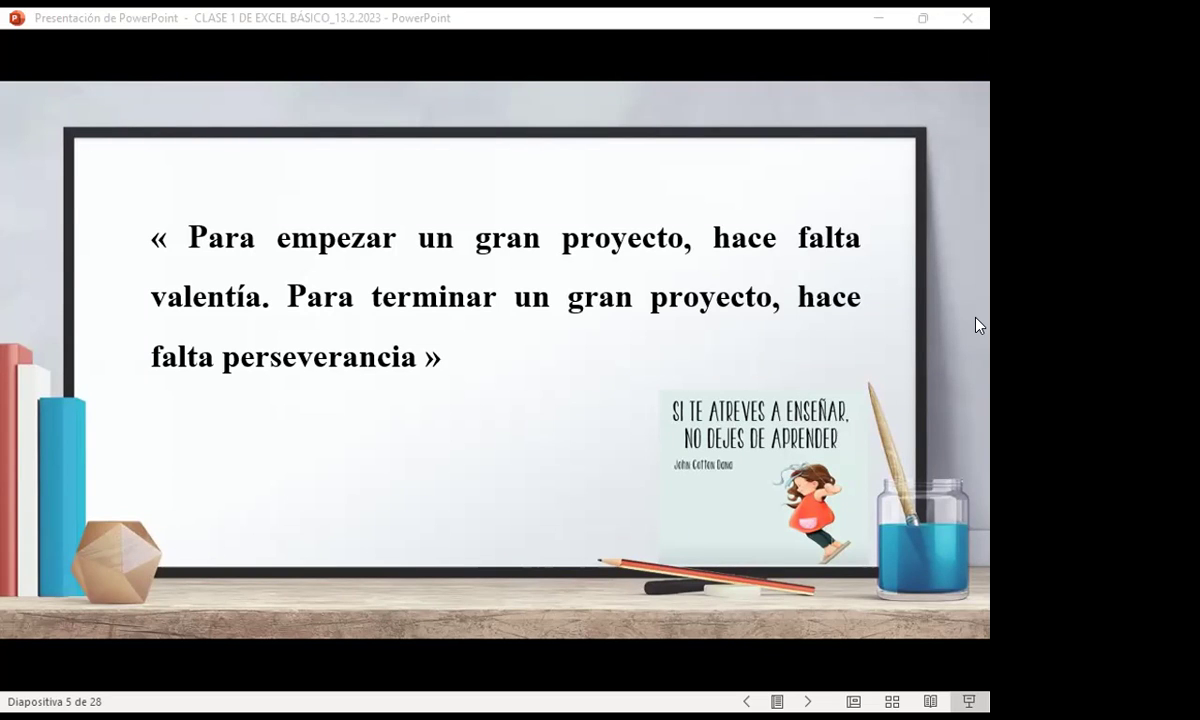
# - Advance the slideshow to slide 6, OBJETIVO GENERAL
pyautogui.click(961, 333)
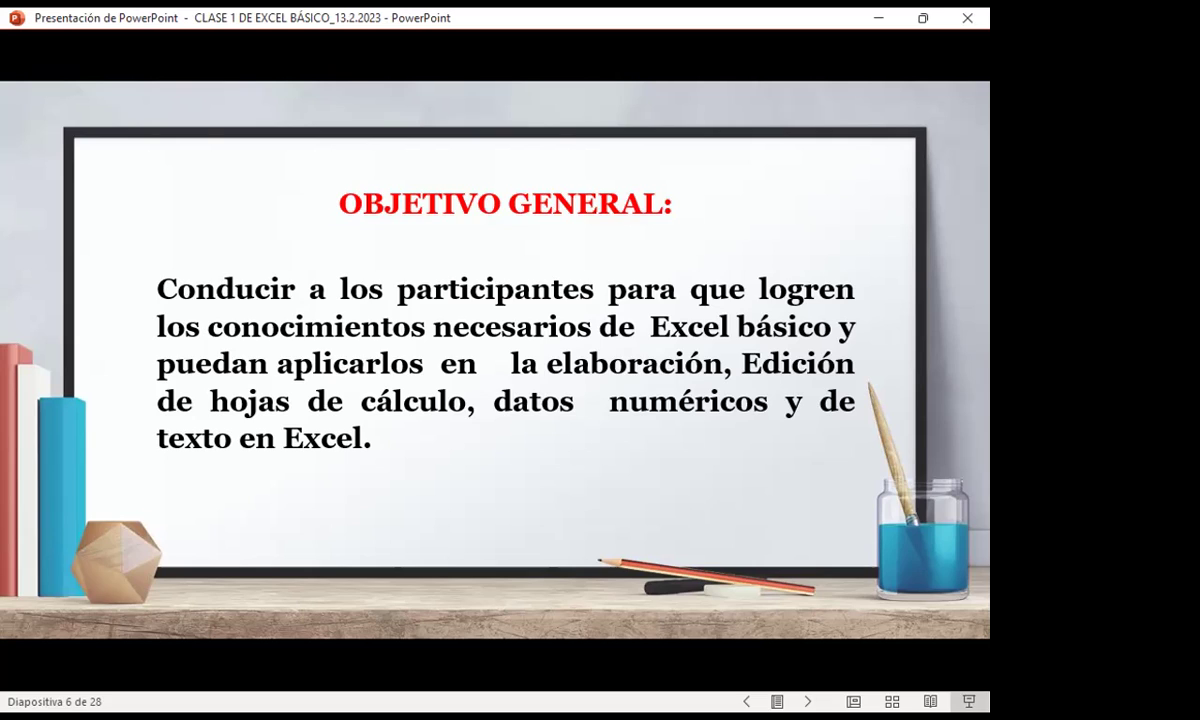
# - Advance through slide 7 and the AGENDA slide to slide 9, the session objective
pyautogui.press('Right')
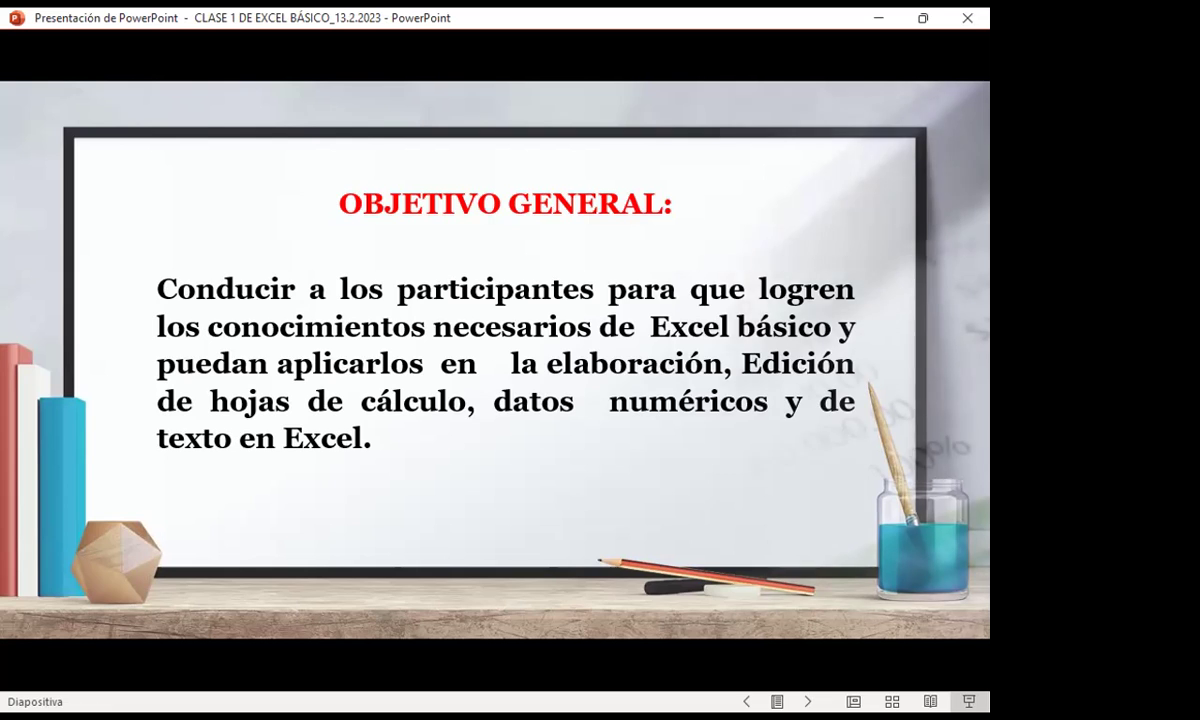
pyautogui.press('Right')
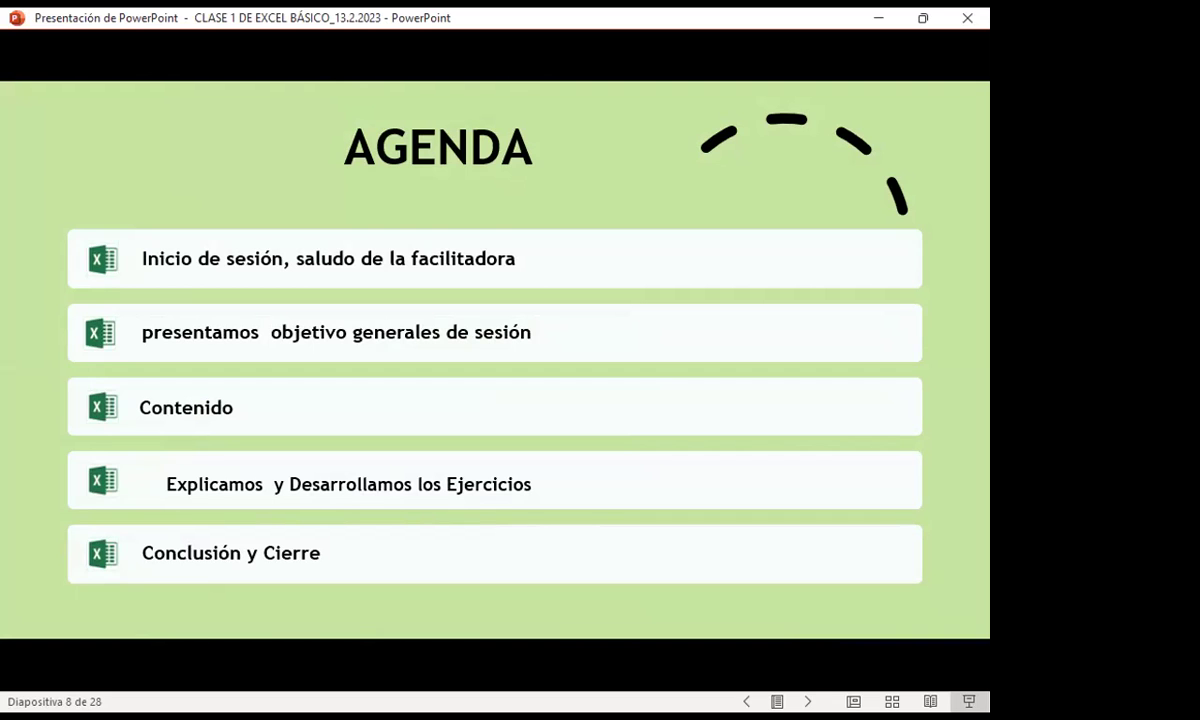
pyautogui.press('Right')
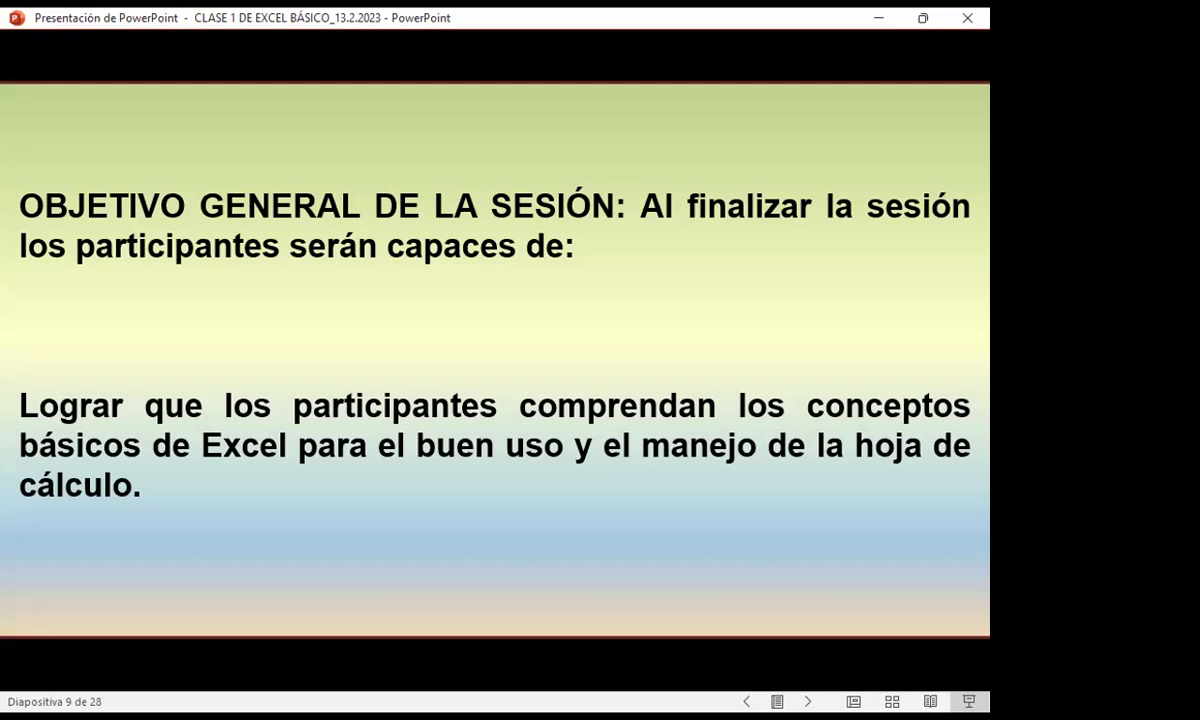
# - Advance to slide 10, the INTRODUCCIÓN slide about Excel
pyautogui.press('pagedown')
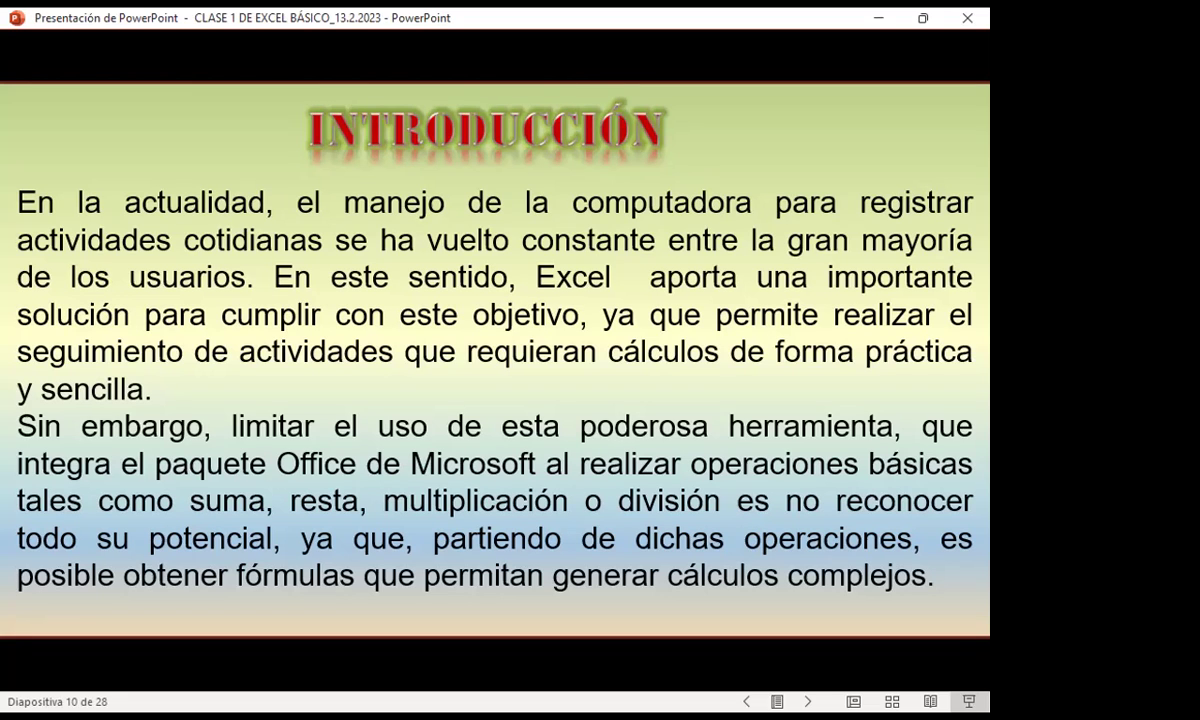
# - Advance to slide 11, Conceptos generales de Excel, covering workbooks and .xlsx files
pyautogui.press('Right')
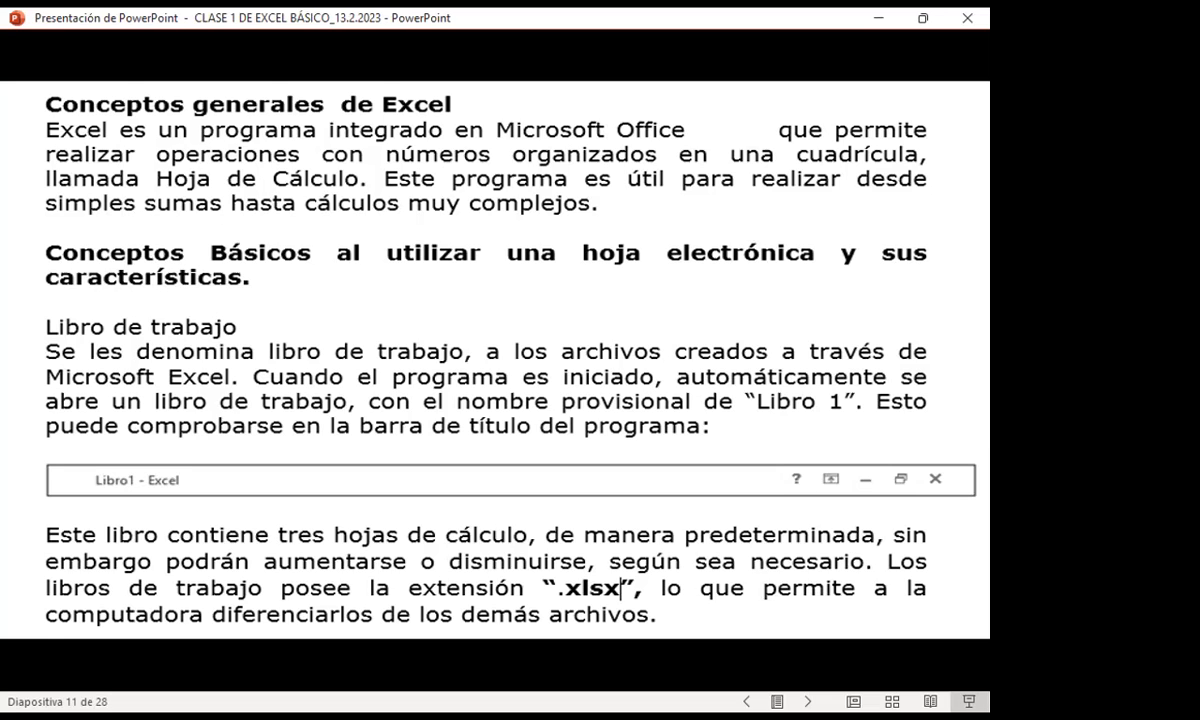
# - Advance the presentation past the general Excel concepts slide
pyautogui.press('Right')
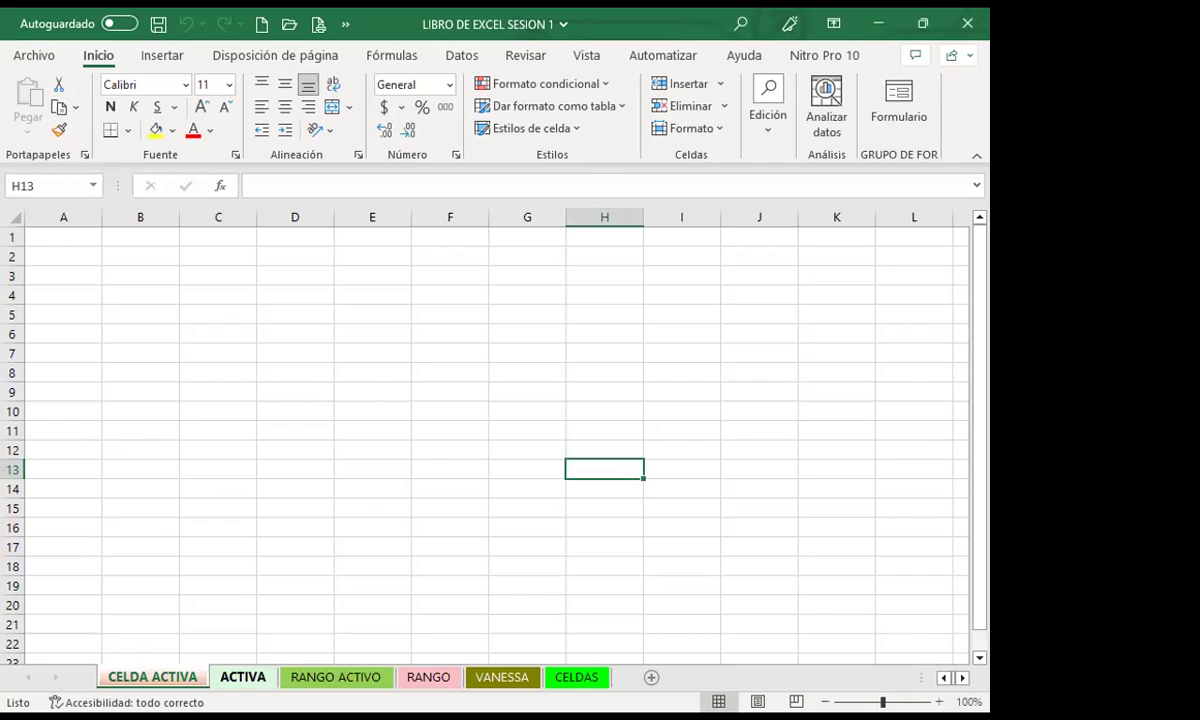
# - Search Windows for 'excel' and launch the Excel app to start a blank workbook
pyautogui.click(243, 677)
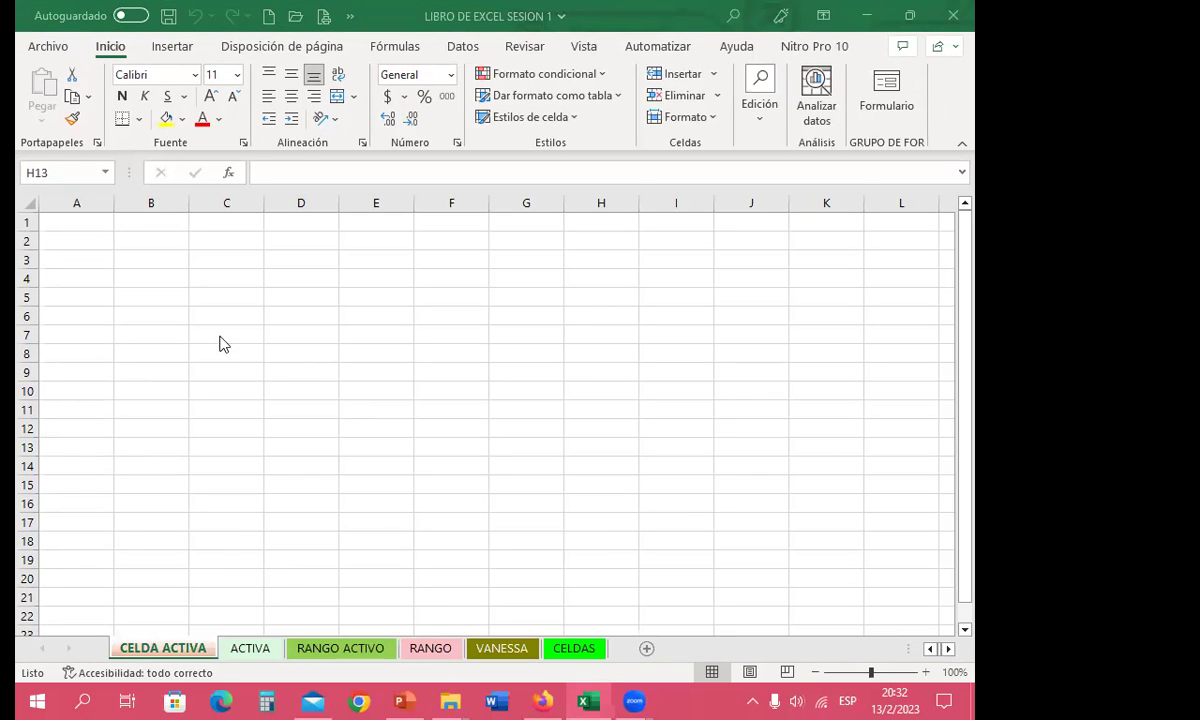
pyautogui.click(84, 699)
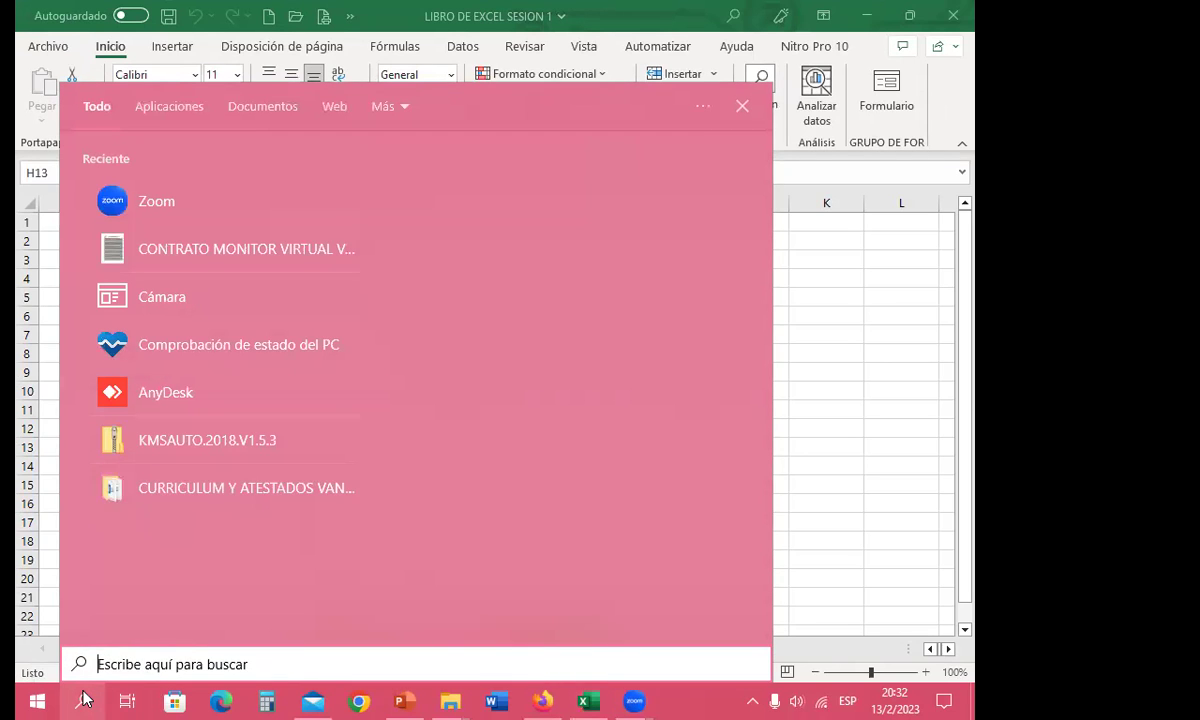
pyautogui.write('excel')
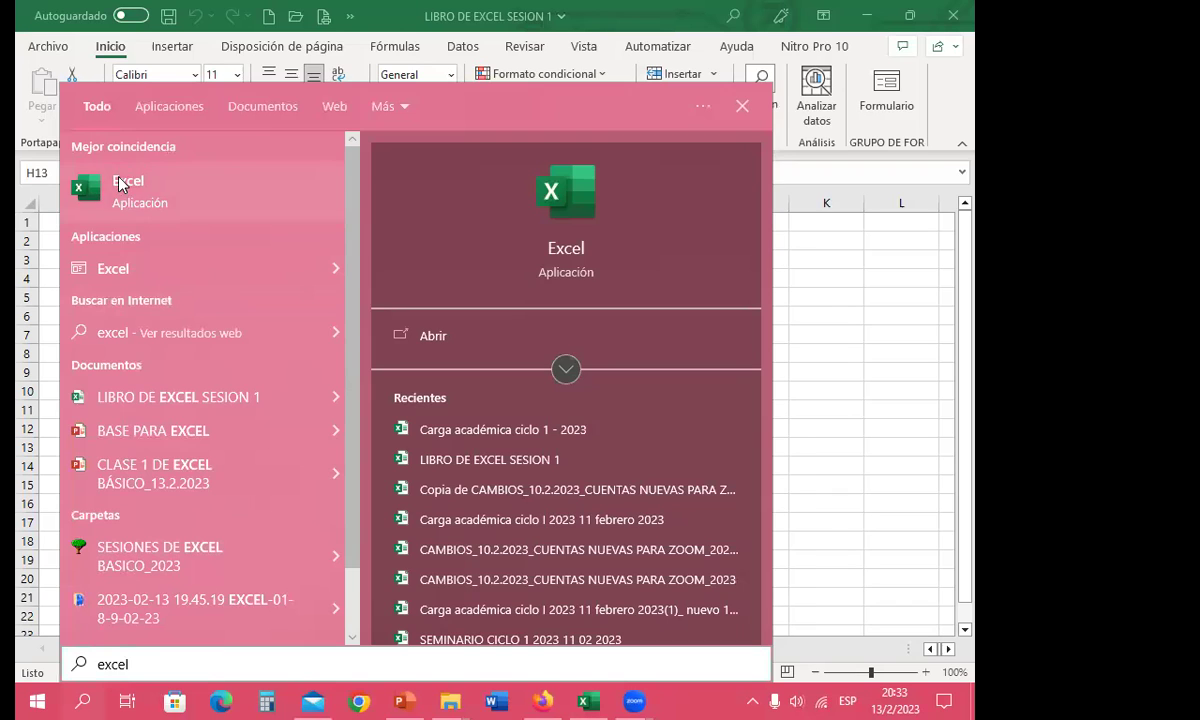
pyautogui.click(120, 183)
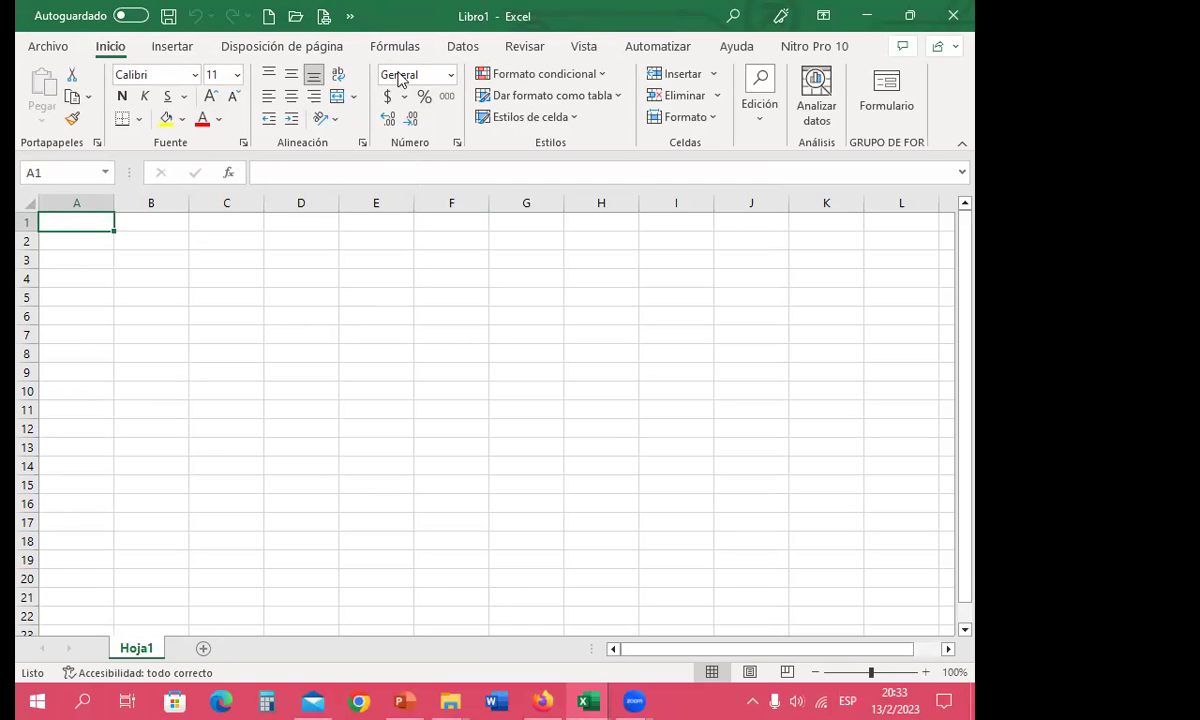
# - Start Save As for Libro1 and pick Escritorio (Desktop) as the folder
pyautogui.click(48, 47)
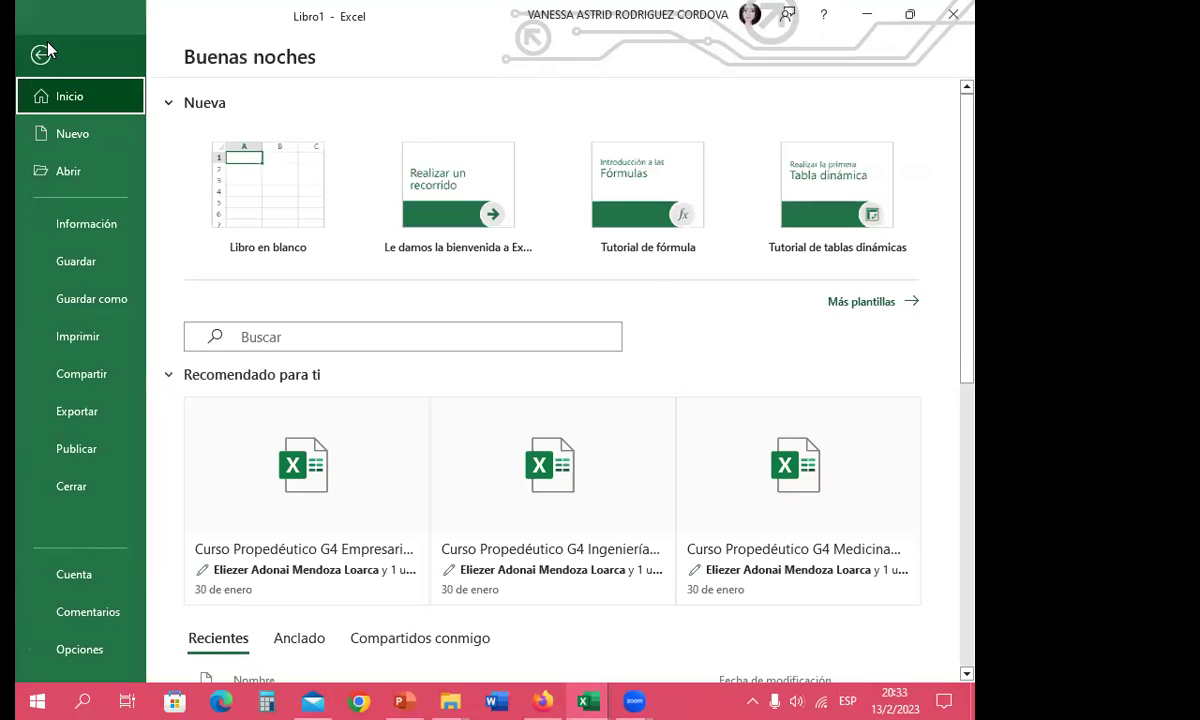
pyautogui.click(78, 304)
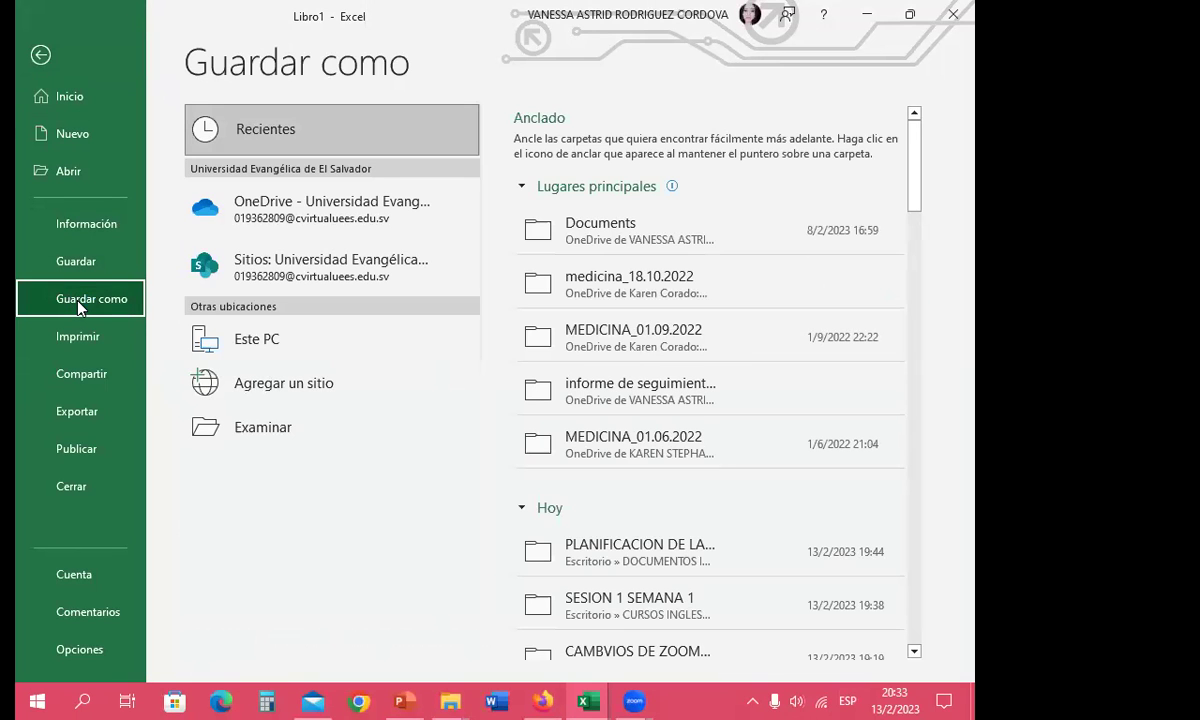
pyautogui.click(268, 432)
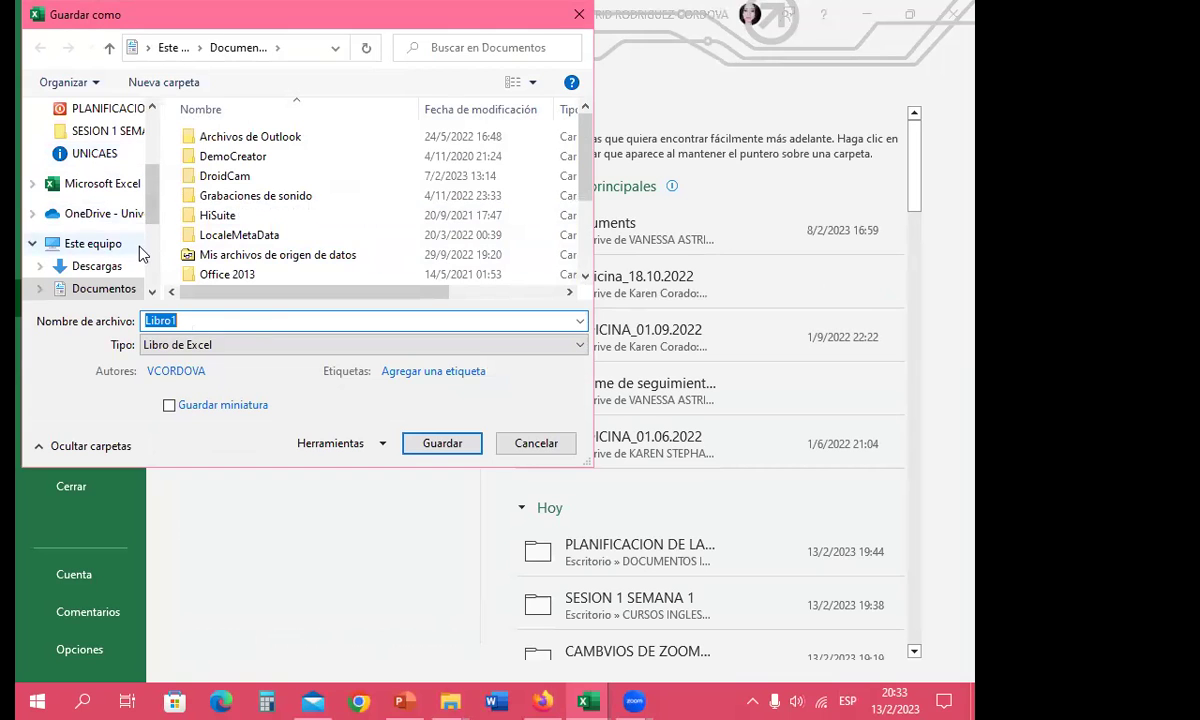
pyautogui.moveTo(152, 190); pyautogui.dragTo(152, 225)
pyautogui.click(96, 213)
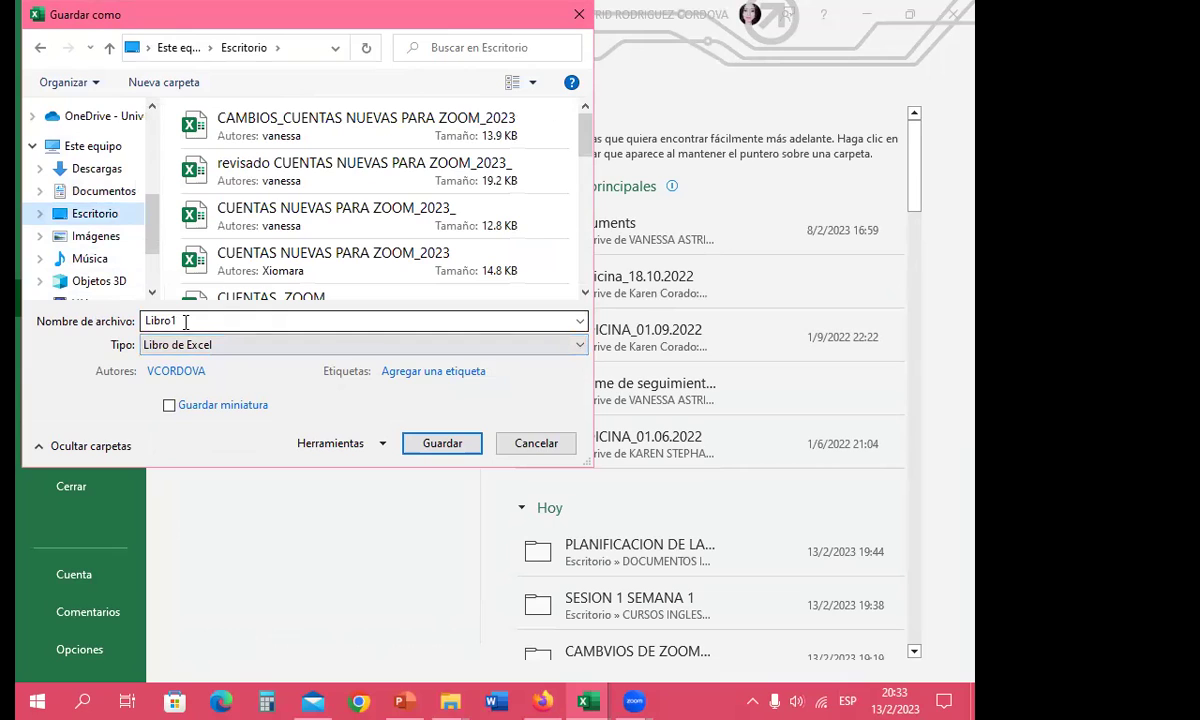
# - Replace Libro1 with the student's name, save, and check the file's saved location
pyautogui.click(148, 320)
pyautogui.doubleClick(196, 320)
pyautogui.write('ven')
pyautogui.press('BackSpace')
pyautogui.press('BackSpace')
pyautogui.press('BackSpace')
pyautogui.write('VANESSA')
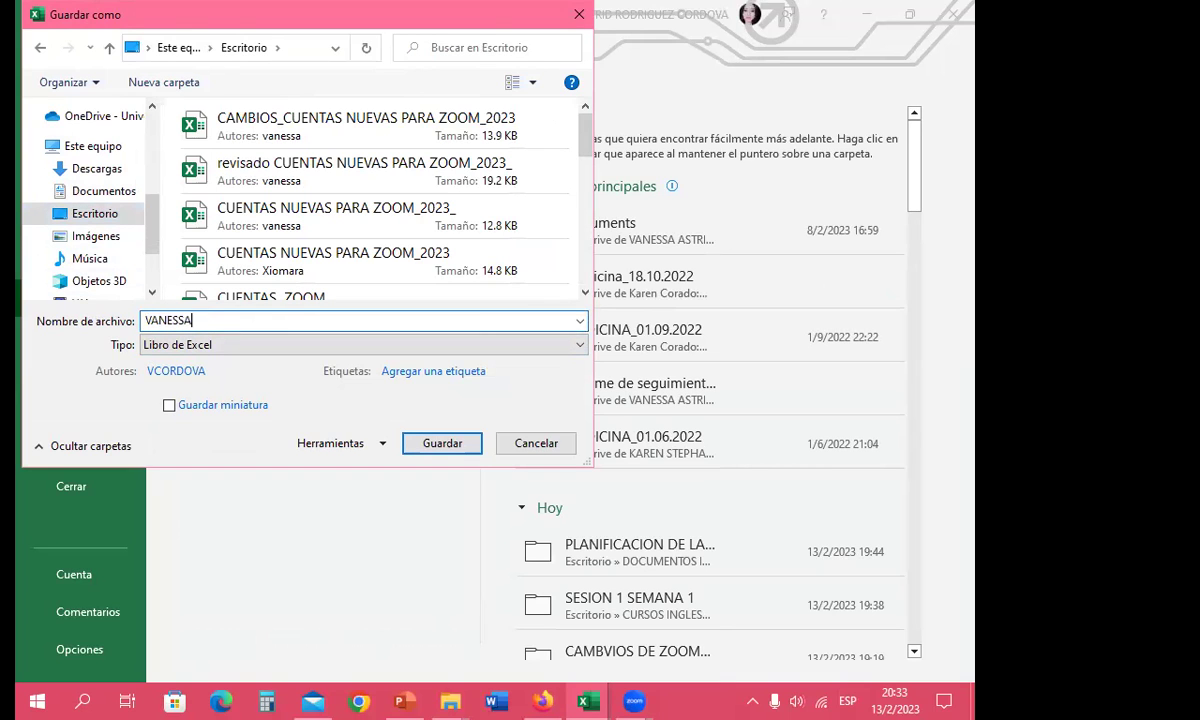
pyautogui.click(430, 444)
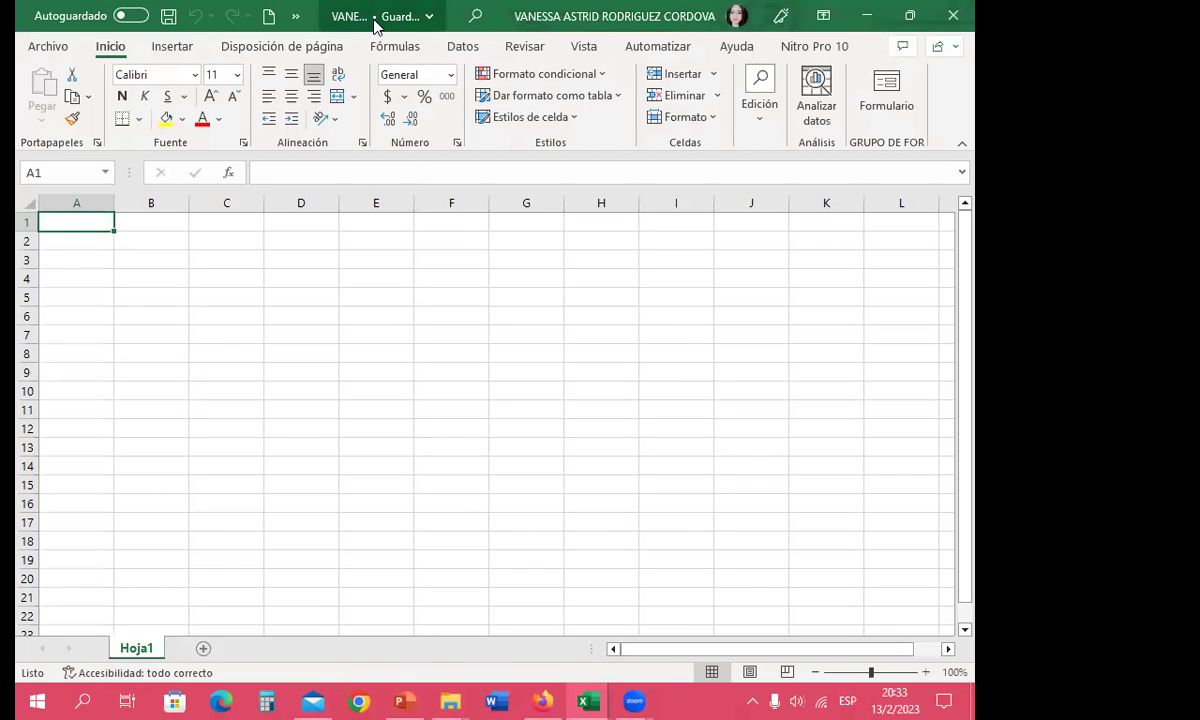
pyautogui.click(430, 19)
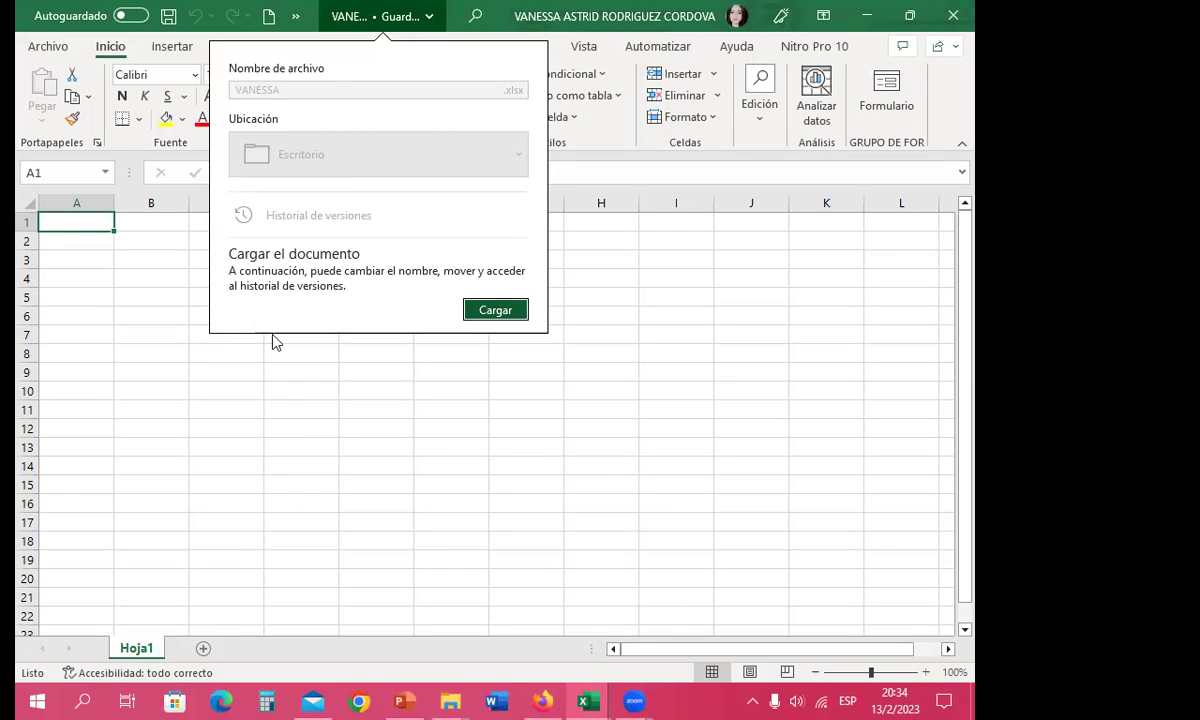
pyautogui.click(280, 378)
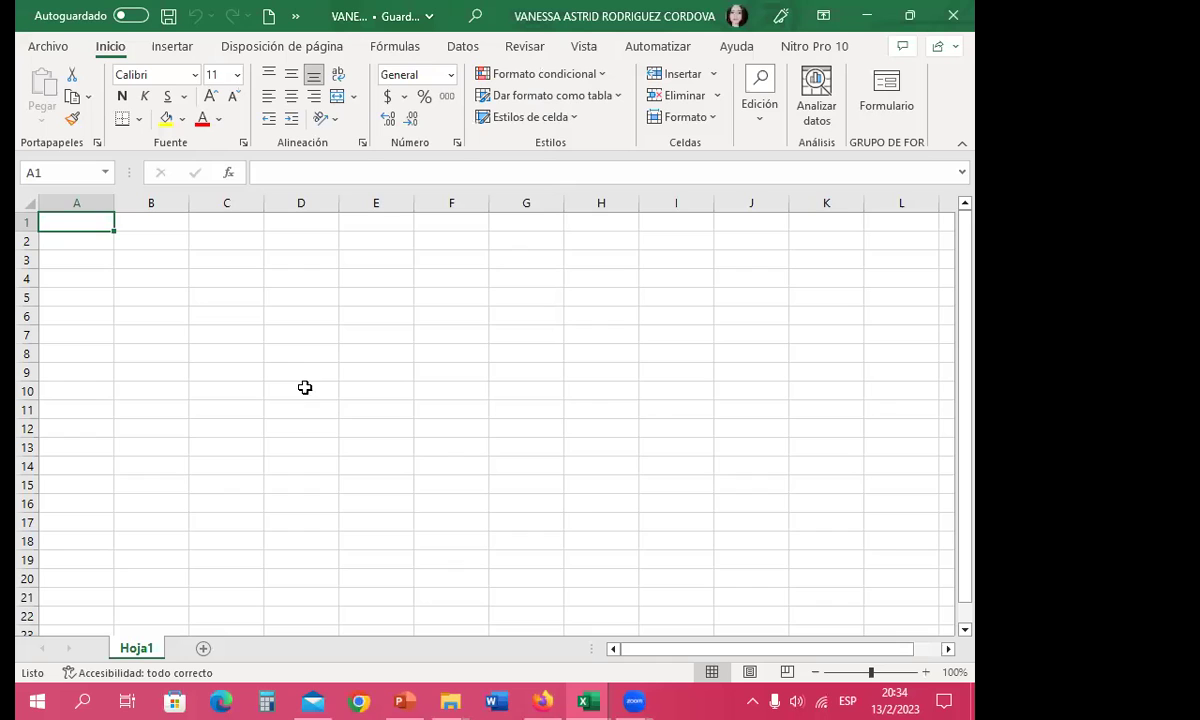
# - Switch back to LIBRO DE EXCEL SESION 1 and select cells C9, A4, then A1
pyautogui.click(578, 698)
pyautogui.click(490, 595)
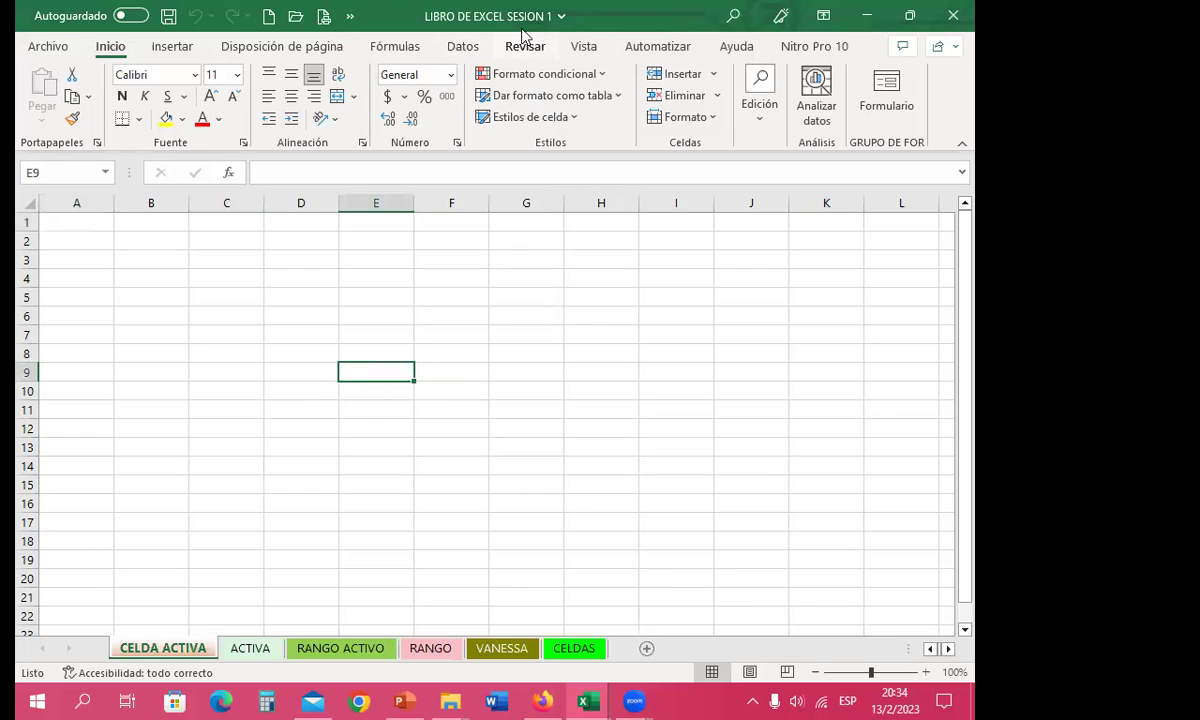
pyautogui.click(218, 374)
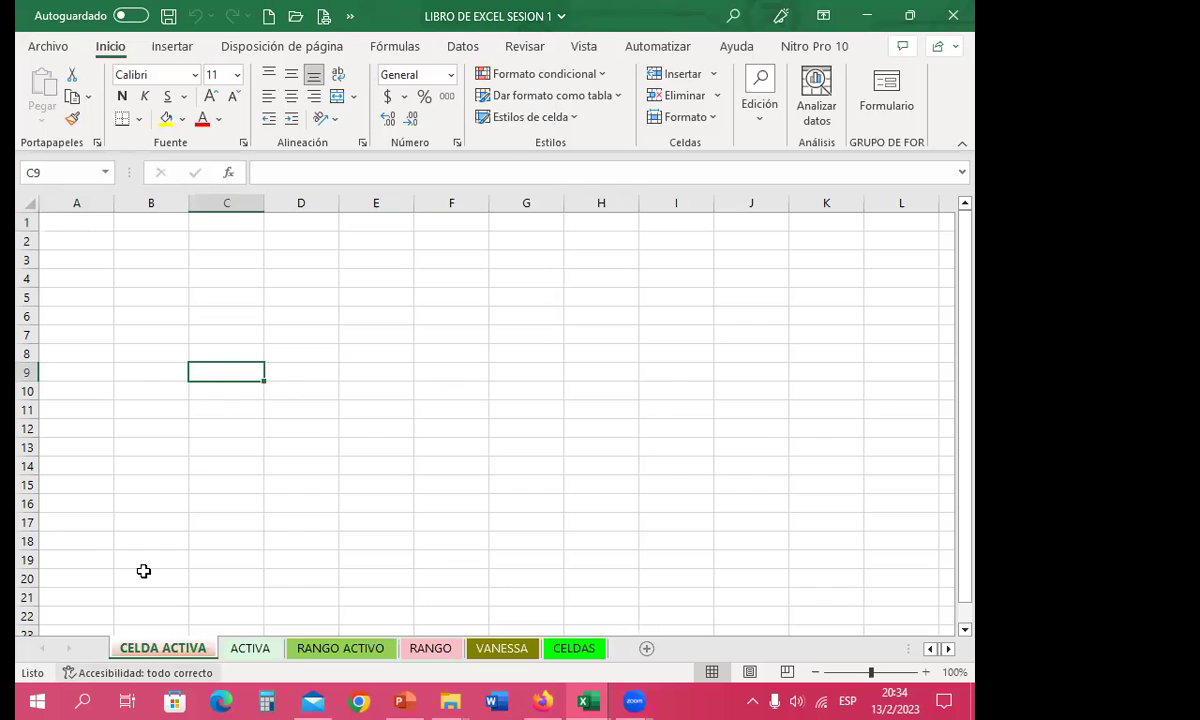
pyautogui.click(95, 278)
pyautogui.click(92, 221)
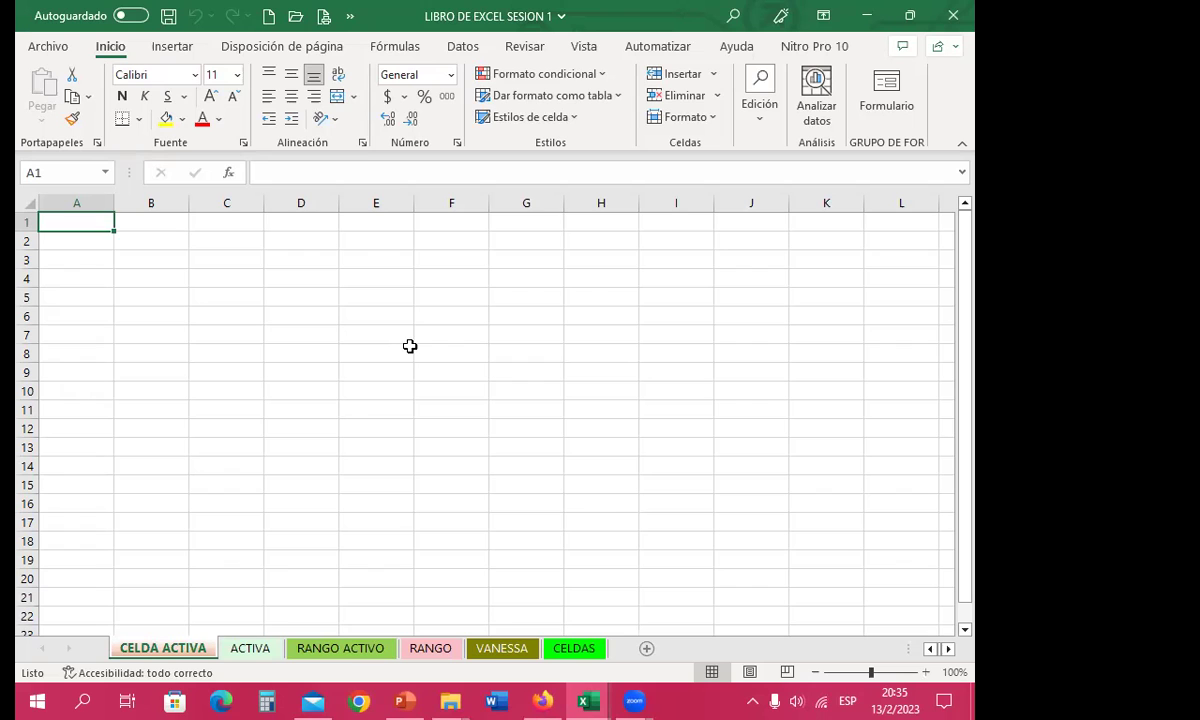
# - Jump to the sheet's last row and last column XFD, returning to the start each time
pyautogui.hotkey('ctrl', 'Down')
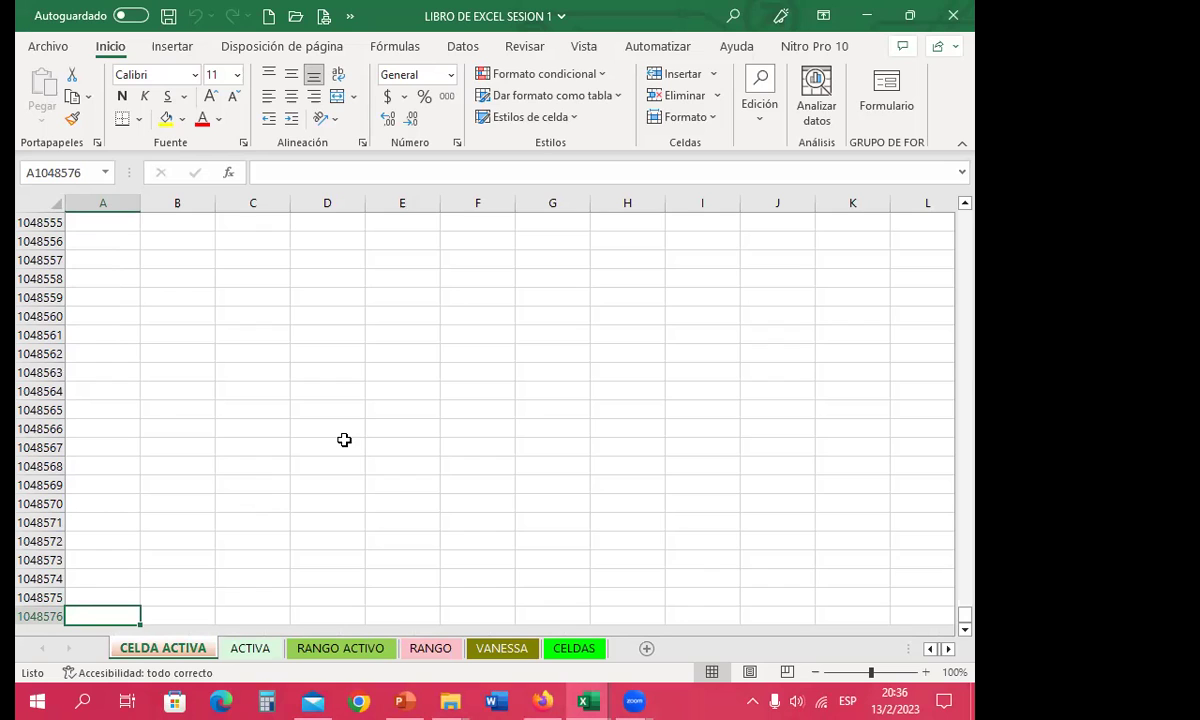
pyautogui.hotkey('ctrl', 'Up')
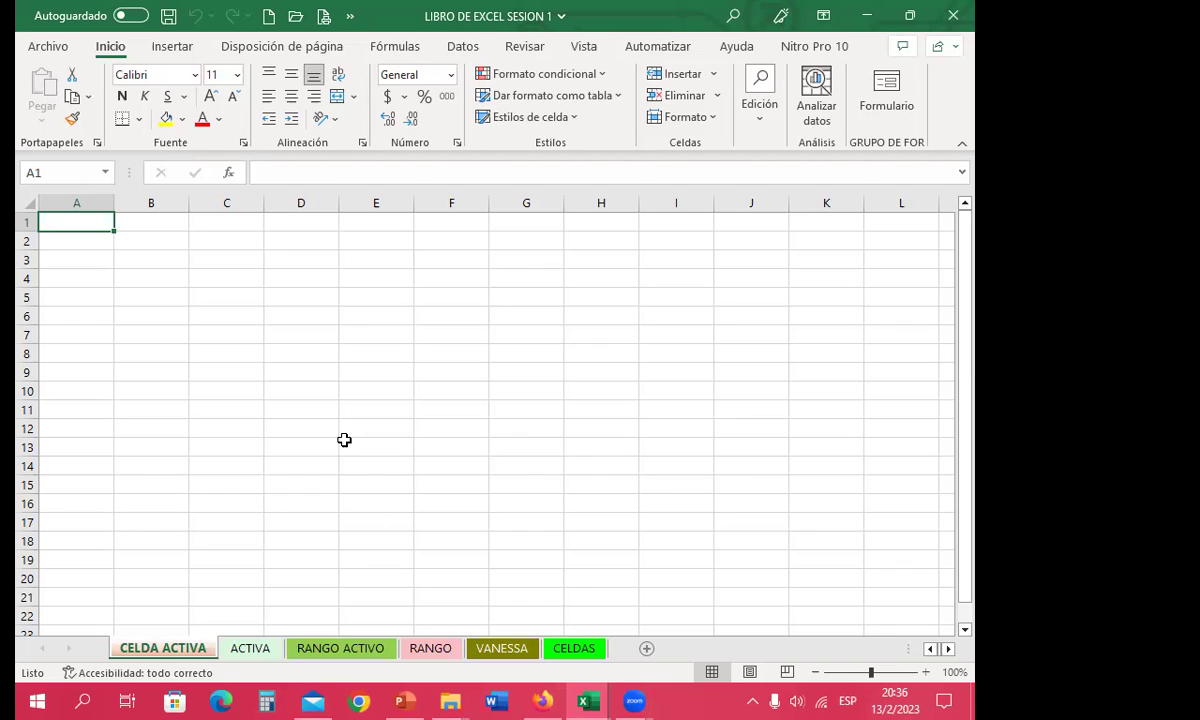
pyautogui.hotkey('ctrl', 'Right')
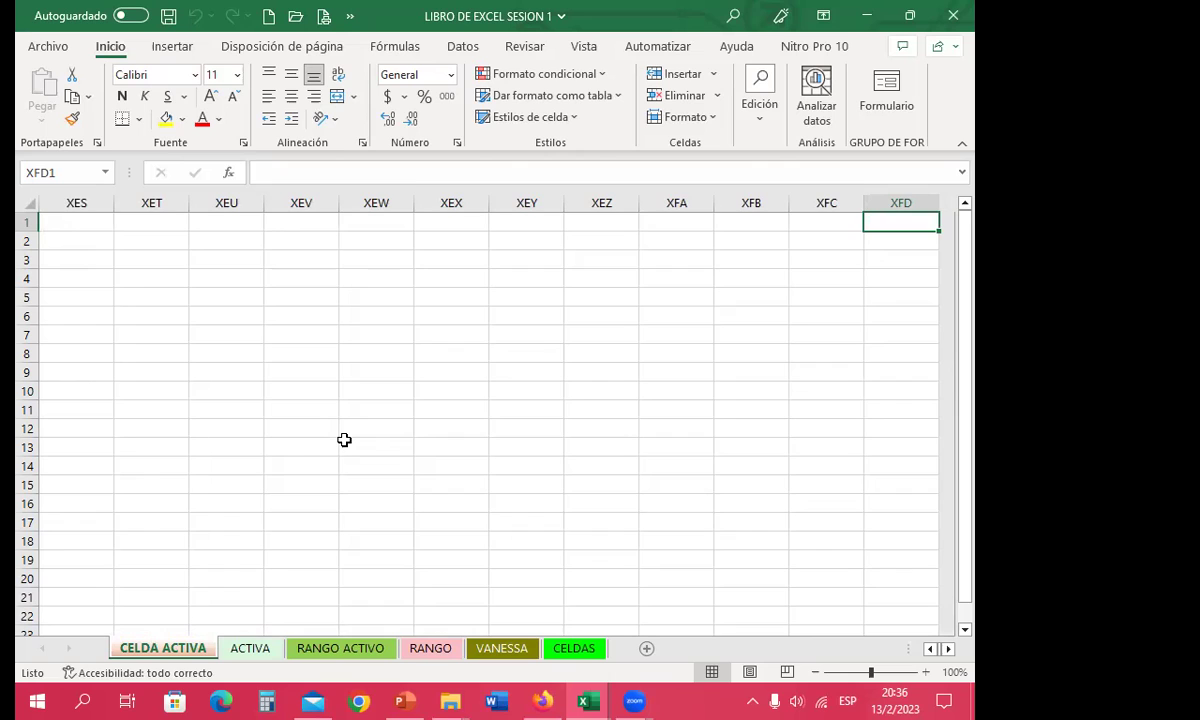
pyautogui.hotkey('ctrl', 'Left')
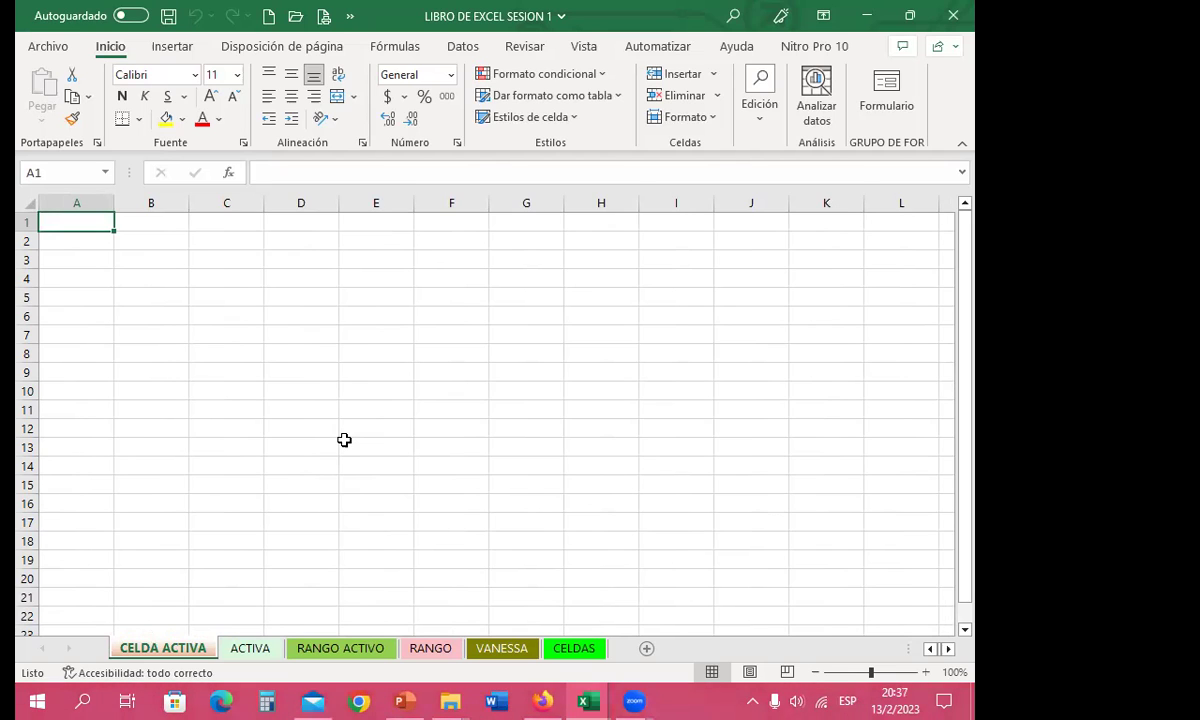
# - Move right four columns, jump to column XFD, back to A1, then down to row 1048576
pyautogui.press('Right')
pyautogui.press('Right')
pyautogui.press('Right')
pyautogui.press('Right')
pyautogui.press('Right')
pyautogui.press('Right')
pyautogui.press('Right')
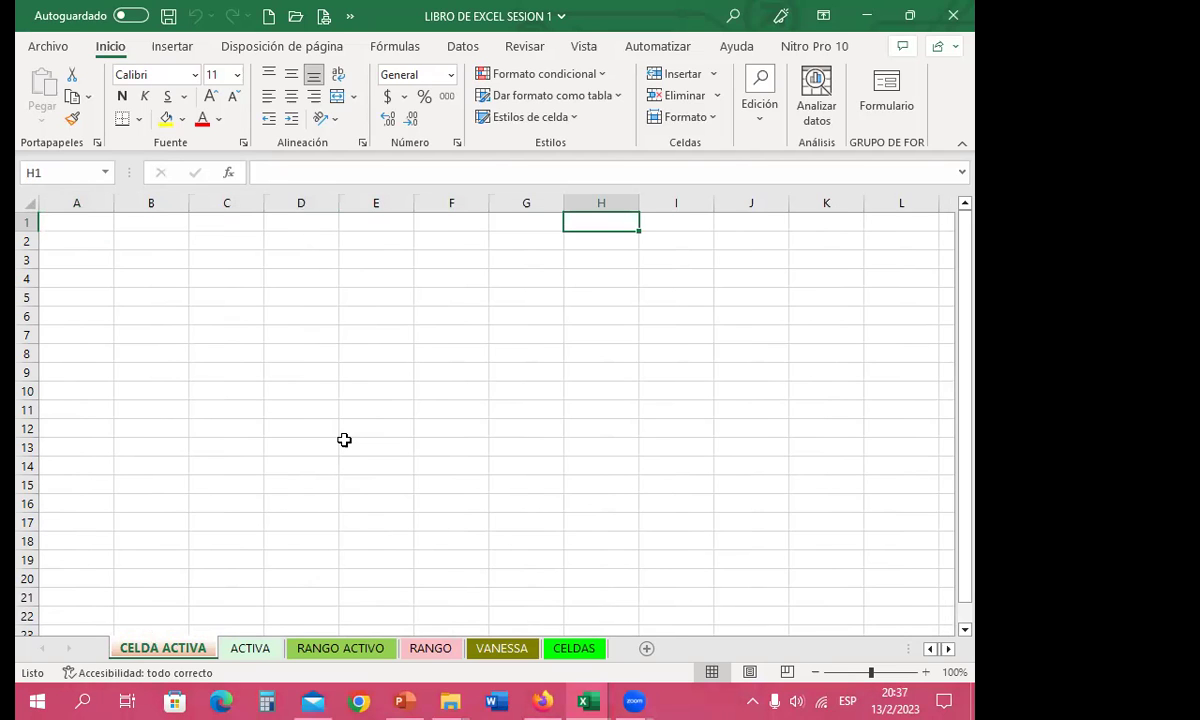
pyautogui.press('Right')
pyautogui.press('Right')
pyautogui.press('Right')
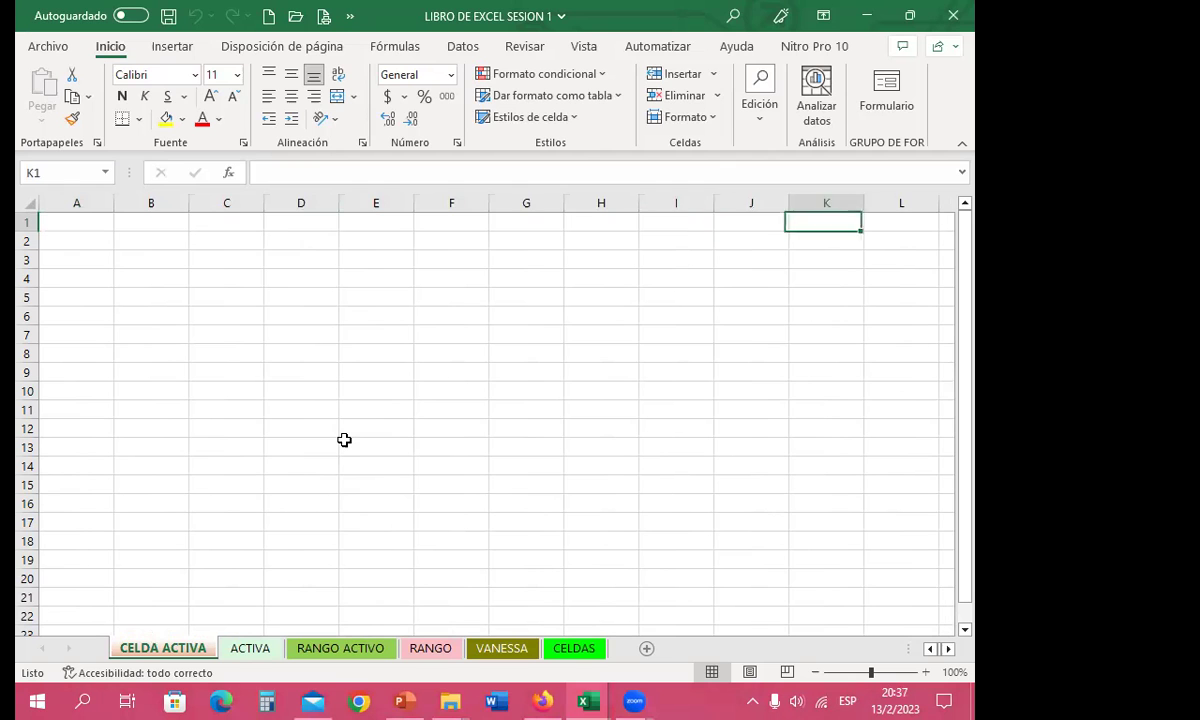
pyautogui.press('Right')
pyautogui.press('Right')
pyautogui.press('Right')
pyautogui.press('Right')
pyautogui.press('Right')
pyautogui.press('Right')
pyautogui.press('Right')
pyautogui.press('Right')
pyautogui.press('Right')
pyautogui.press('Right')
pyautogui.press('Right')
pyautogui.press('Right')
pyautogui.press('Right')
pyautogui.press('Right')
pyautogui.press('Right')
pyautogui.press('Right')
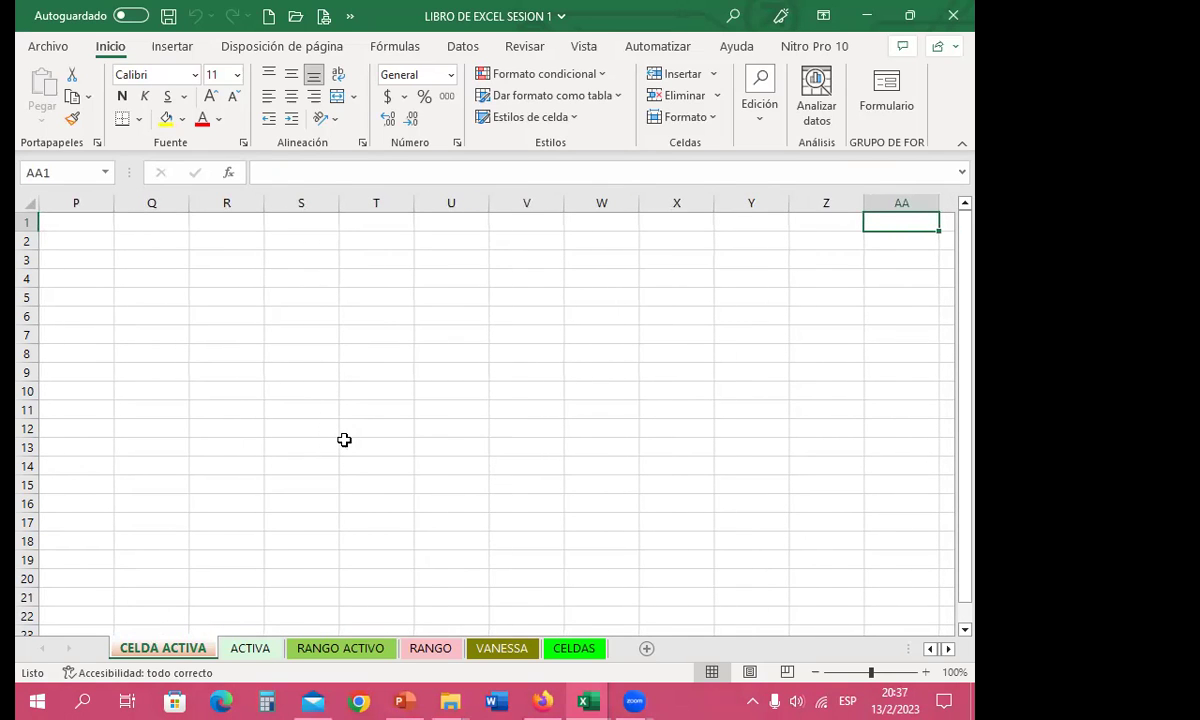
pyautogui.press('Right')
pyautogui.press('Right')
pyautogui.press('Right')
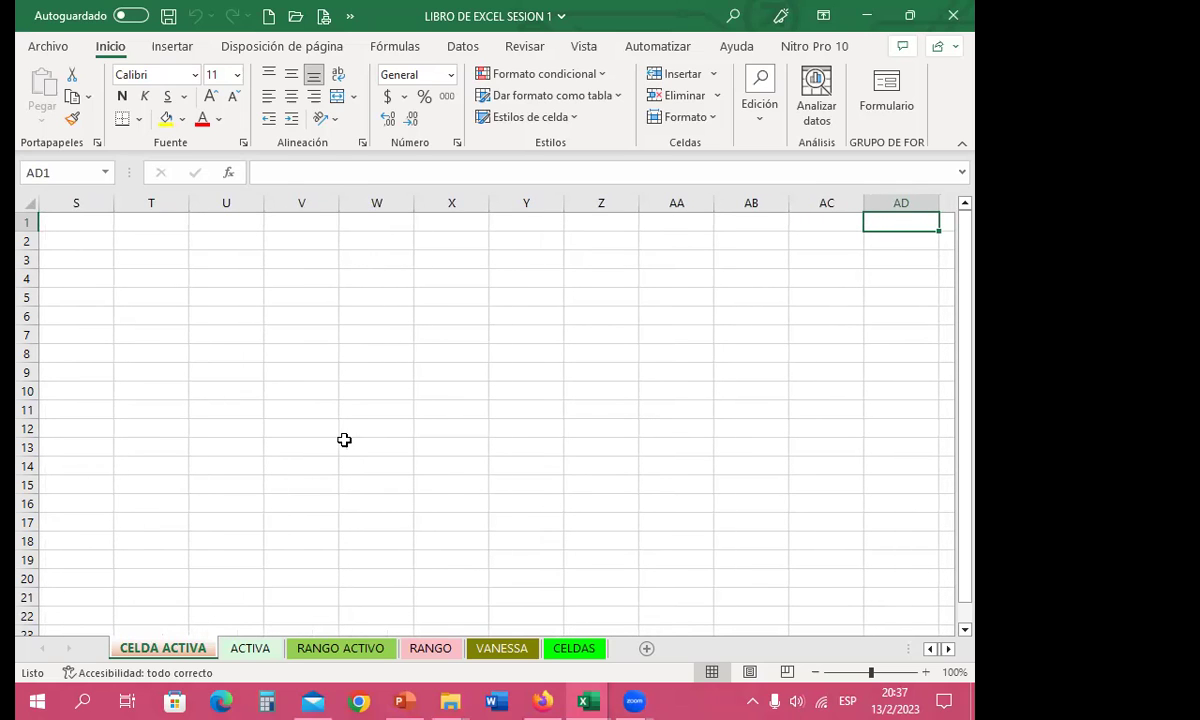
pyautogui.hotkey('ctrl', 'Right')
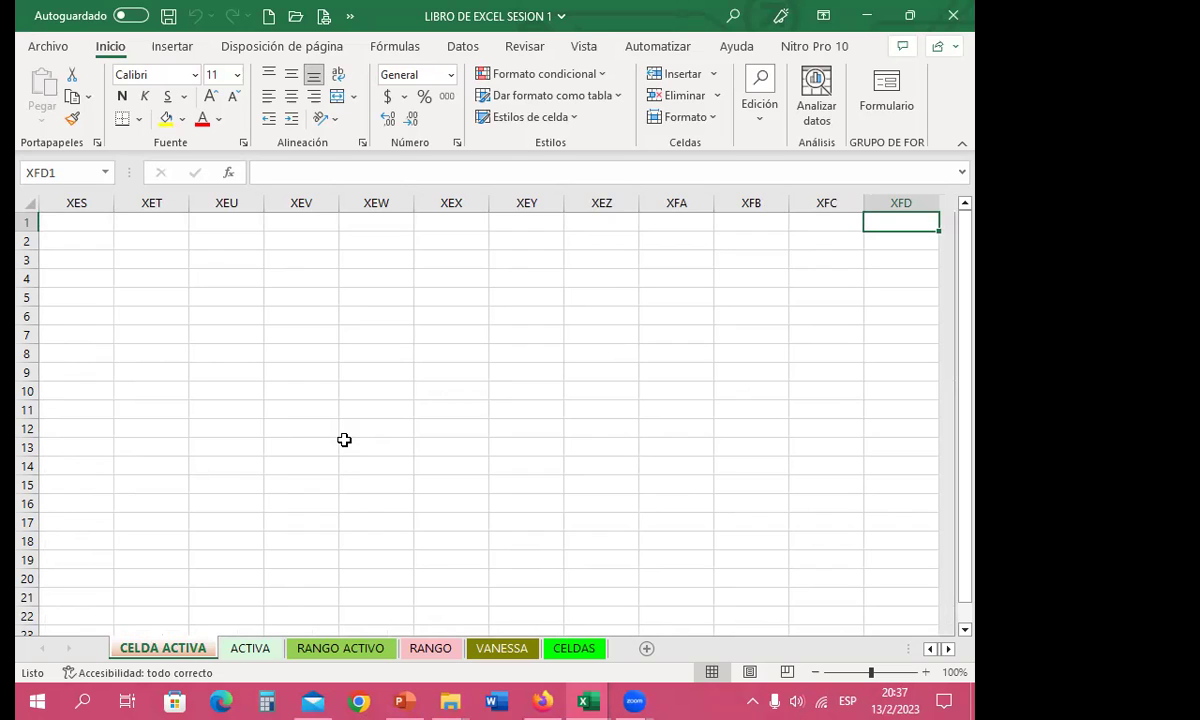
pyautogui.hotkey('ctrl', 'Left')
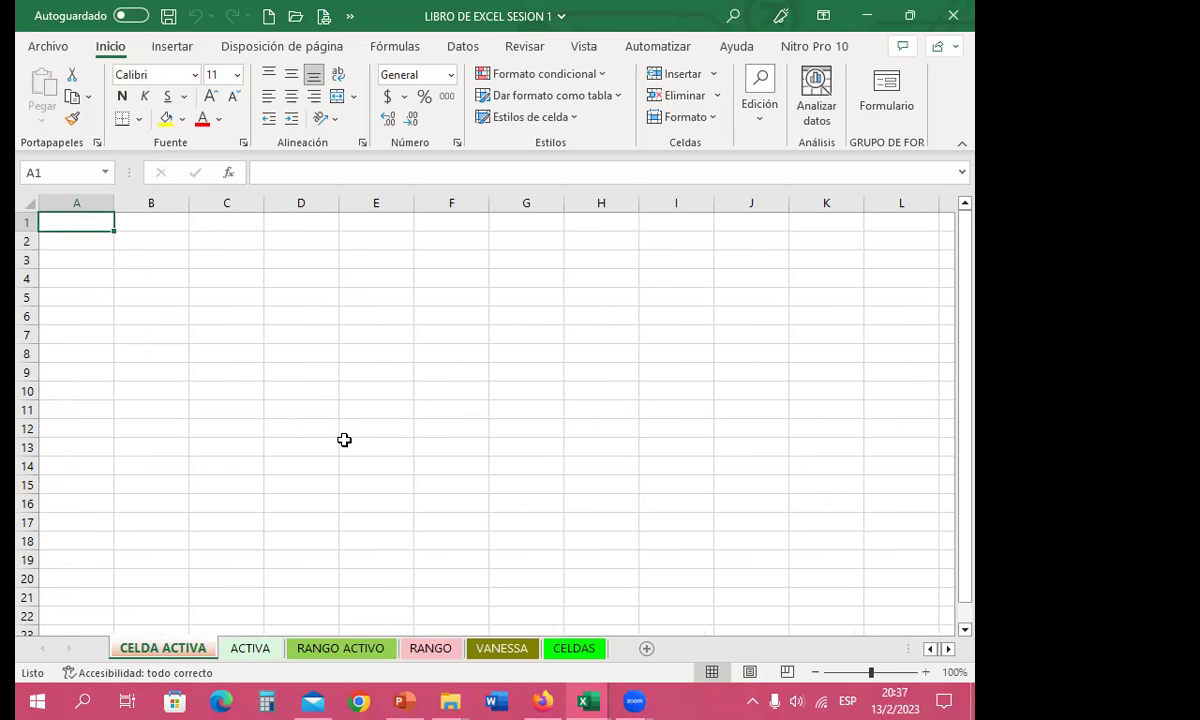
pyautogui.hotkey('ctrl', 'Down')
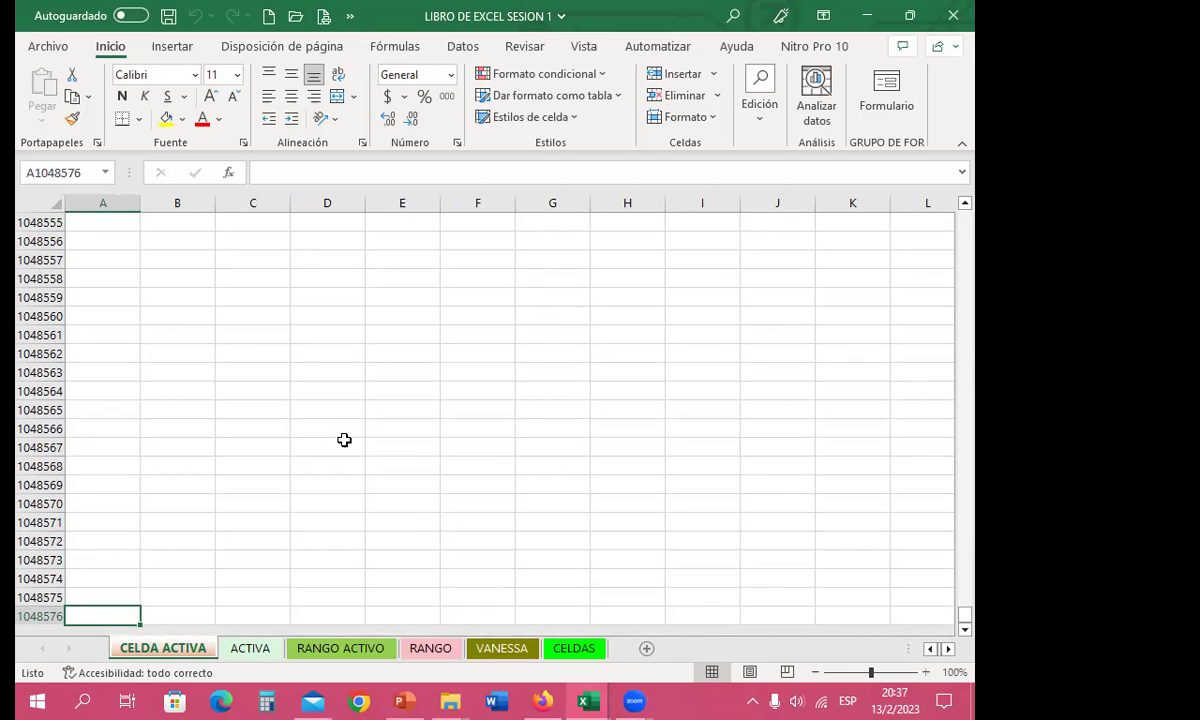
# - Return to cell A1 at the top, then make H6 the active cell
pyautogui.hotkey('ctrl', 'Up')
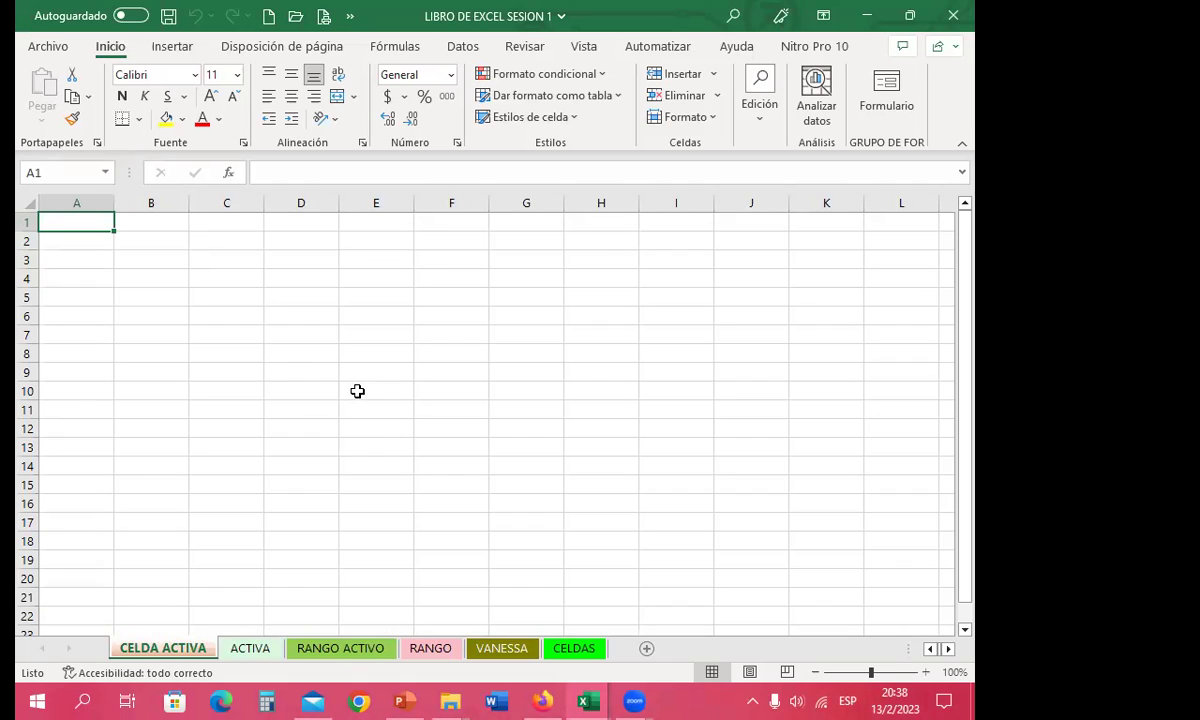
pyautogui.click(601, 316)
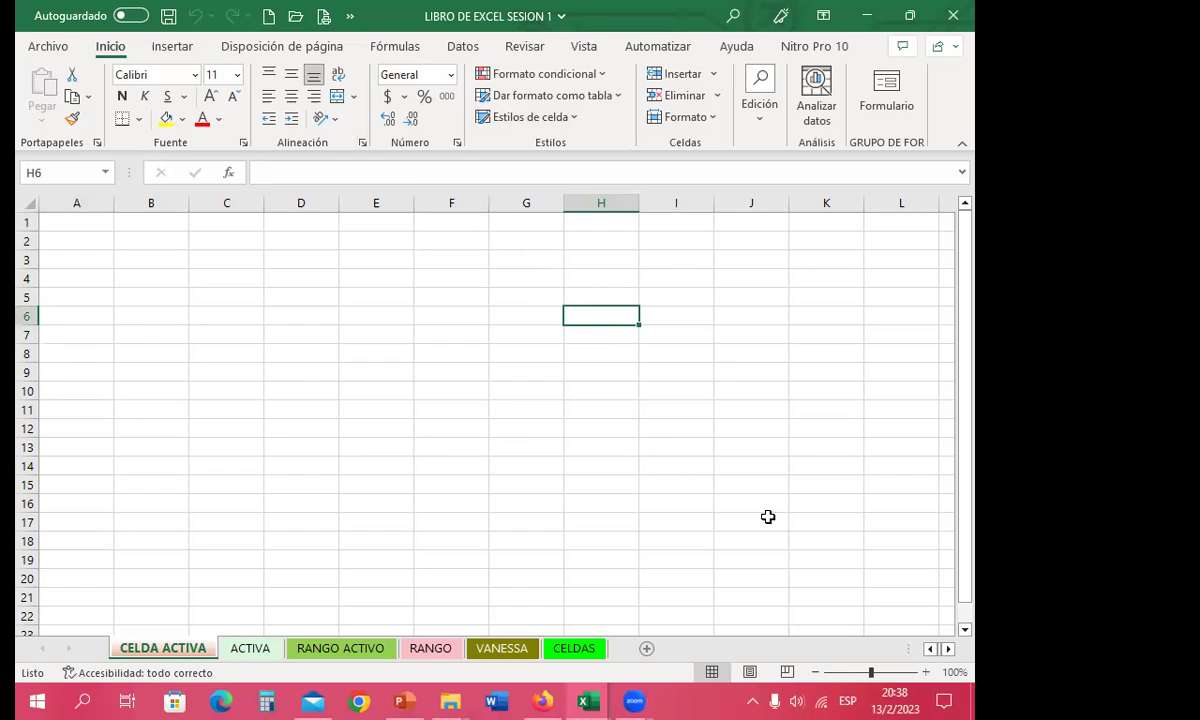
# - Select cell K19 on the empty CELDA ACTIVA sheet
pyautogui.click(817, 552)
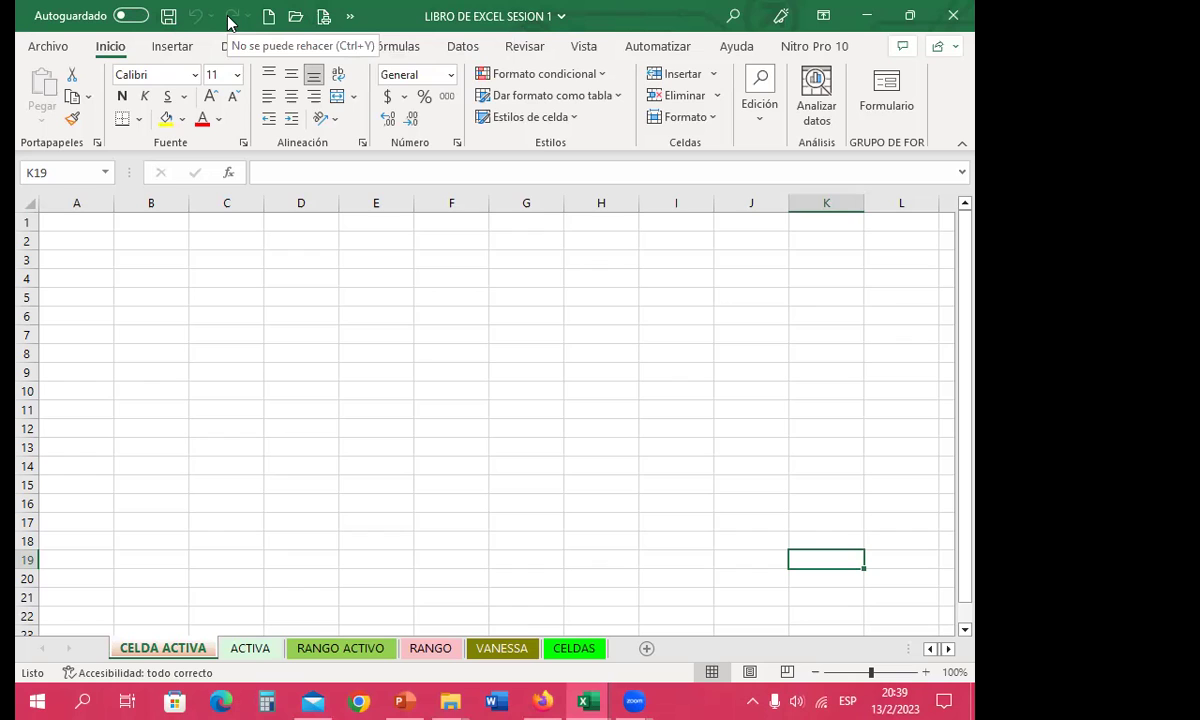
# - Open Más comandos from the Quick Access Toolbar's customize menu
pyautogui.click(350, 18)
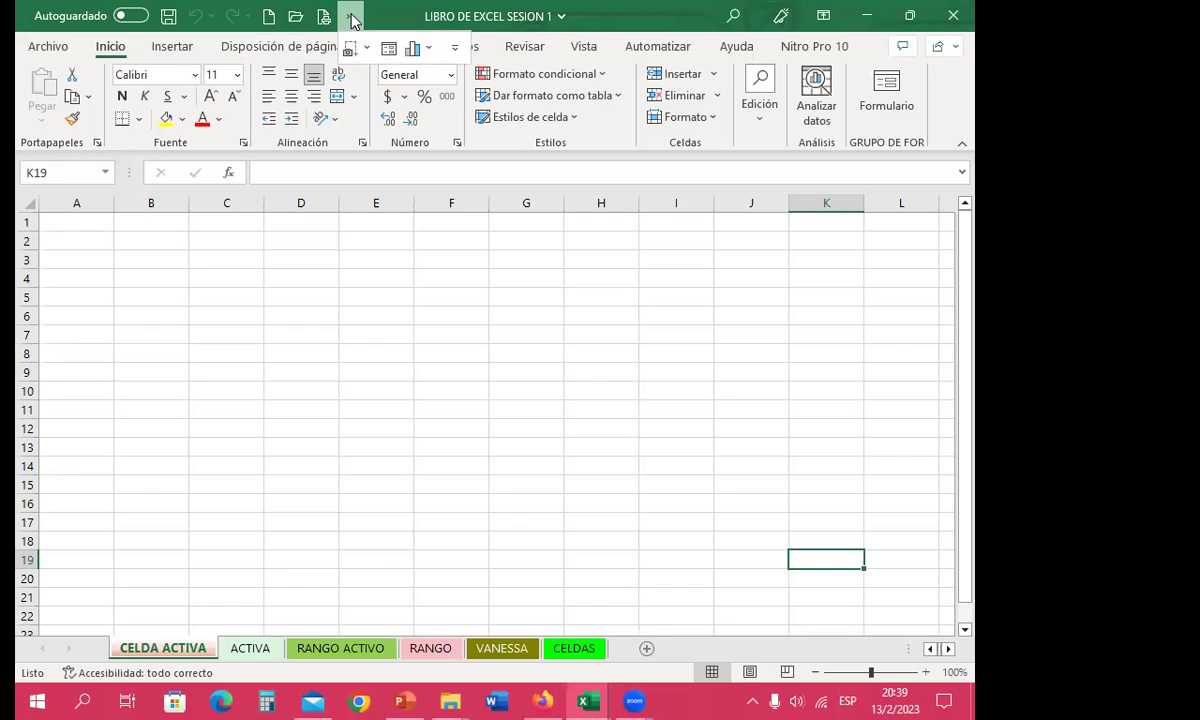
pyautogui.click(455, 47)
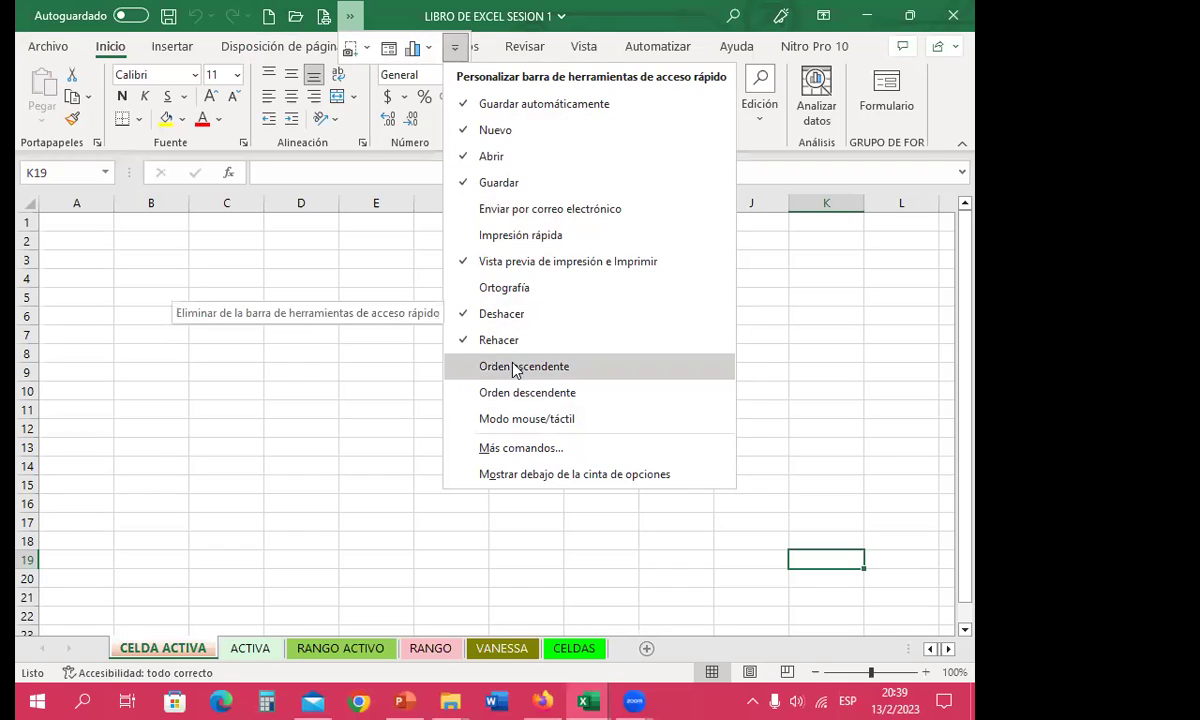
pyautogui.click(495, 450)
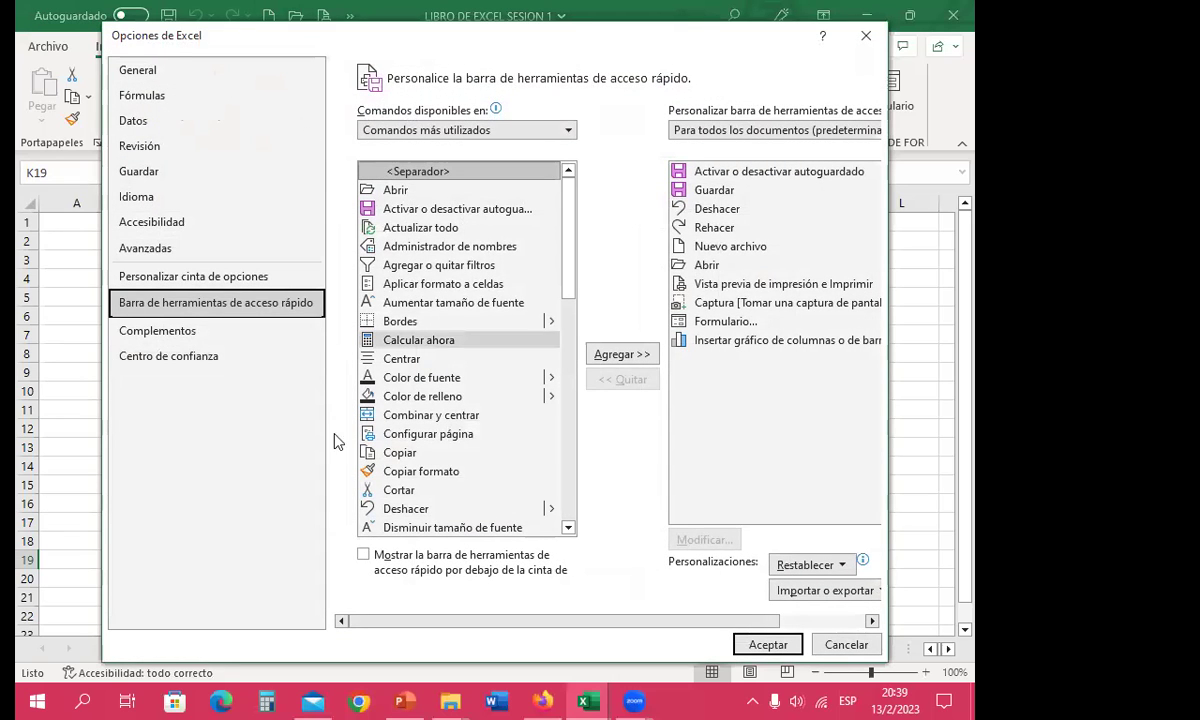
# - Browse the Todos los comandos list, then cancel Opciones de Excel without adding anything
pyautogui.click(567, 130)
pyautogui.click(446, 157)
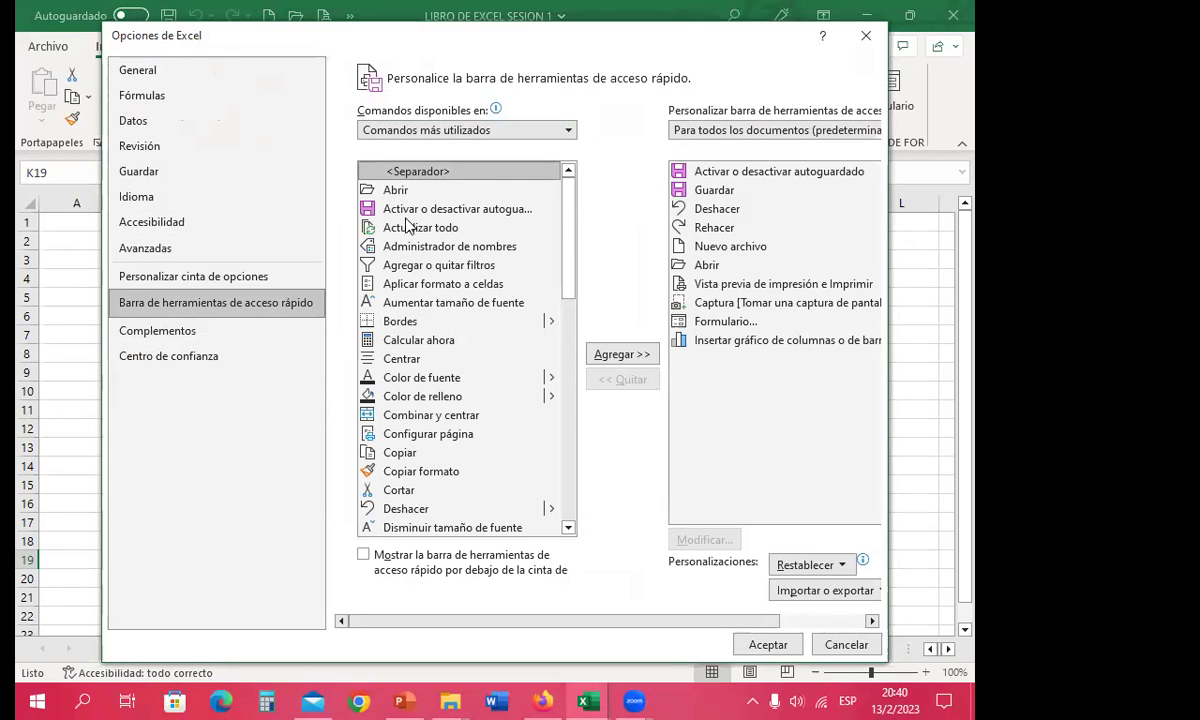
pyautogui.scroll(-2, 395, 370)
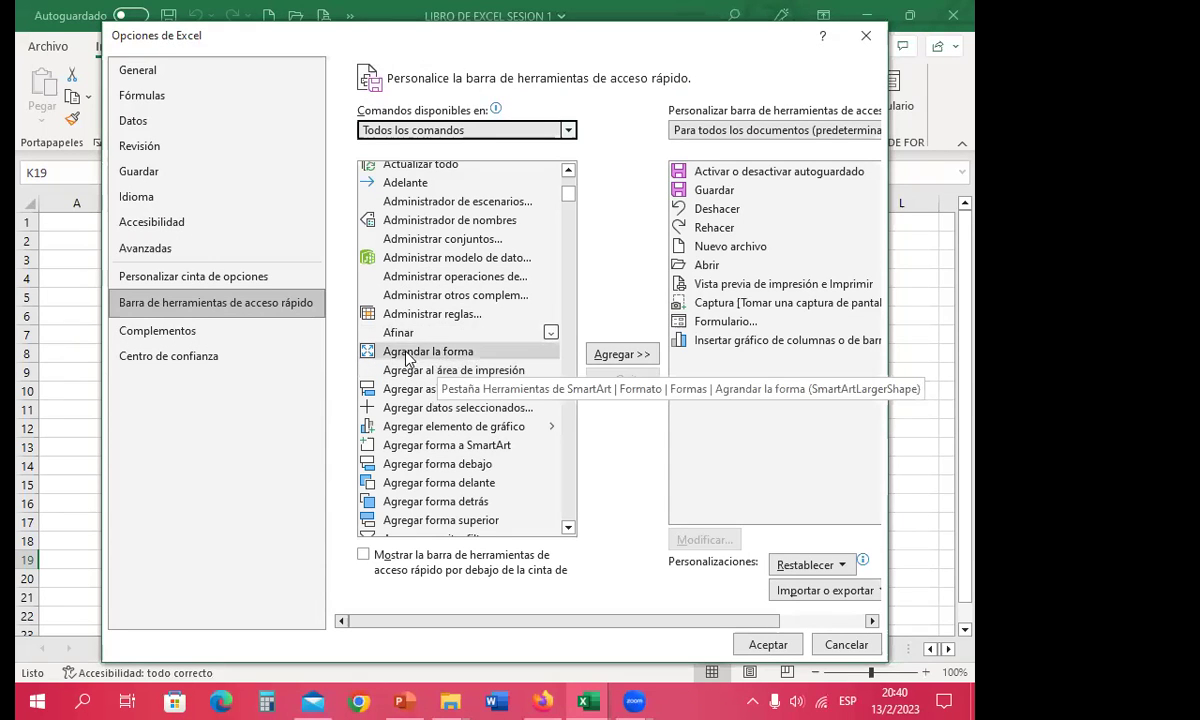
pyautogui.moveTo(568, 196); pyautogui.dragTo(565, 290)
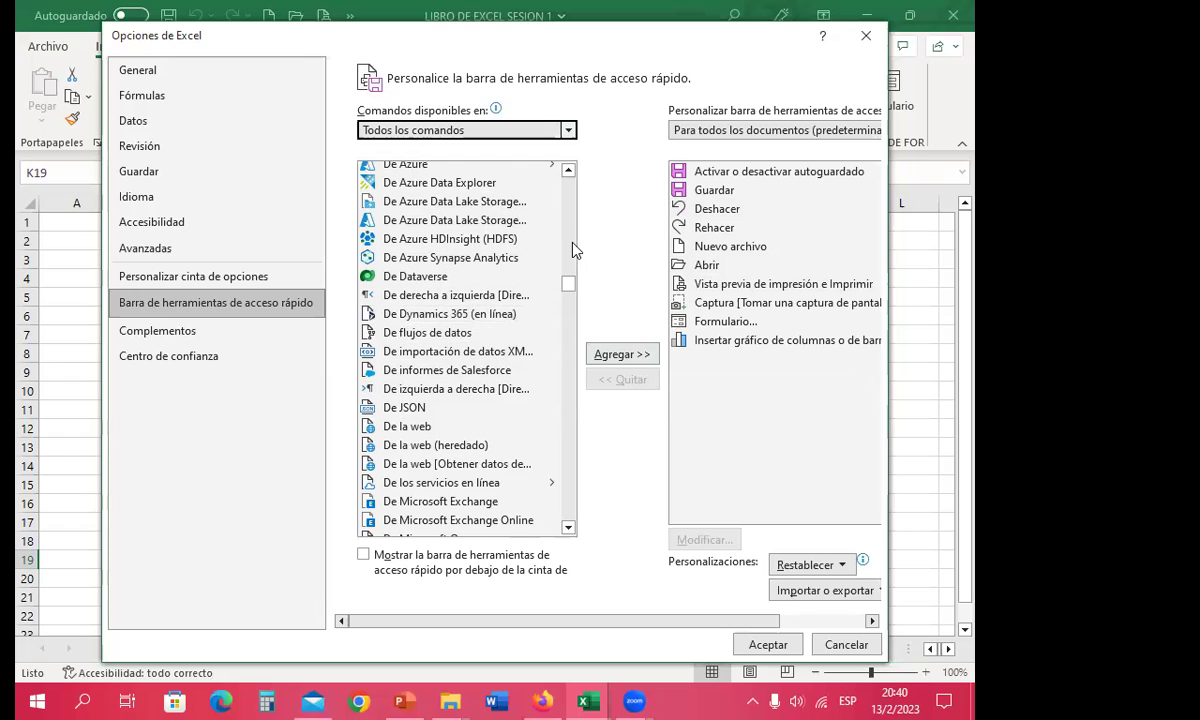
pyautogui.click(846, 644)
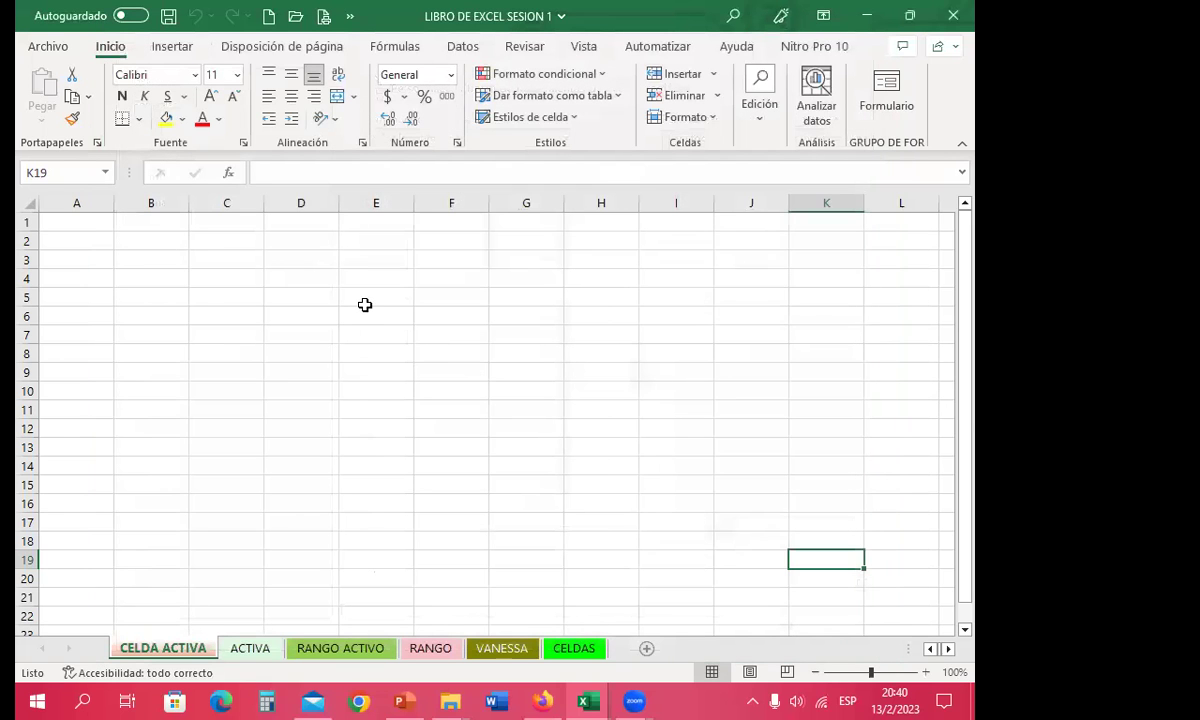
# - Look over the hidden toolbar commands and the Insertar, page layout, Fórmulas and Datos tabs
pyautogui.click(350, 16)
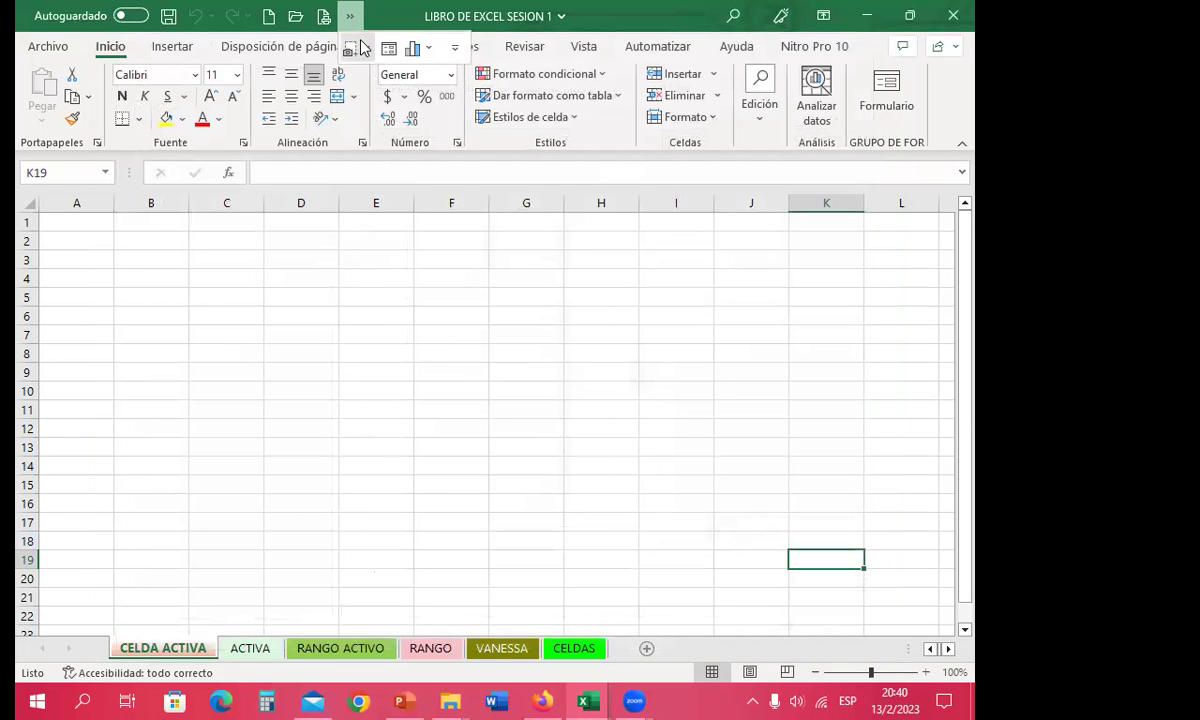
pyautogui.rightClick(350, 55)
pyautogui.click(372, 62)
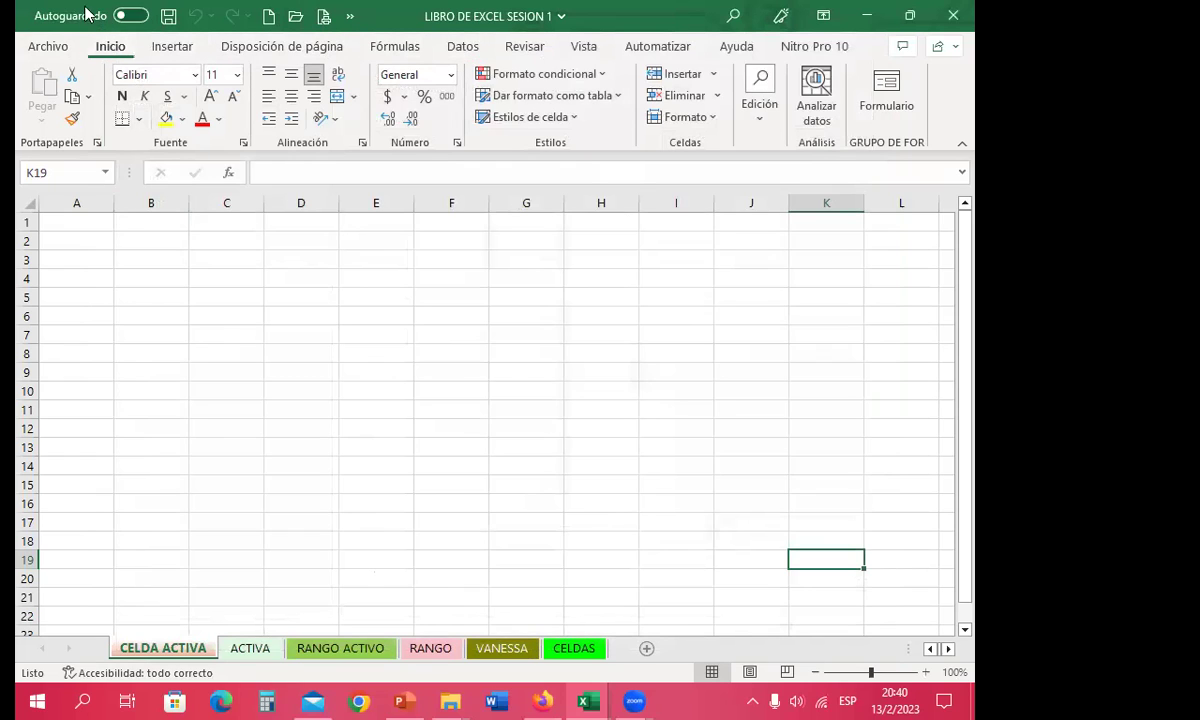
pyautogui.click(174, 50)
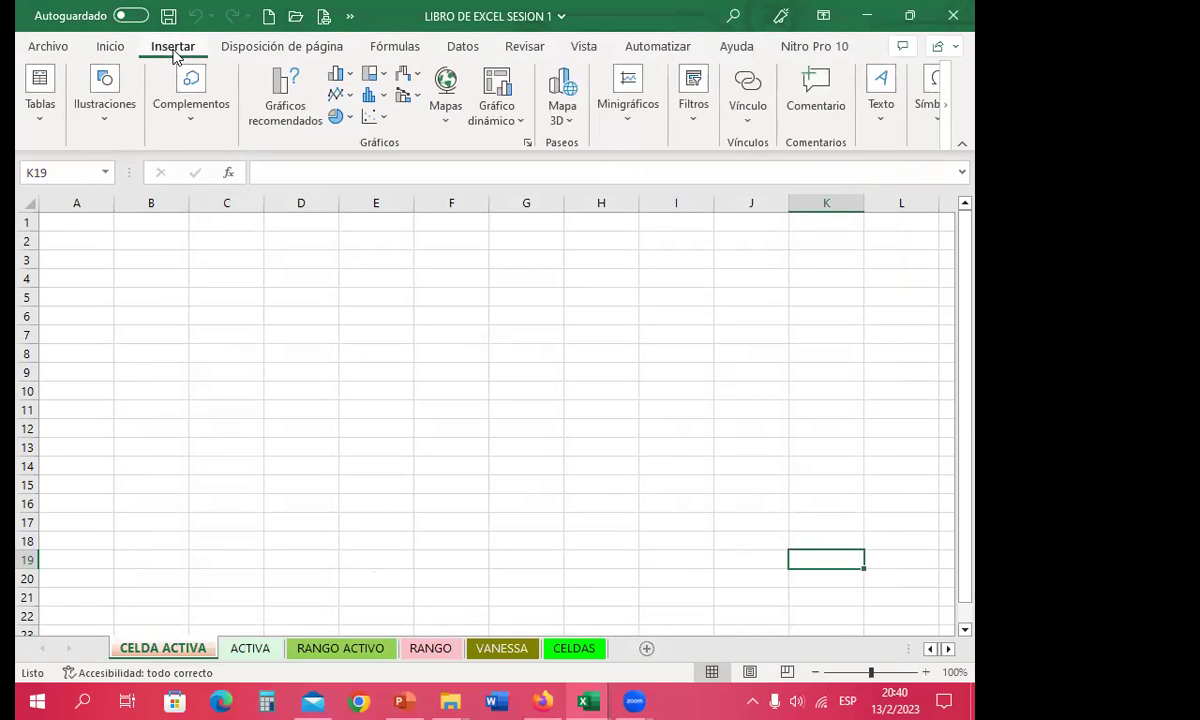
pyautogui.click(292, 50)
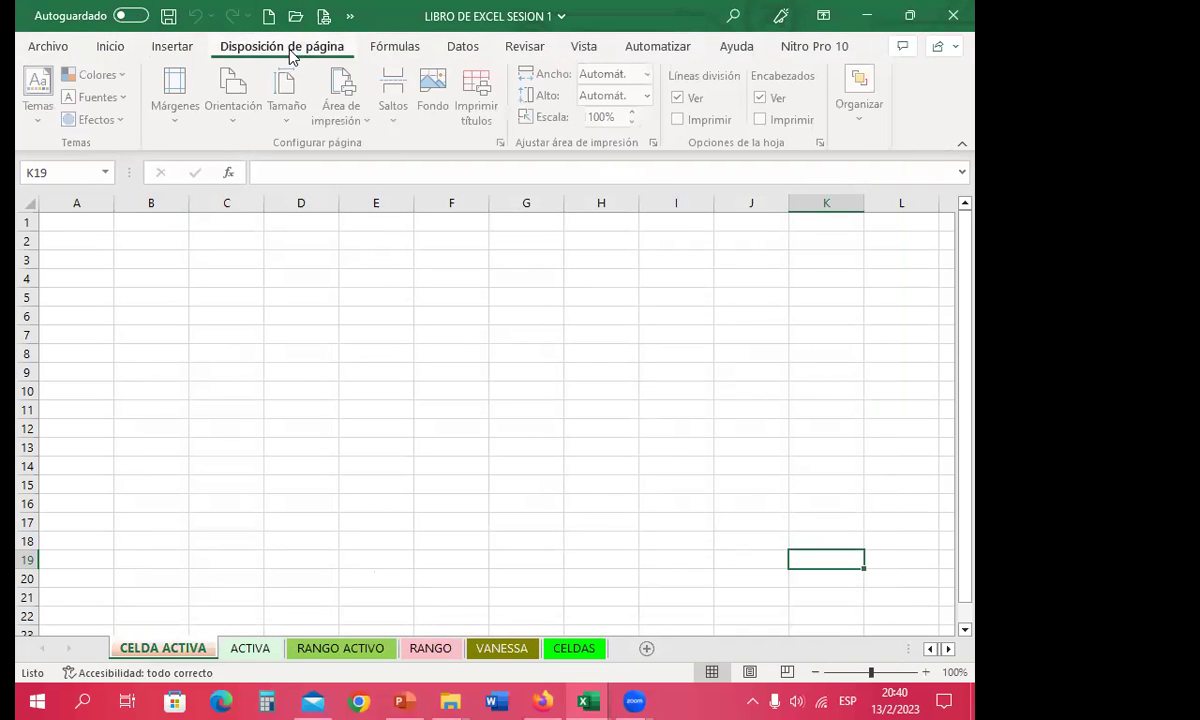
pyautogui.click(390, 48)
pyautogui.click(463, 47)
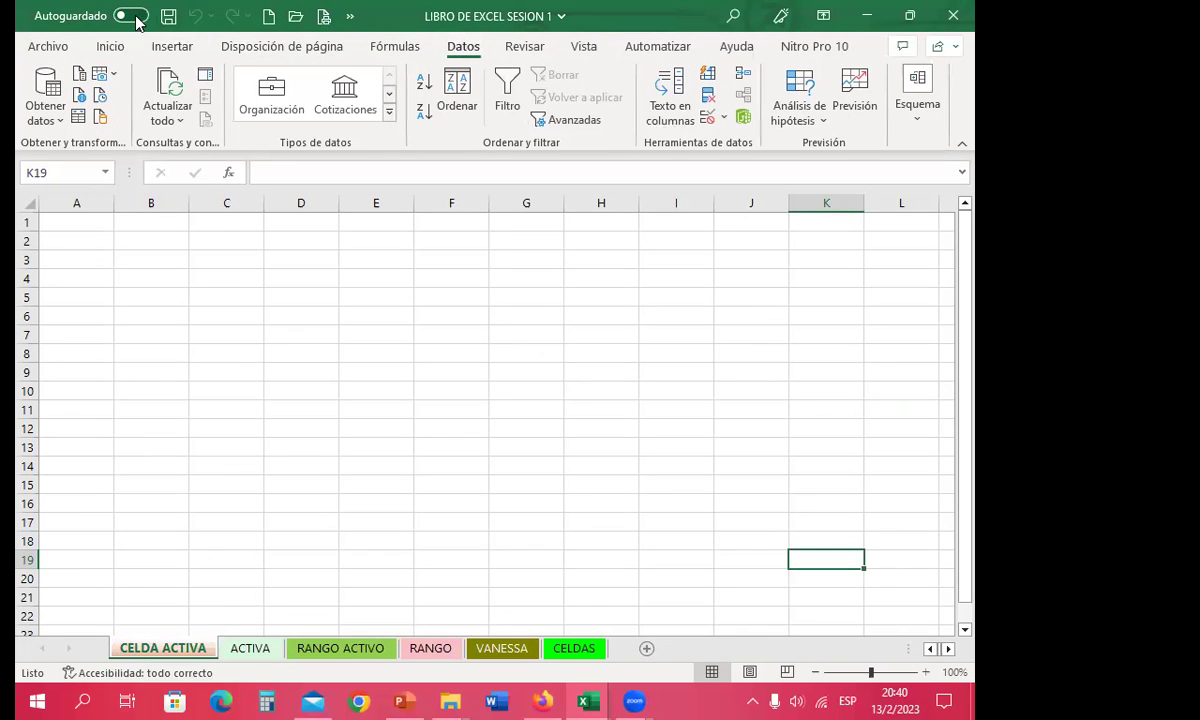
pyautogui.click(181, 47)
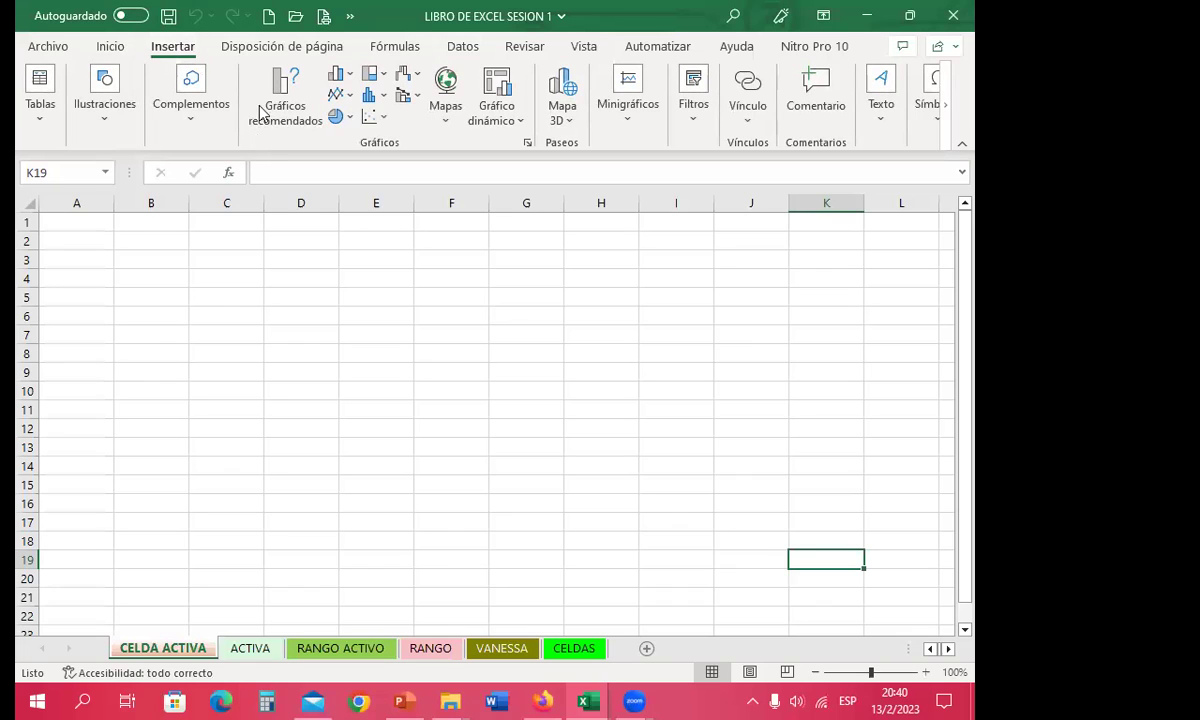
# - Add SmartArt from Insertar > Ilustraciones to the Quick Access Toolbar and confirm it appears
pyautogui.click(107, 129)
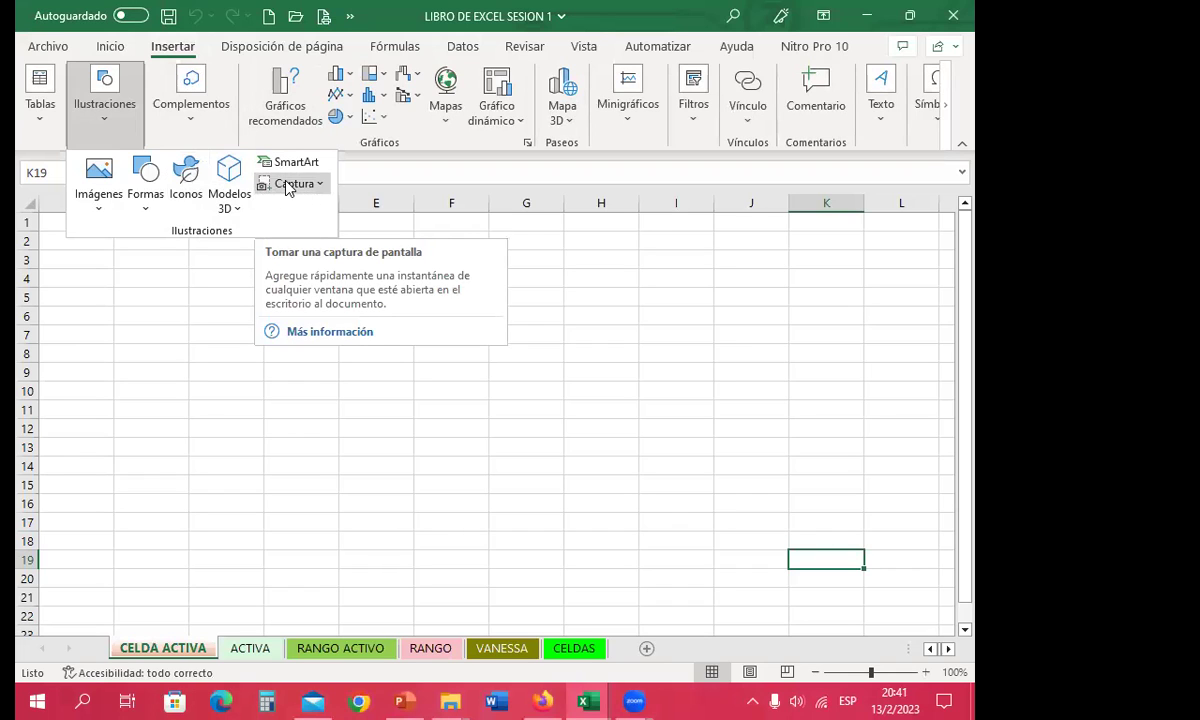
pyautogui.rightClick(289, 188)
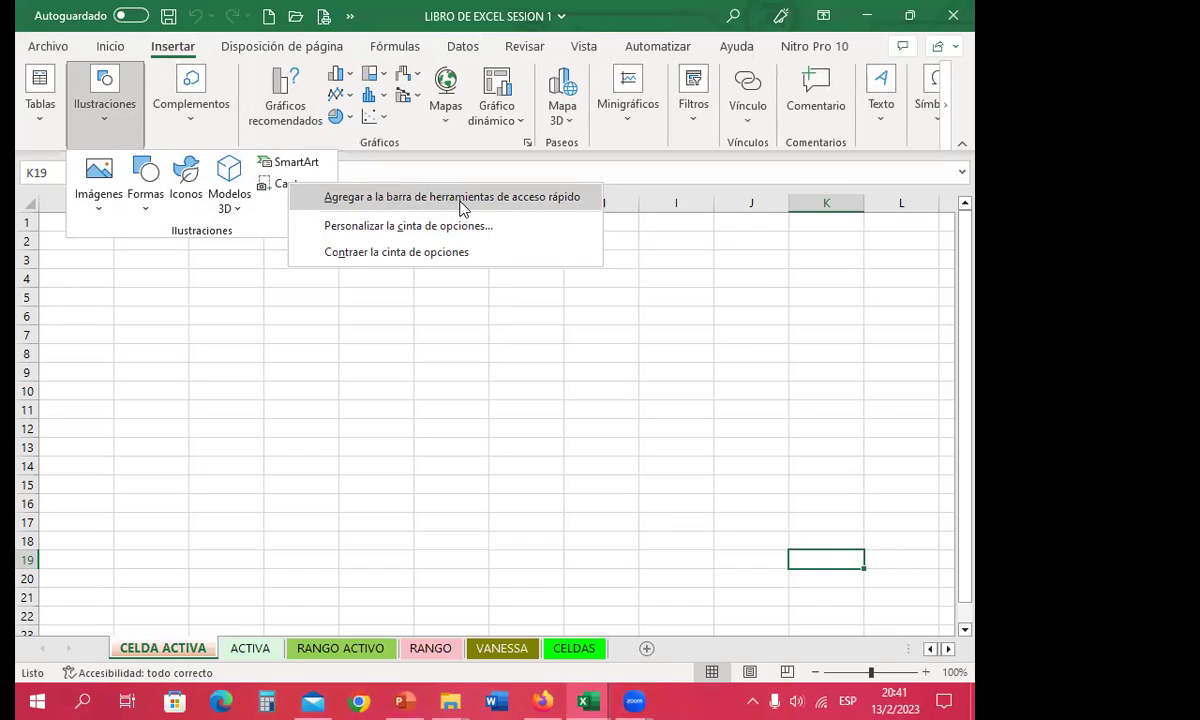
pyautogui.click(388, 197)
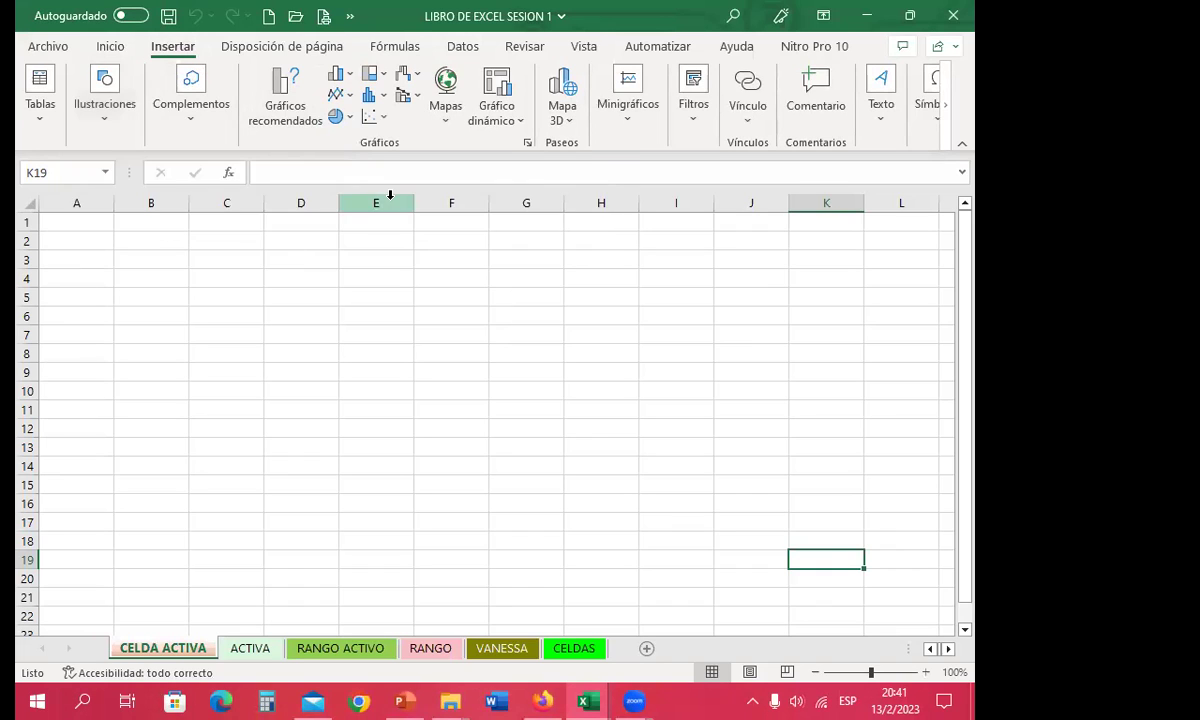
pyautogui.click(350, 16)
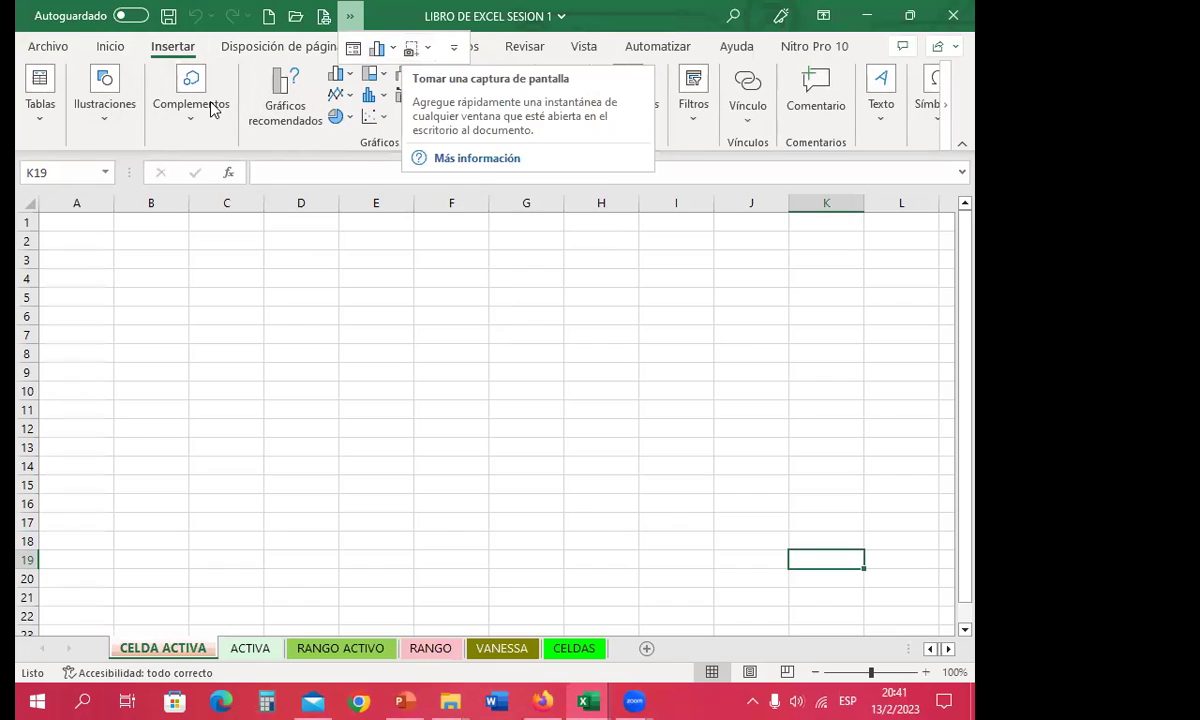
pyautogui.click(104, 110)
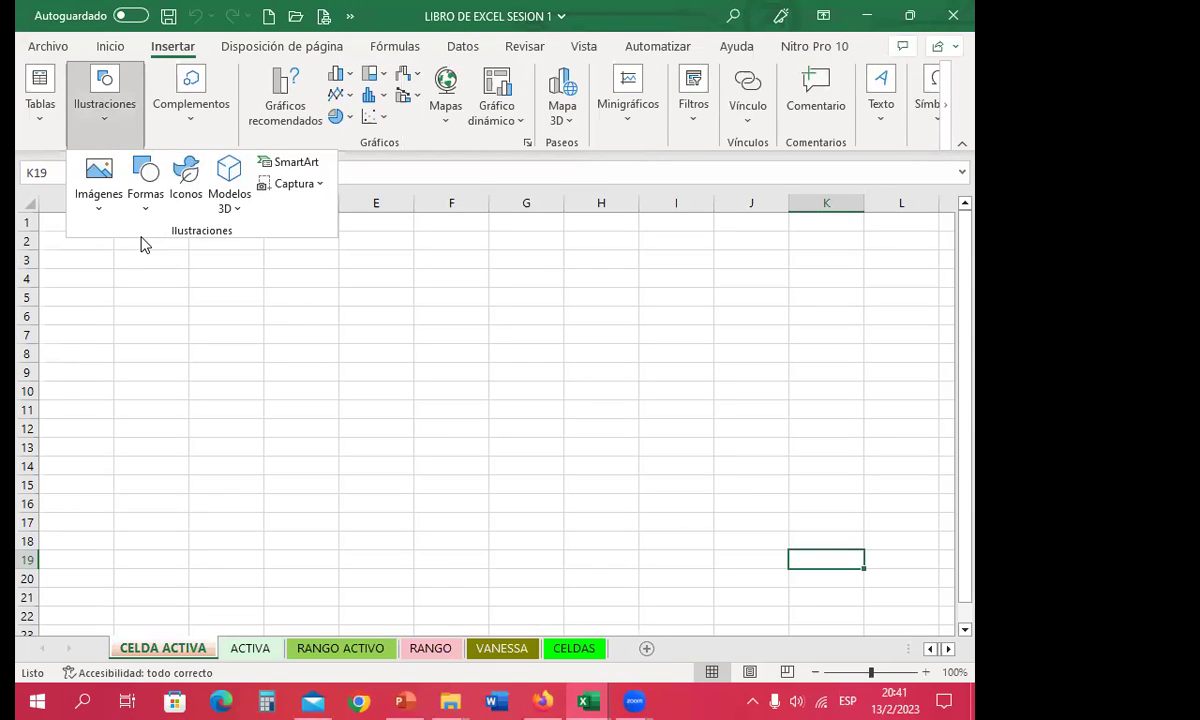
pyautogui.rightClick(289, 168)
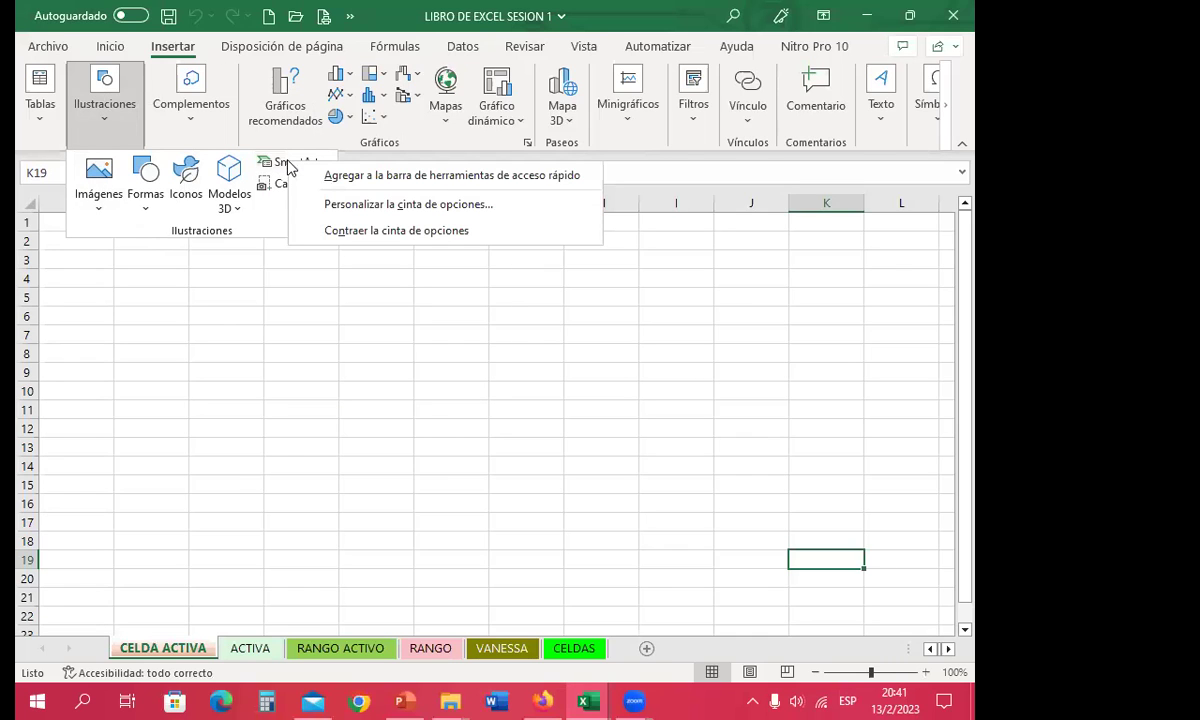
pyautogui.click(427, 176)
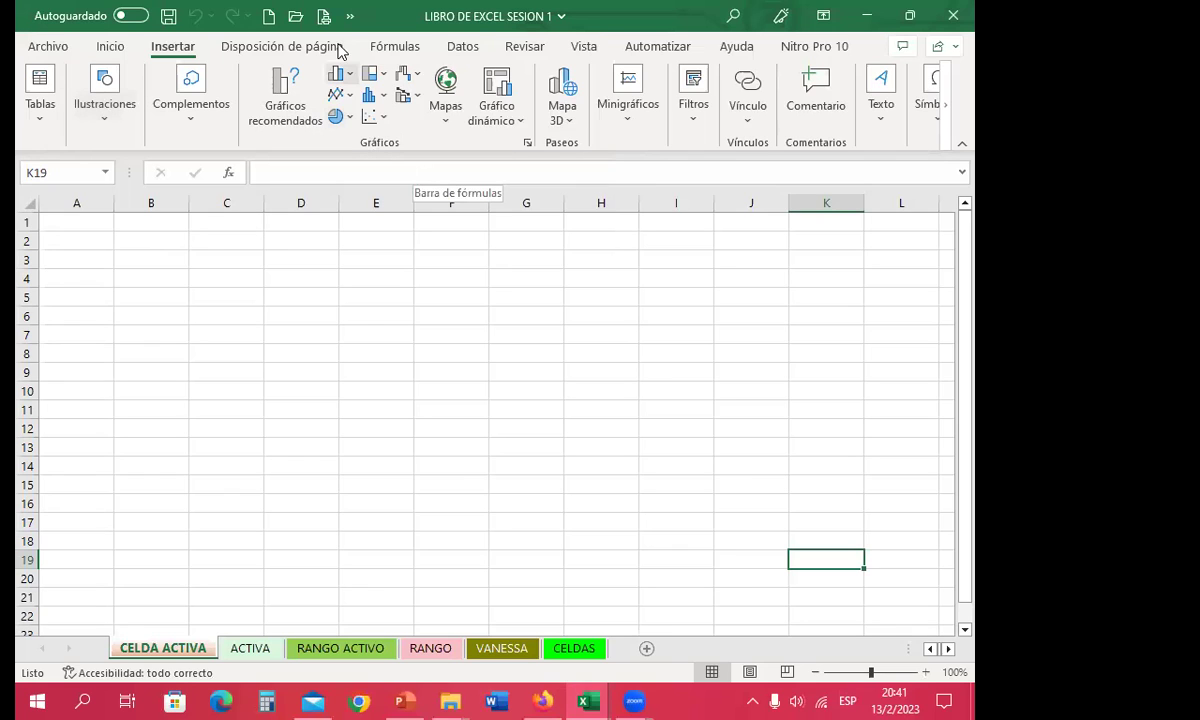
pyautogui.click(349, 16)
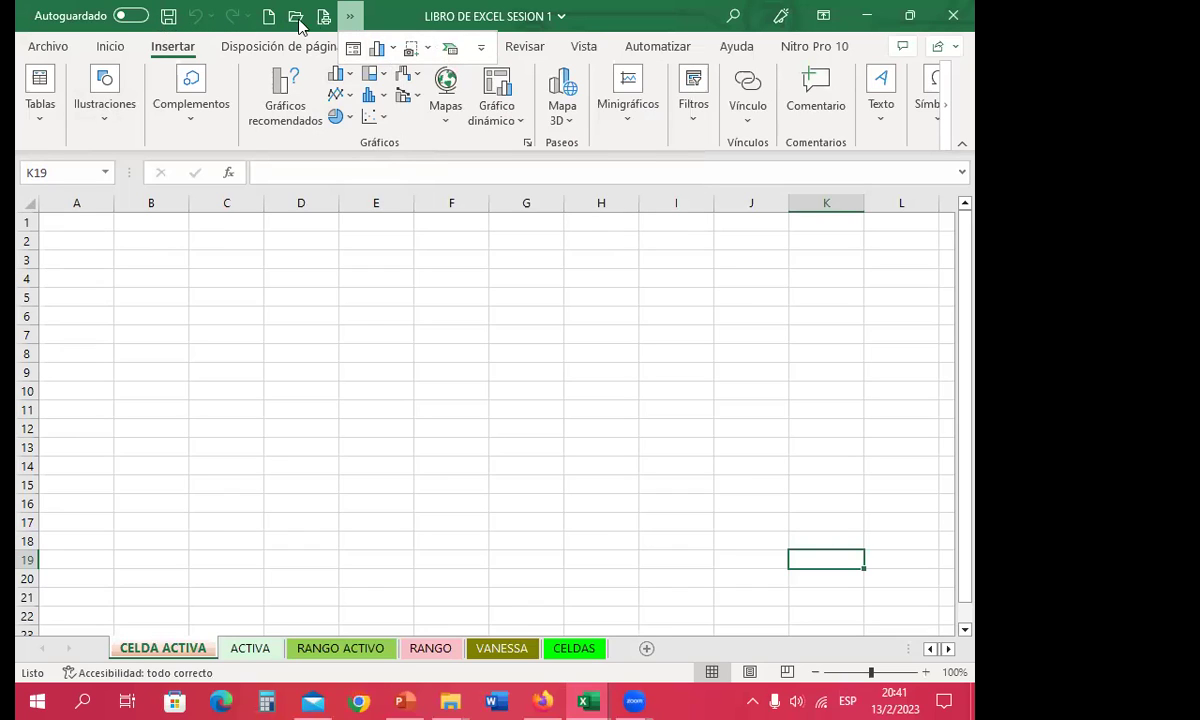
pyautogui.click(430, 217)
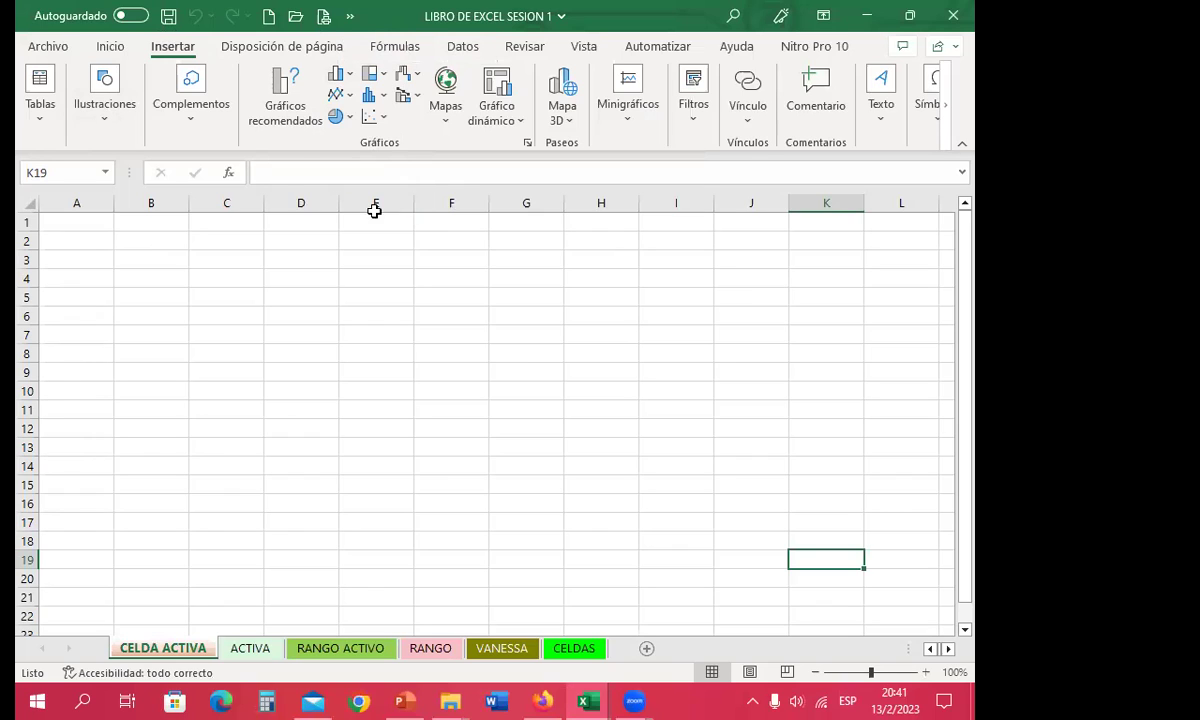
# - Check the pivot chart command's options without adding it, then open the toolbar customisation list
pyautogui.rightClick(503, 113)
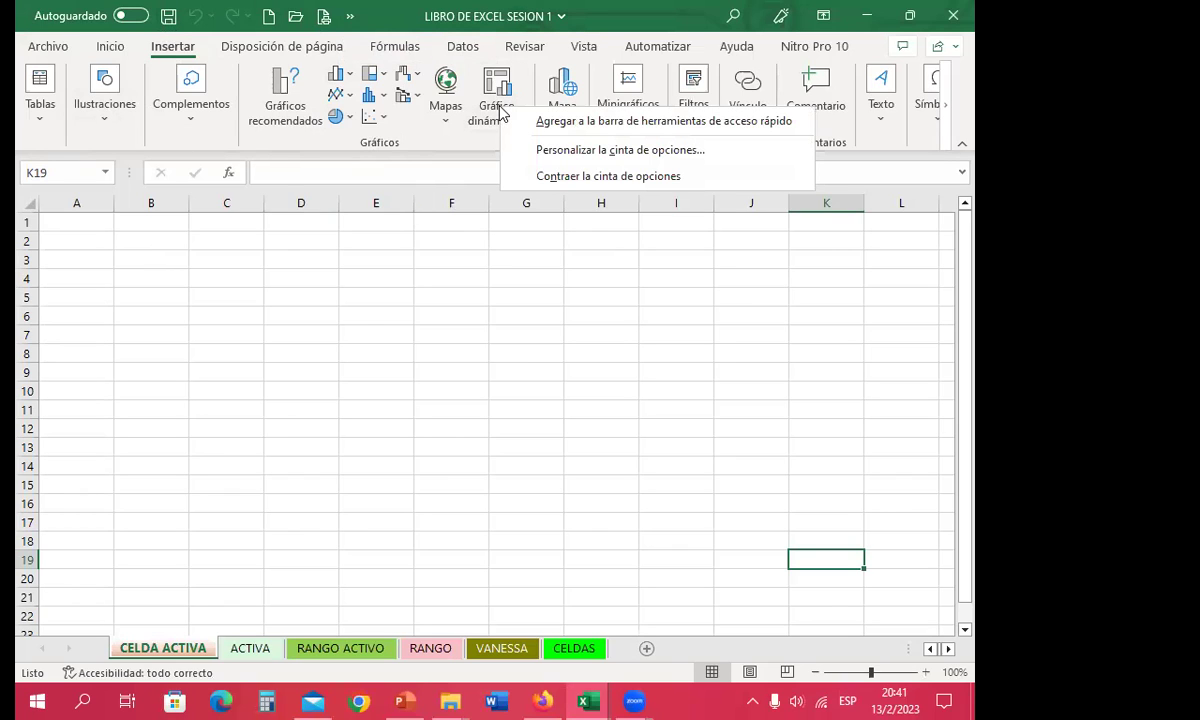
pyautogui.click(329, 241)
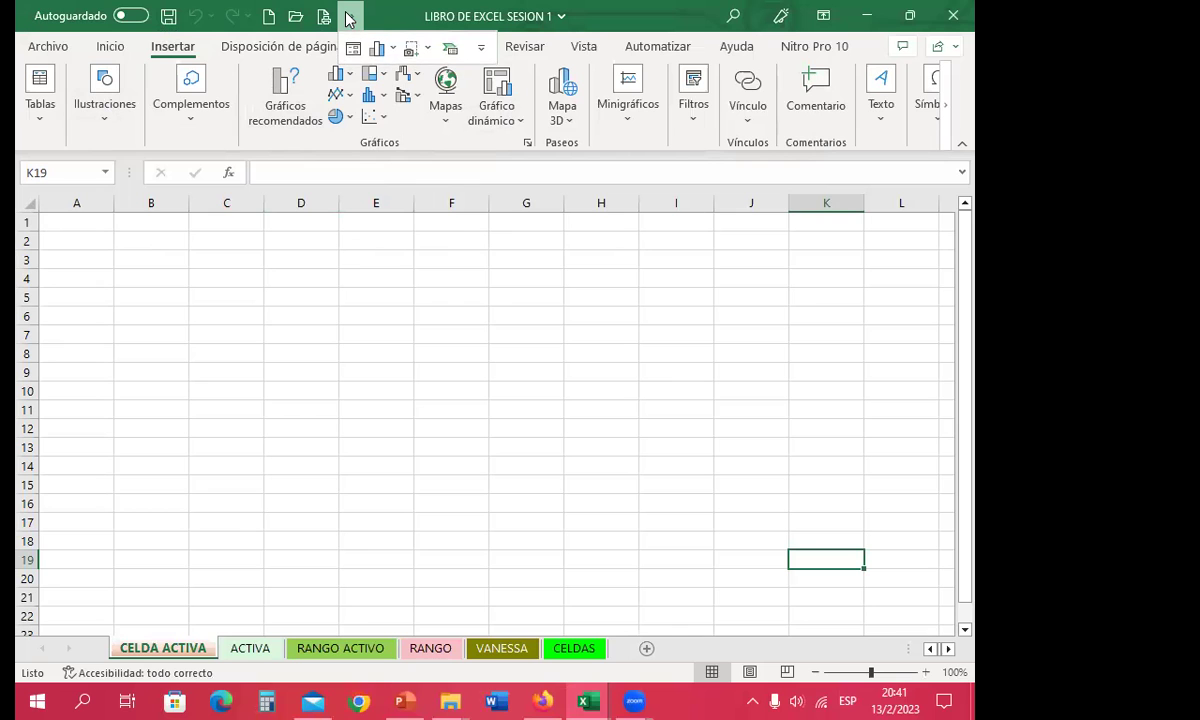
pyautogui.click(481, 47)
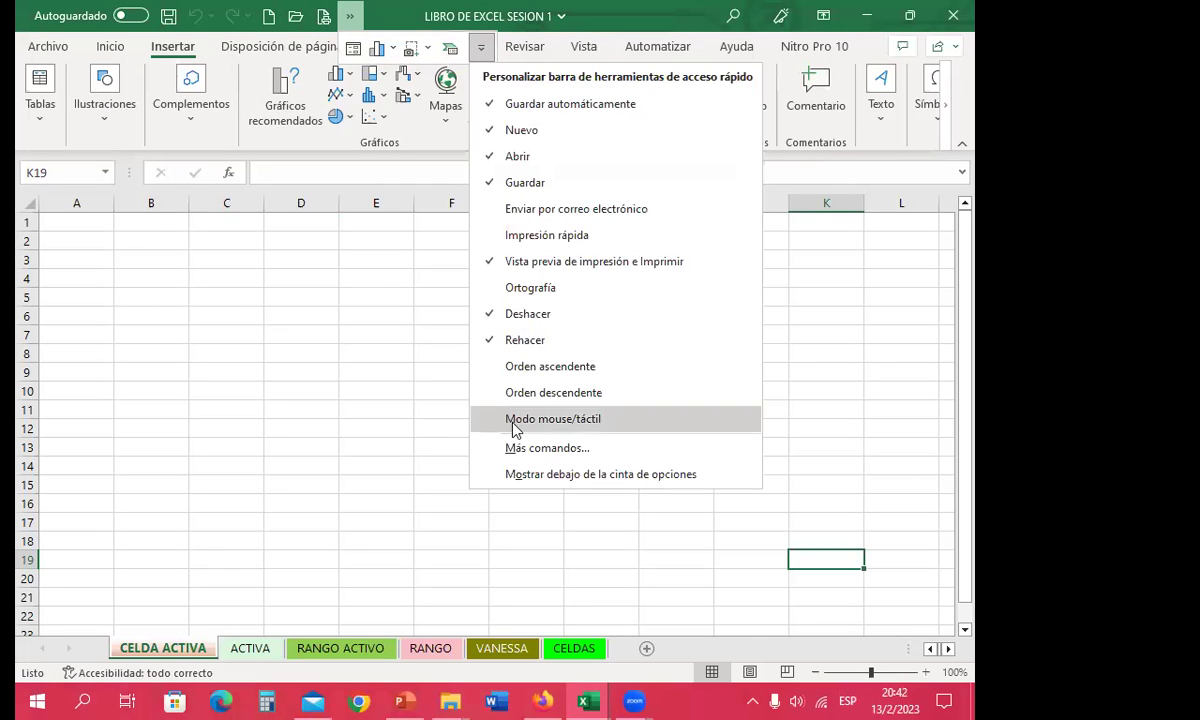
# - Add Bordes to the Quick Access Toolbar through Más comandos and accept the change
pyautogui.click(531, 450)
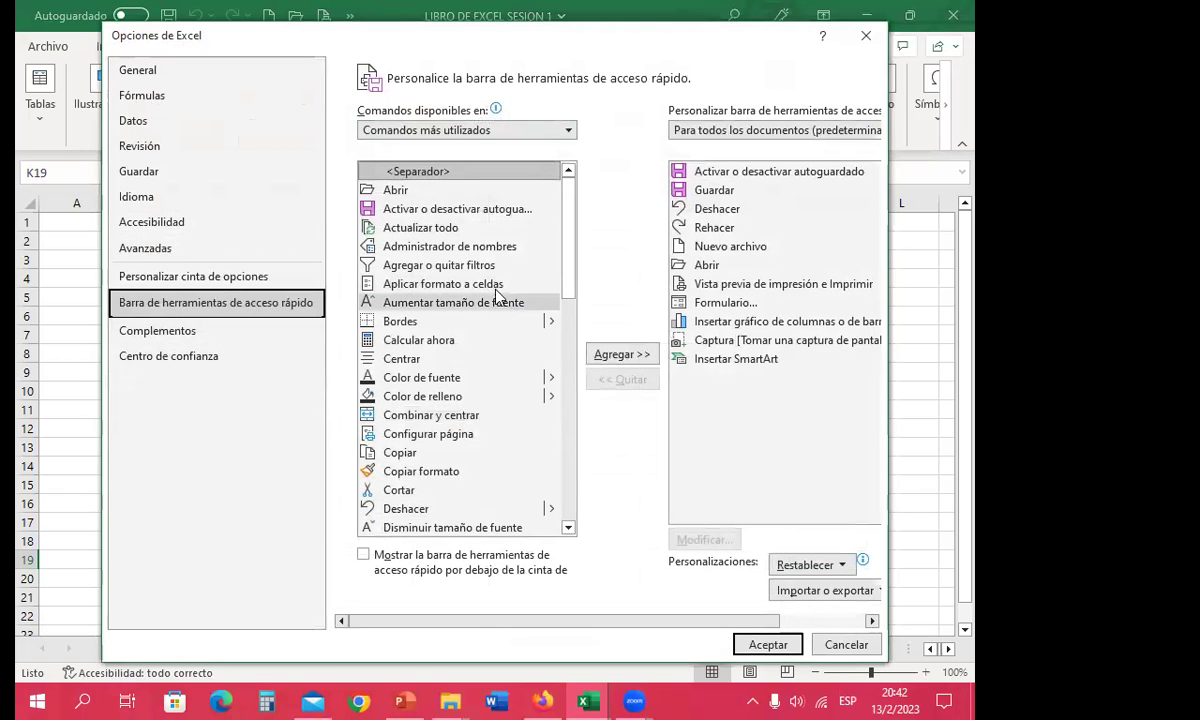
pyautogui.moveTo(570, 243)
pyautogui.mouseDown()
pyautogui.moveTo(580, 475)
pyautogui.moveTo(567, 213)
pyautogui.mouseUp()
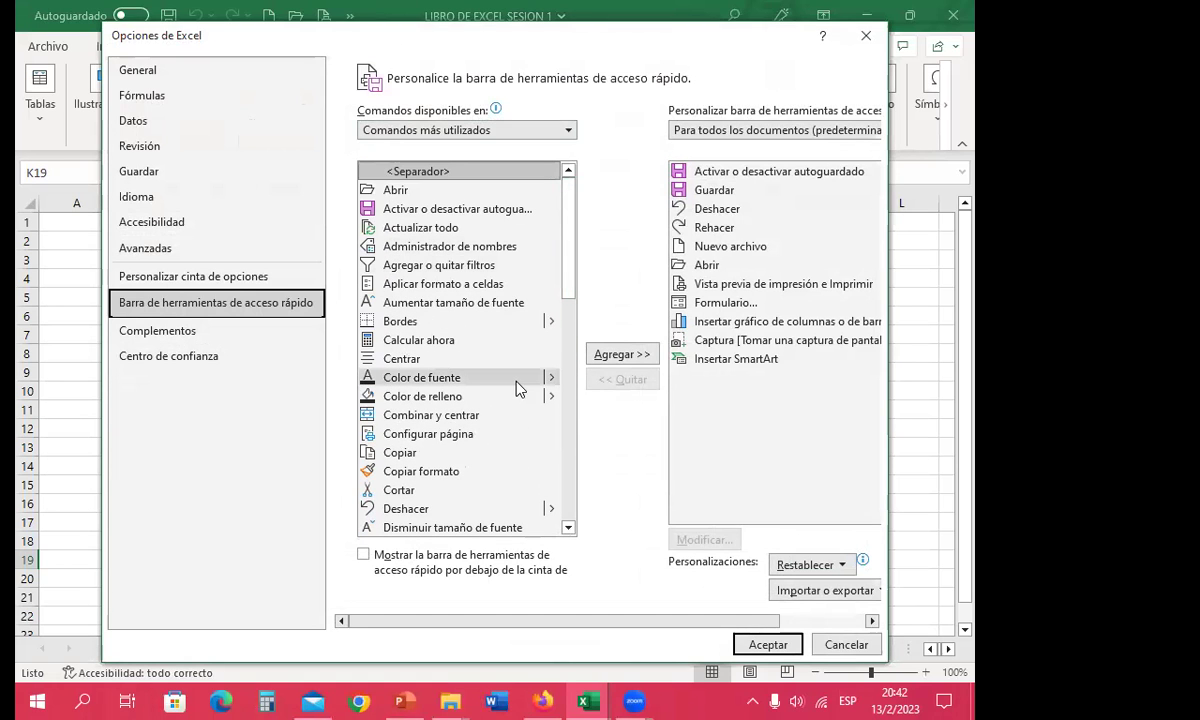
pyautogui.click(405, 325)
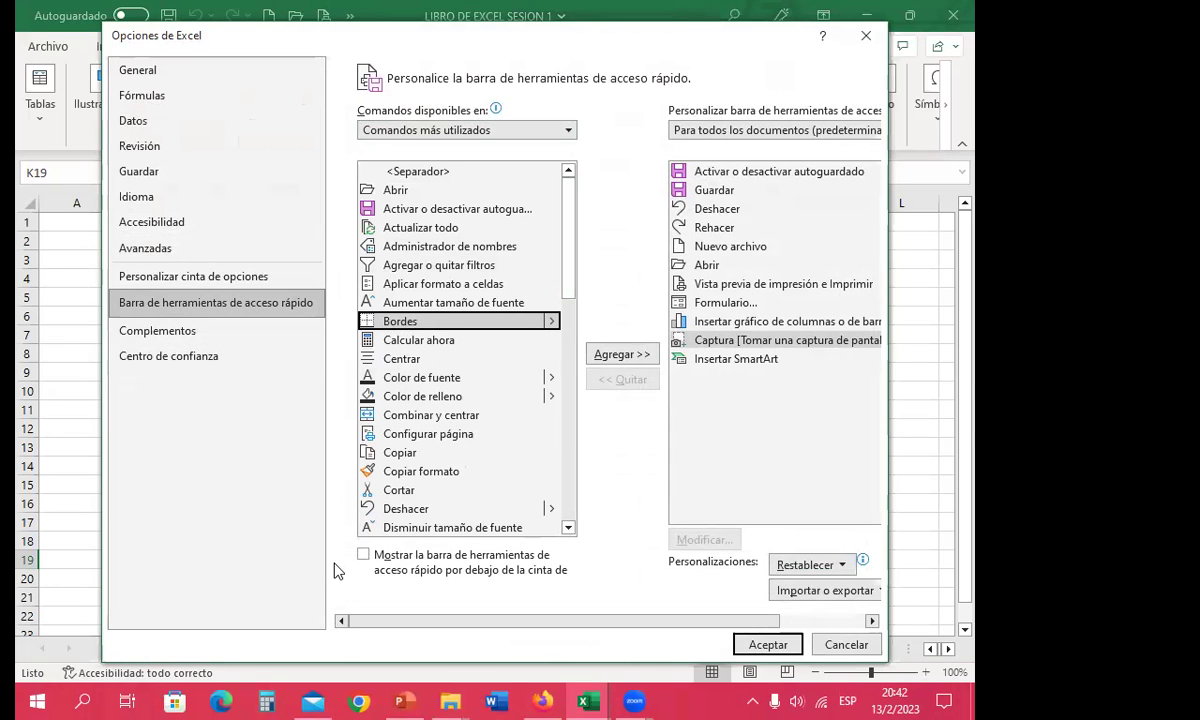
pyautogui.click(614, 356)
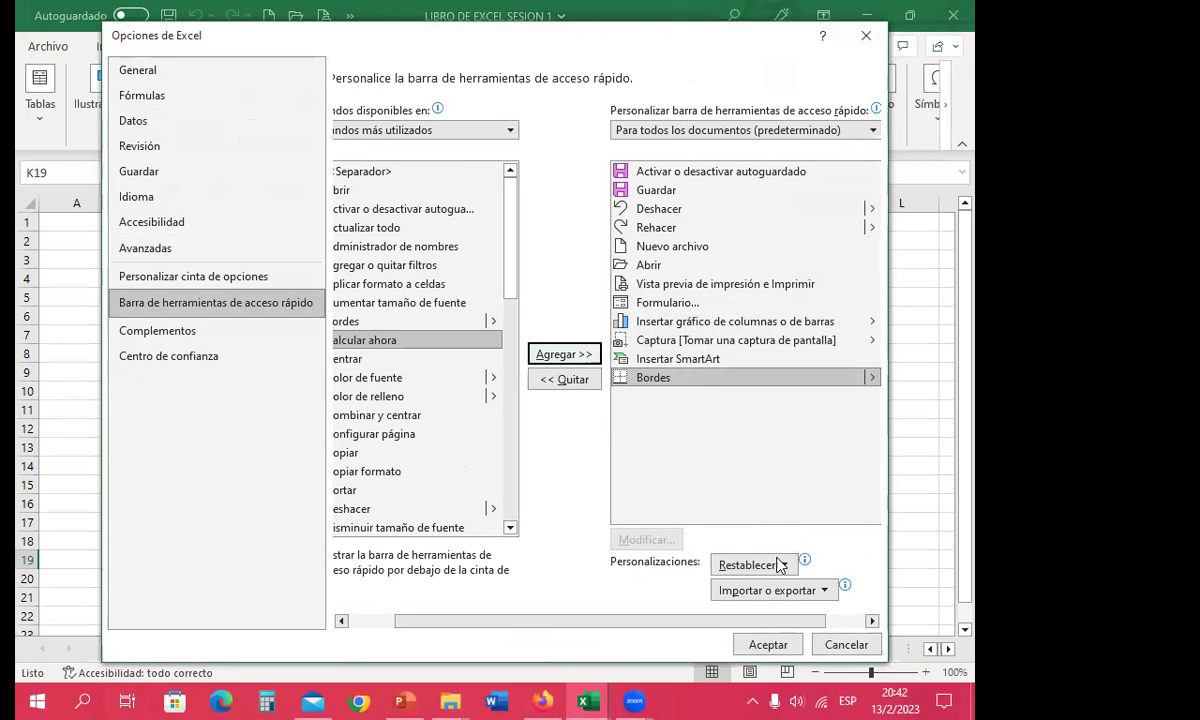
pyautogui.click(768, 644)
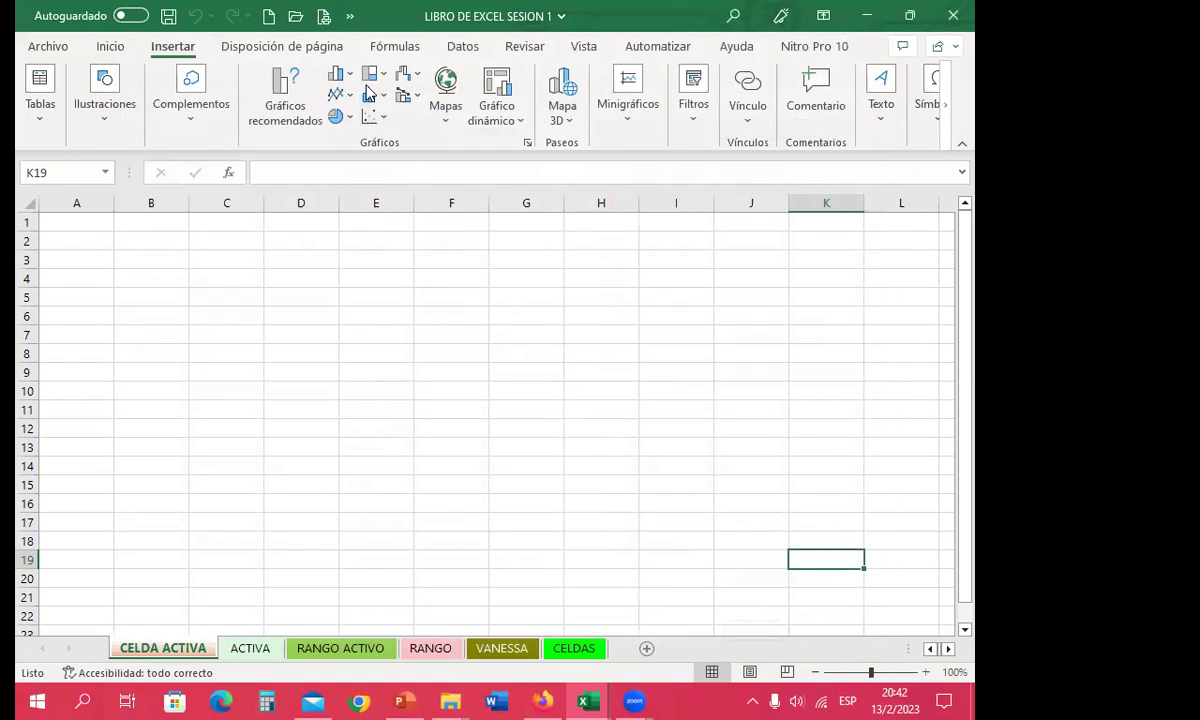
# - Check Borde inferior in the quick access overflow, then switch to the Inicio tab
pyautogui.click(351, 18)
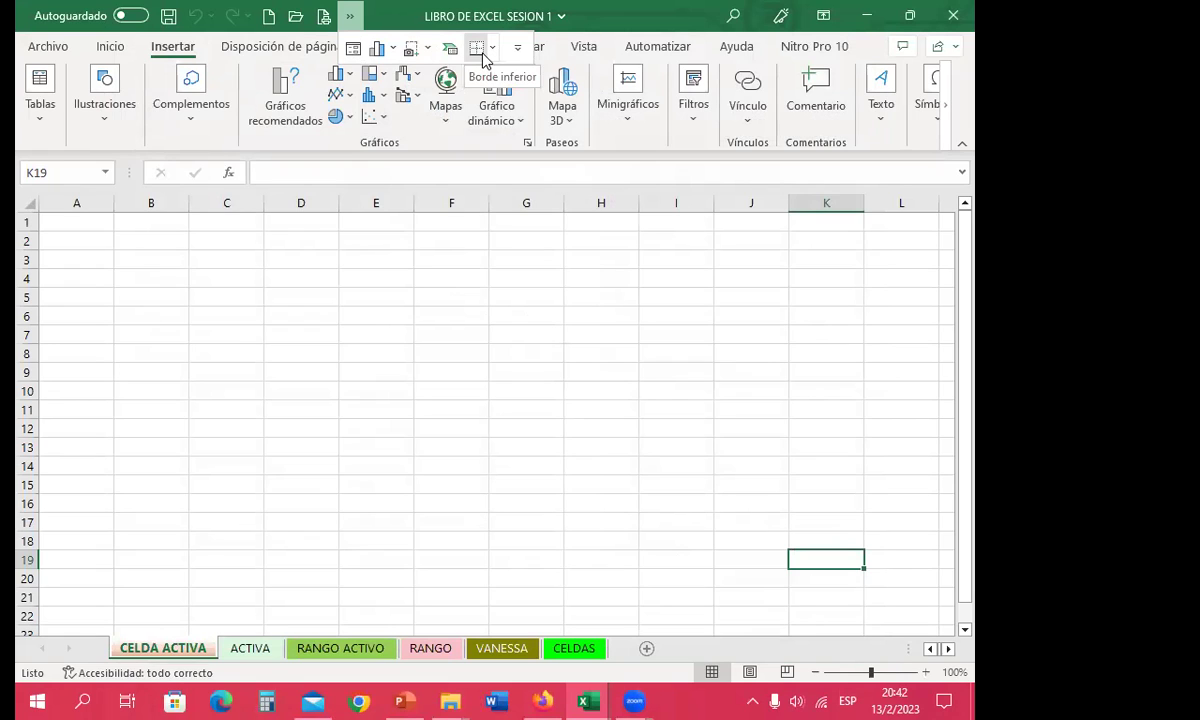
pyautogui.click(421, 313)
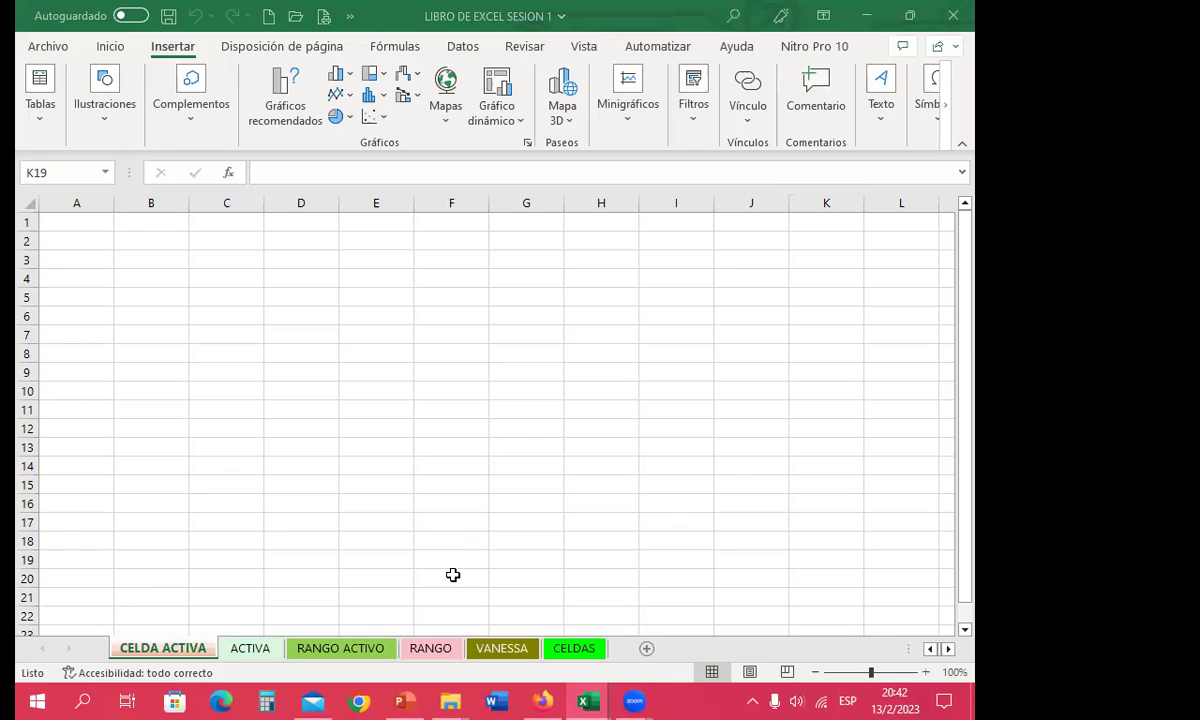
pyautogui.click(100, 48)
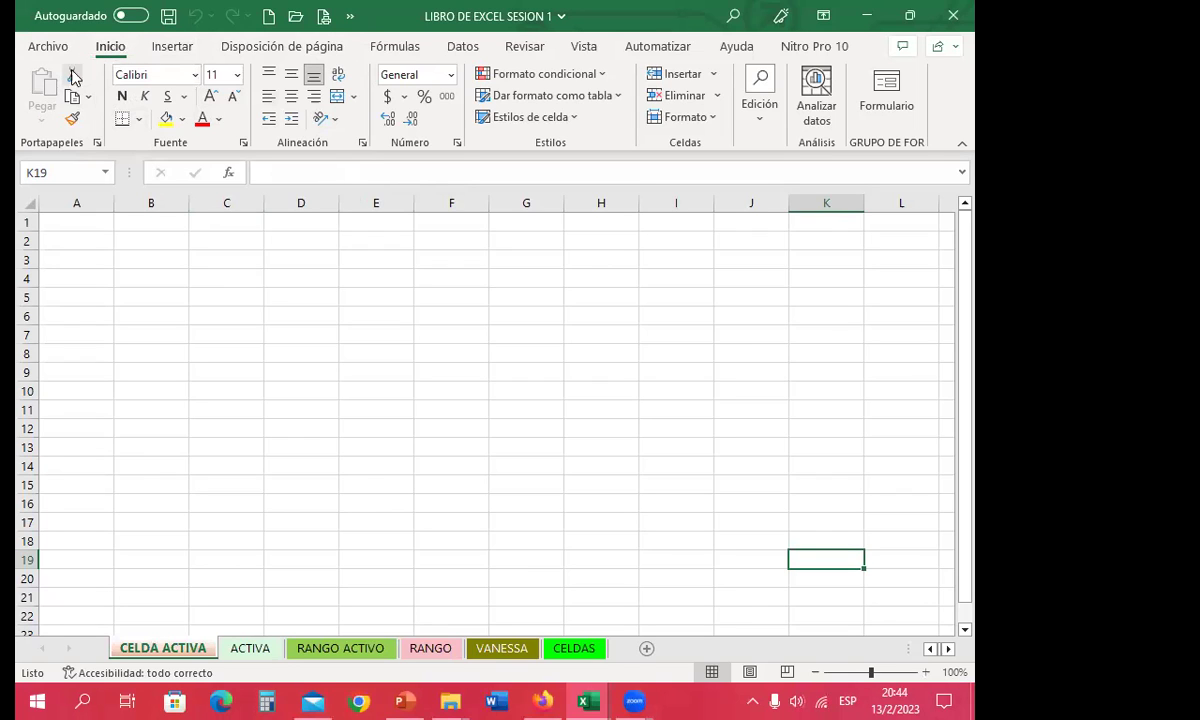
pyautogui.click(243, 145)
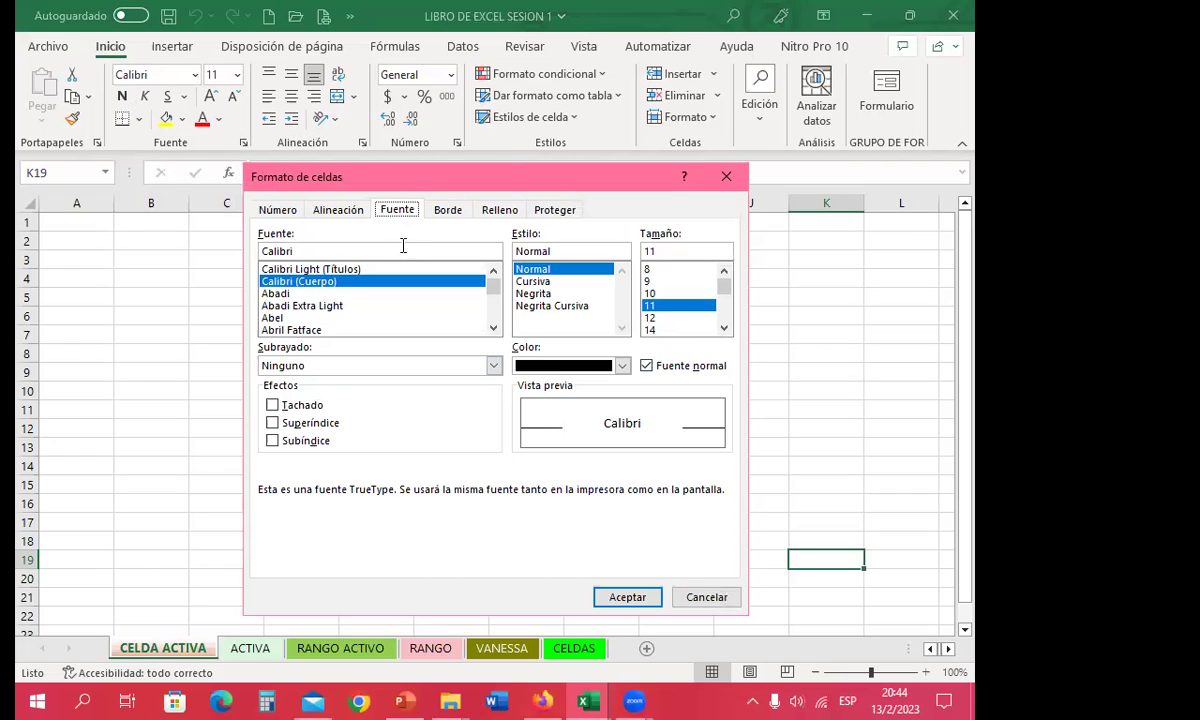
pyautogui.click(279, 212)
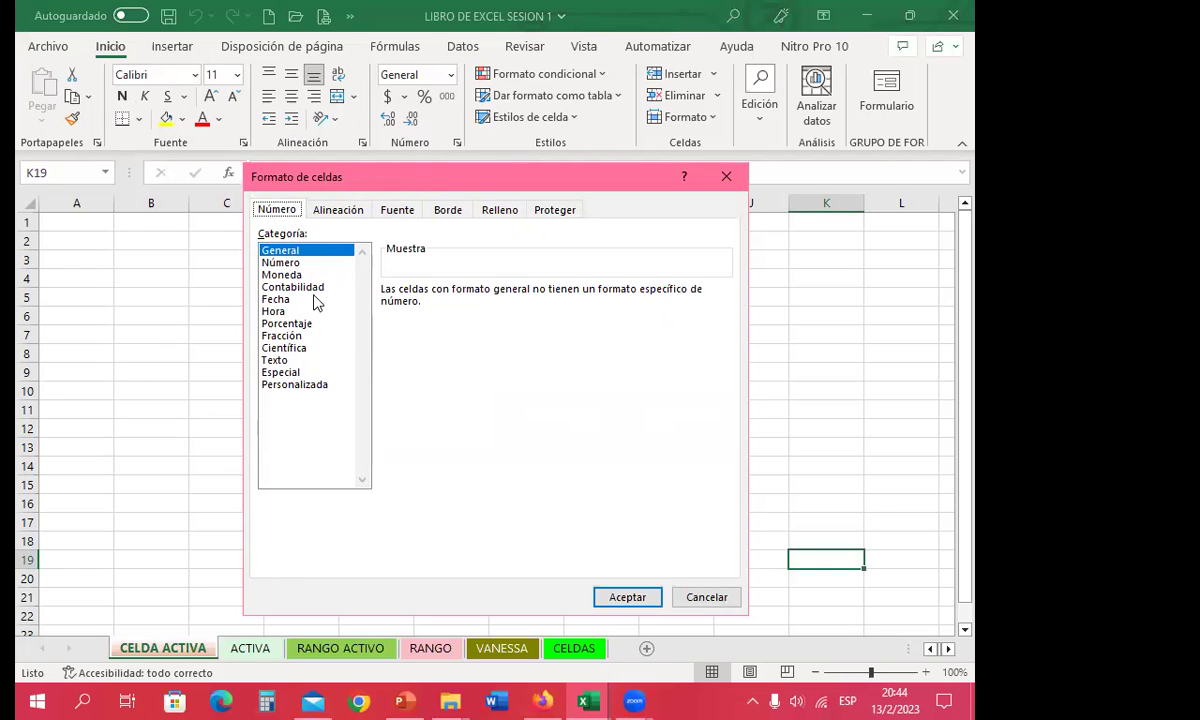
pyautogui.click(337, 213)
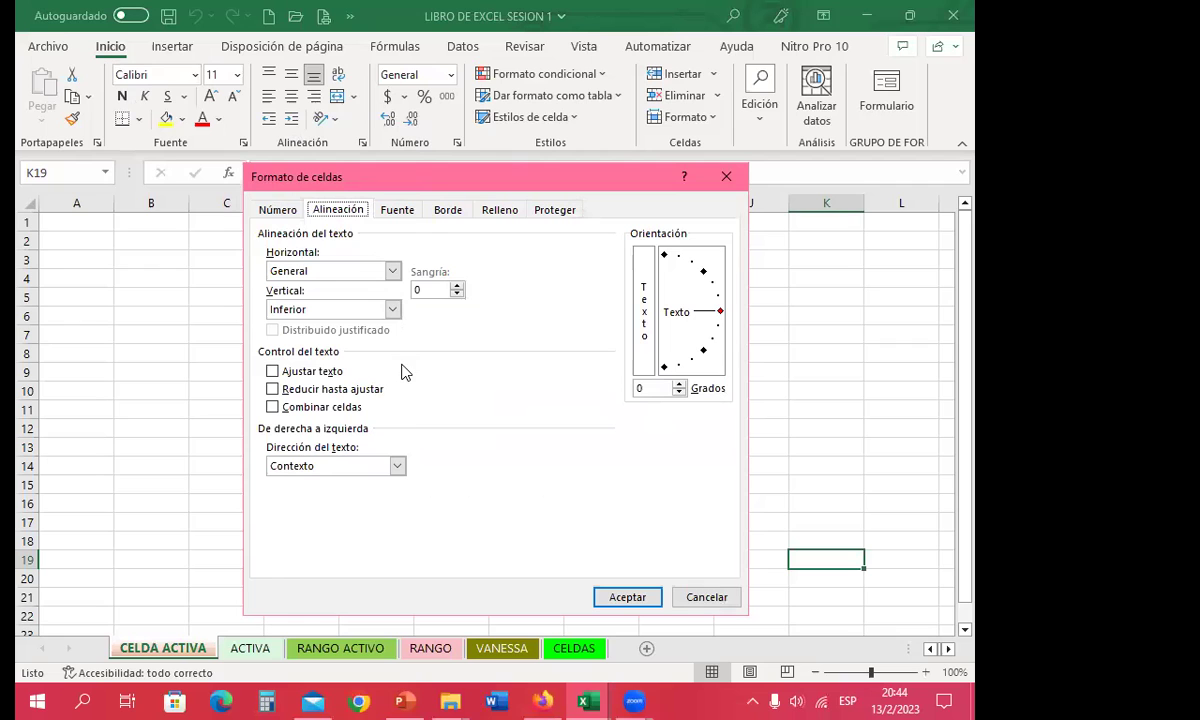
pyautogui.click(400, 212)
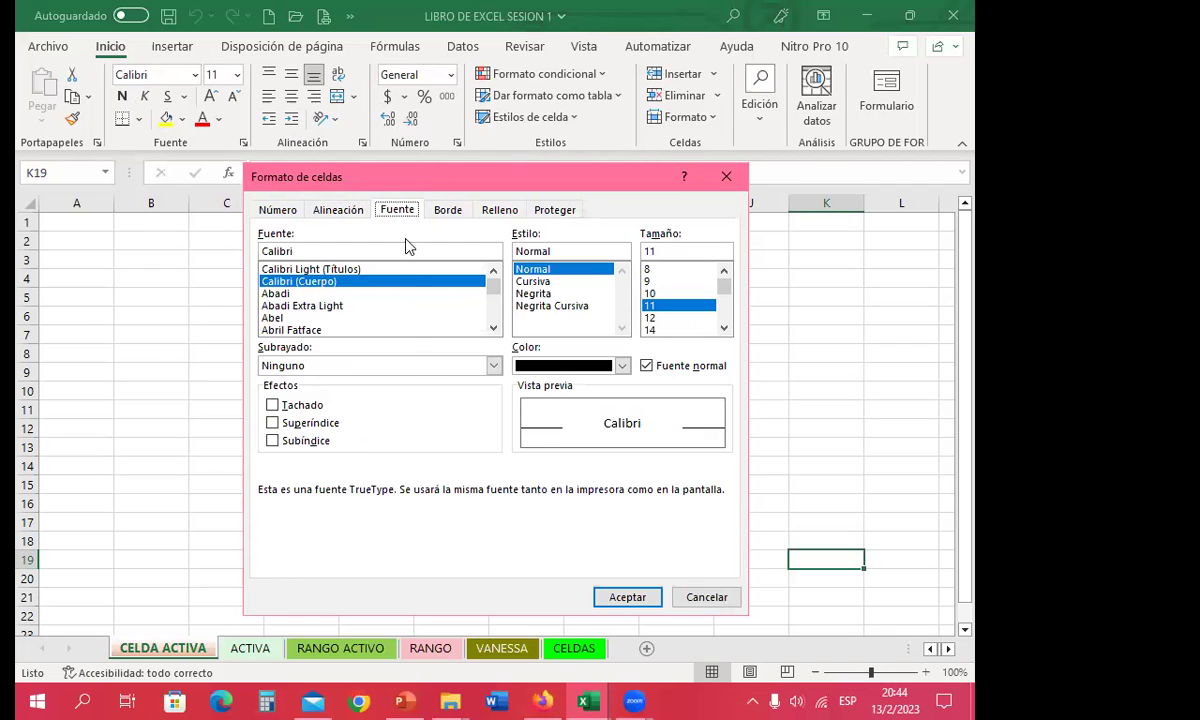
pyautogui.click(446, 211)
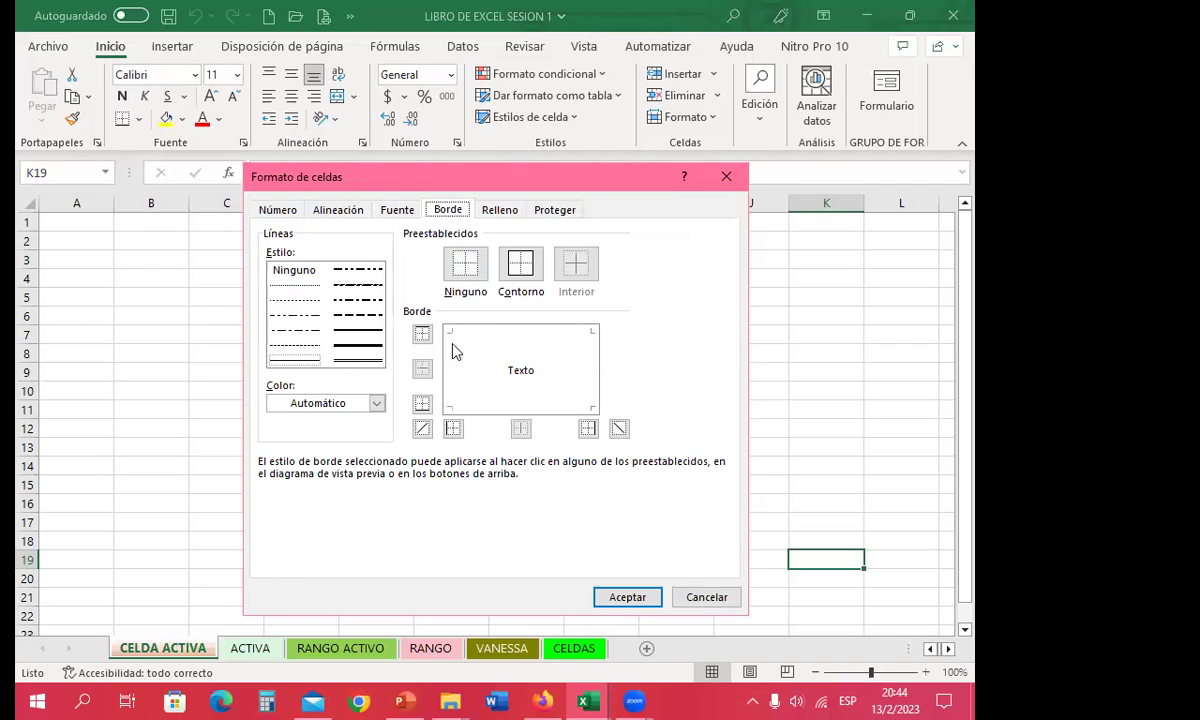
pyautogui.click(497, 212)
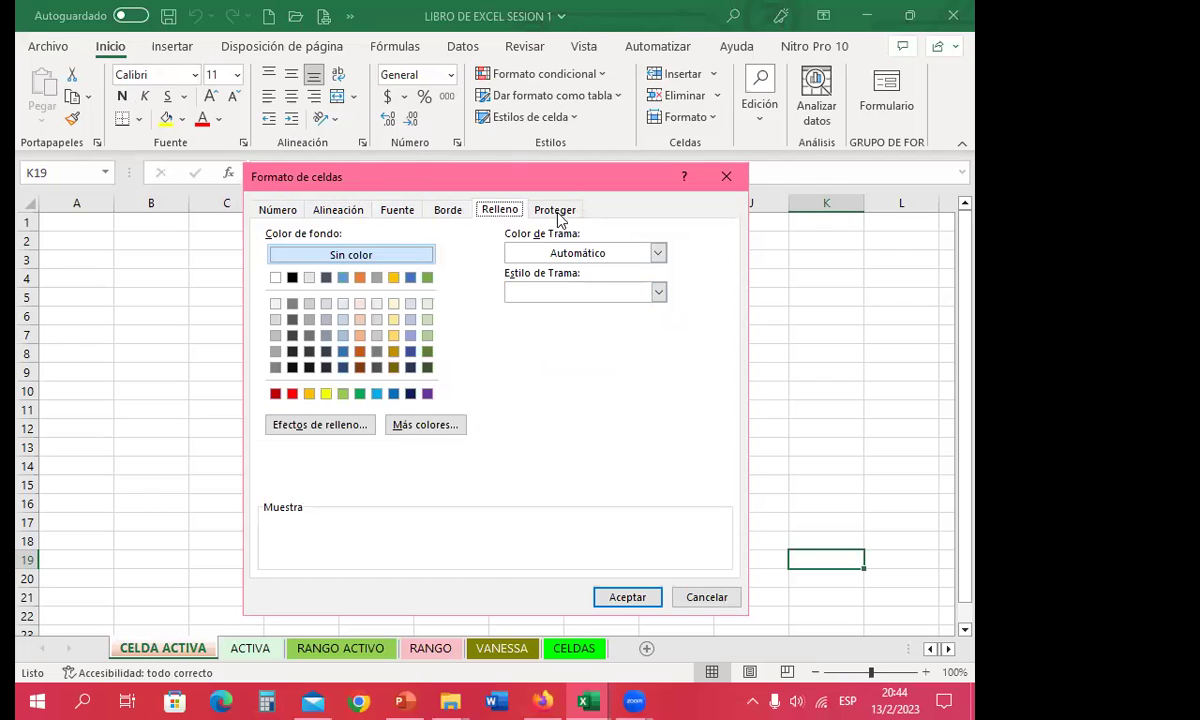
pyautogui.click(555, 210)
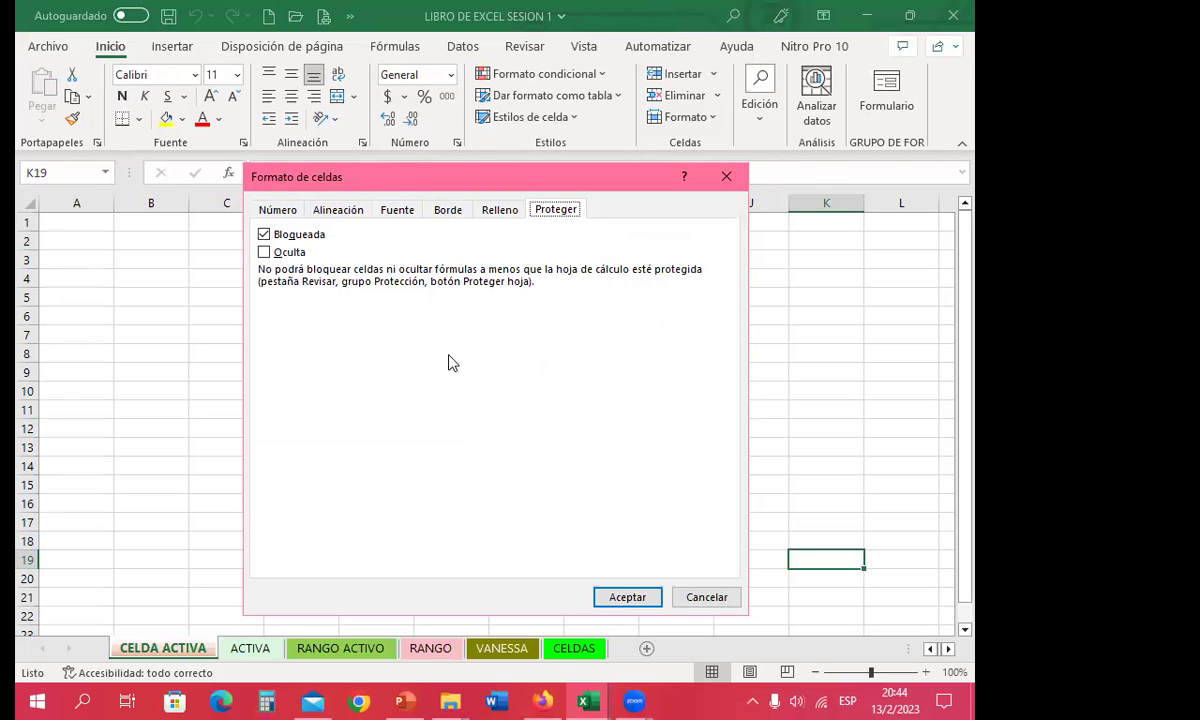
pyautogui.click(391, 222)
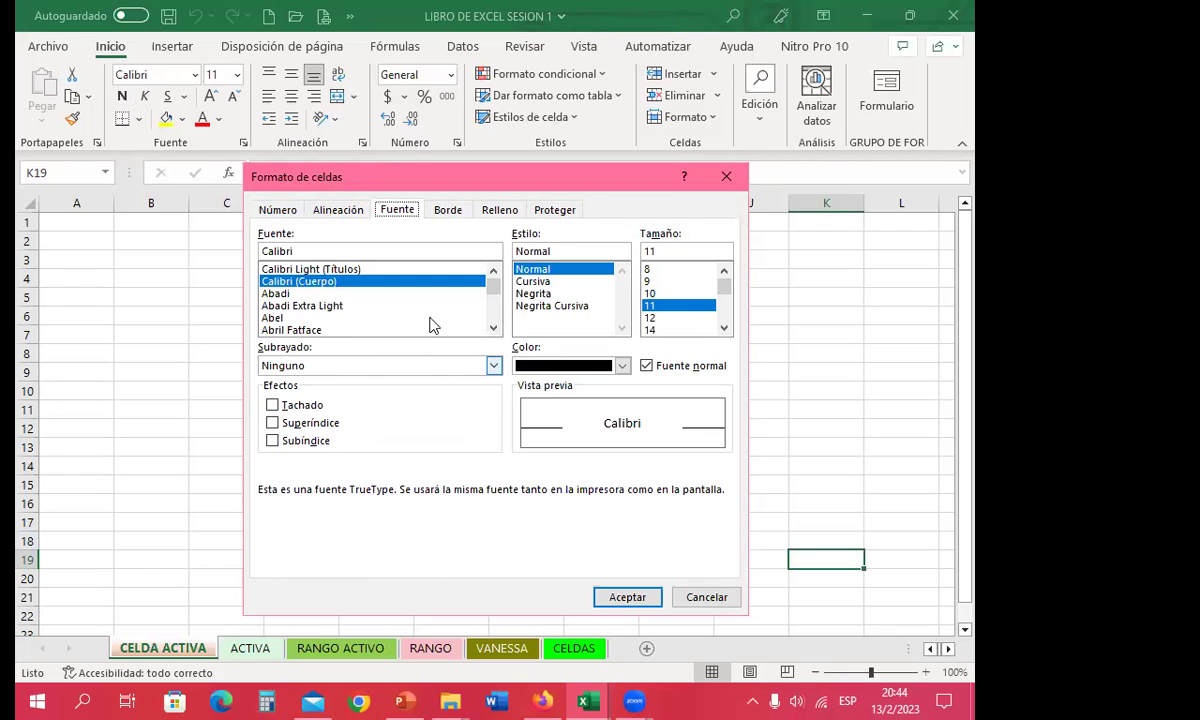
pyautogui.click(726, 176)
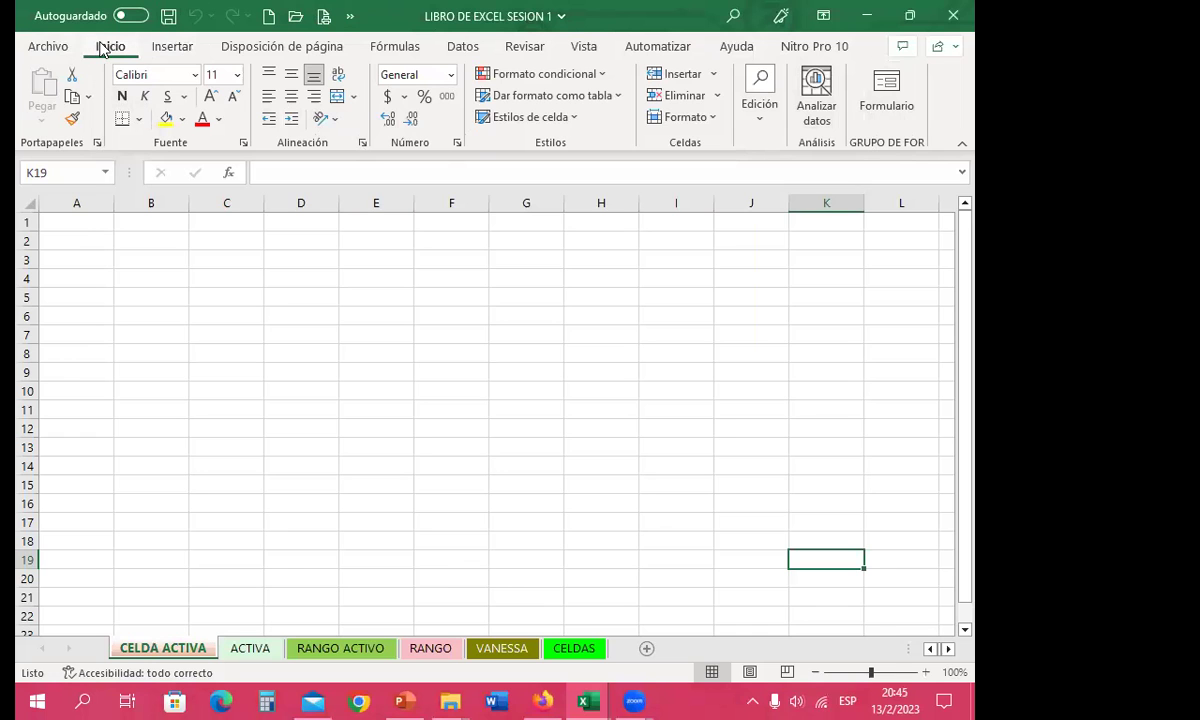
pyautogui.doubleClick(107, 46)
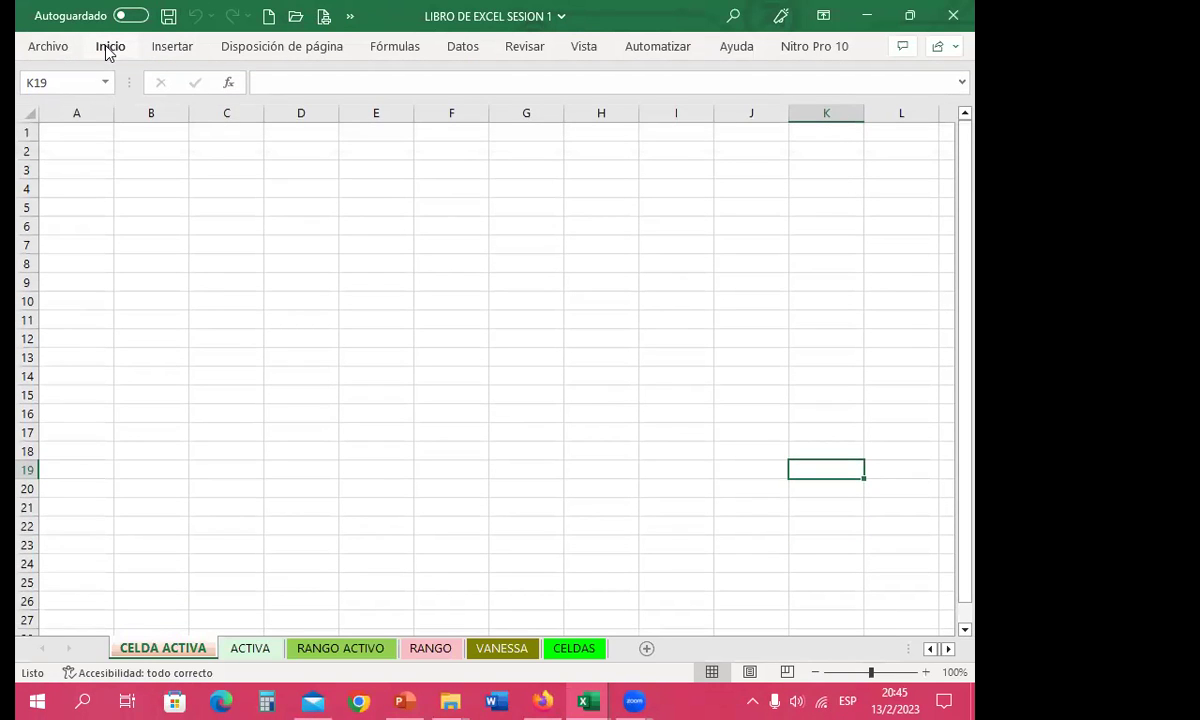
pyautogui.doubleClick(107, 46)
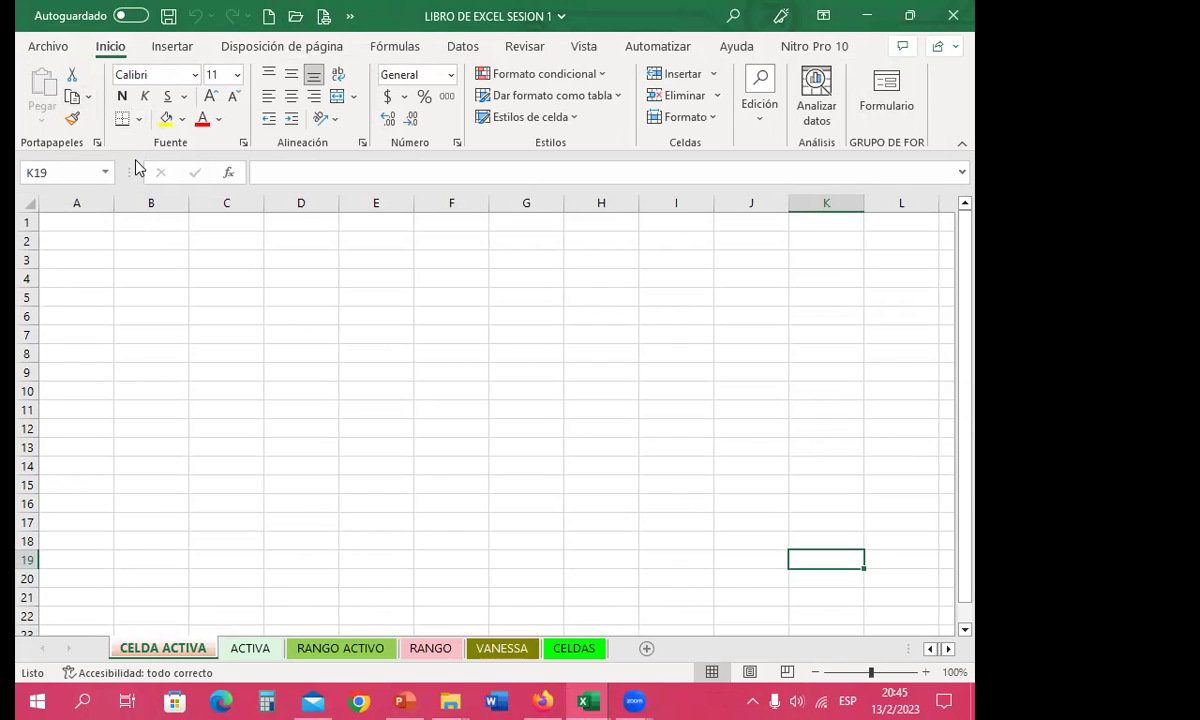
pyautogui.doubleClick(109, 48)
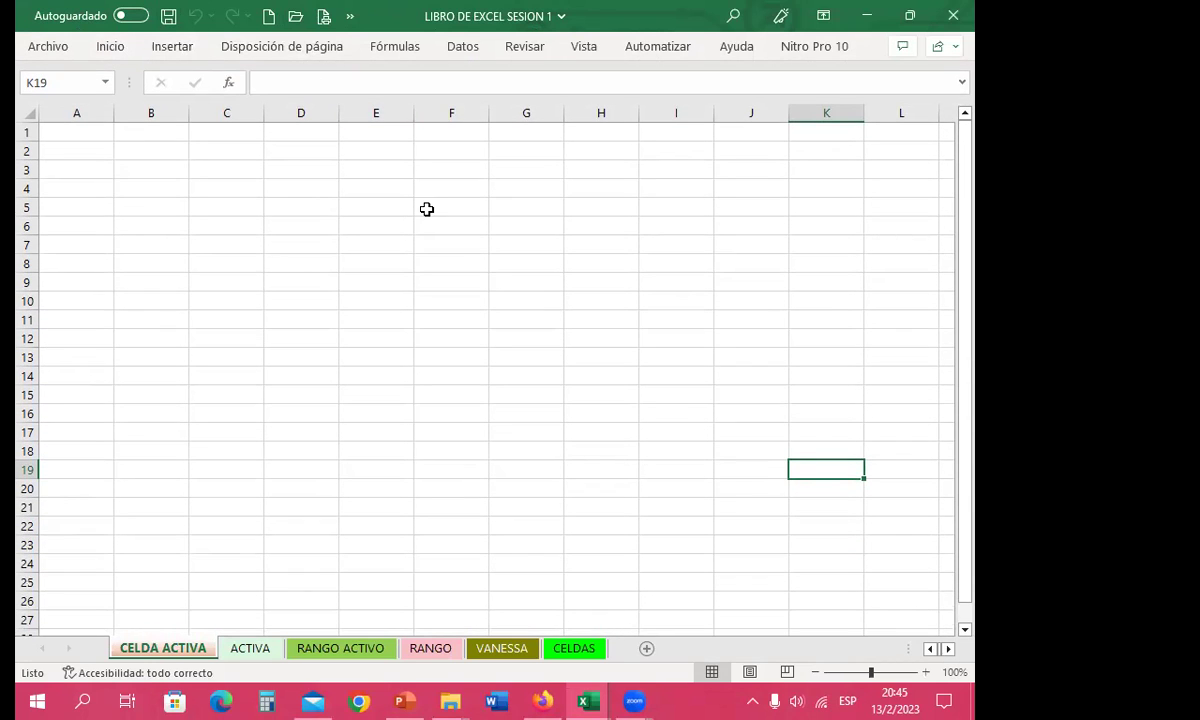
pyautogui.click(110, 47)
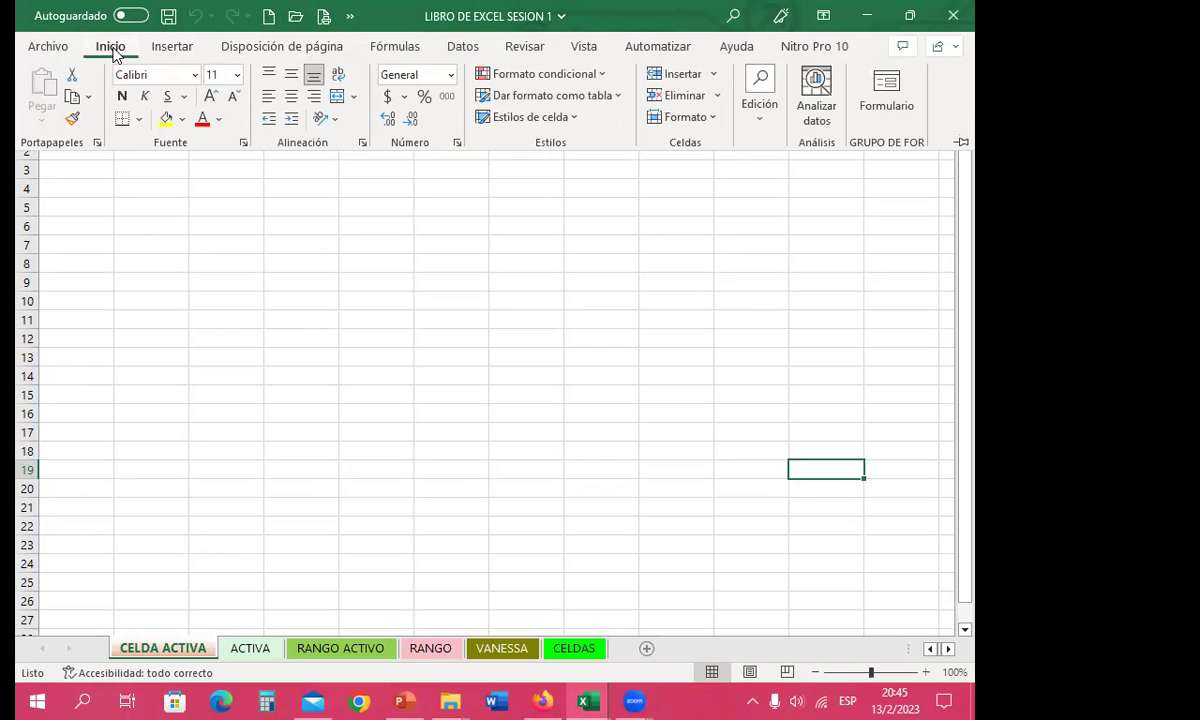
pyautogui.click(121, 50)
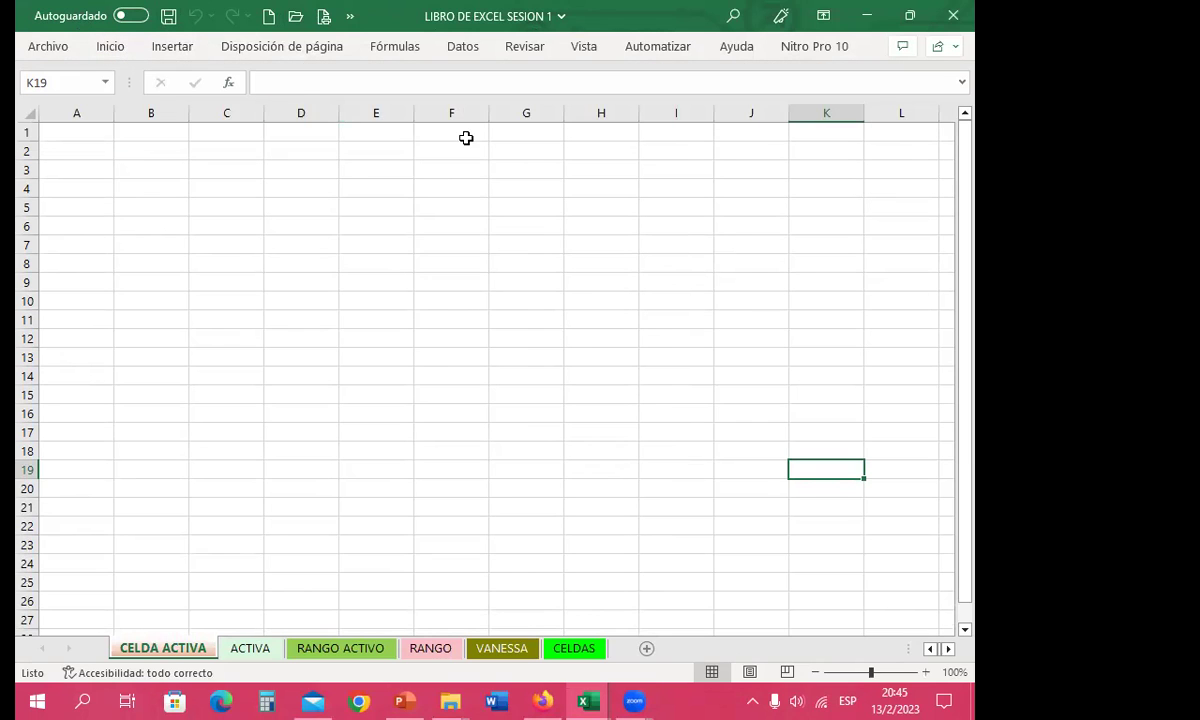
pyautogui.doubleClick(110, 48)
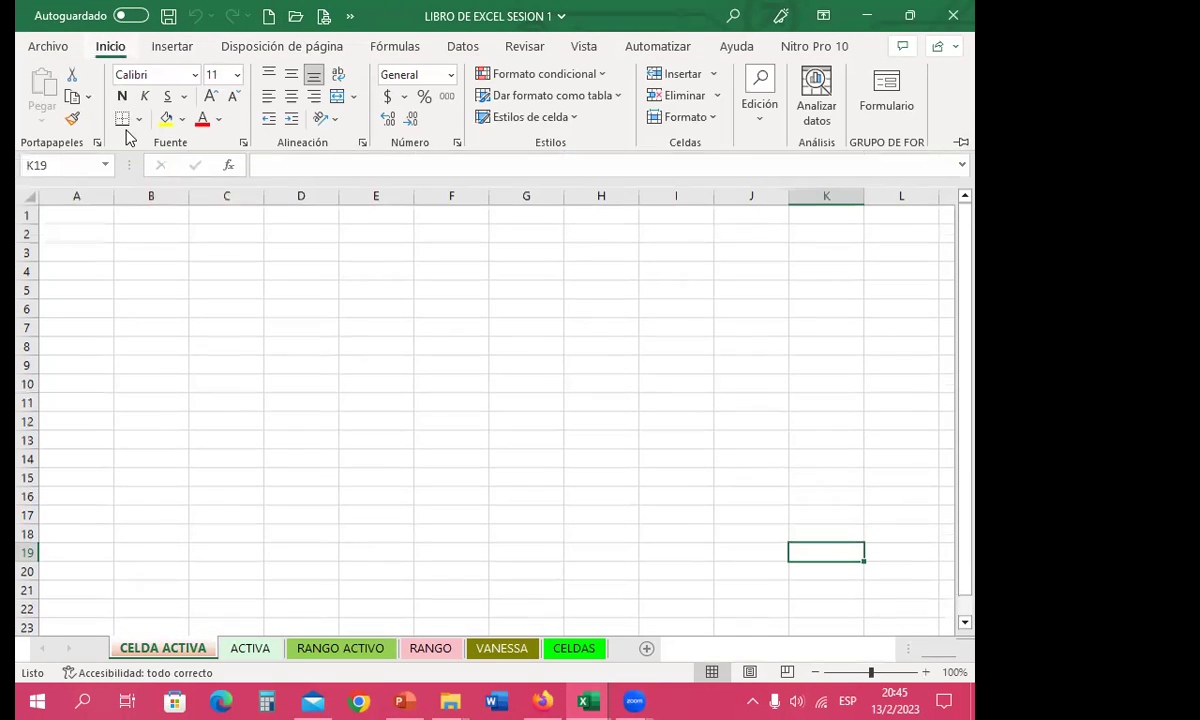
pyautogui.doubleClick(111, 48)
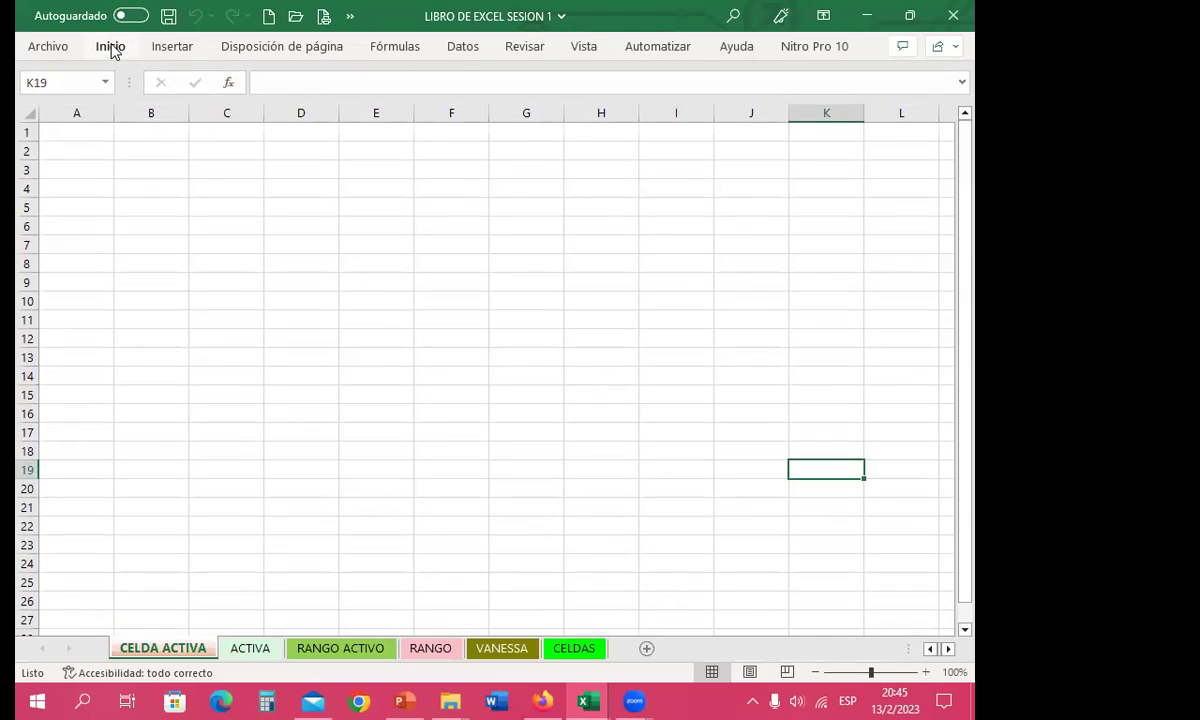
pyautogui.doubleClick(110, 48)
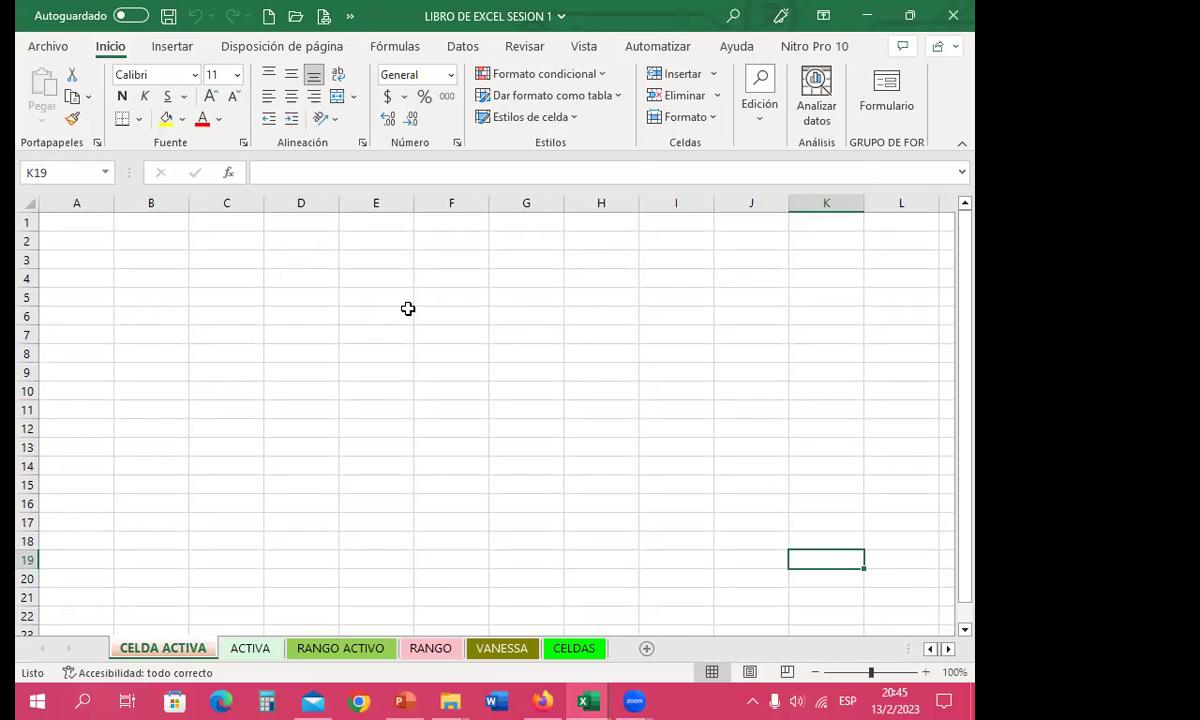
pyautogui.hotkey('ctrl', 'F1')
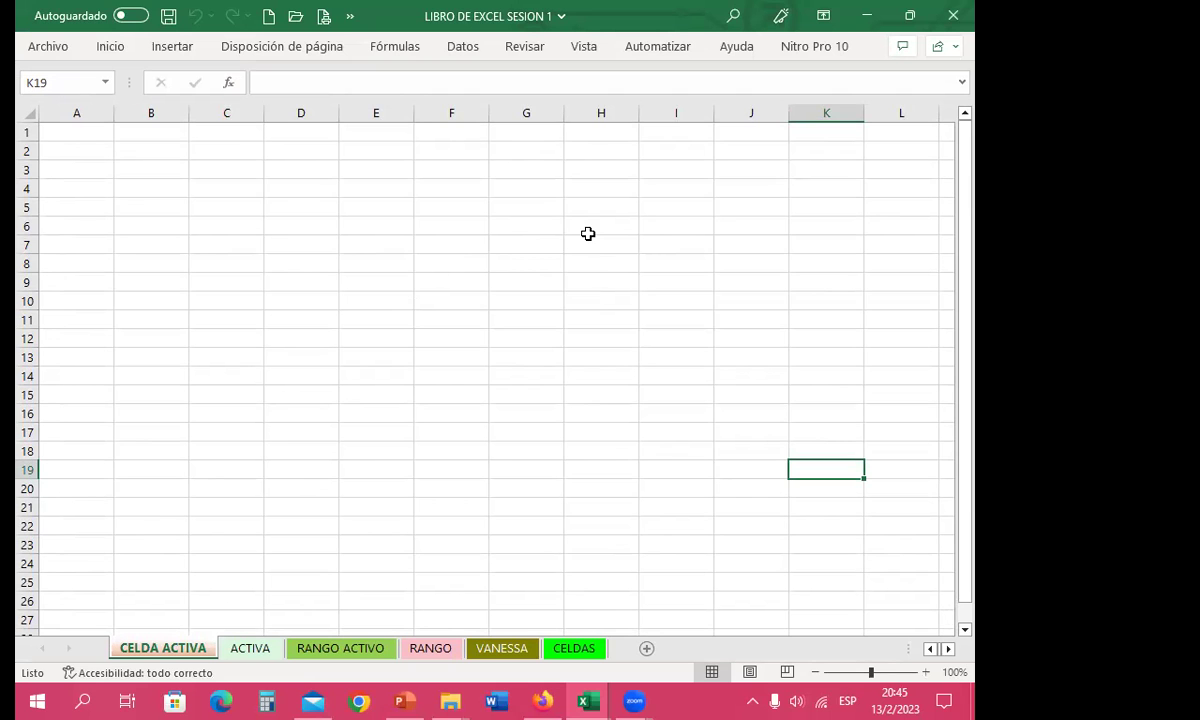
pyautogui.hotkey('ctrl', 'F1')
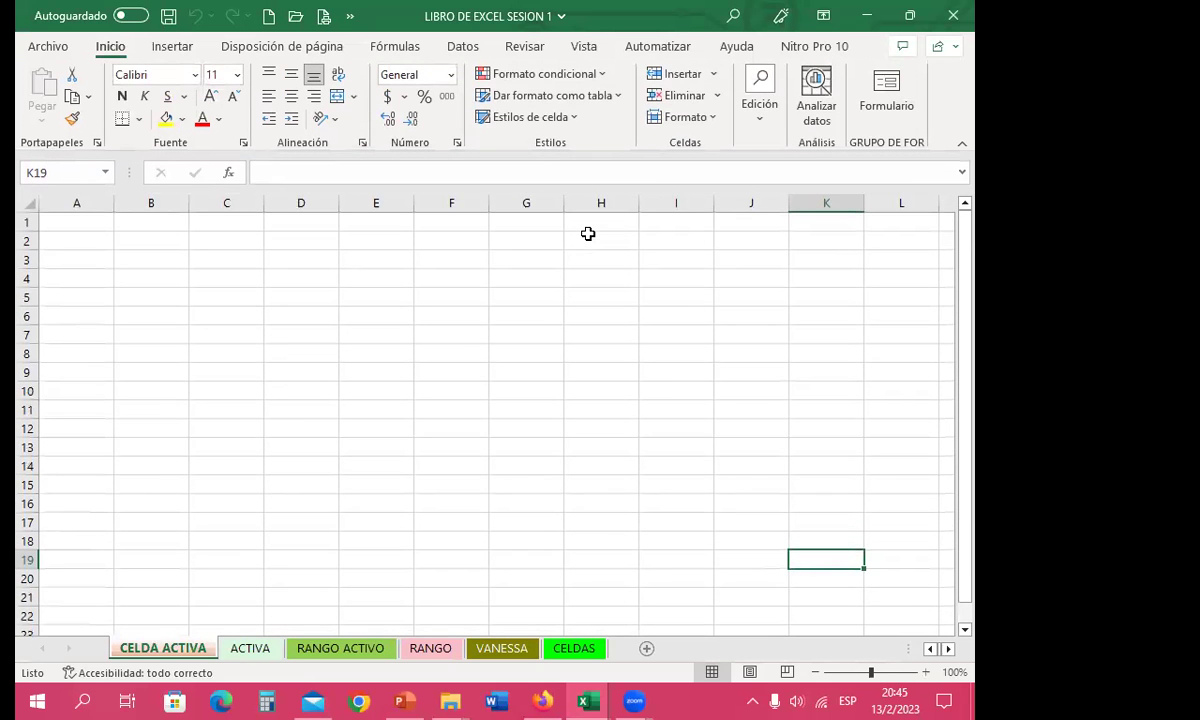
pyautogui.hotkey('ctrl', 'F1')
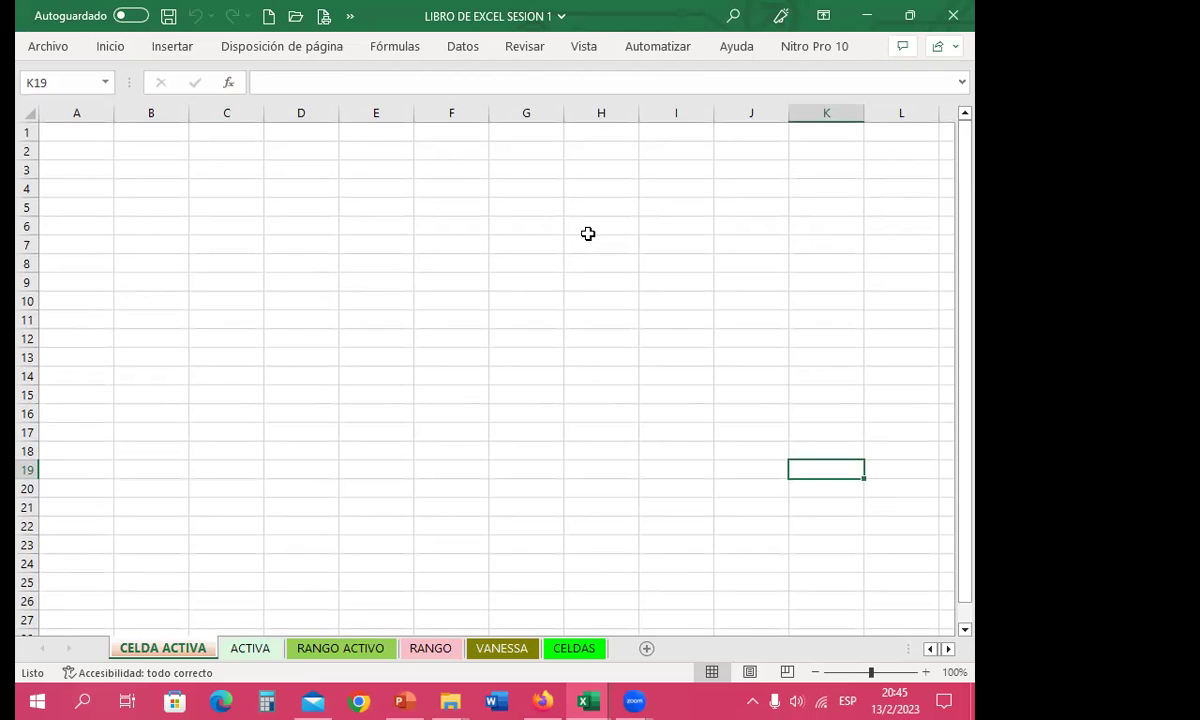
pyautogui.hotkey('ctrl', 'F1')
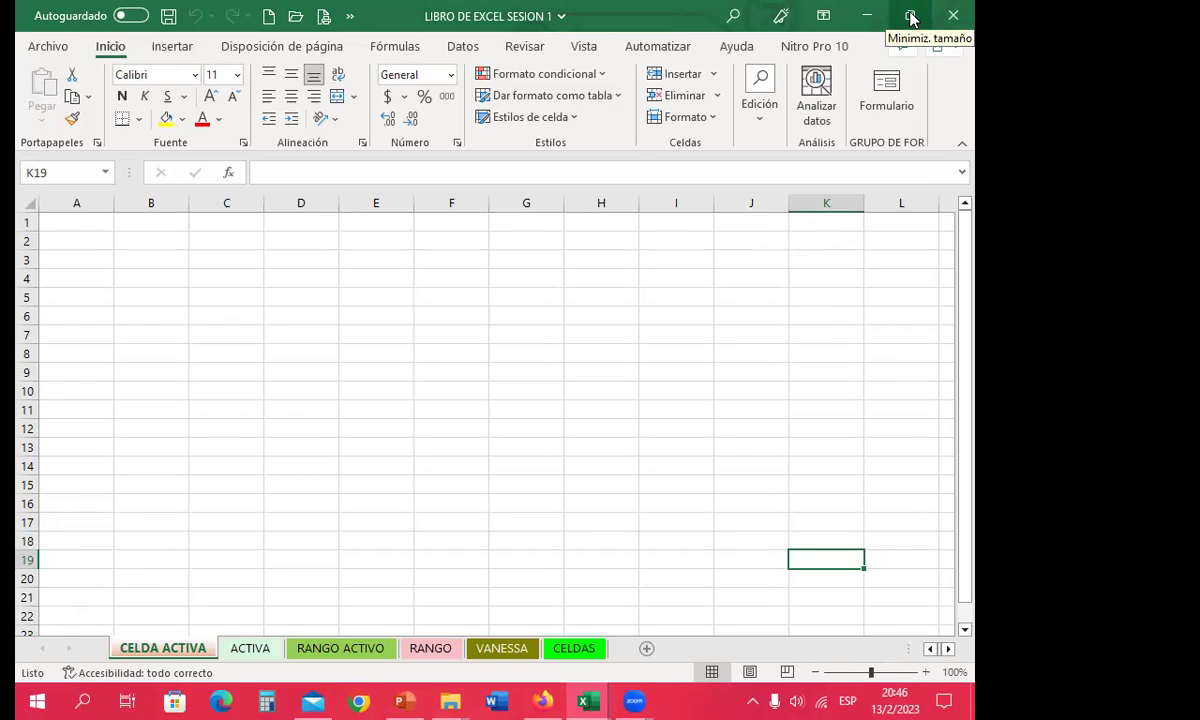
# - Switch the ribbon to Mostrar pestañas, back to Mostrar pestañas y comandos, then reopen display options
pyautogui.click(823, 16)
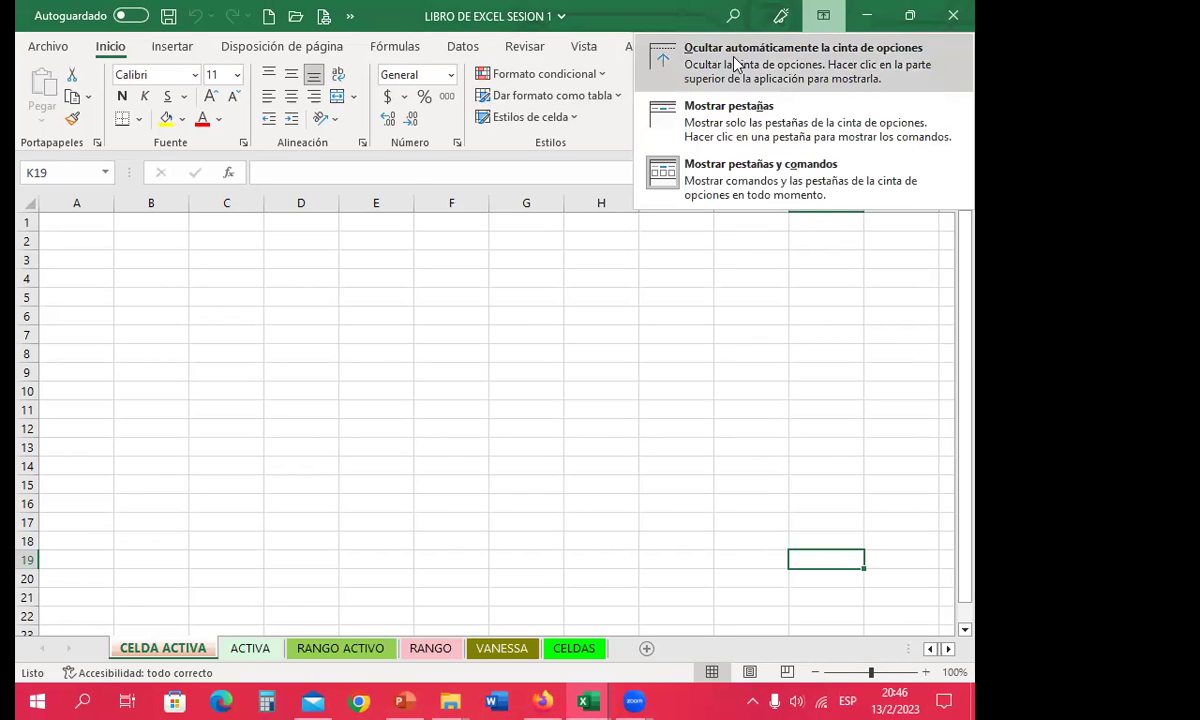
pyautogui.click(745, 128)
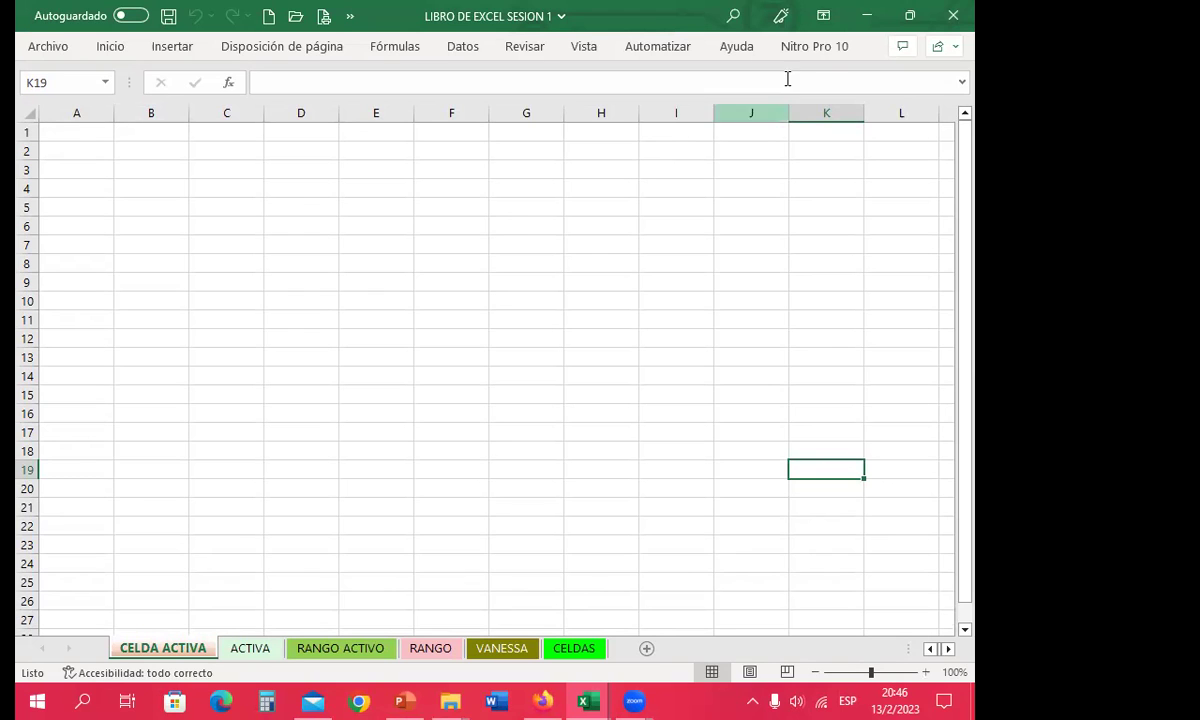
pyautogui.click(823, 15)
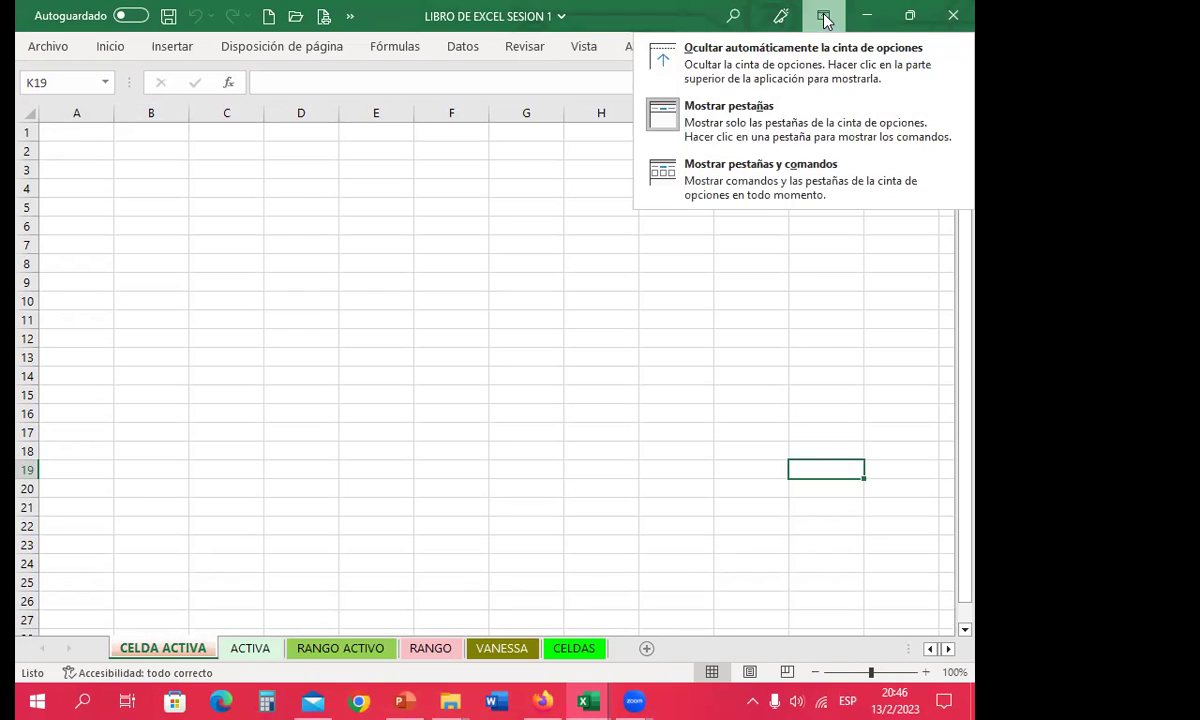
pyautogui.click(732, 180)
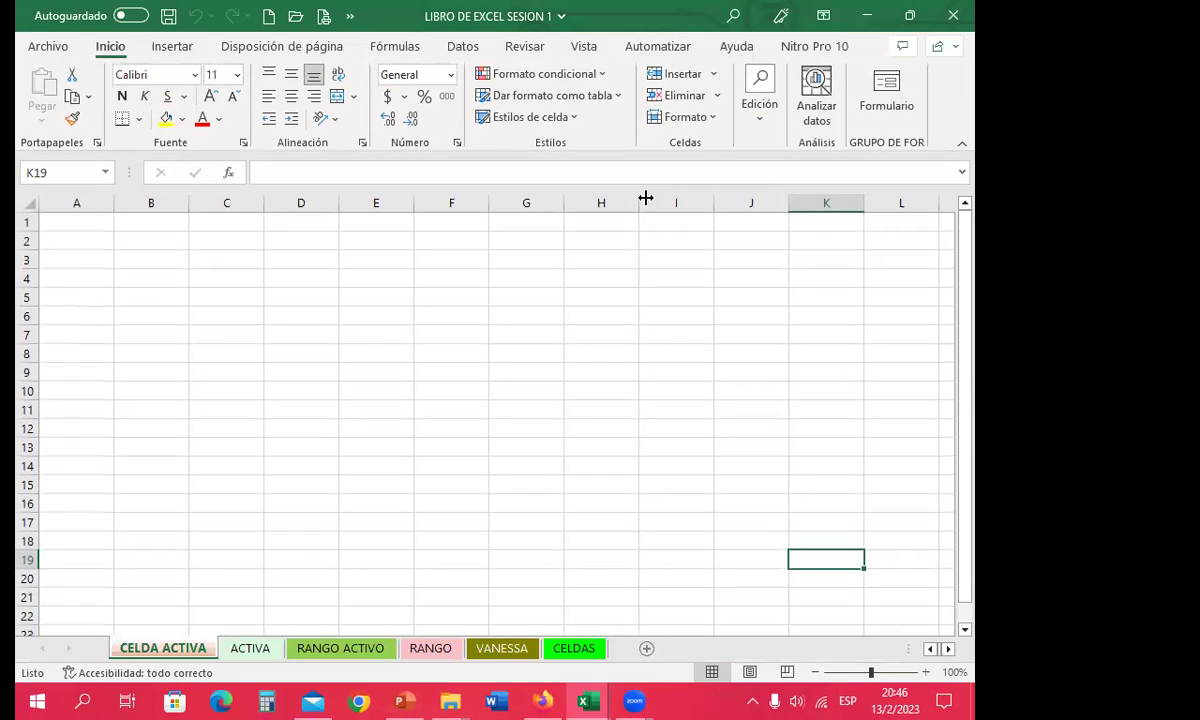
pyautogui.click(824, 16)
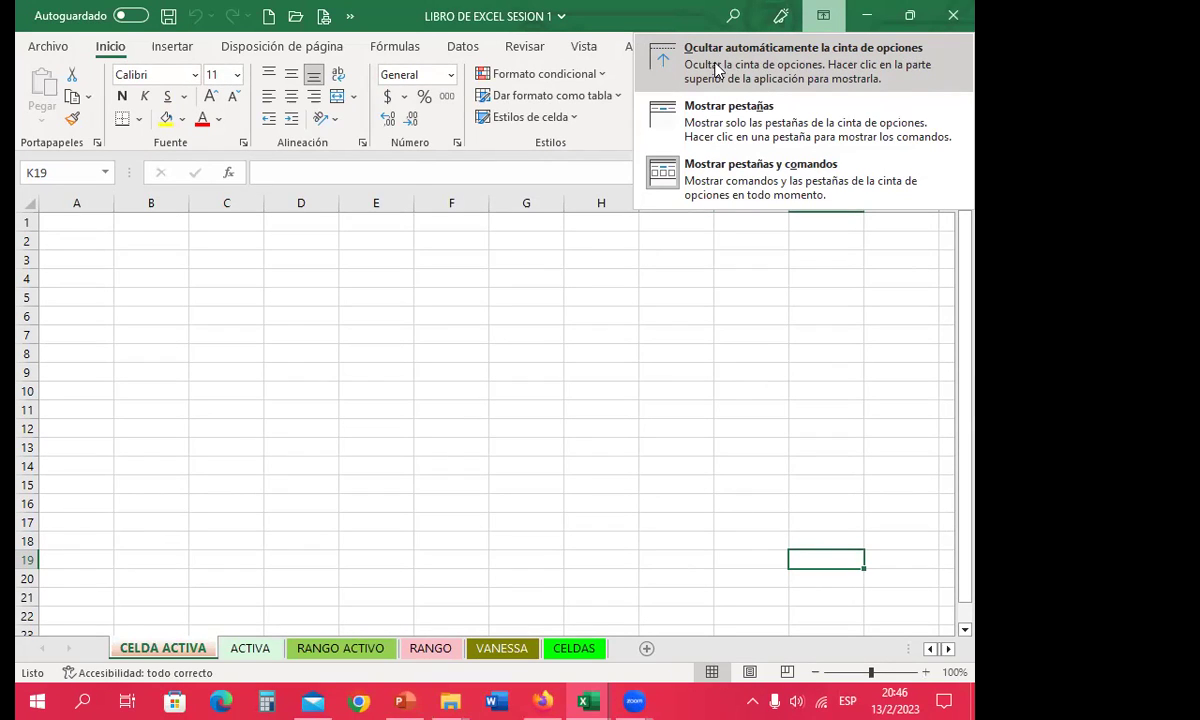
# - Set the ribbon to auto-hide, fill K19 yellow from the revealed ribbon, then hide it
pyautogui.press('Escape')
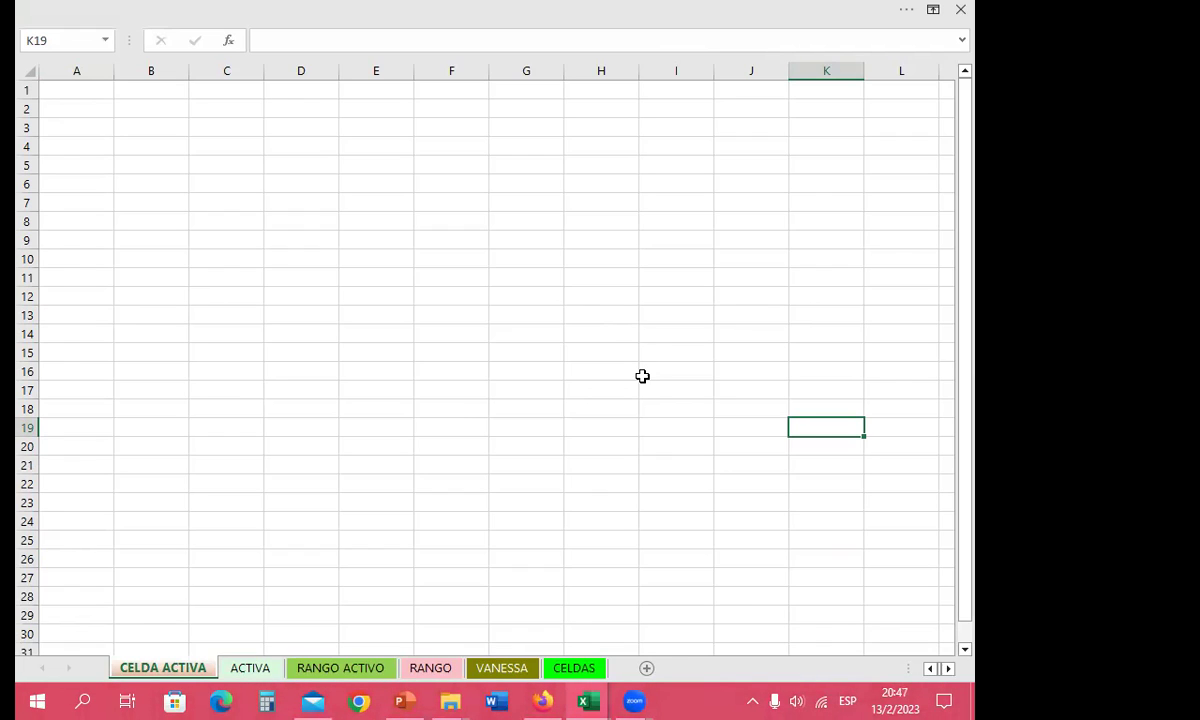
pyautogui.moveTo(378, 8)
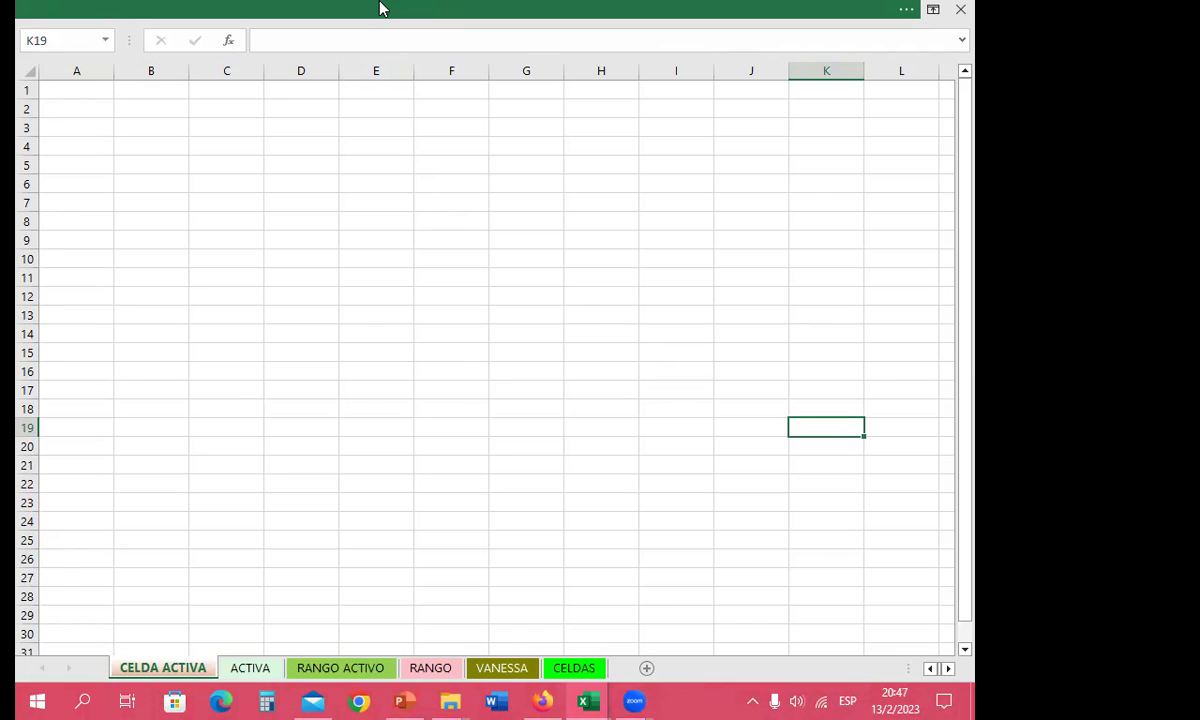
pyautogui.click(338, 8)
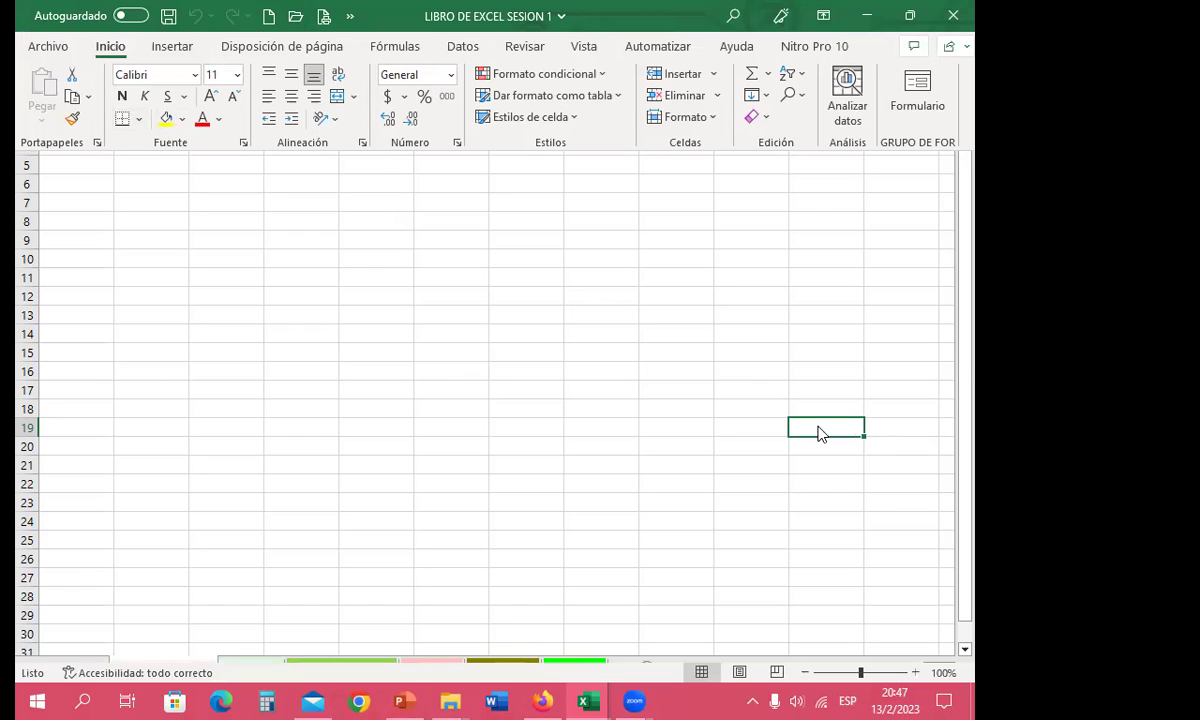
pyautogui.click(166, 119)
pyautogui.hotkey('ctrl', 'shift', 'F1')
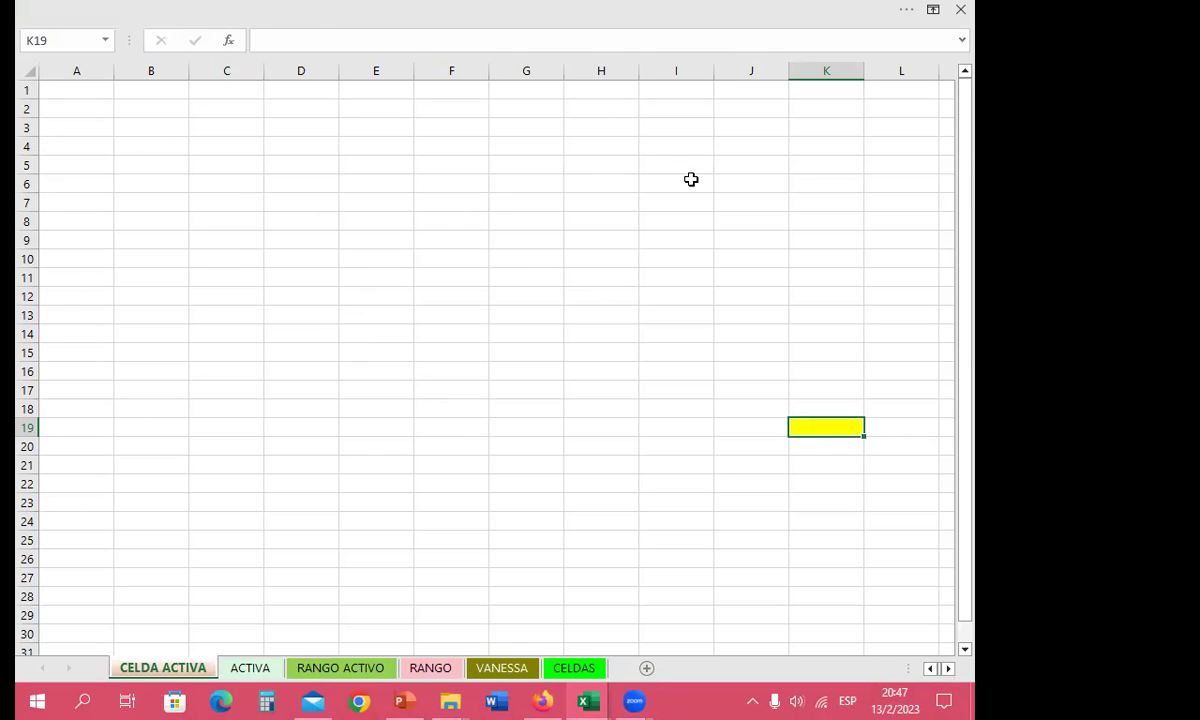
# - Restore Mostrar pestañas y comandos in Ribbon Display Options, then select cell E6
pyautogui.click(907, 12)
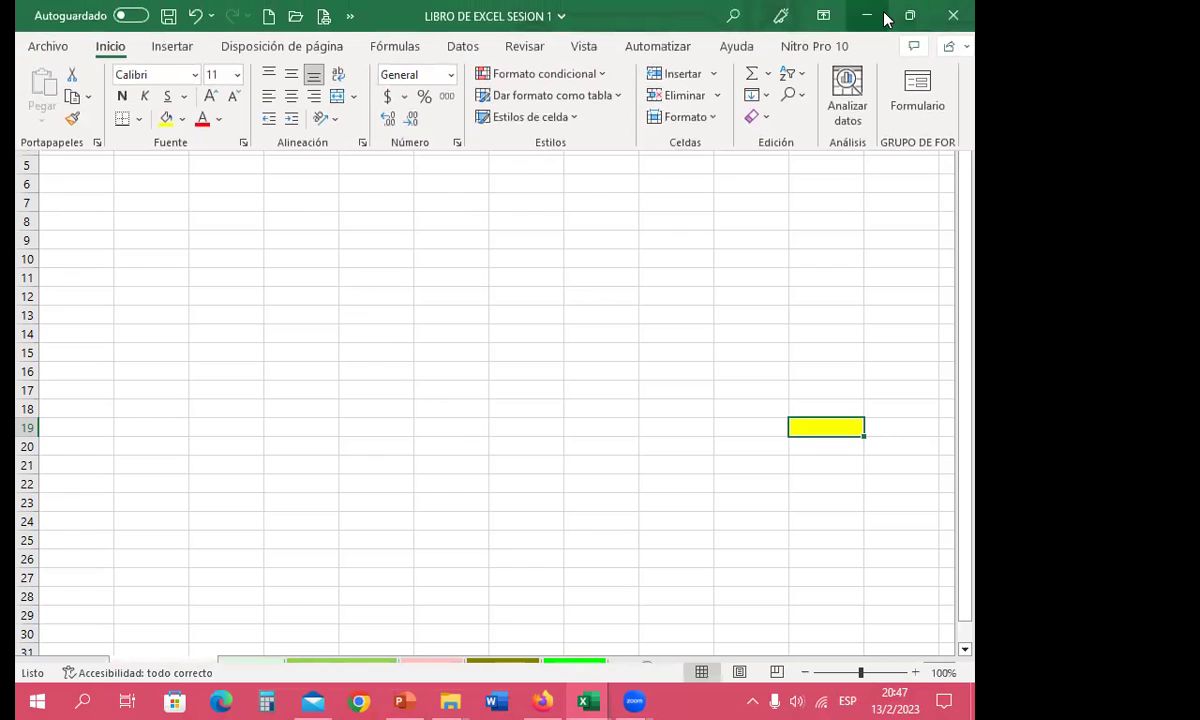
pyautogui.click(824, 16)
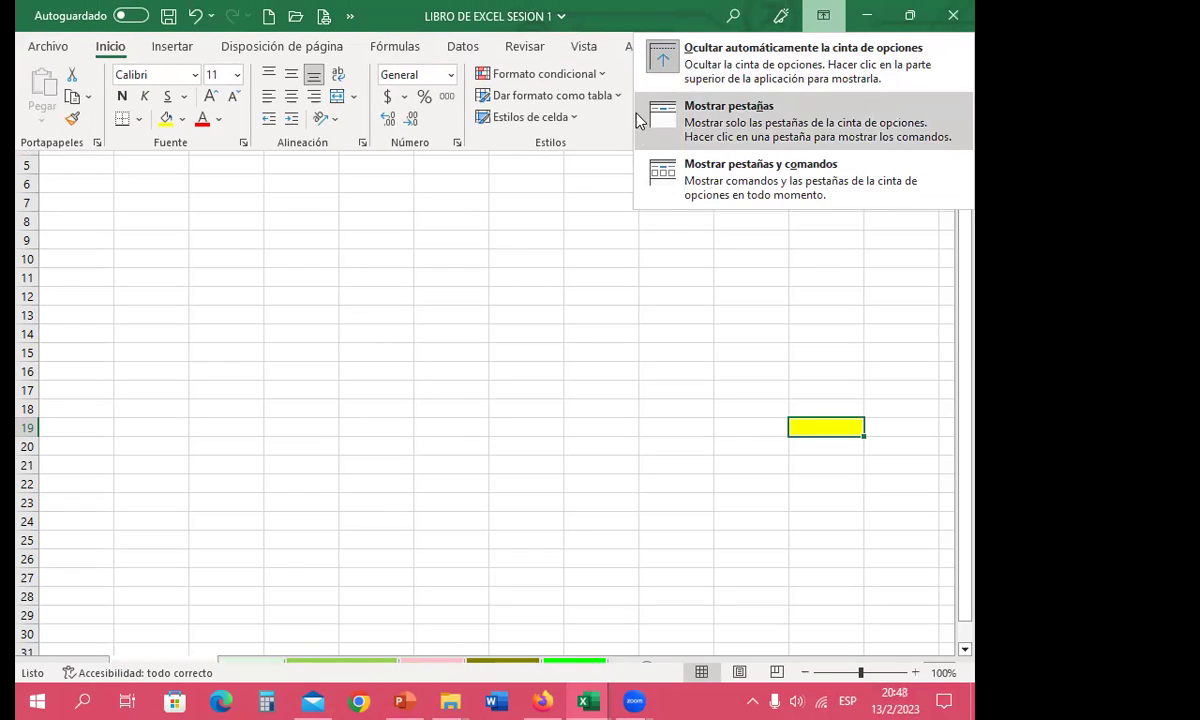
pyautogui.click(745, 180)
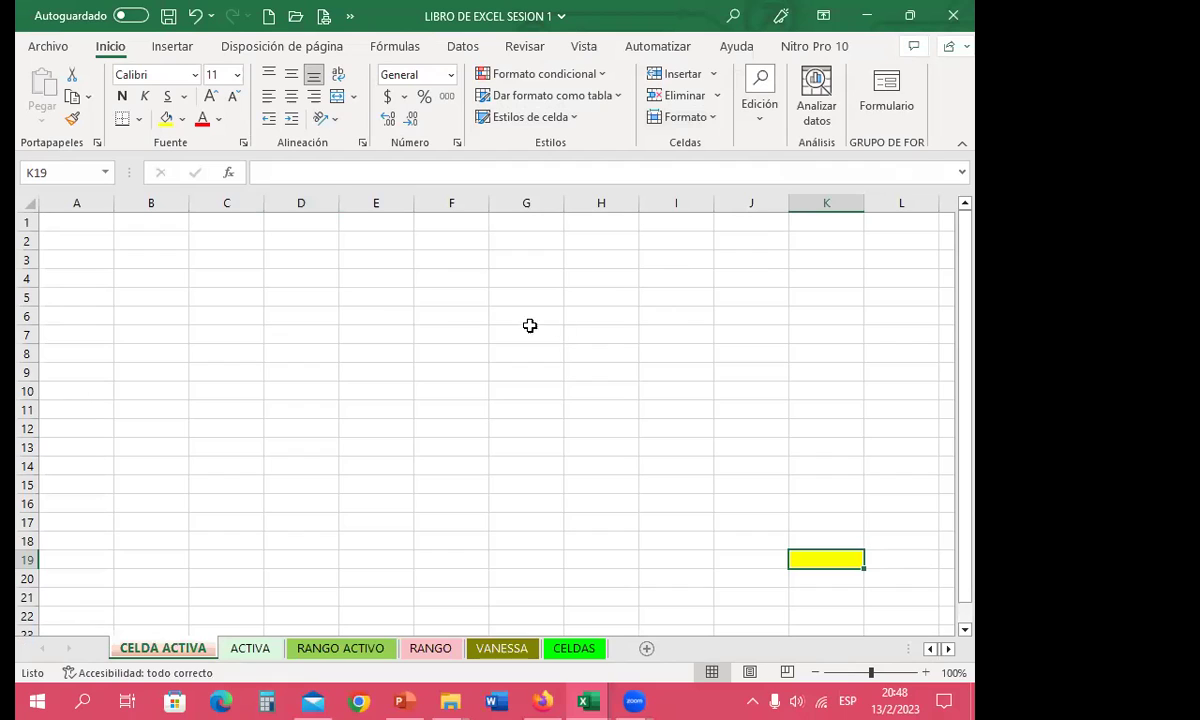
pyautogui.click(398, 312)
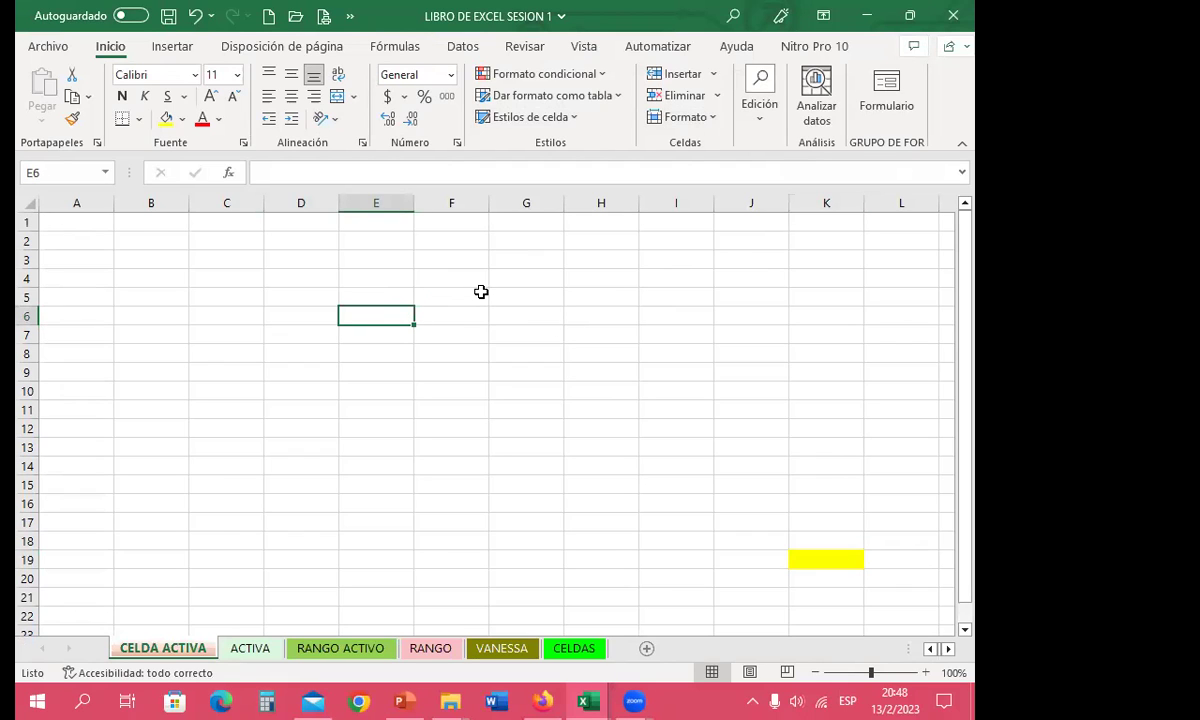
# - Copy K17's plain format onto K19 with Format Painter, removing its yellow fill
pyautogui.click(836, 560)
pyautogui.click(830, 522)
pyautogui.click(72, 118)
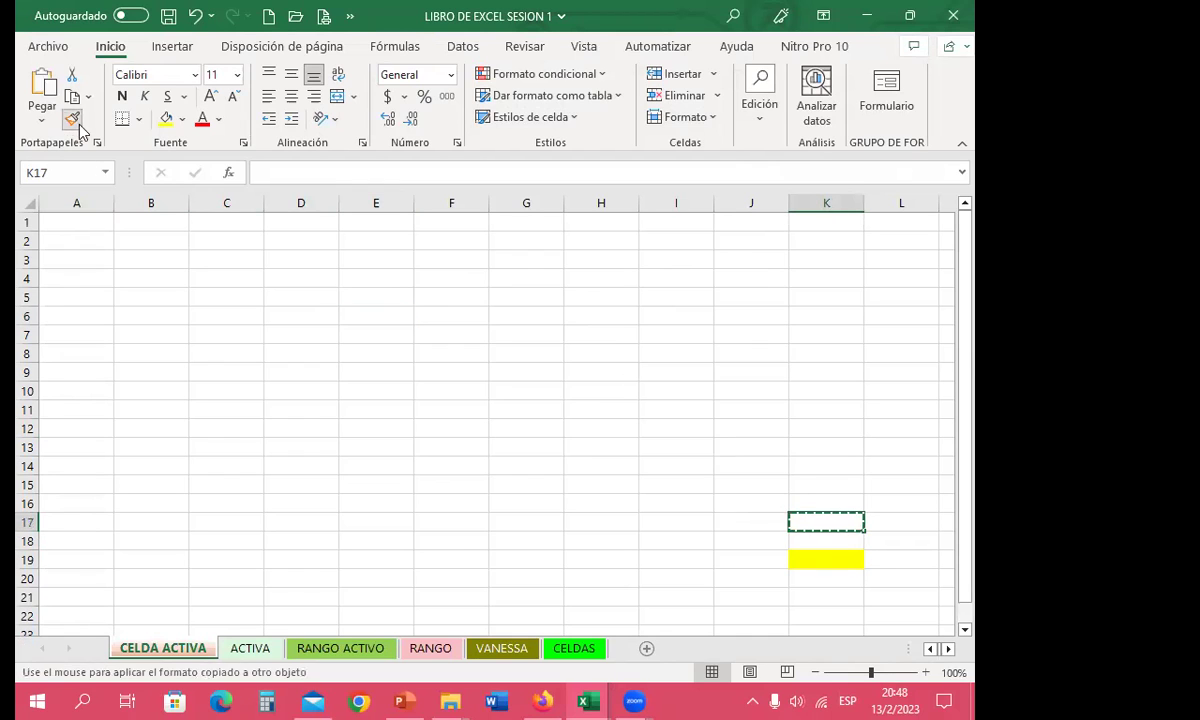
pyautogui.click(830, 560)
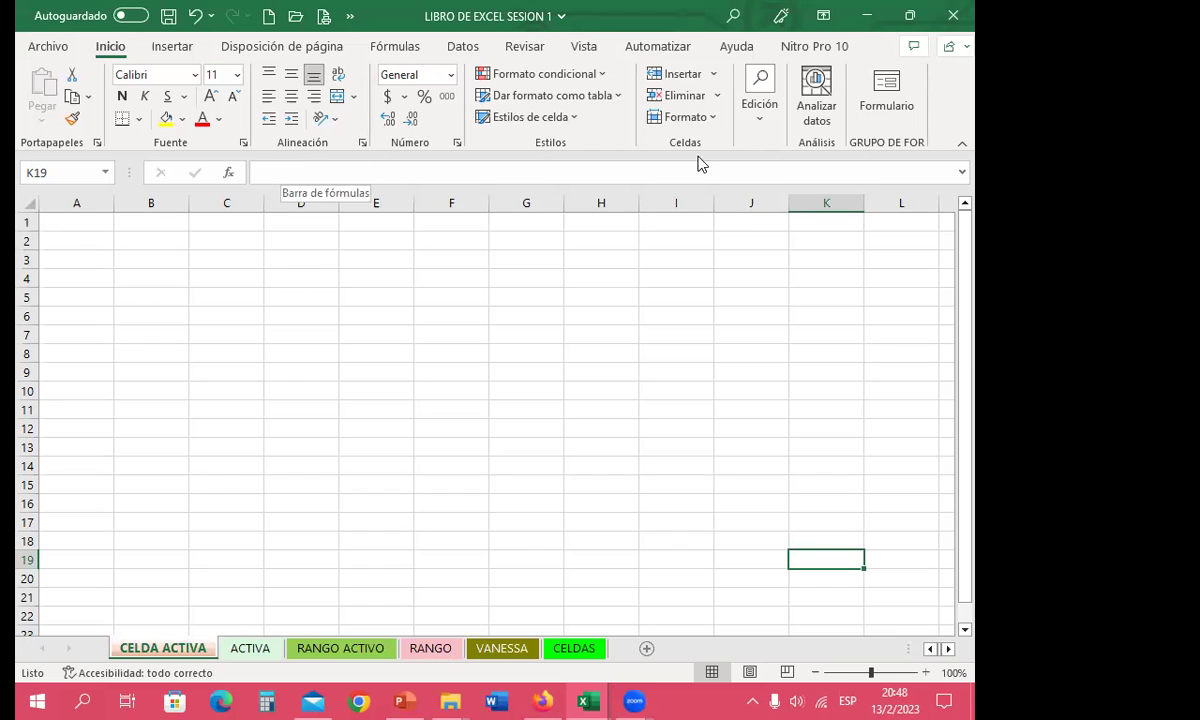
pyautogui.click(963, 173)
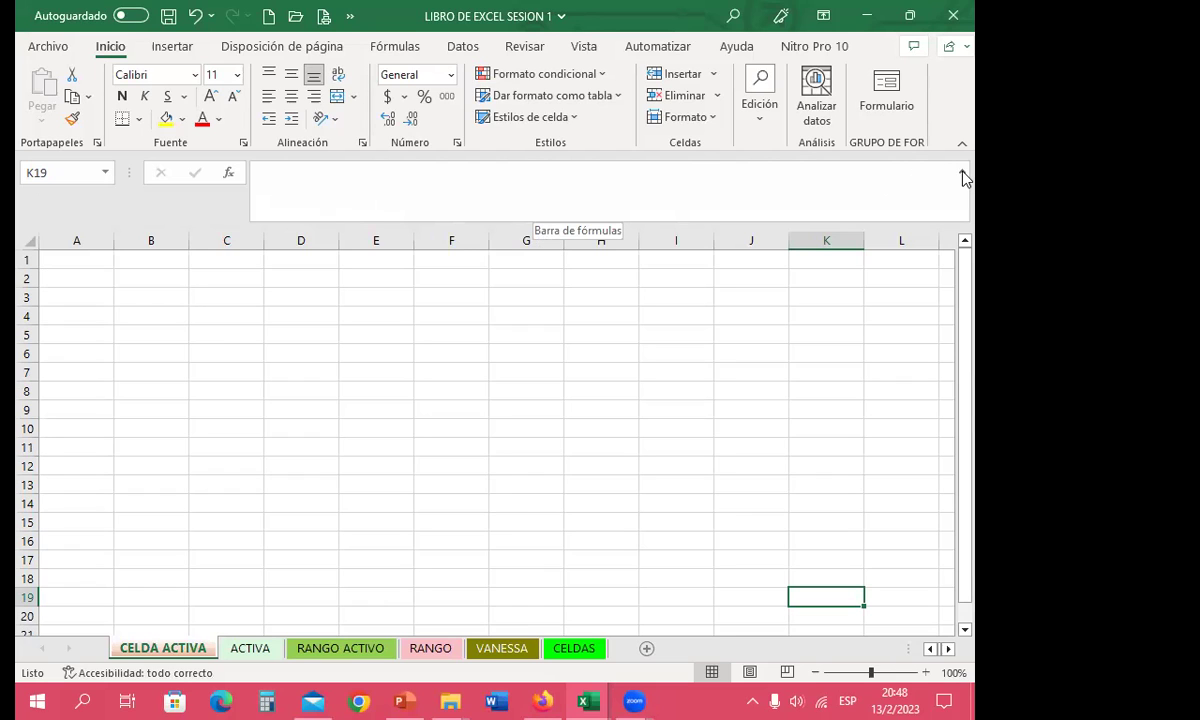
pyautogui.click(964, 176)
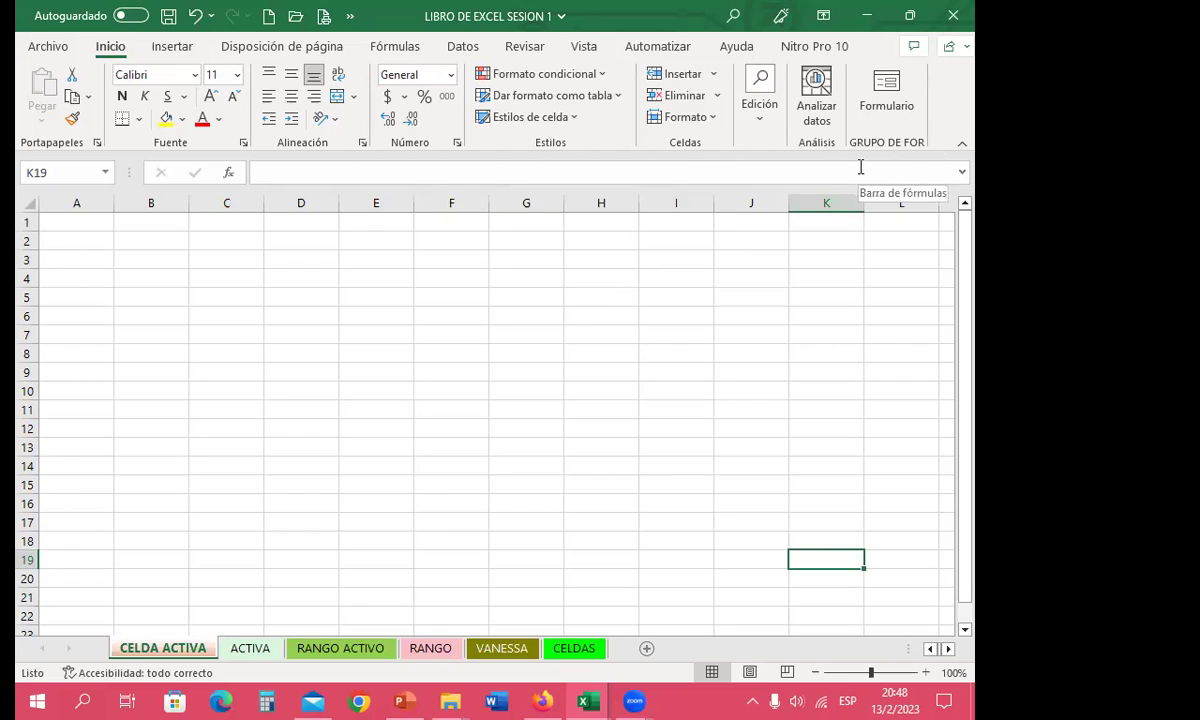
pyautogui.click(395, 170)
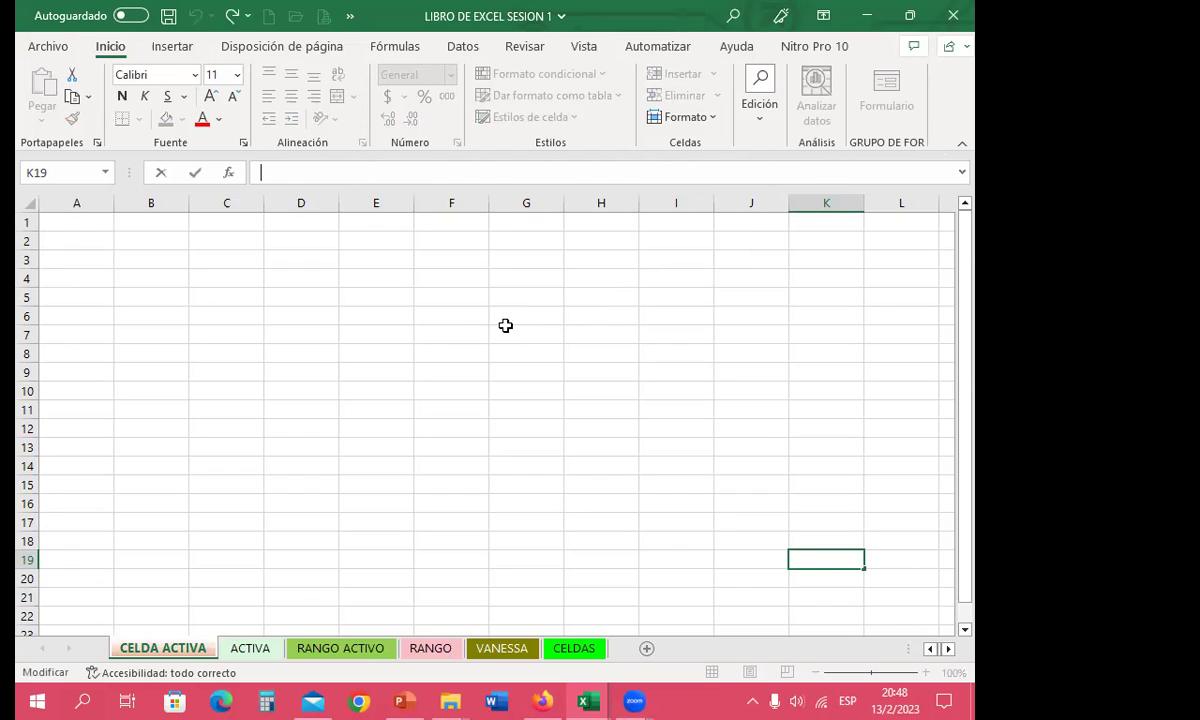
pyautogui.click(529, 316)
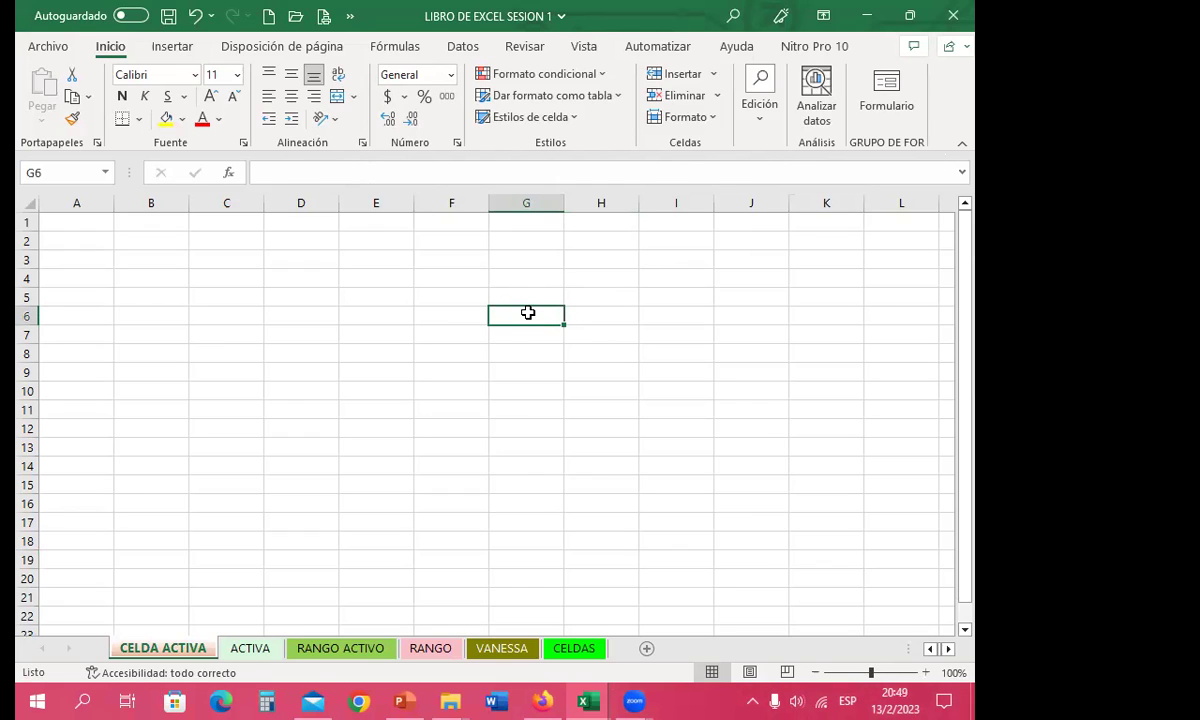
# - Enter the student's full name in G6, correcting typos, then reopen G6 for editing
pyautogui.write('VANESSA ')
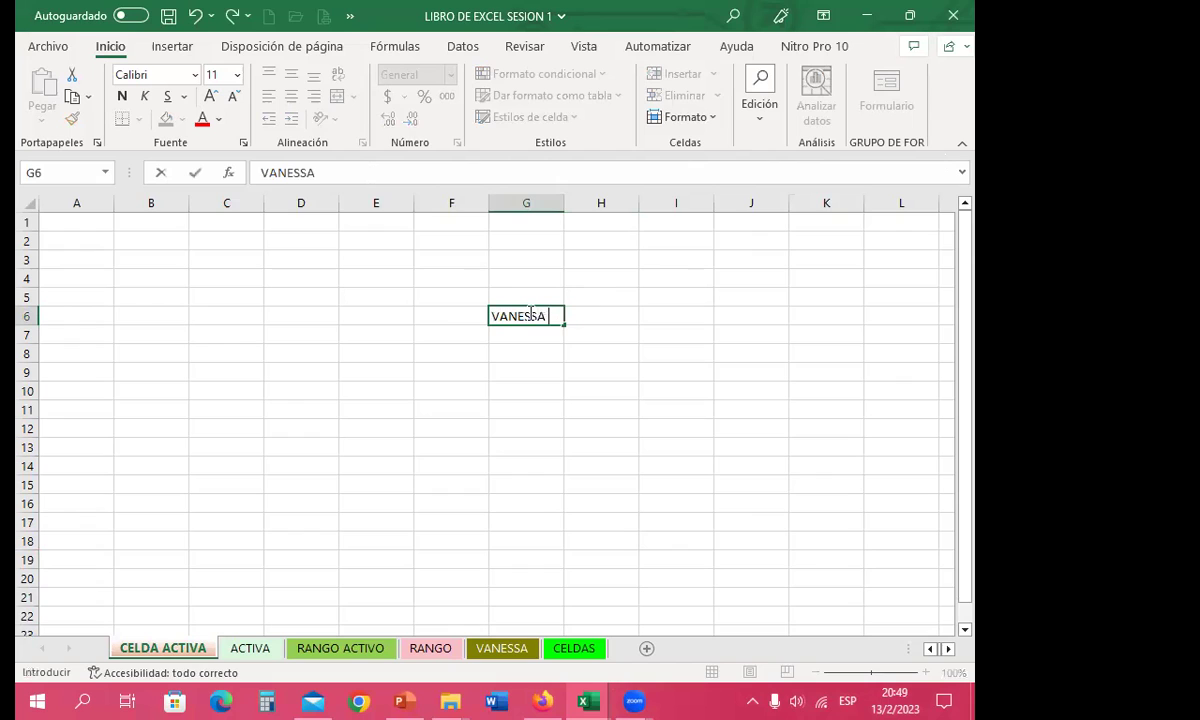
pyautogui.write('R')
pyautogui.write('PD')
pyautogui.press('BackSpace')
pyautogui.press('BackSpace')
pyautogui.press('BackSpace')
pyautogui.write('ODRIHGU')
pyautogui.press('BackSpace')
pyautogui.press('BackSpace')
pyautogui.press('BackSpace')
pyautogui.write('GUE')
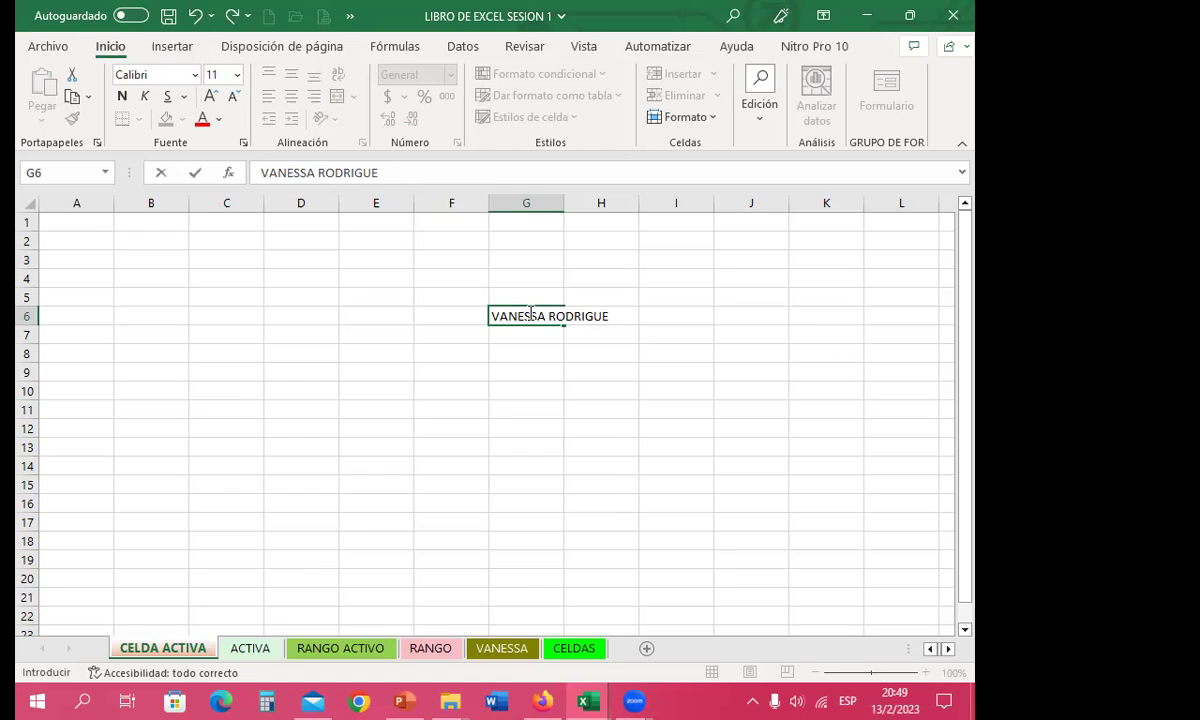
pyautogui.press('Return')
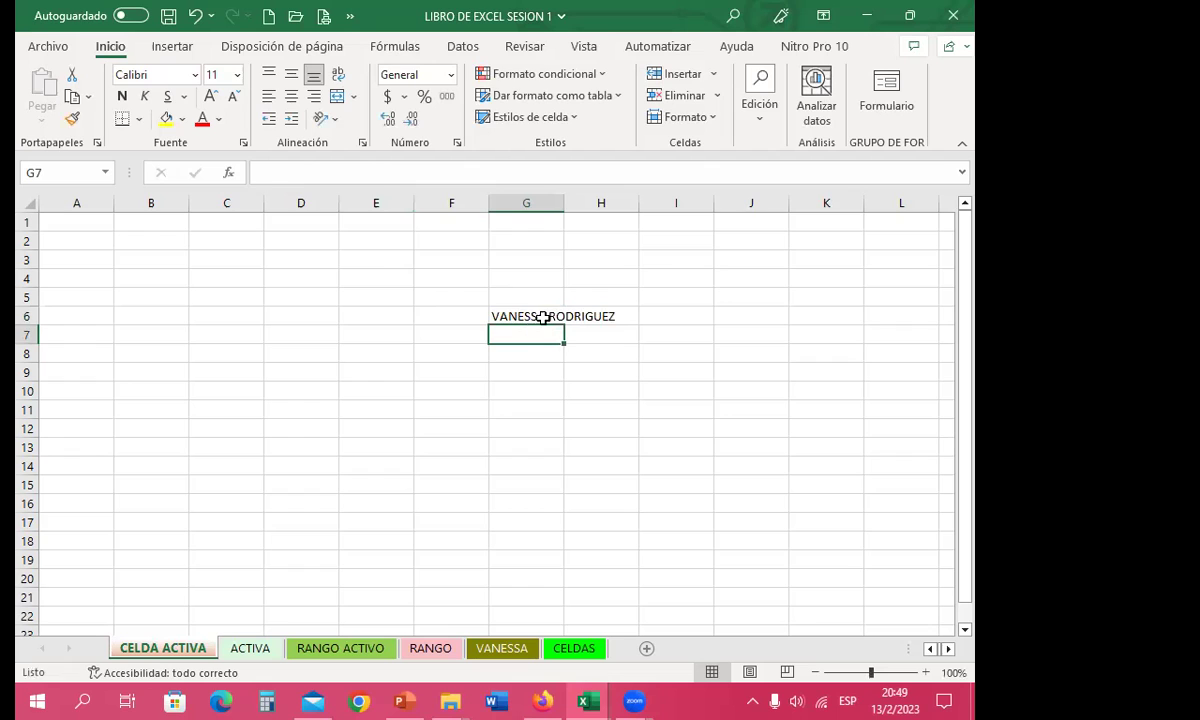
pyautogui.click(540, 316)
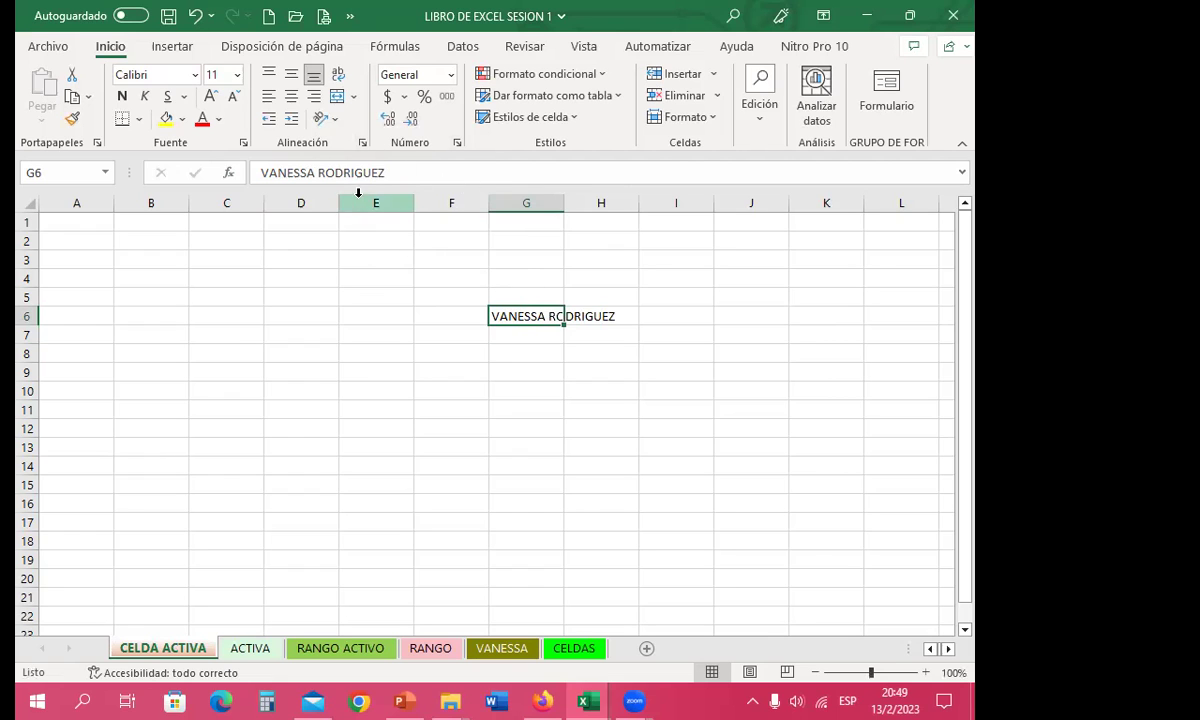
pyautogui.doubleClick(556, 316)
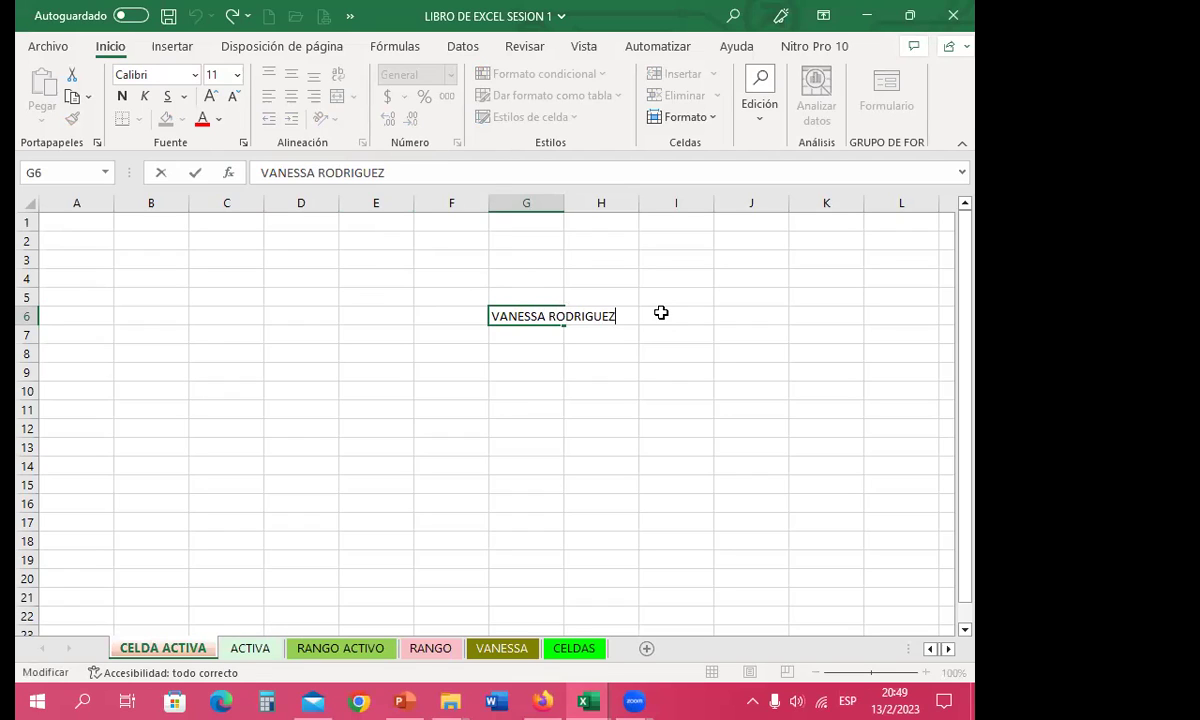
# - Add ROJO and AMARILLO as second and third lines beneath the name in G6
pyautogui.hotkey('alt', 'Return')
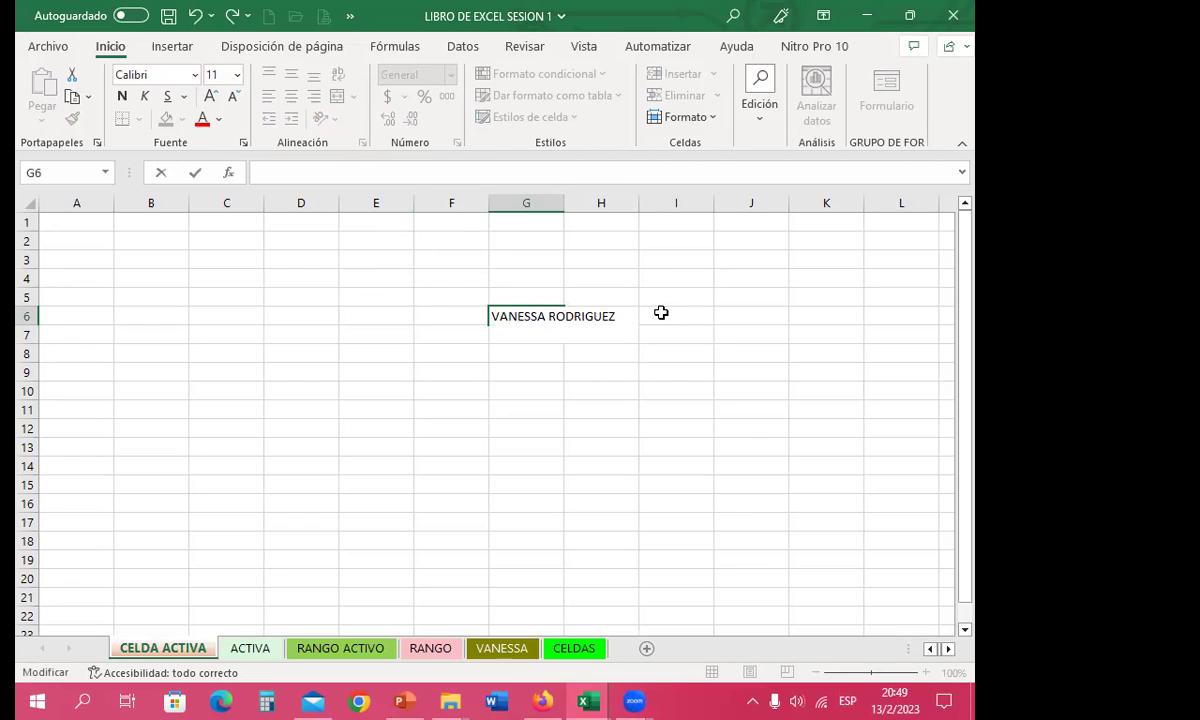
pyautogui.write('ROJO')
pyautogui.hotkey('alt', 'Return')
pyautogui.write('AMARILLO')
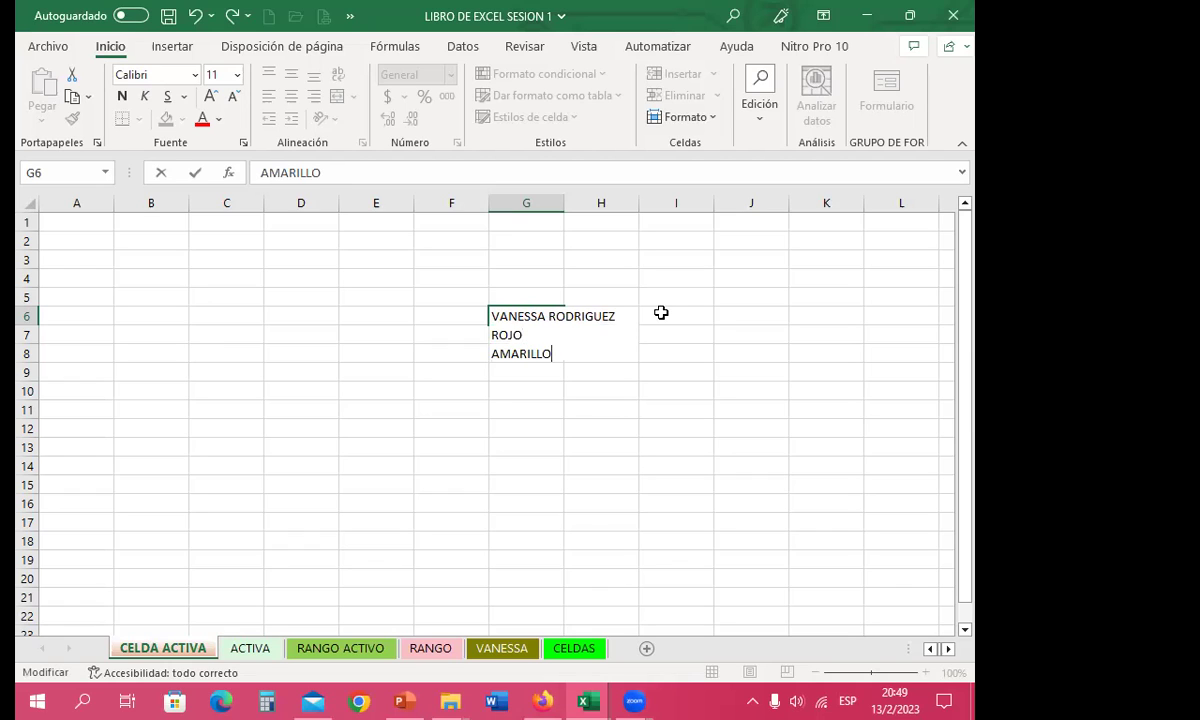
pyautogui.press('Return')
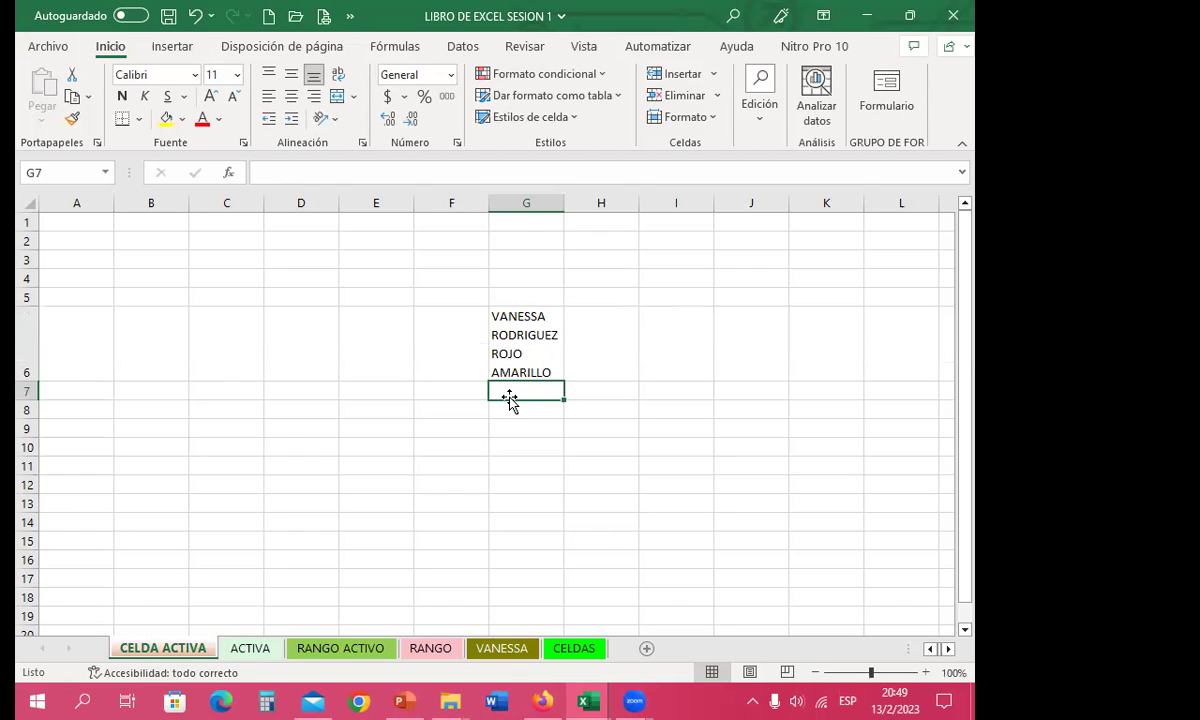
# - View G6's three lines in an expanded formula bar, then reset row 6 to single-line height
pyautogui.click(515, 345)
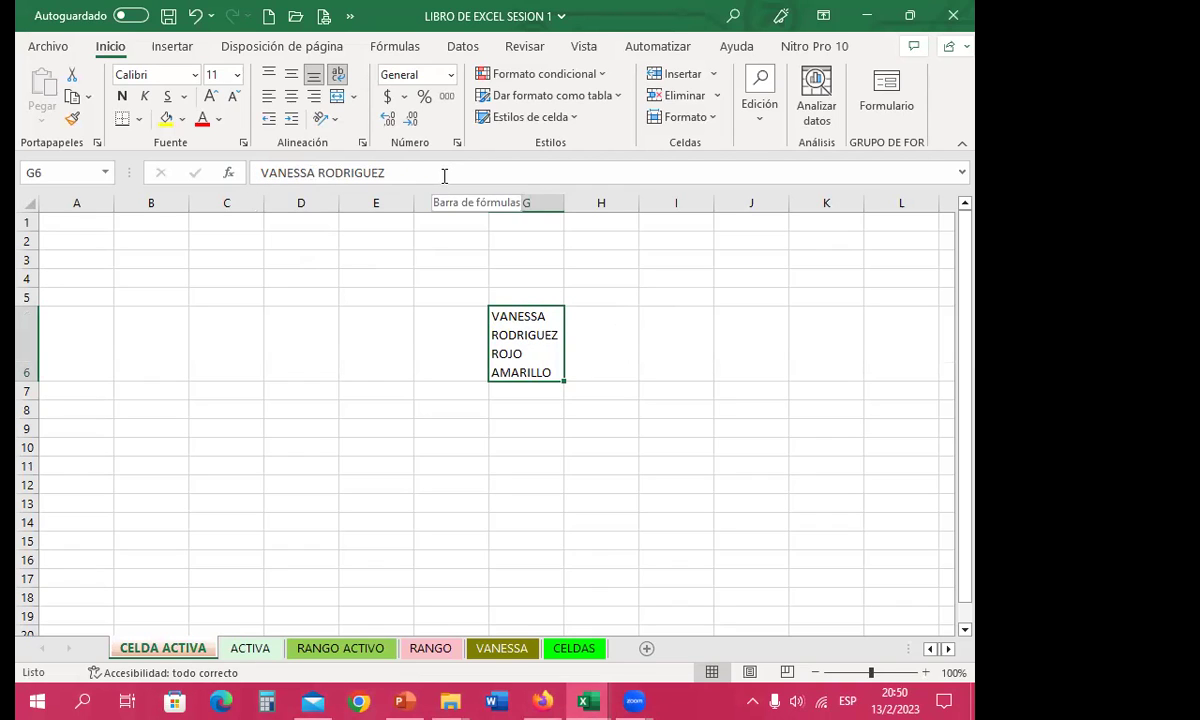
pyautogui.click(962, 173)
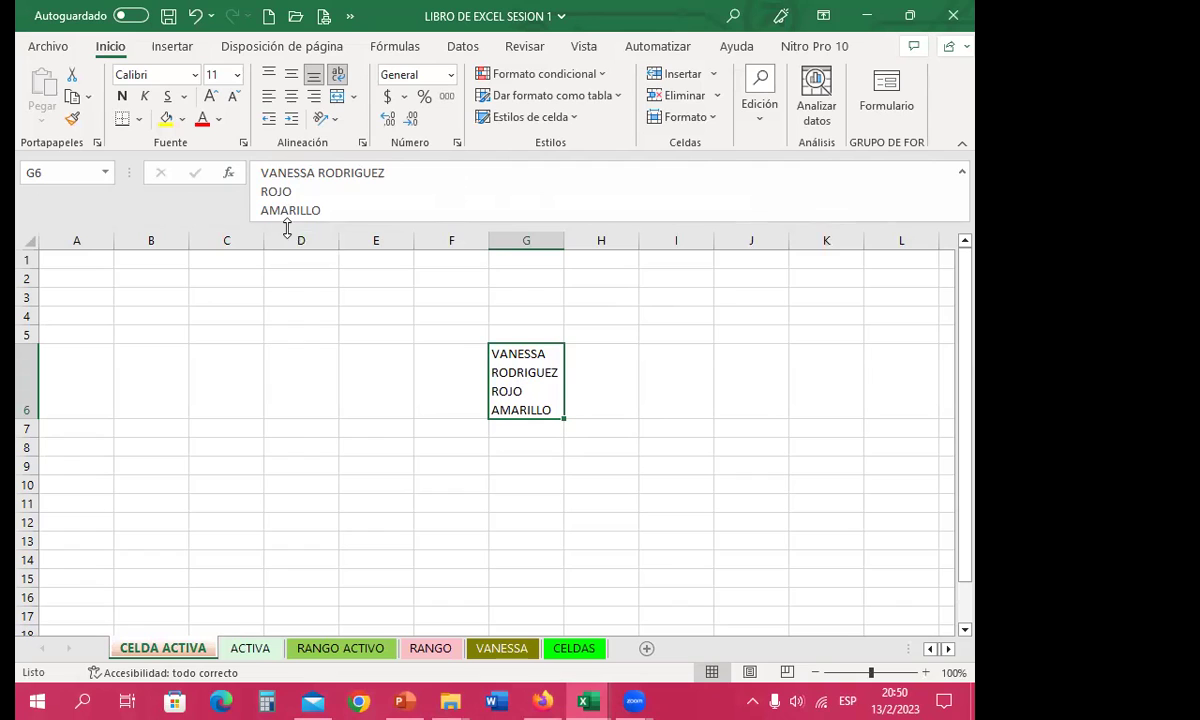
pyautogui.click(137, 385)
pyautogui.moveTo(23, 399); pyautogui.dragTo(23, 369)
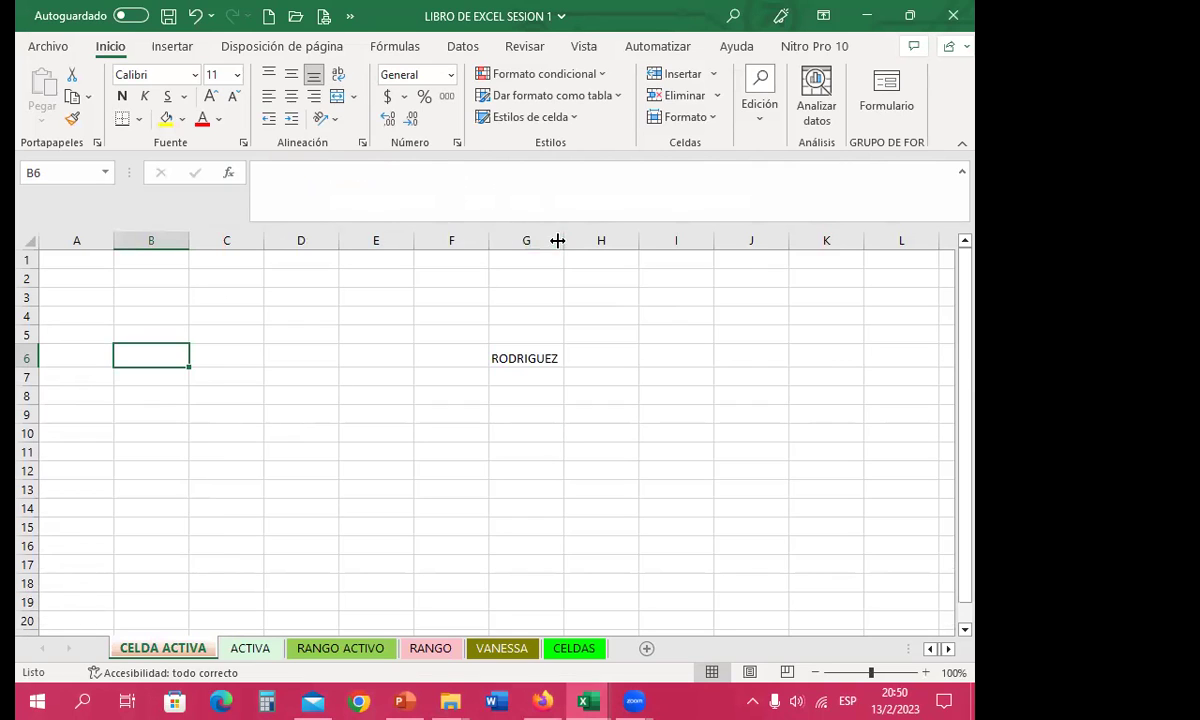
pyautogui.click(518, 354)
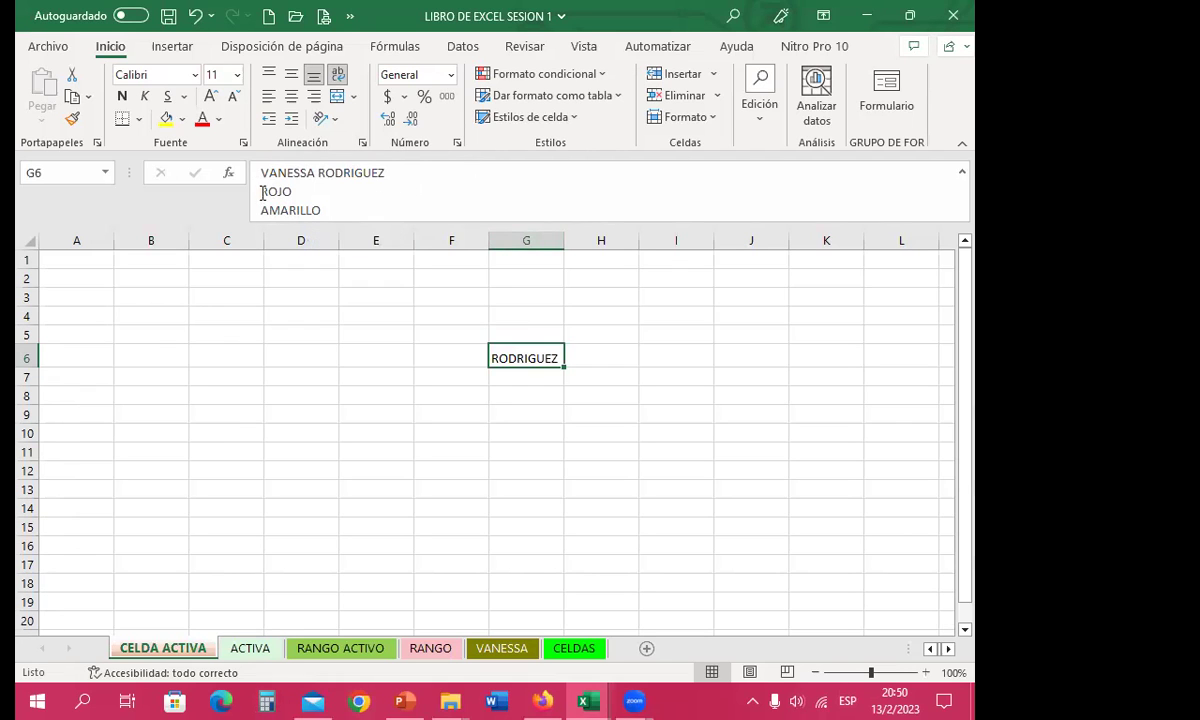
pyautogui.click(961, 173)
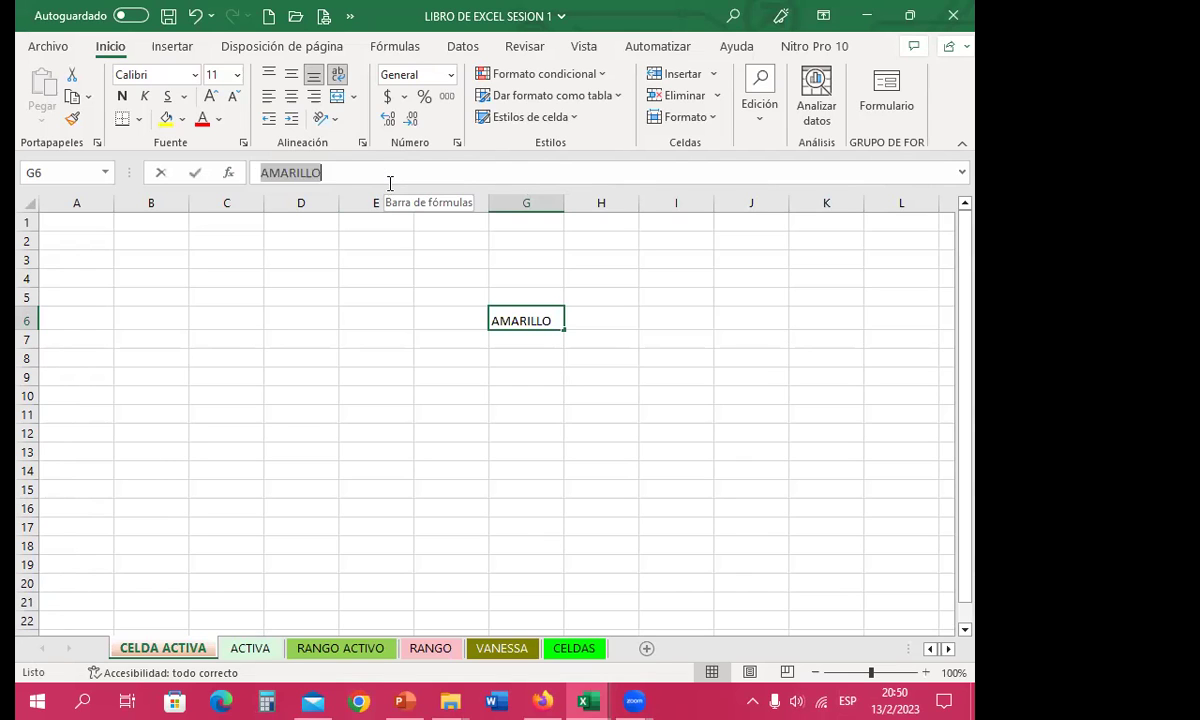
pyautogui.click(390, 183)
pyautogui.moveTo(394, 186); pyautogui.dragTo(423, 521)
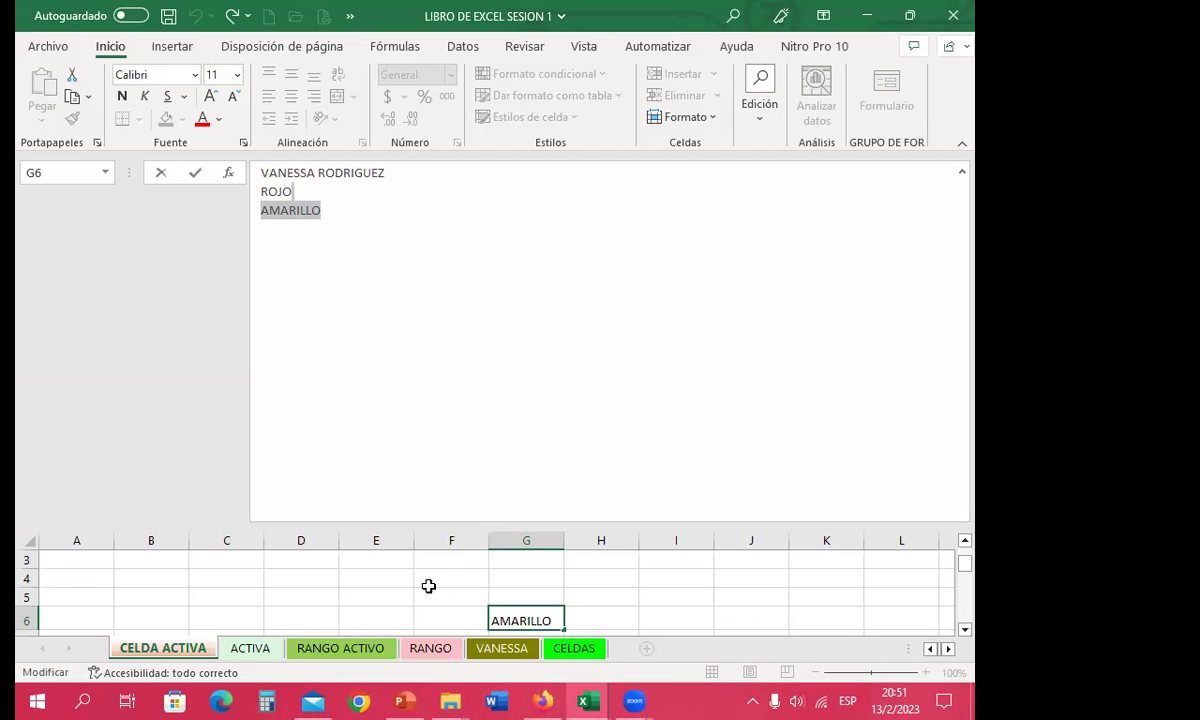
pyautogui.click(404, 519)
pyautogui.moveTo(394, 521); pyautogui.dragTo(391, 188)
pyautogui.click(290, 297)
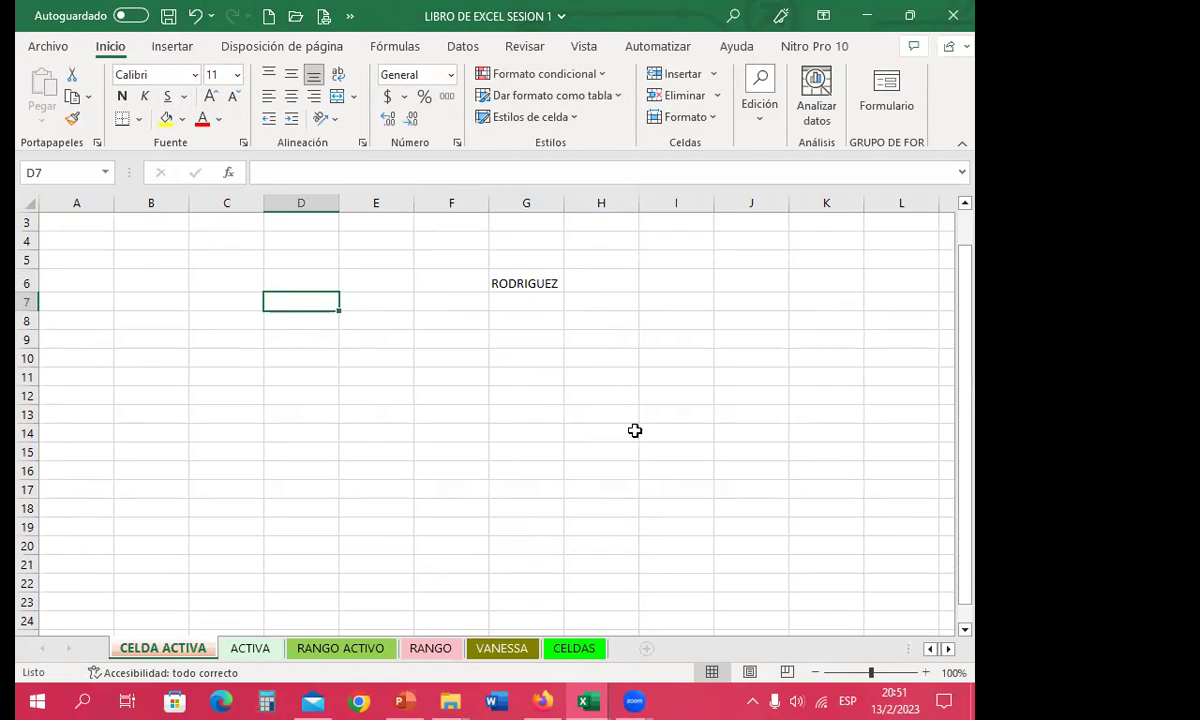
# - Select cell I13, then scroll across the sheet to the right and back
pyautogui.click(700, 413)
pyautogui.moveTo(966, 397); pyautogui.dragTo(972, 426)
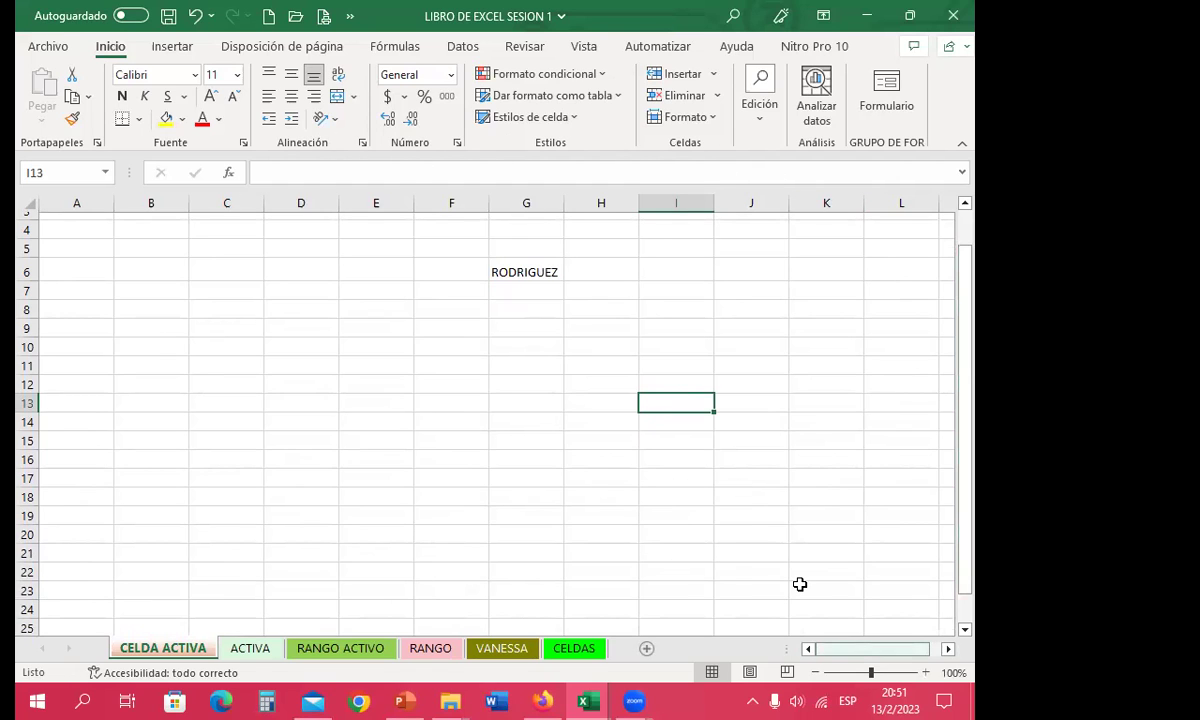
pyautogui.hscroll(2, 800, 584)
pyautogui.hscroll(1, 800, 584)
pyautogui.hscroll(3, 800, 584)
pyautogui.hscroll(1, 800, 584)
pyautogui.hscroll(2, 800, 584)
pyautogui.hscroll(2, 800, 584)
pyautogui.hscroll(1, 800, 584)
pyautogui.hscroll(-2, 800, 584)
pyautogui.hscroll(-2, 800, 584)
pyautogui.hscroll(-2, 800, 584)
pyautogui.hscroll(-3, 800, 584)
pyautogui.hscroll(-1, 800, 584)
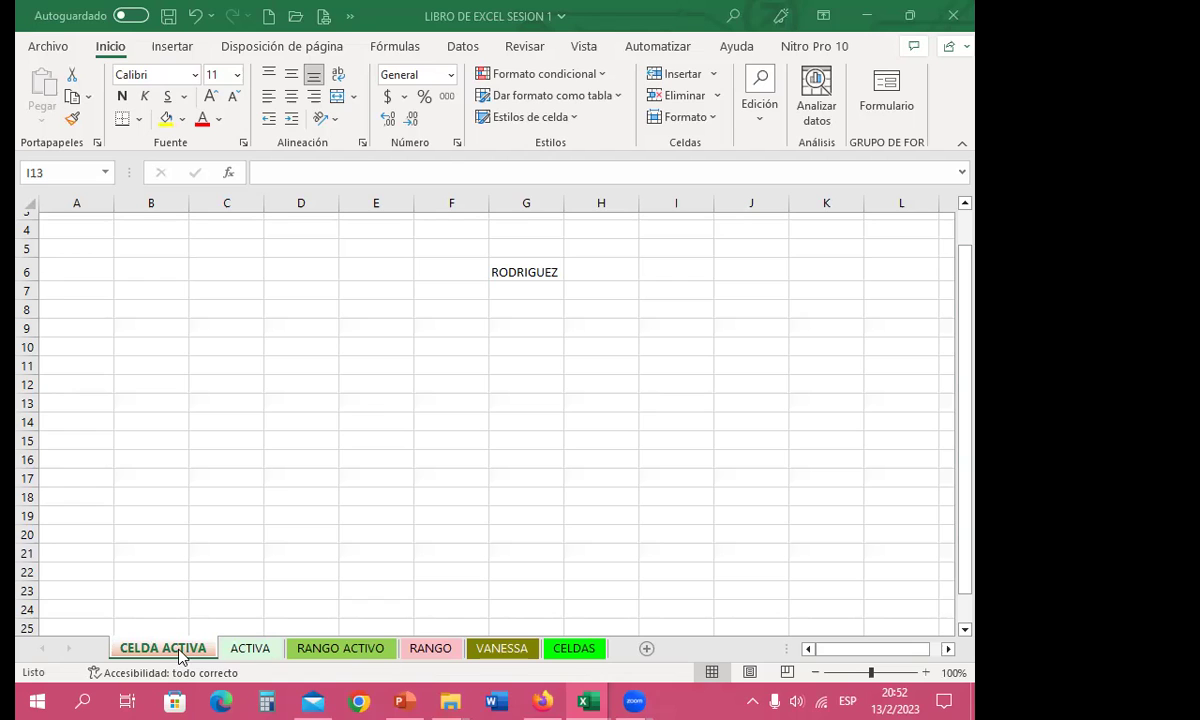
# - Look through the ACTIVA, RANGO ACTIVO and RANGO sheets, then return to CELDA ACTIVA
pyautogui.click(250, 648)
pyautogui.click(340, 648)
pyautogui.click(432, 648)
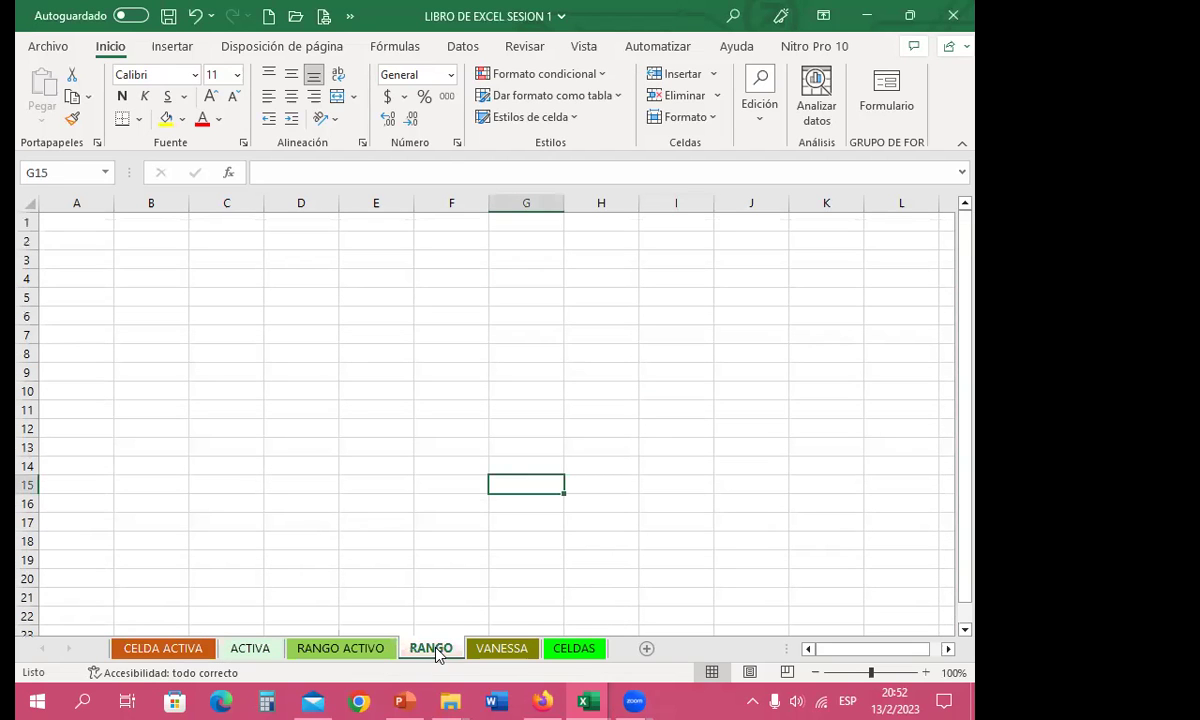
pyautogui.click(176, 649)
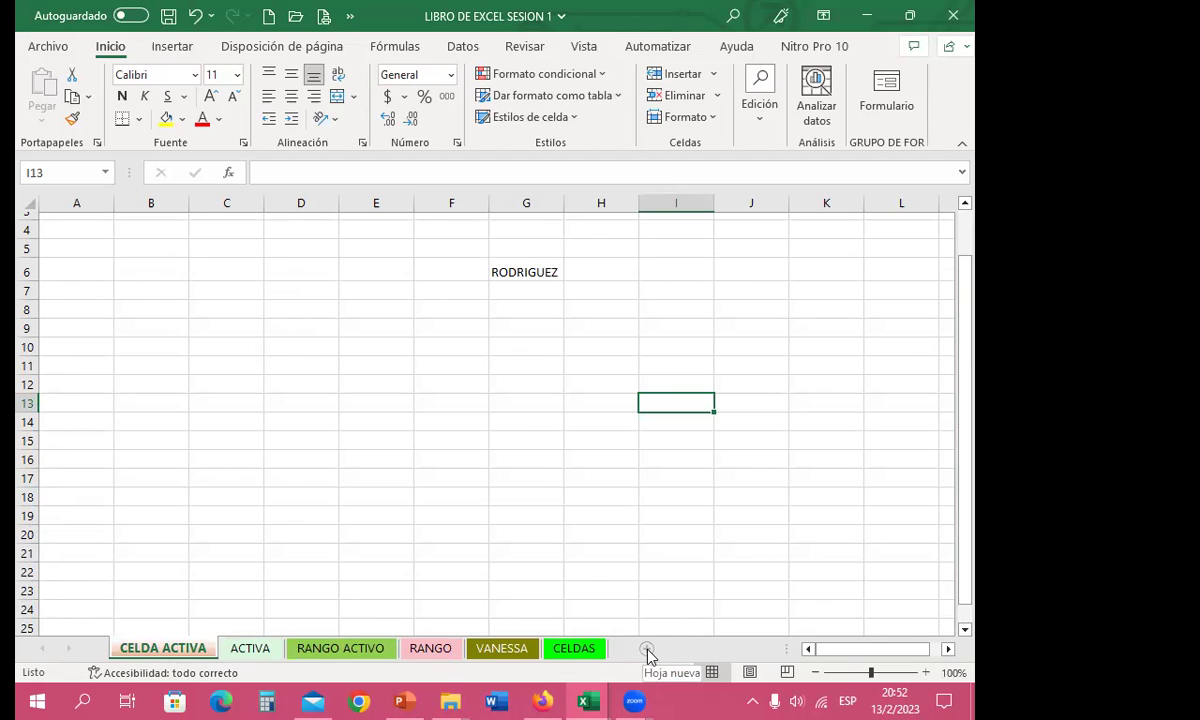
# - Add a blank Hoja1 sheet and bring up the other workbook from the taskbar
pyautogui.click(647, 650)
pyautogui.click(290, 650)
pyautogui.click(246, 650)
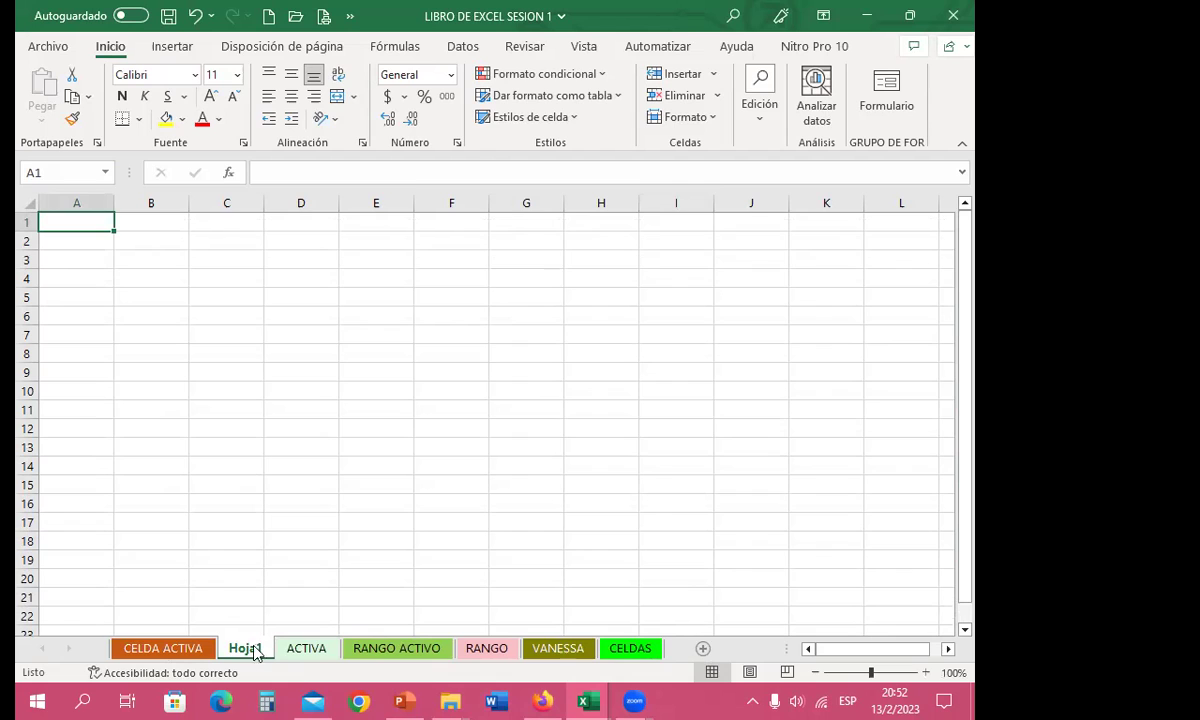
pyautogui.moveTo(588, 701)
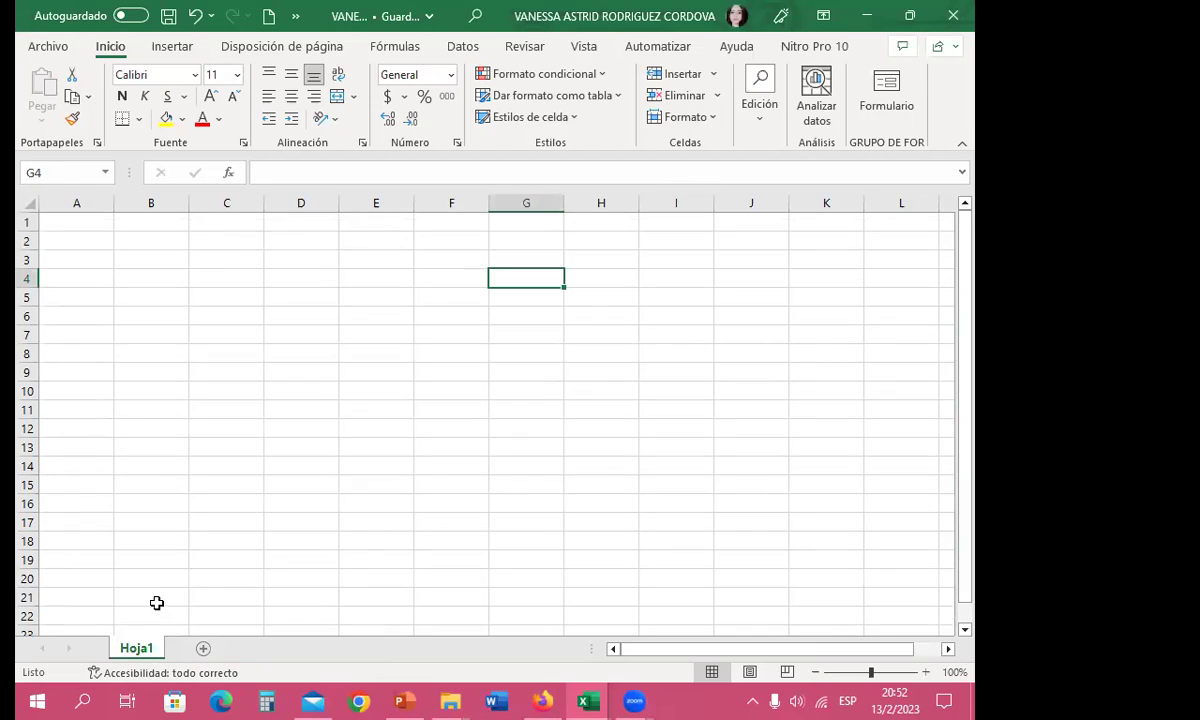
# - Select cells B21 and B18, then add blank sheets Hoja2 and Hoja3
pyautogui.click(152, 598)
pyautogui.click(160, 536)
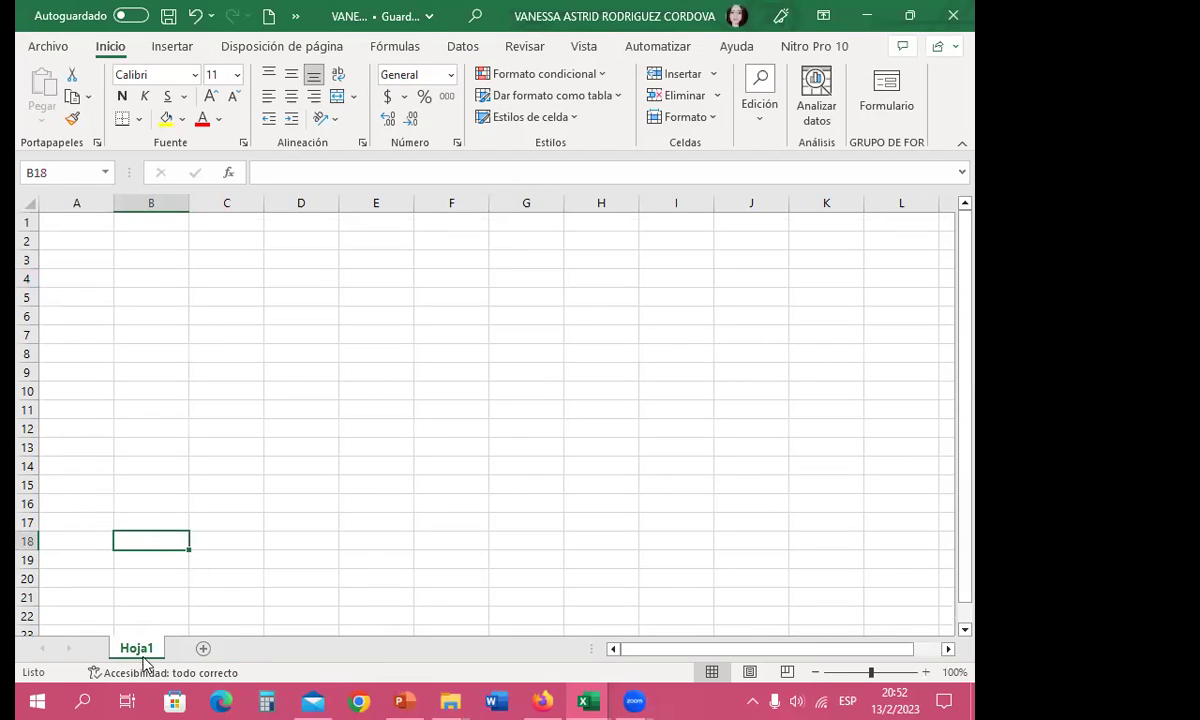
pyautogui.click(203, 649)
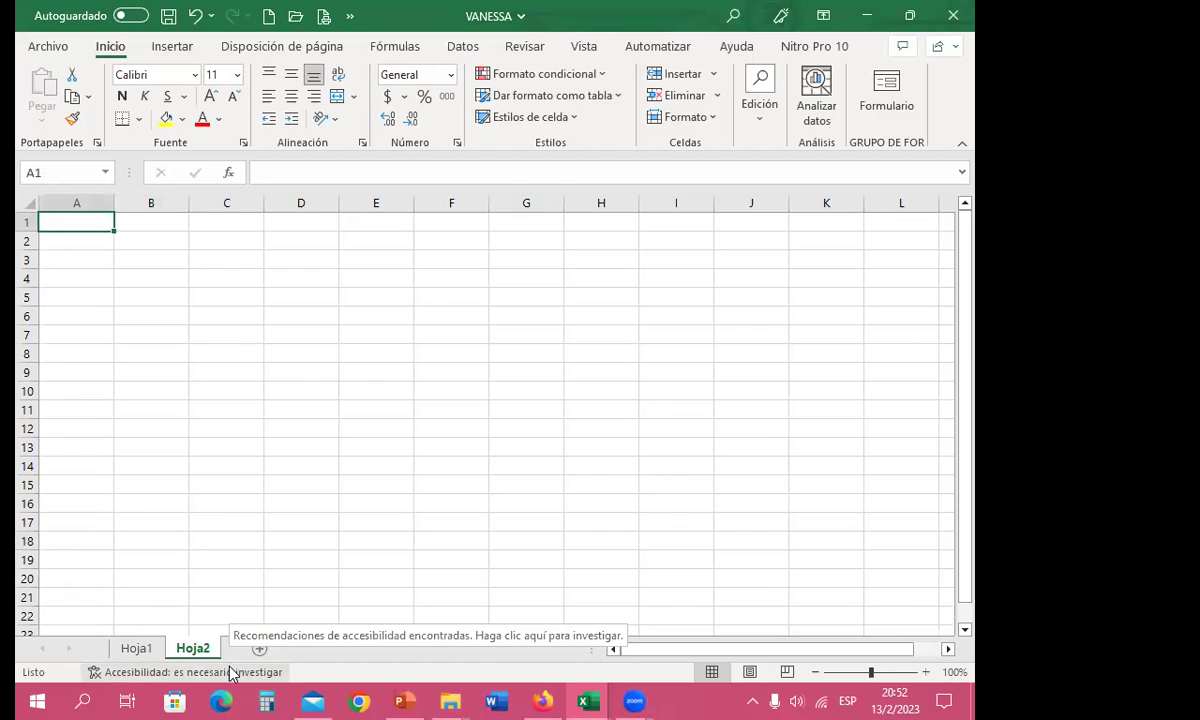
pyautogui.click(259, 649)
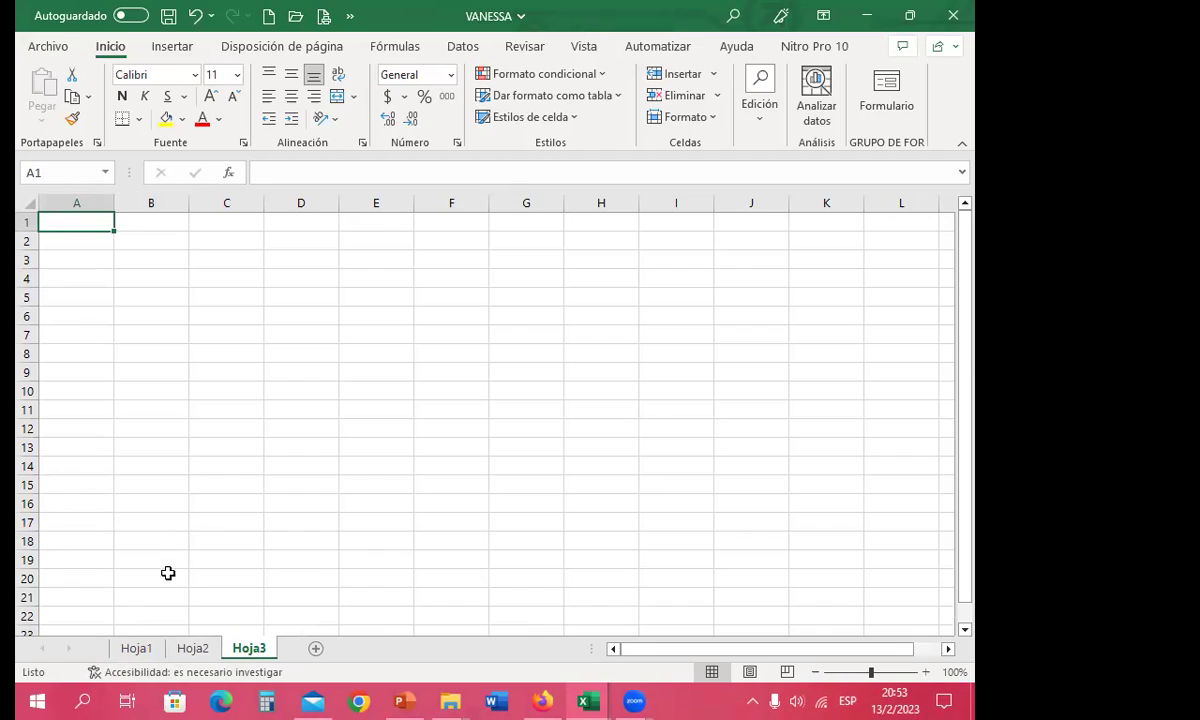
# - Insert two worksheets, Hoja4 and Hoja5, before Hoja3 using Insertar and Hoja de cálculo
pyautogui.rightClick(251, 652)
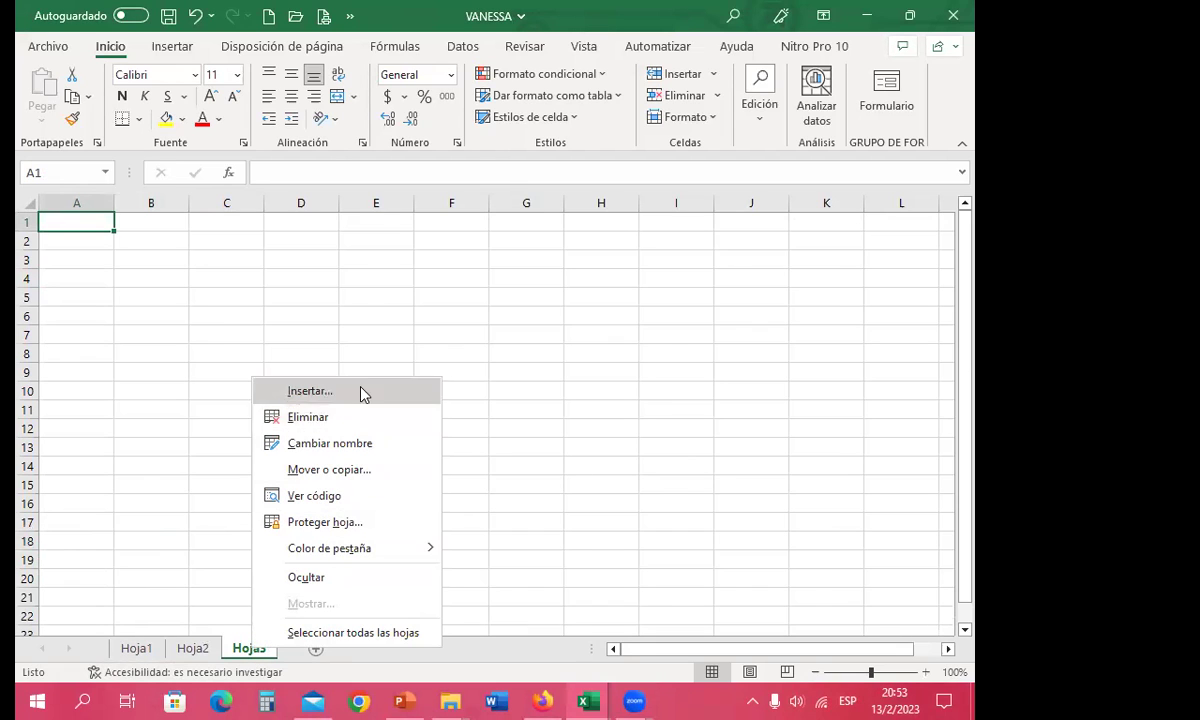
pyautogui.click(300, 392)
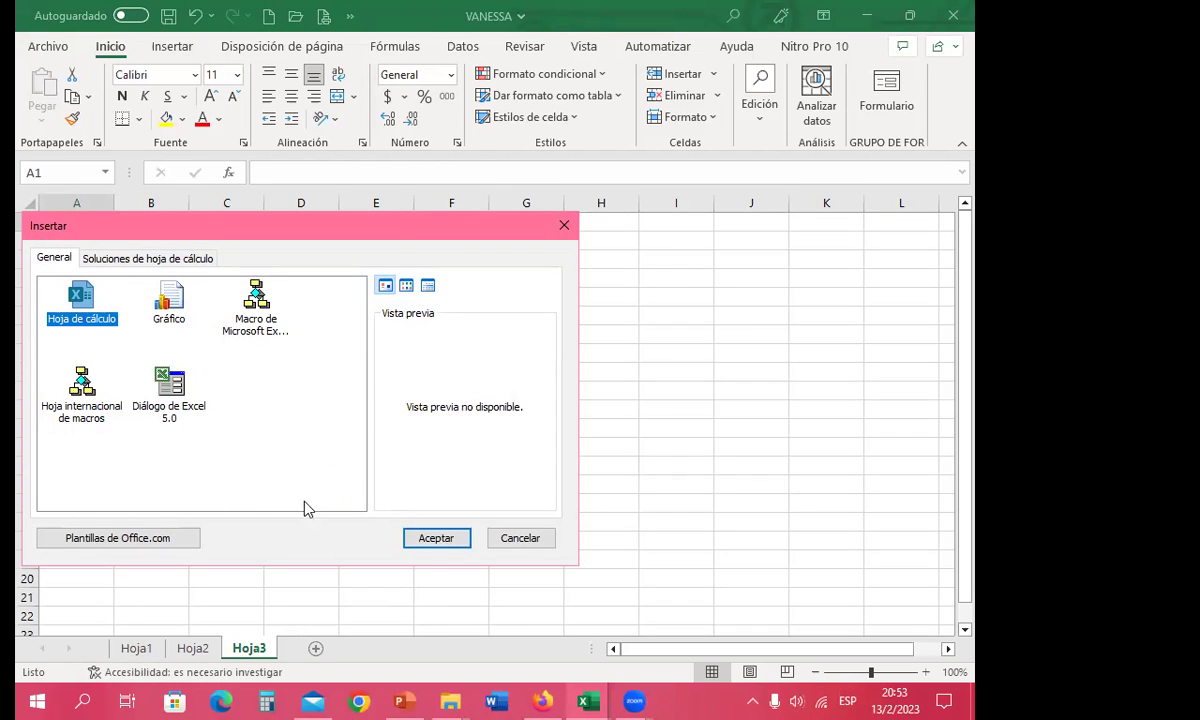
pyautogui.click(440, 540)
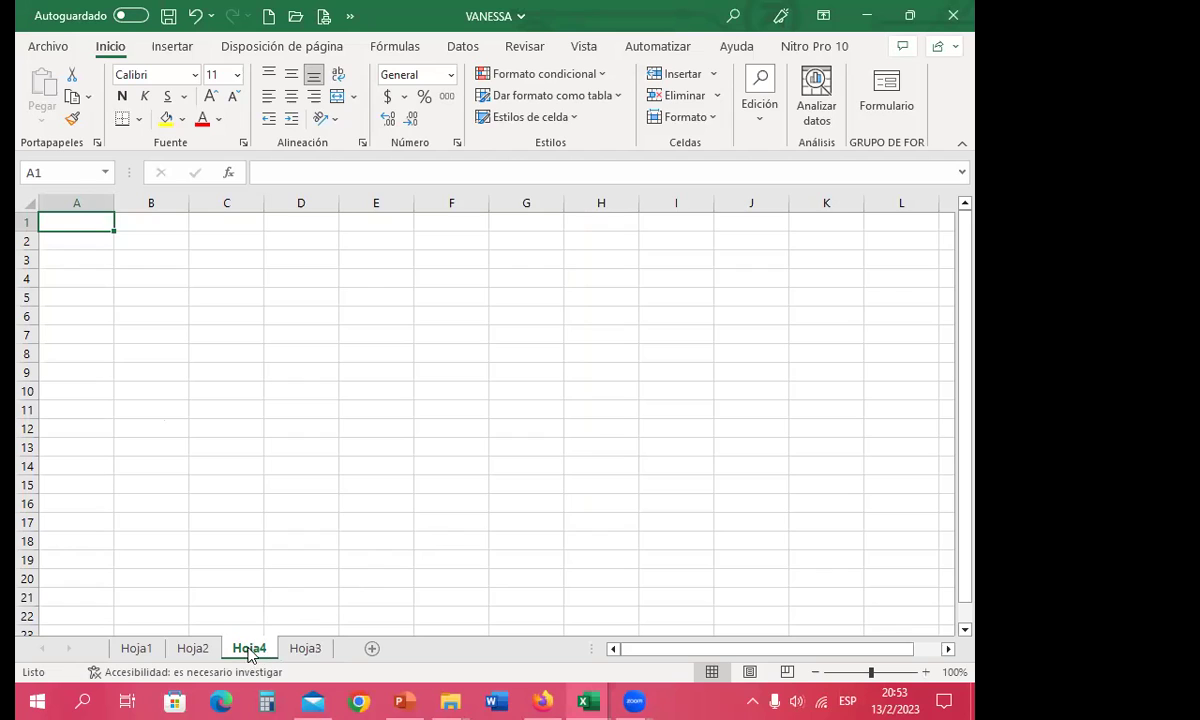
pyautogui.click(312, 650)
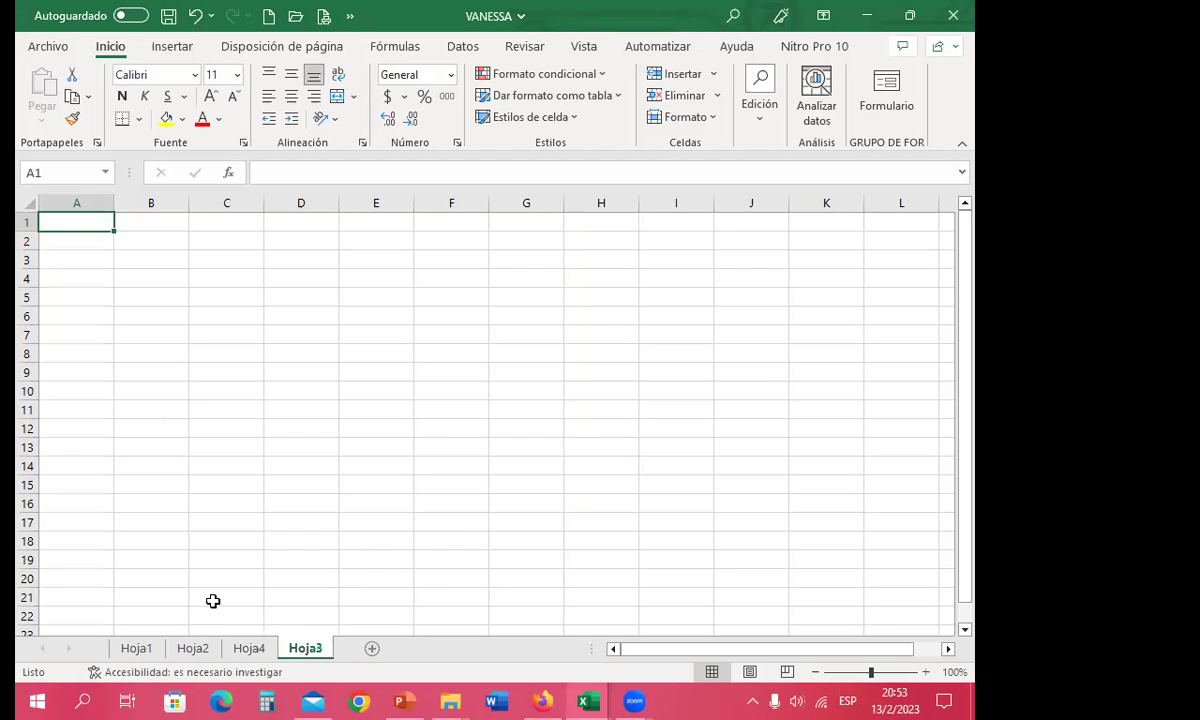
pyautogui.rightClick(303, 651)
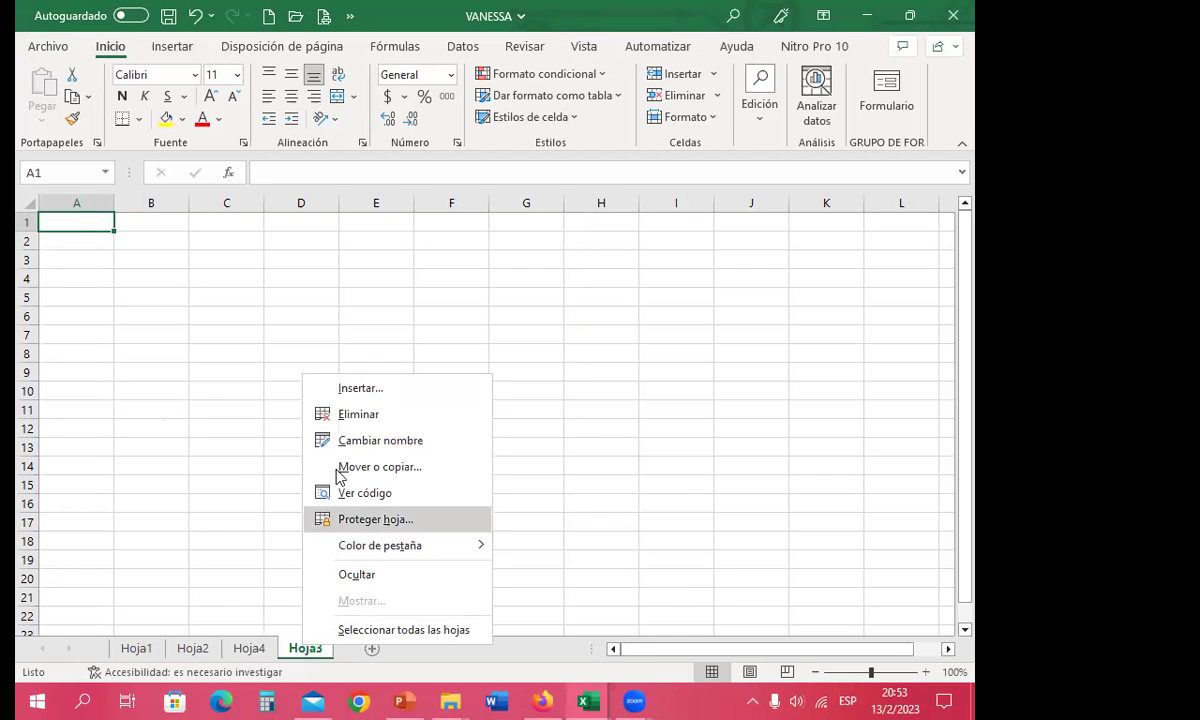
pyautogui.click(370, 390)
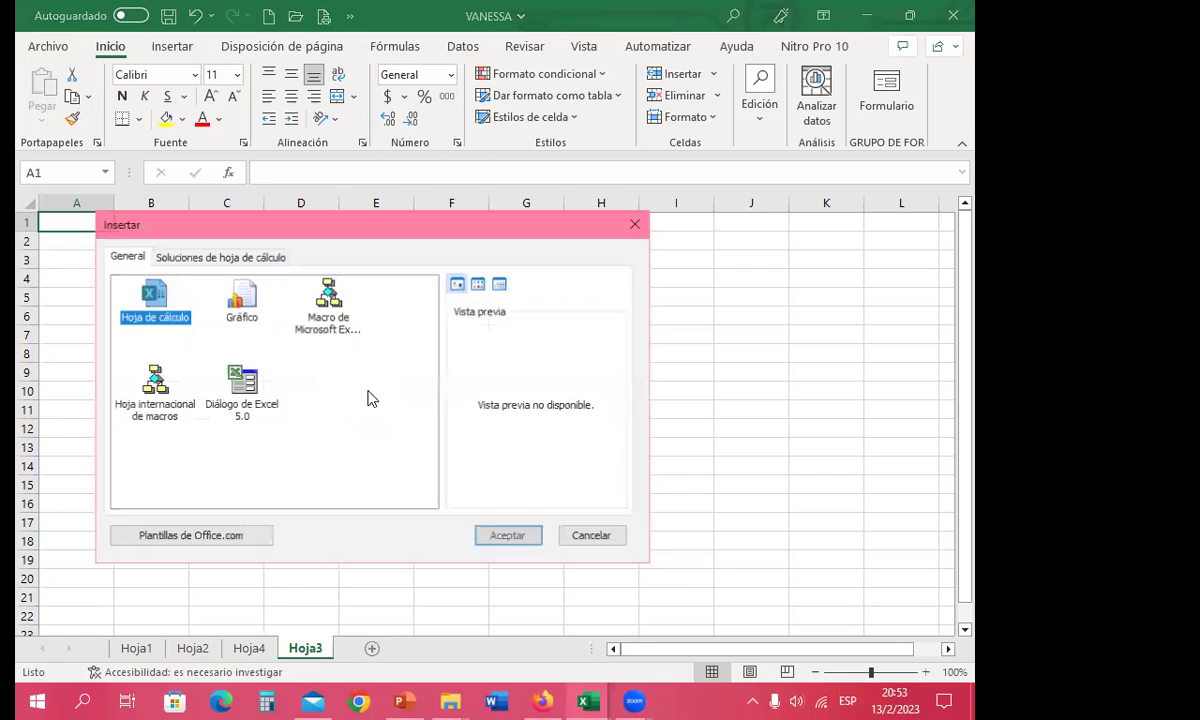
pyautogui.click(494, 538)
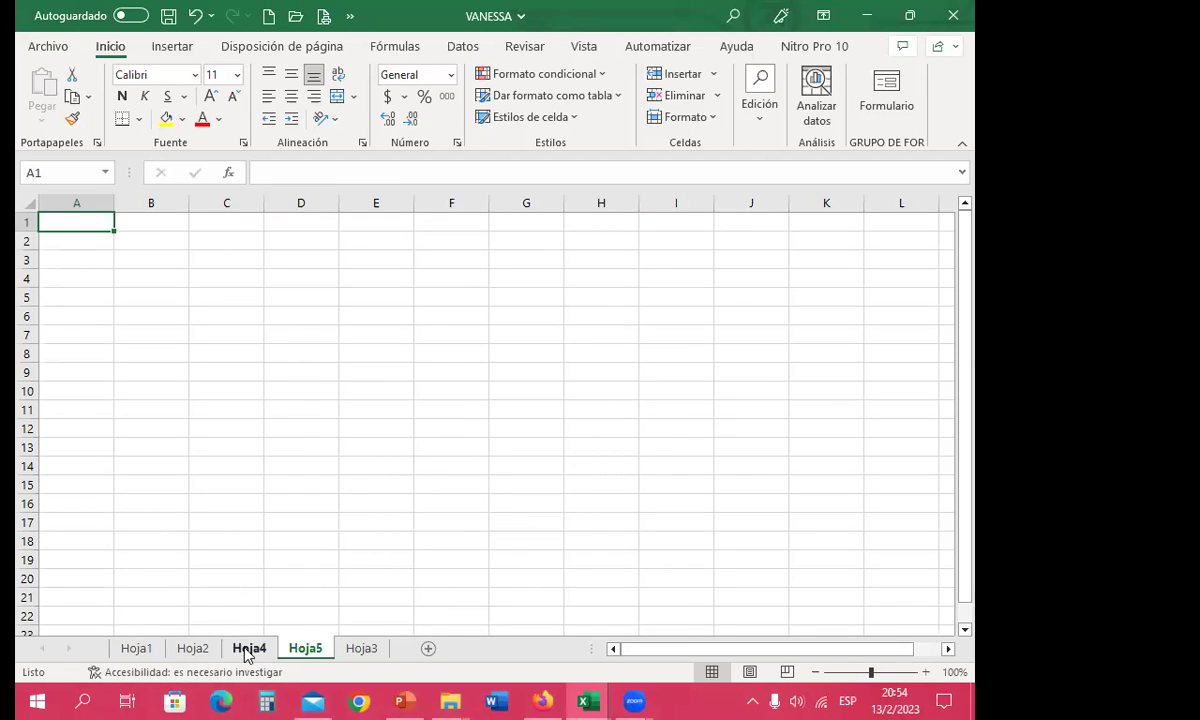
# - Drag the sheet tabs into numeric order, Hoja1 through Hoja5
pyautogui.moveTo(248, 654)
pyautogui.mouseDown()
pyautogui.moveTo(403, 638)
pyautogui.moveTo(397, 630)
pyautogui.moveTo(403, 645)
pyautogui.mouseUp()
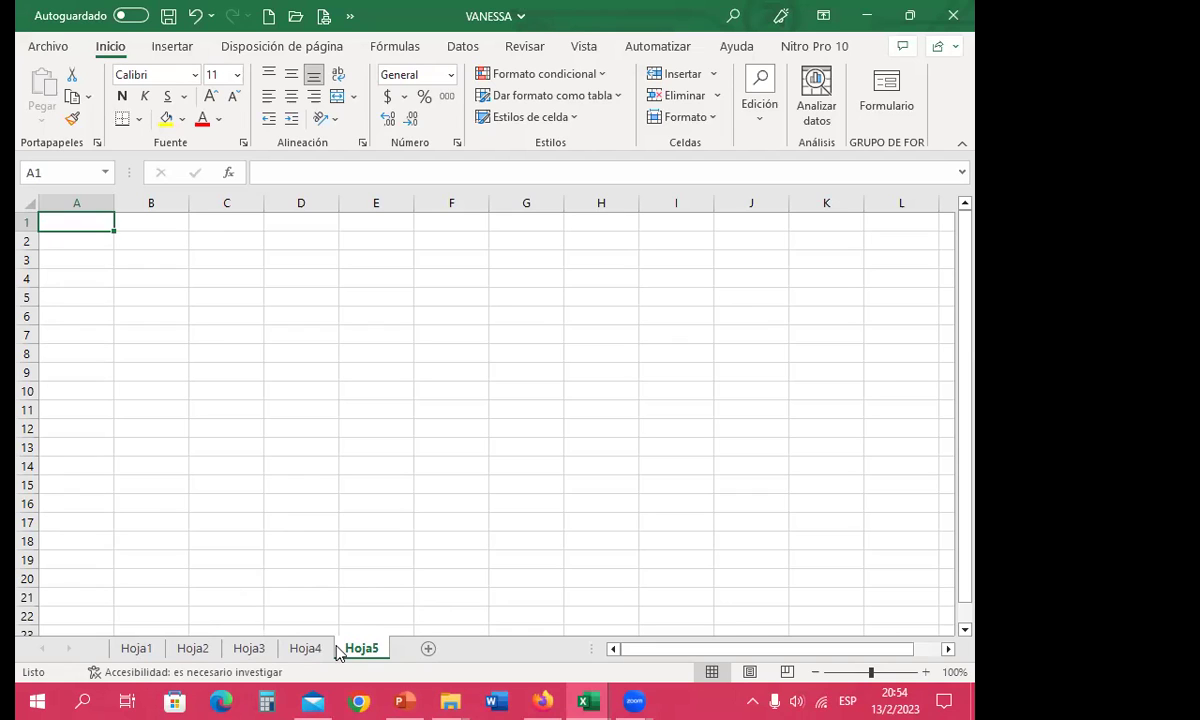
pyautogui.rightClick(355, 652)
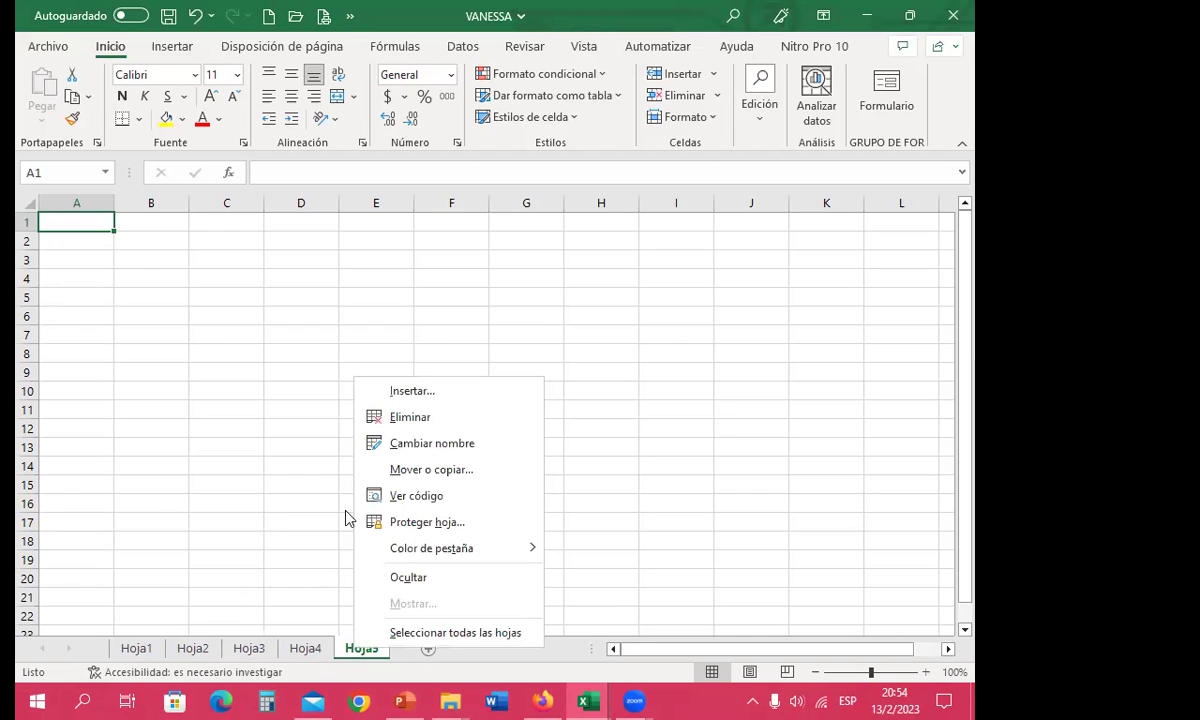
pyautogui.click(345, 648)
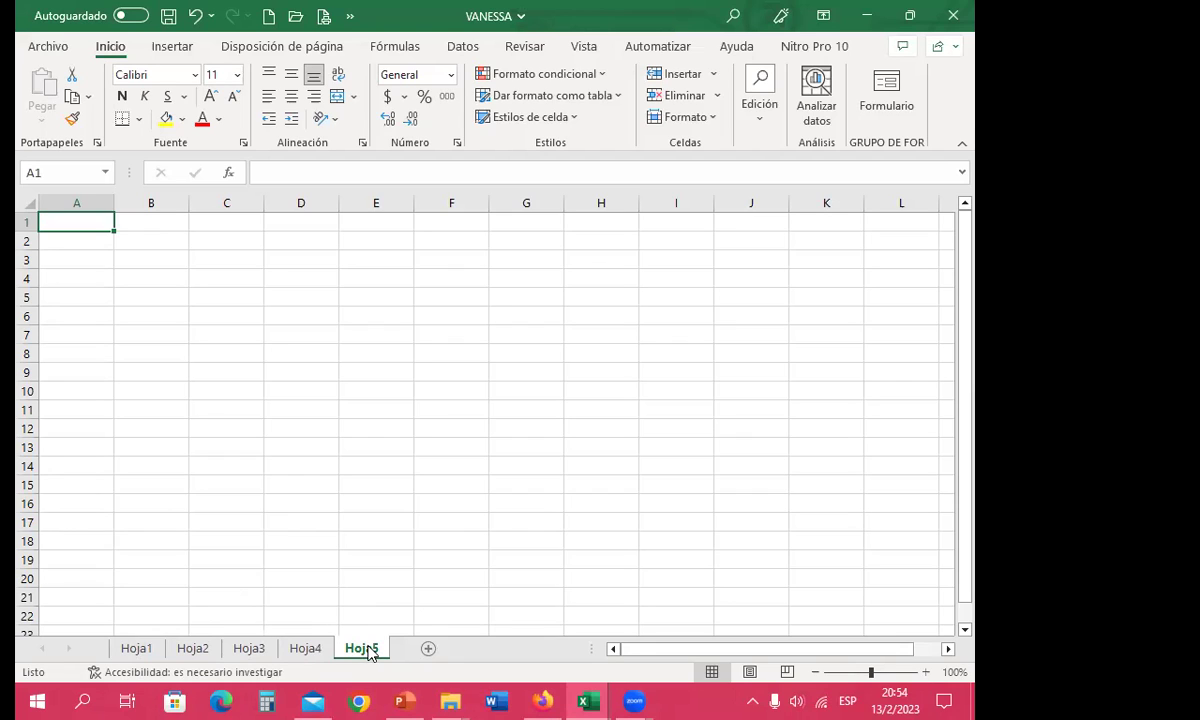
# - Insert three new worksheets, Hoja6 to Hoja8, with Shift+F11
pyautogui.hotkey('shift', 'F11')
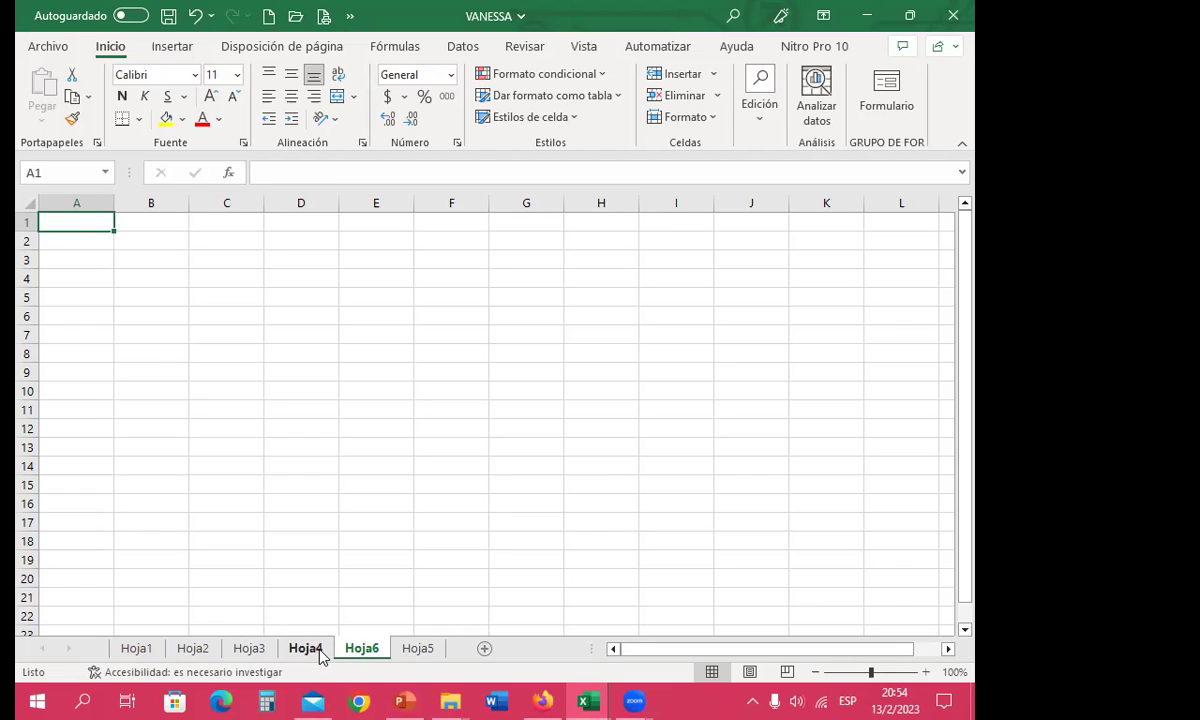
pyautogui.hotkey('shift', 'F11')
pyautogui.hotkey('shift', 'F11')
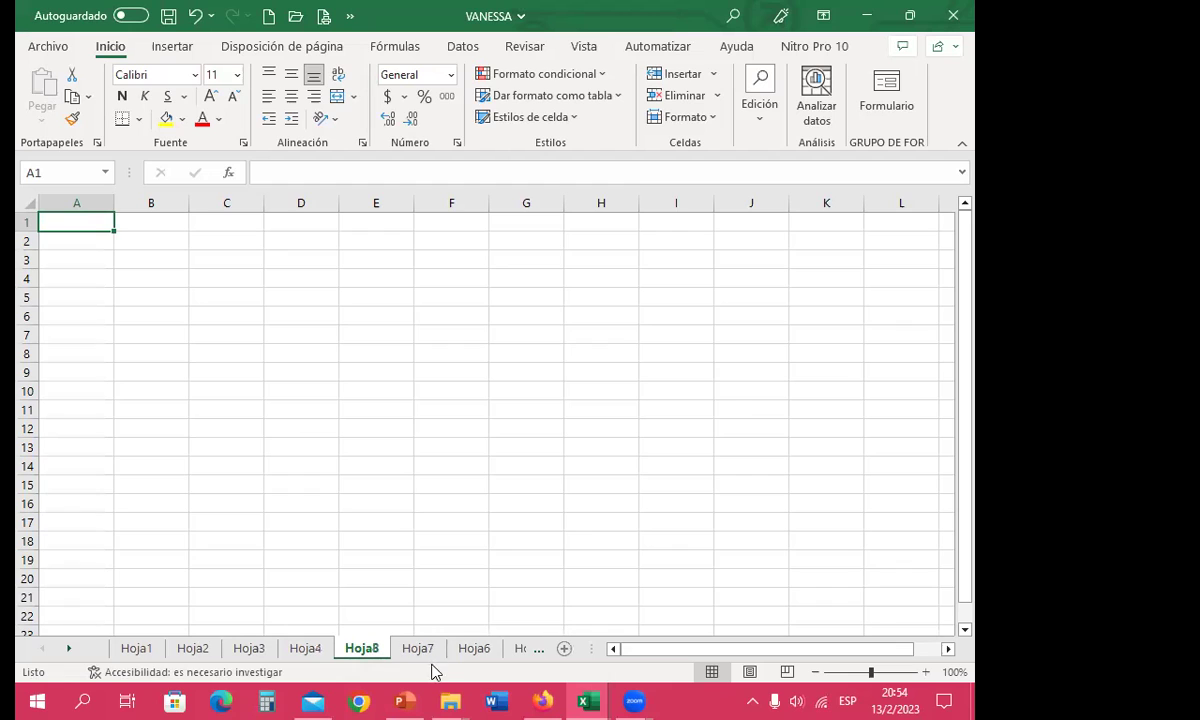
pyautogui.hotkey('shift', 'F11')
pyautogui.hotkey('shift', 'F11')
pyautogui.hotkey('shift', 'F11')
pyautogui.hotkey('shift', 'F11')
pyautogui.hotkey('shift', 'F11')
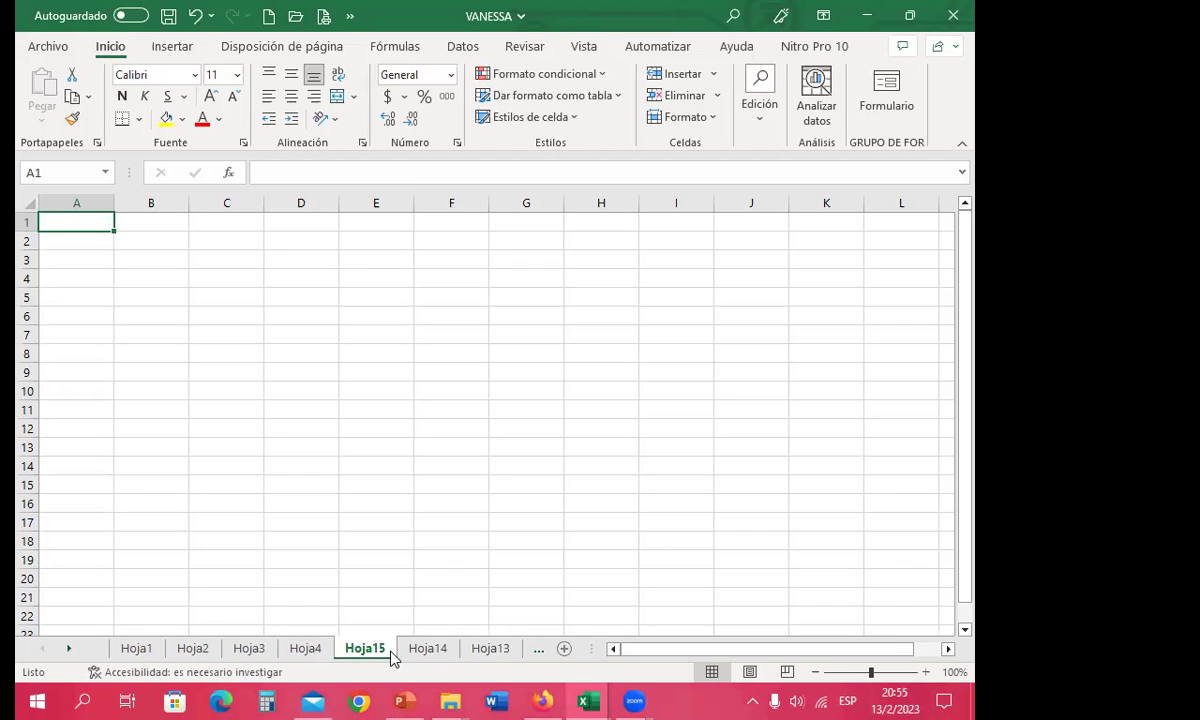
# - Add further worksheets with the + button and the Insertar dialog, reaching Hoja20
pyautogui.click(564, 648)
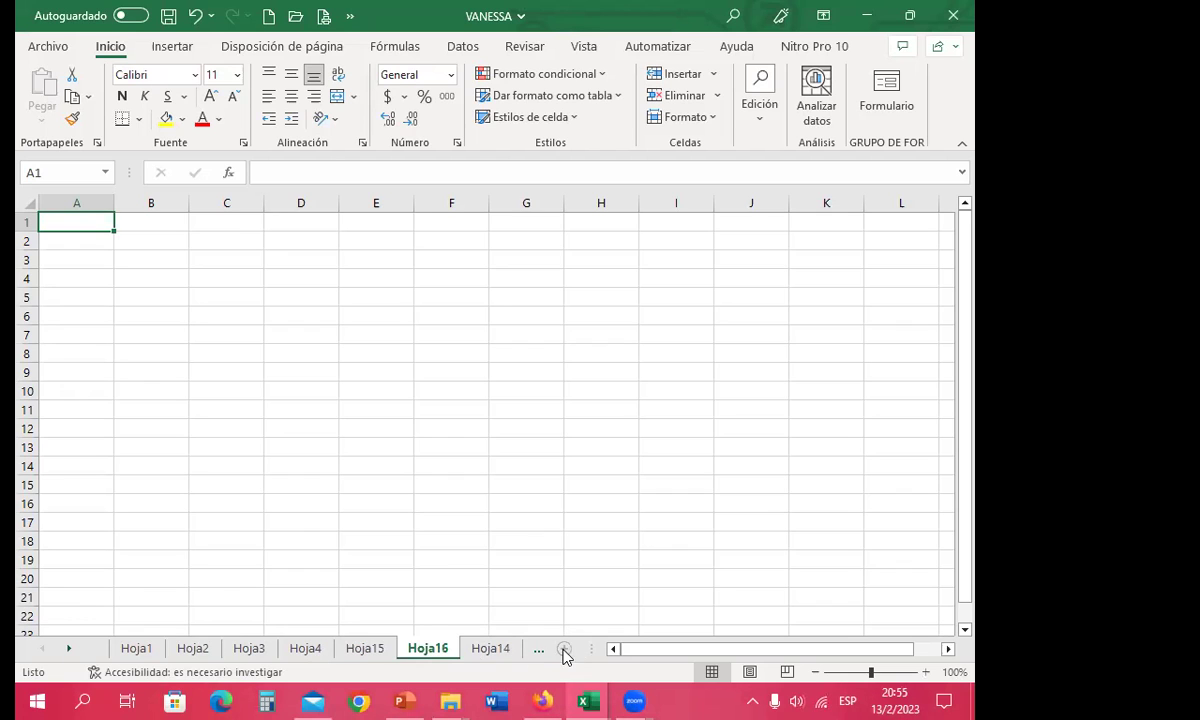
pyautogui.rightClick(355, 649)
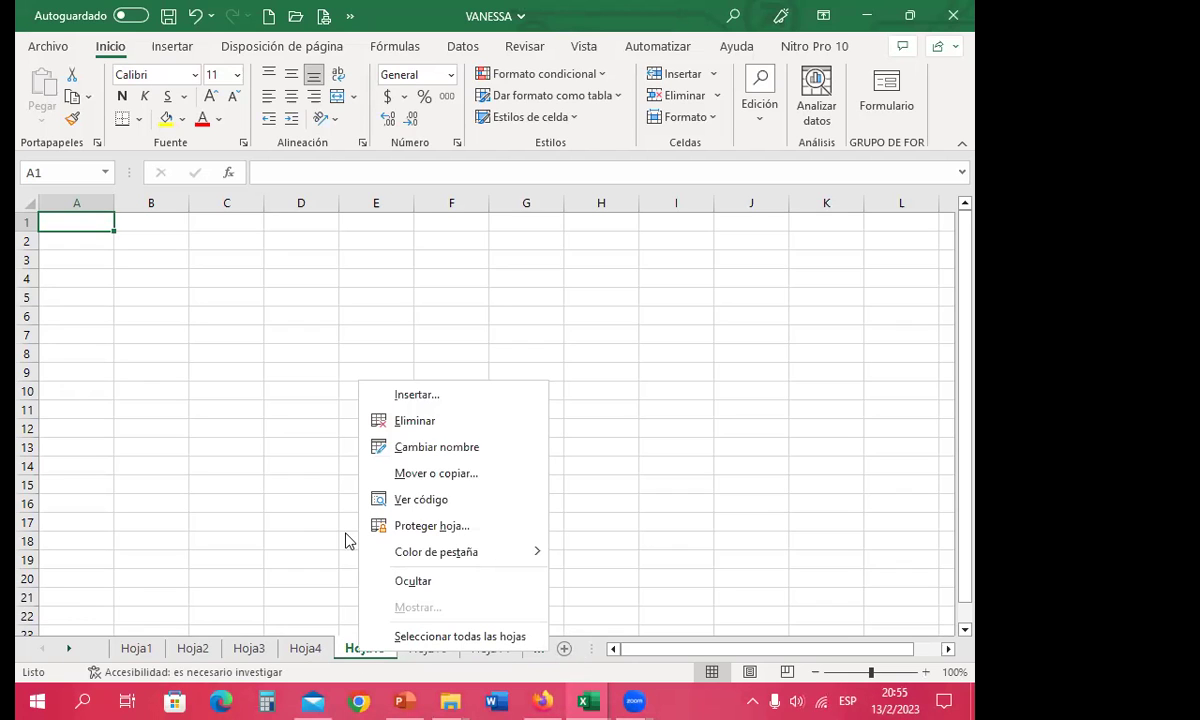
pyautogui.click(429, 402)
pyautogui.click(569, 543)
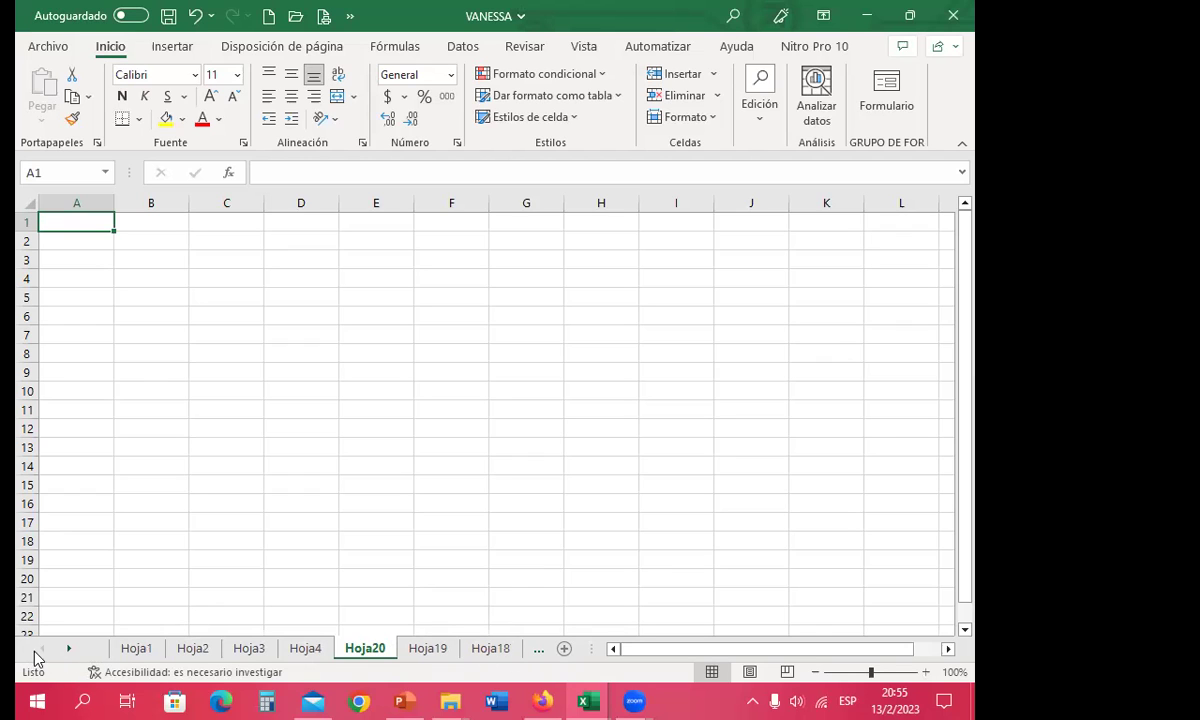
# - Scroll the tab bar to the earliest-added sheets and view Hoja8, then Hoja5
pyautogui.click(69, 649)
pyautogui.click(69, 650)
pyautogui.click(69, 650)
pyautogui.click(69, 650)
pyautogui.click(69, 650)
pyautogui.click(69, 650)
pyautogui.click(69, 650)
pyautogui.click(69, 650)
pyautogui.click(69, 650)
pyautogui.click(69, 650)
pyautogui.click(69, 650)
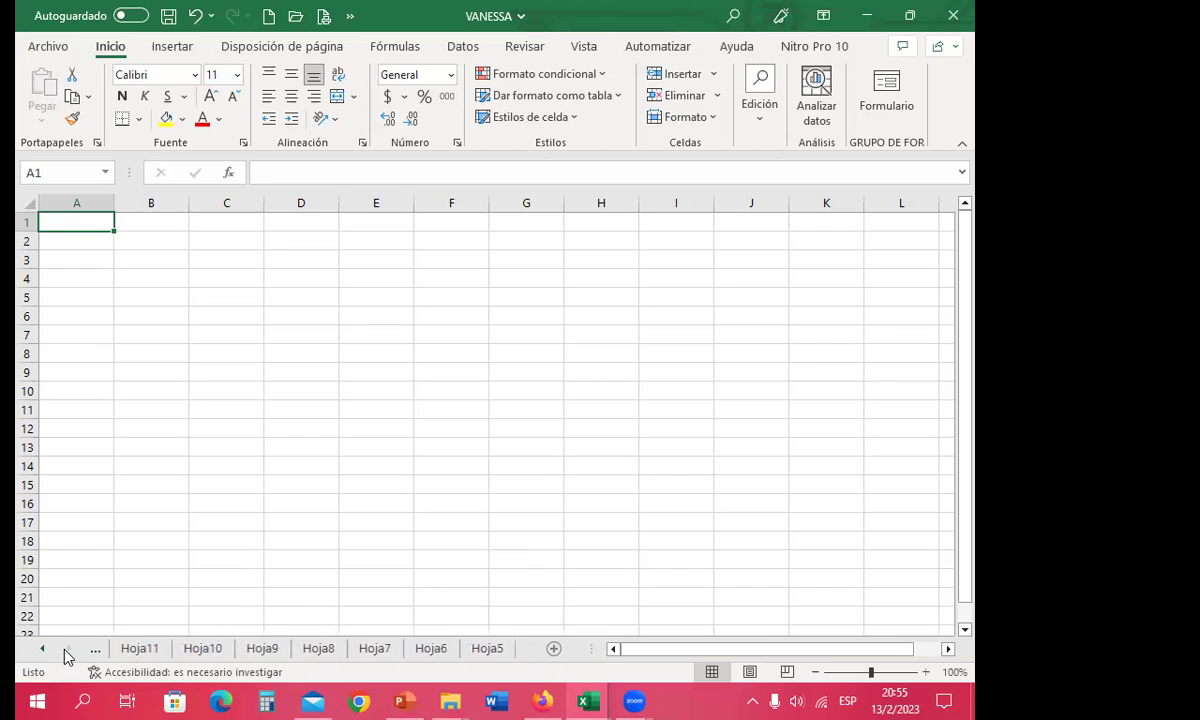
pyautogui.click(319, 648)
pyautogui.click(484, 655)
# - Scroll the sheet tab bar back in the other direction
pyautogui.click(42, 650)
pyautogui.click(42, 650)
pyautogui.click(42, 650)
pyautogui.click(42, 650)
pyautogui.click(43, 652)
pyautogui.click(43, 652)
pyautogui.click(43, 652)
pyautogui.click(43, 652)
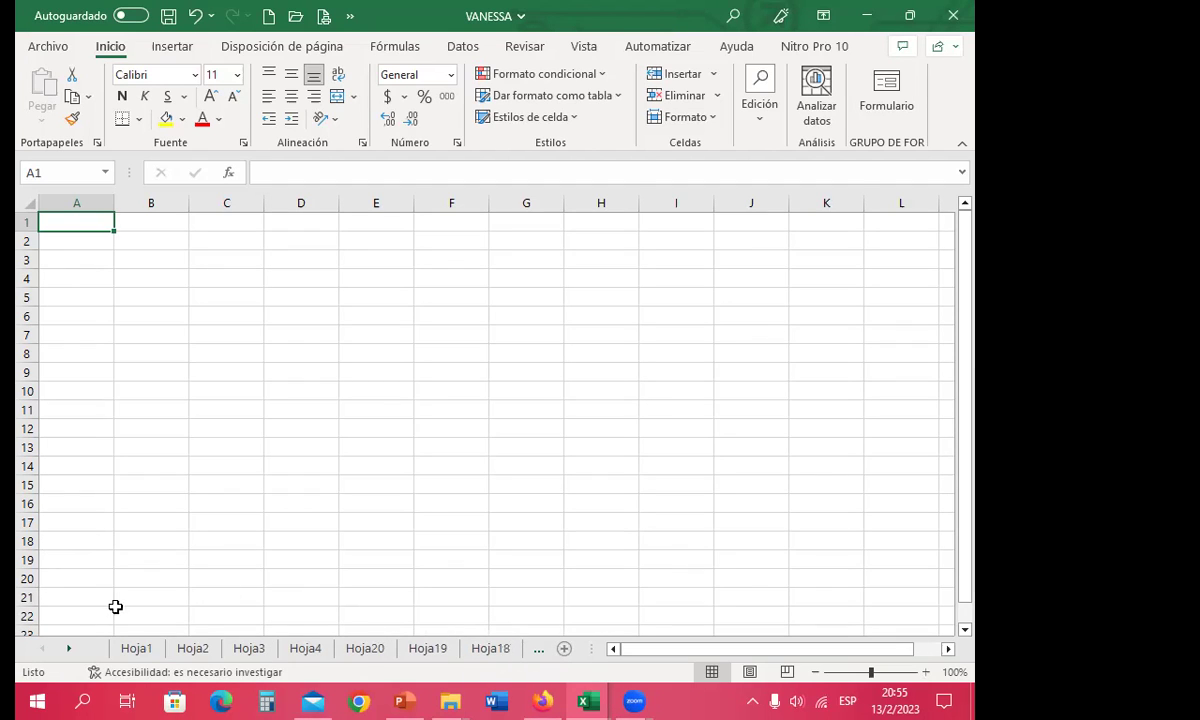
# - Go to sheet Hoja11 by picking it from the Activar sheet list
pyautogui.rightClick(70, 652)
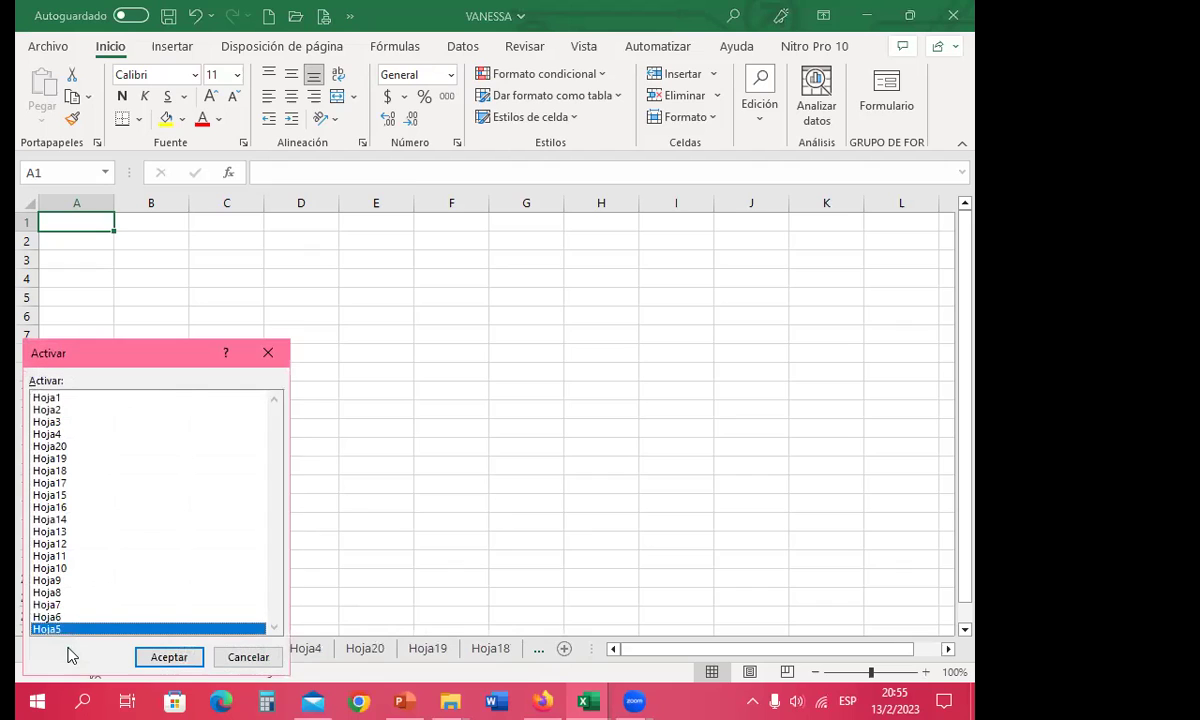
pyautogui.click(46, 558)
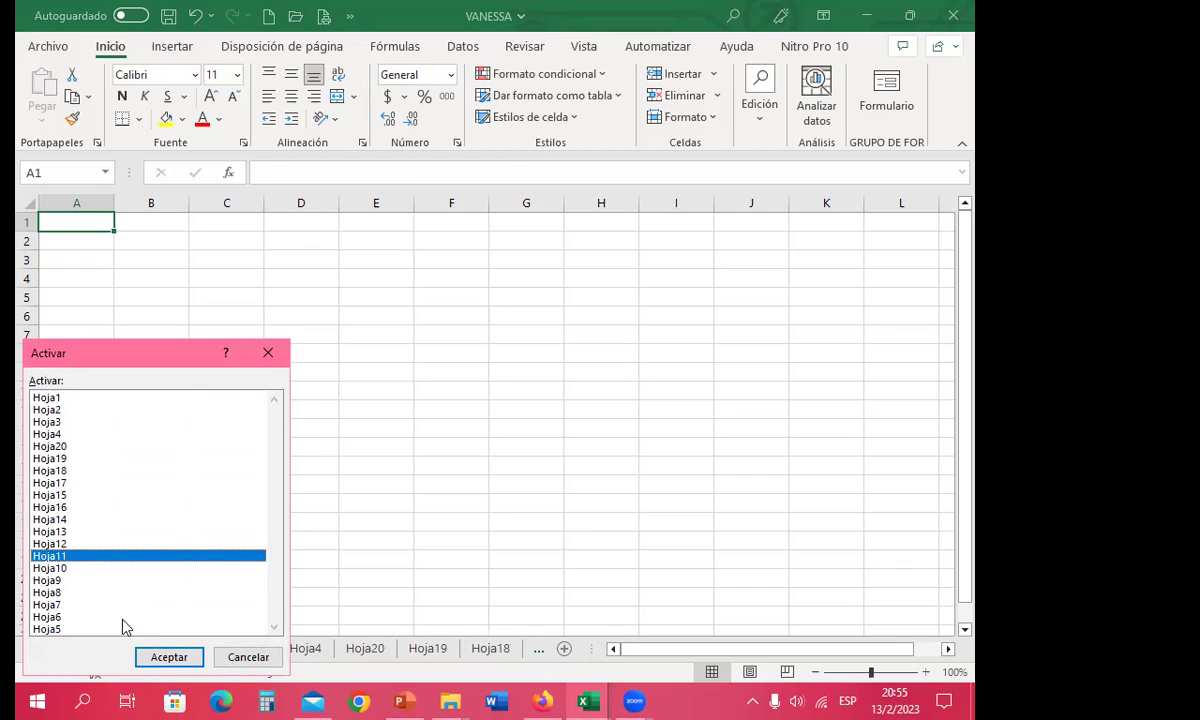
pyautogui.click(168, 658)
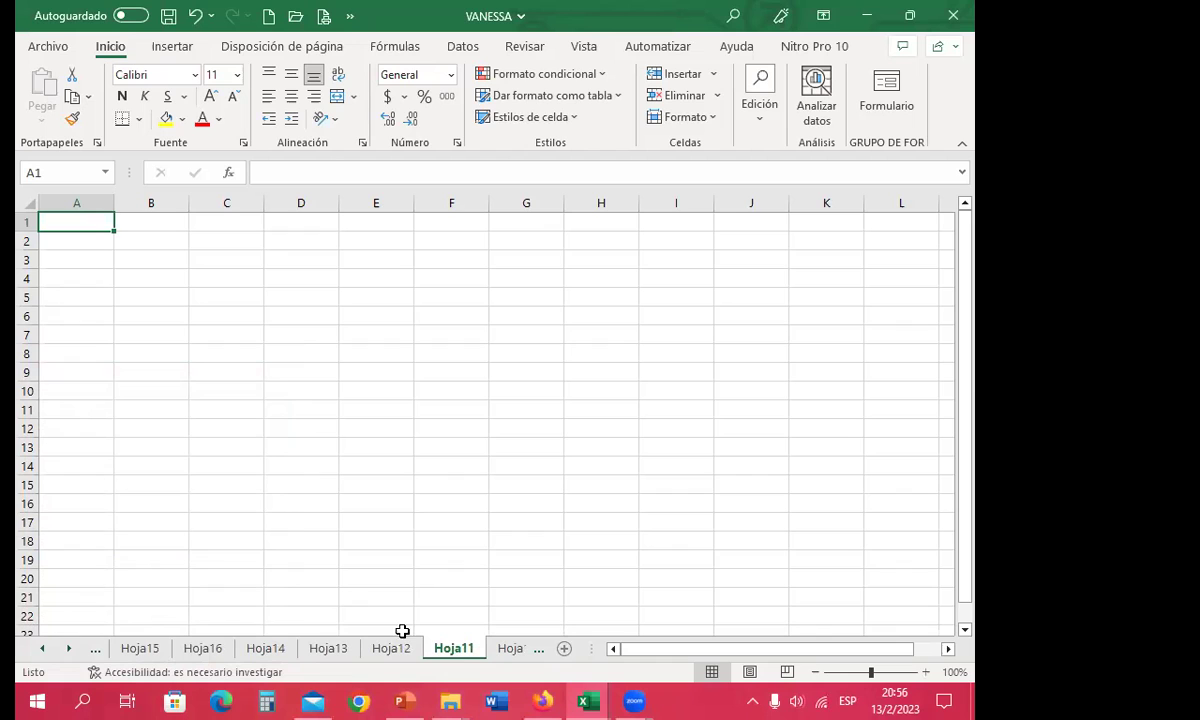
# - Return to Hoja1 by picking it from the Activar sheet list
pyautogui.rightClick(43, 653)
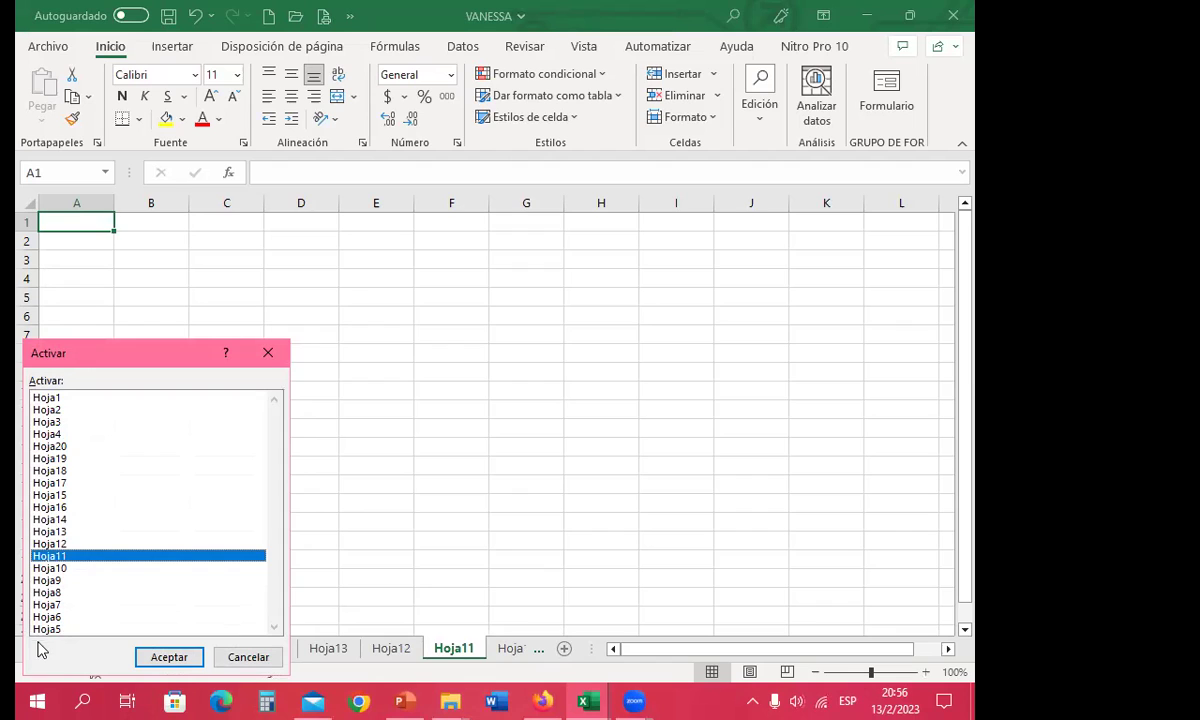
pyautogui.click(41, 399)
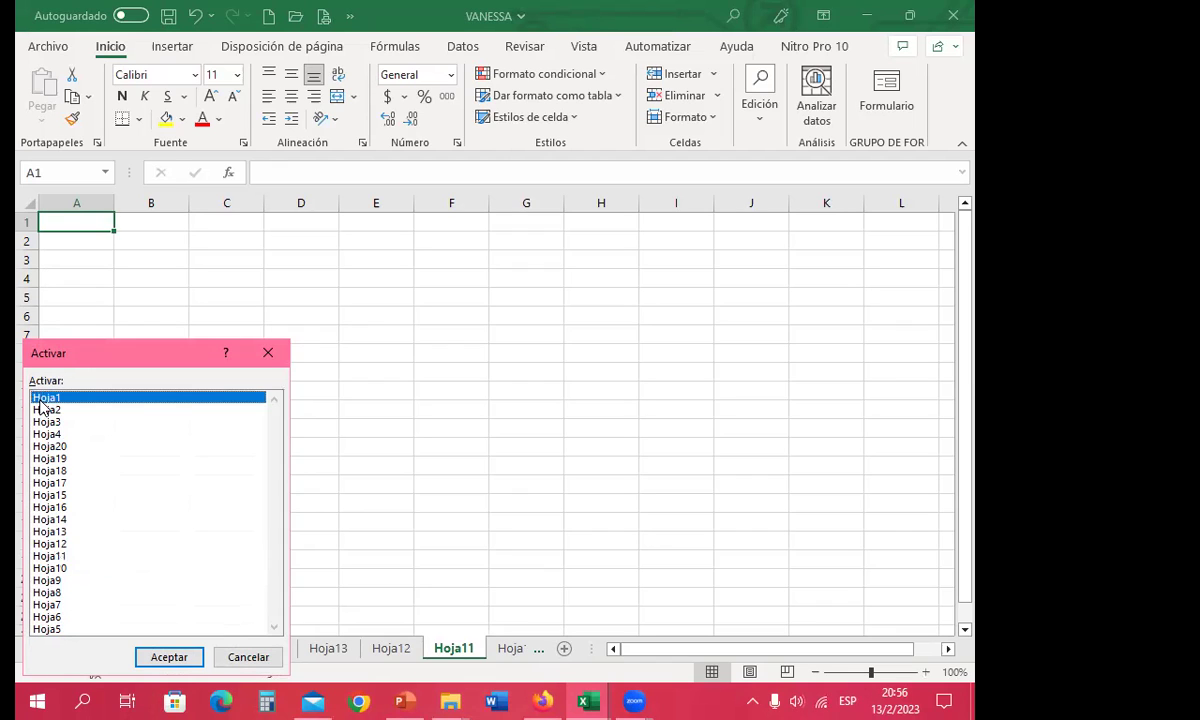
pyautogui.click(169, 658)
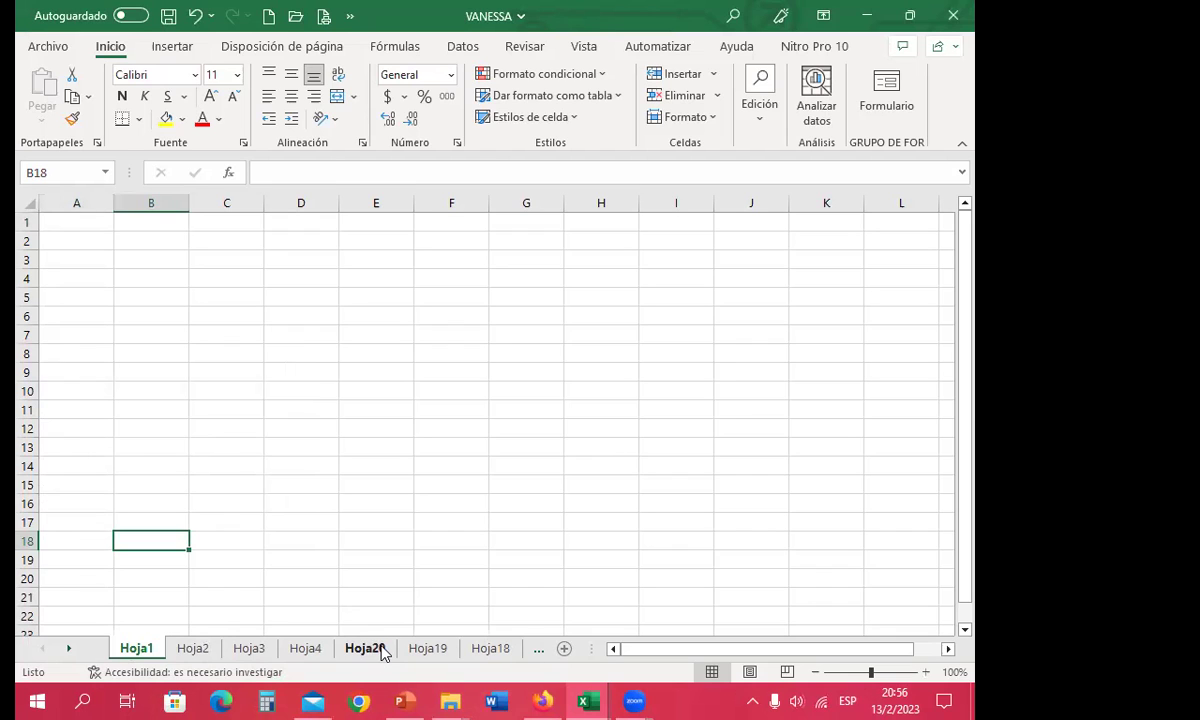
# - Group all twenty sheets with Seleccionar todas las hojas from the Hoja2 tab menu
pyautogui.rightClick(194, 652)
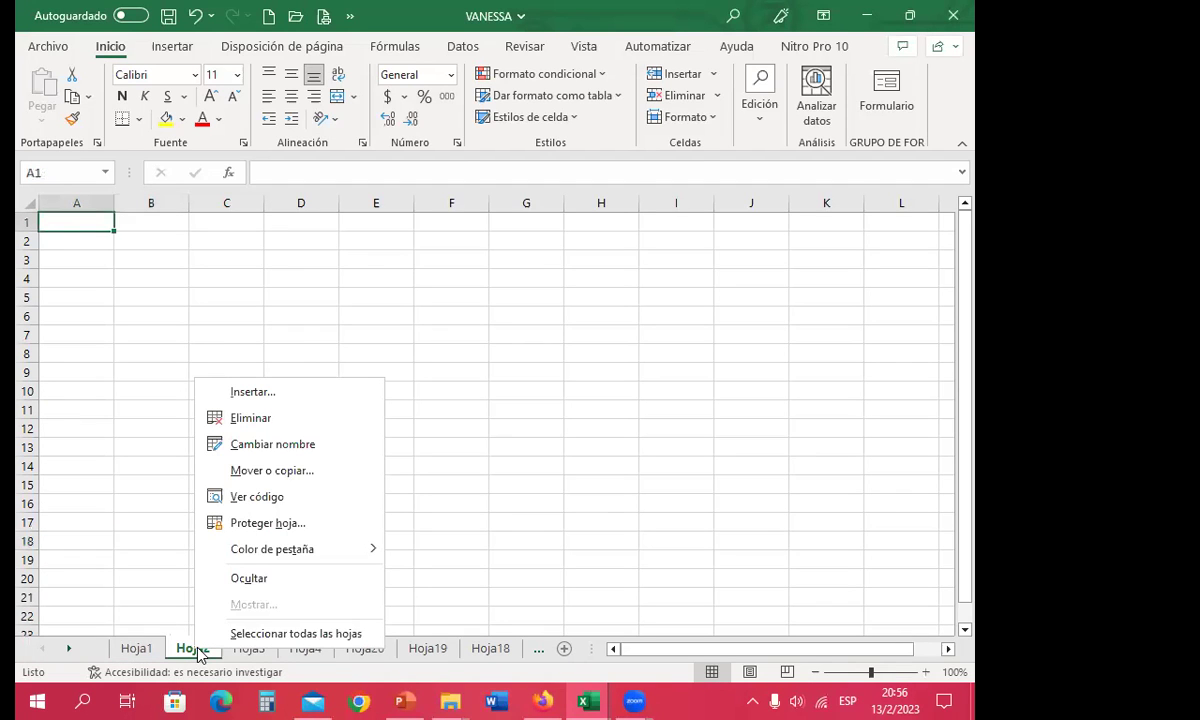
pyautogui.click(267, 638)
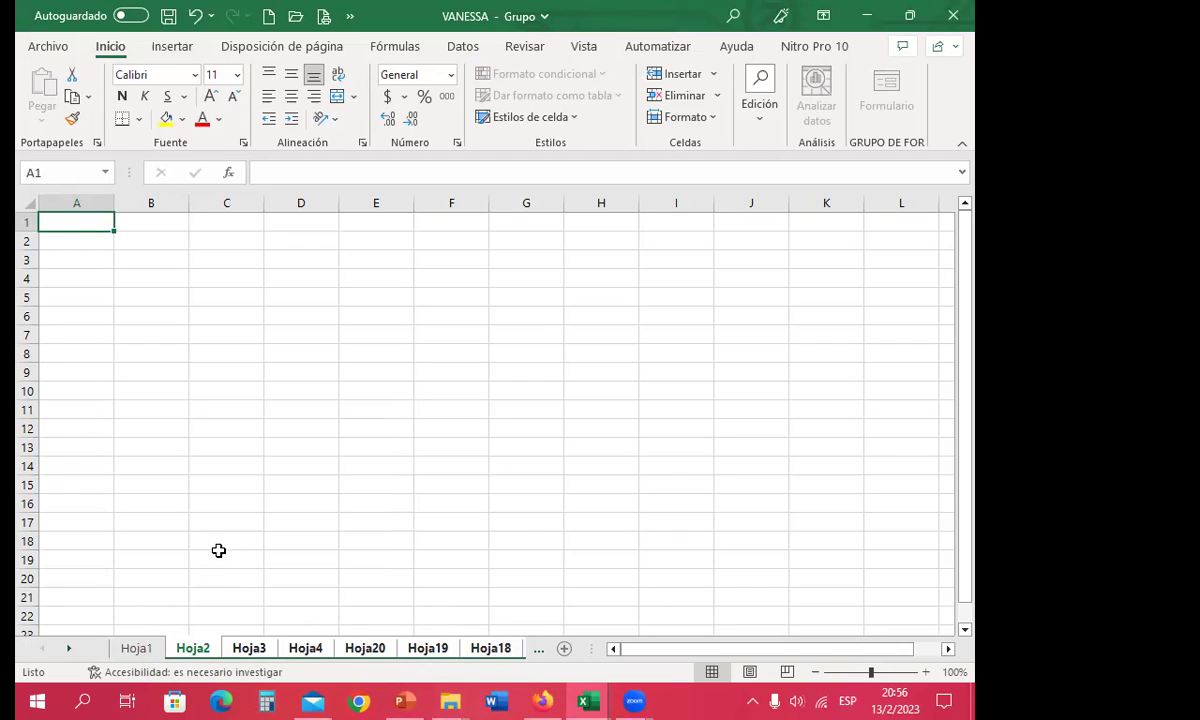
pyautogui.rightClick(249, 652)
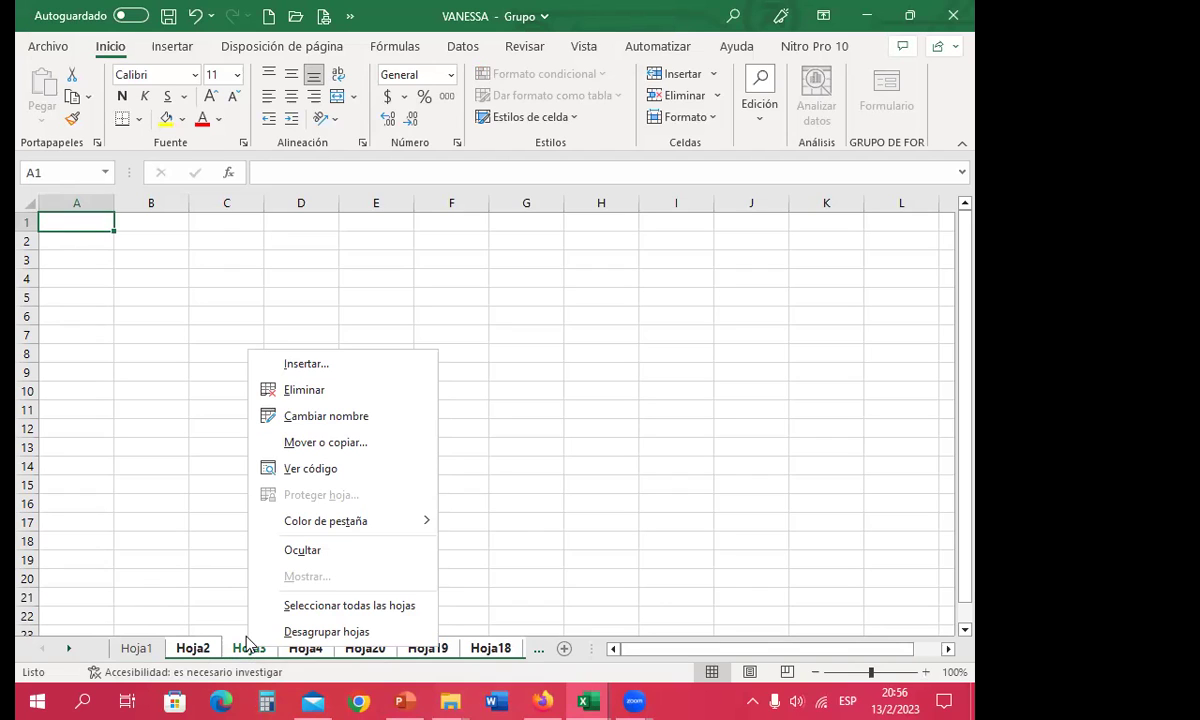
# - Delete the grouped sheets with Eliminar, leaving Hoja1, then select cells B20, C22 and D20
pyautogui.click(316, 391)
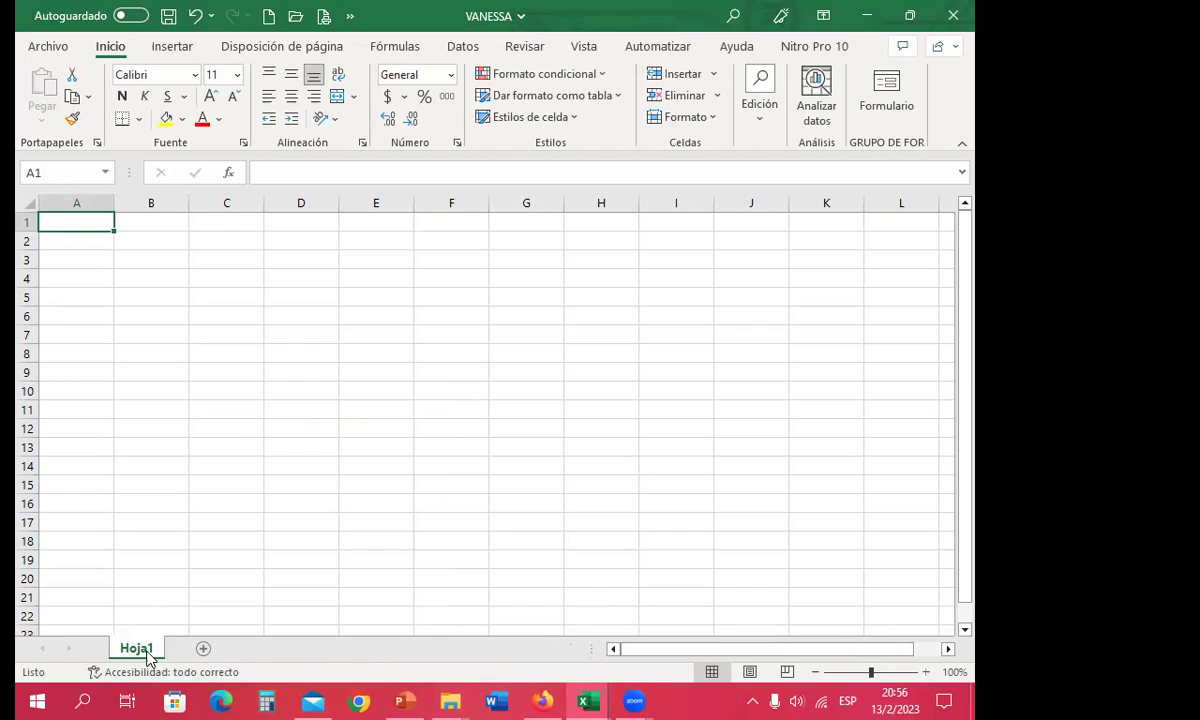
pyautogui.click(175, 573)
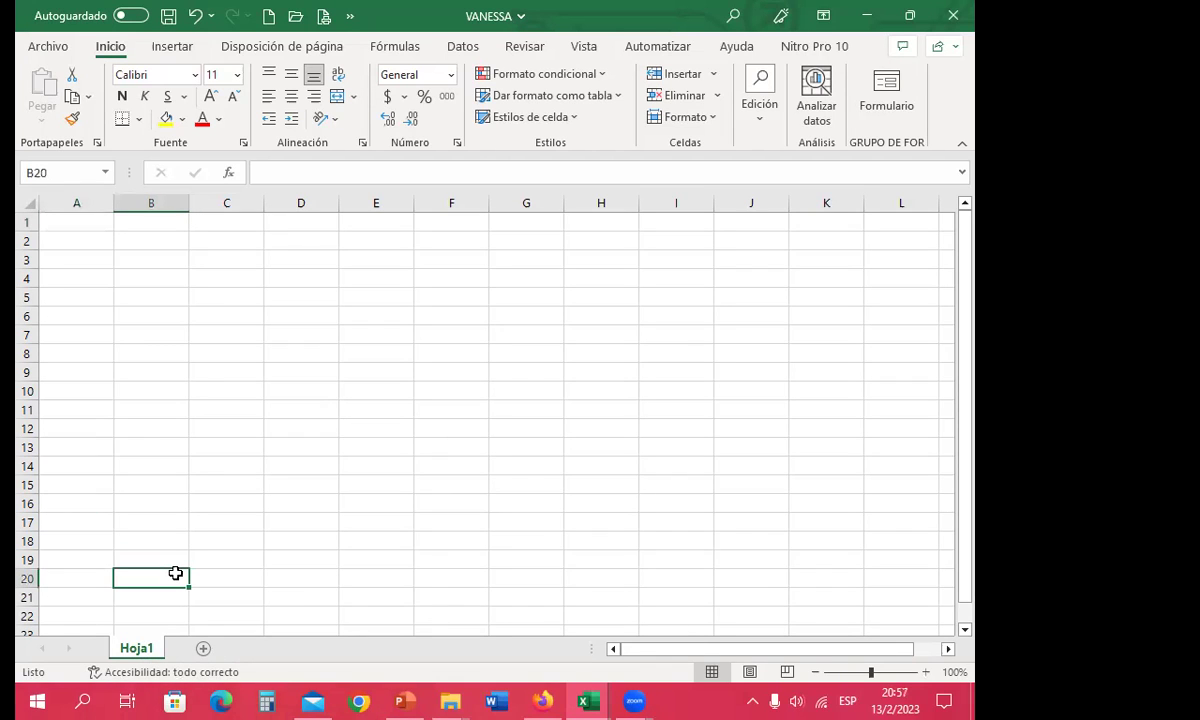
pyautogui.click(250, 612)
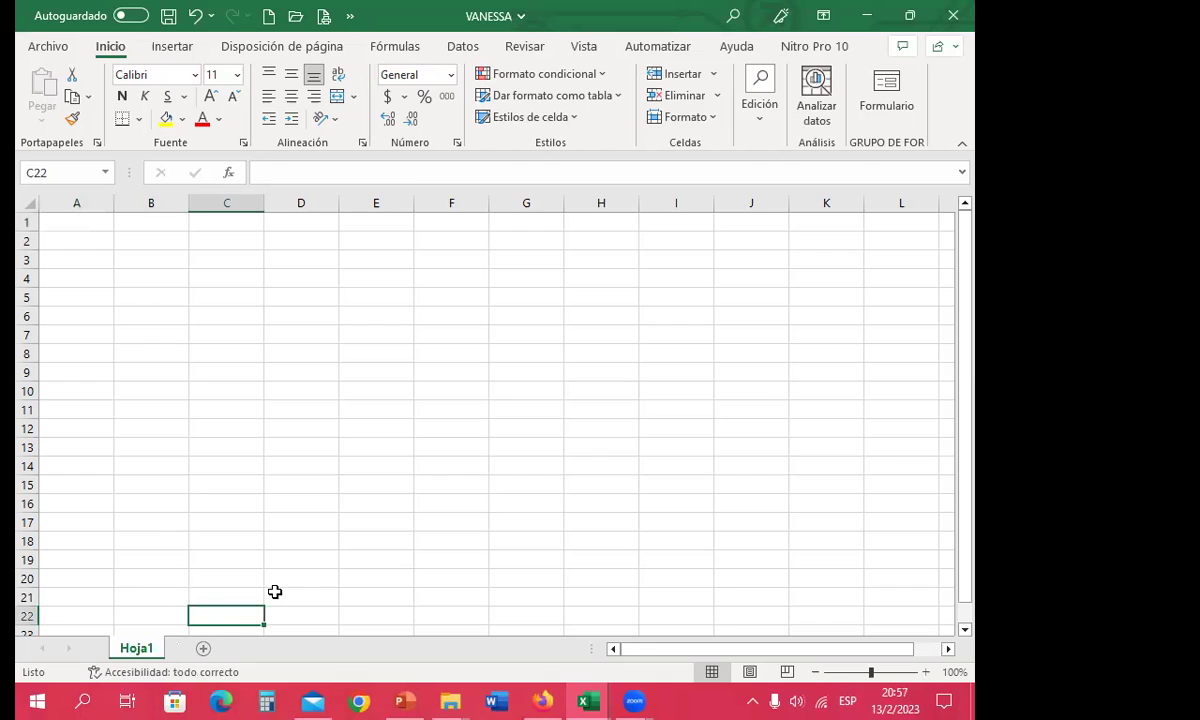
pyautogui.click(266, 580)
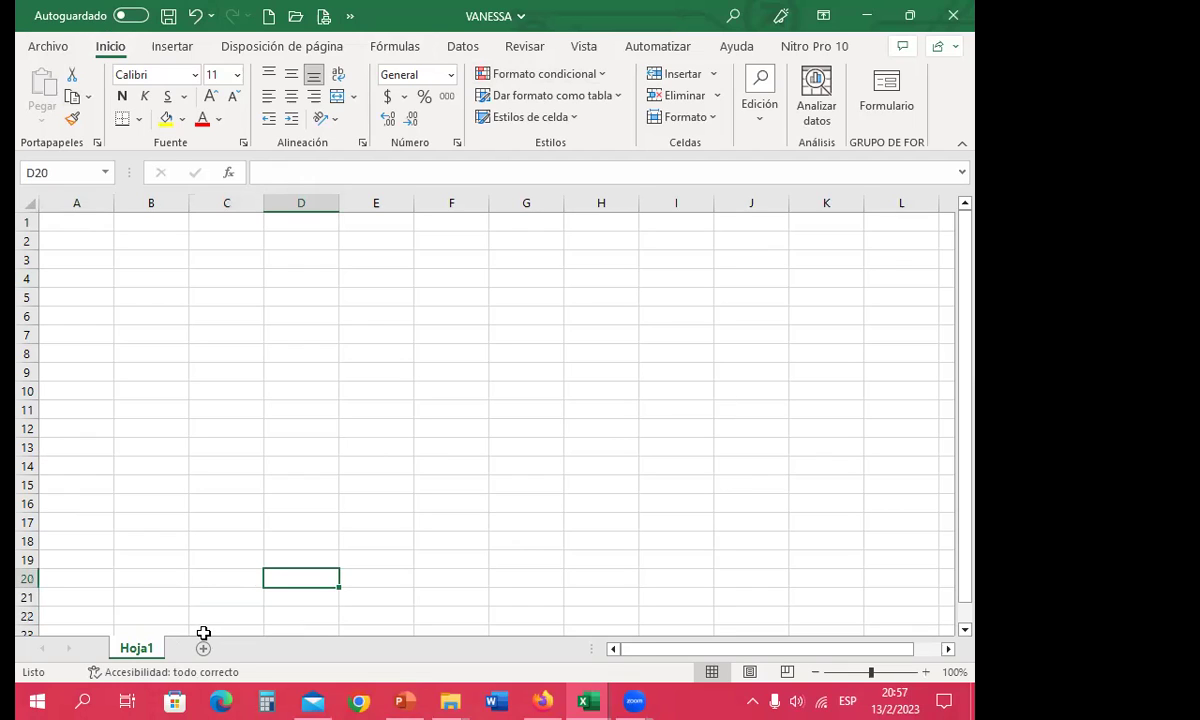
# - Add a new sheet Hoja21 after Hoja1, then switch back to Hoja1
pyautogui.click(205, 650)
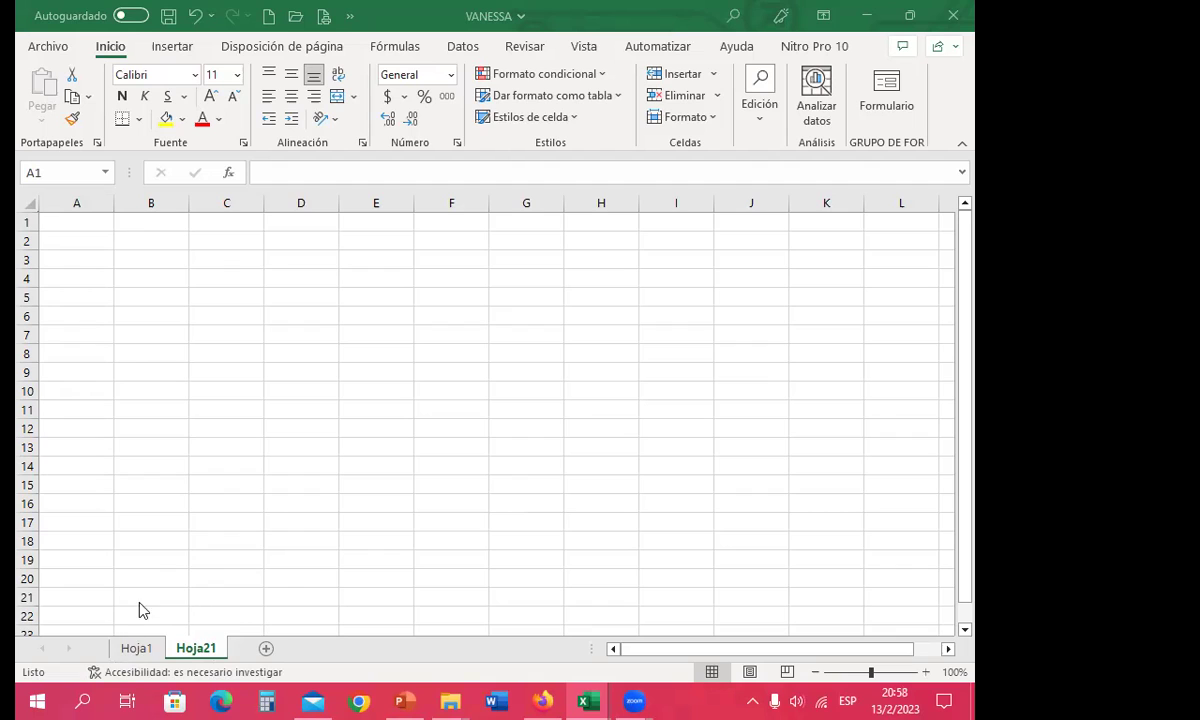
pyautogui.click(140, 652)
pyautogui.click(138, 650)
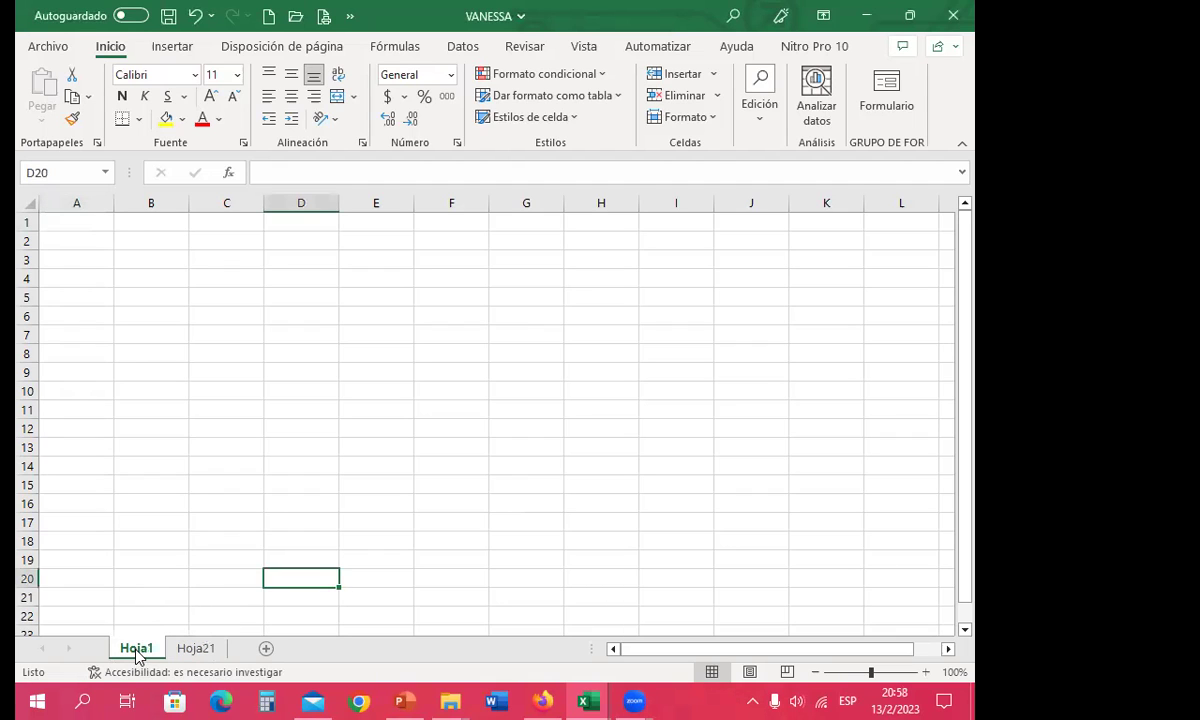
# - Select cell C7, then rename the Hoja1 tab to RANGO
pyautogui.click(224, 337)
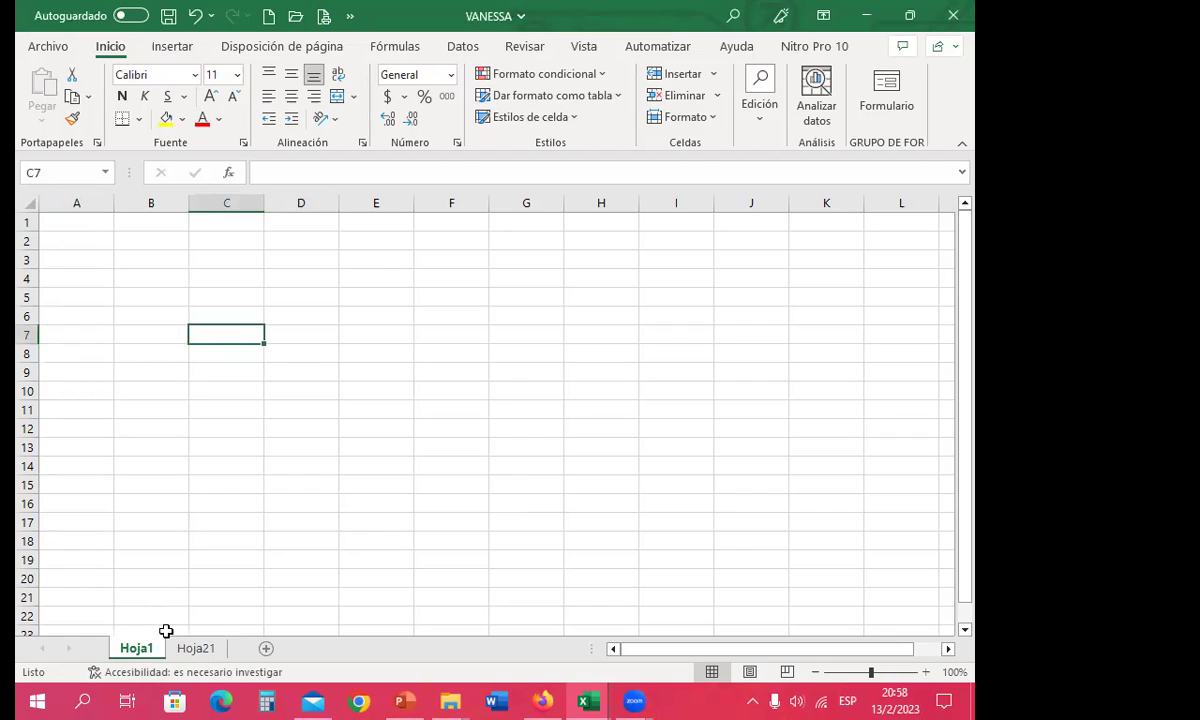
pyautogui.doubleClick(140, 650)
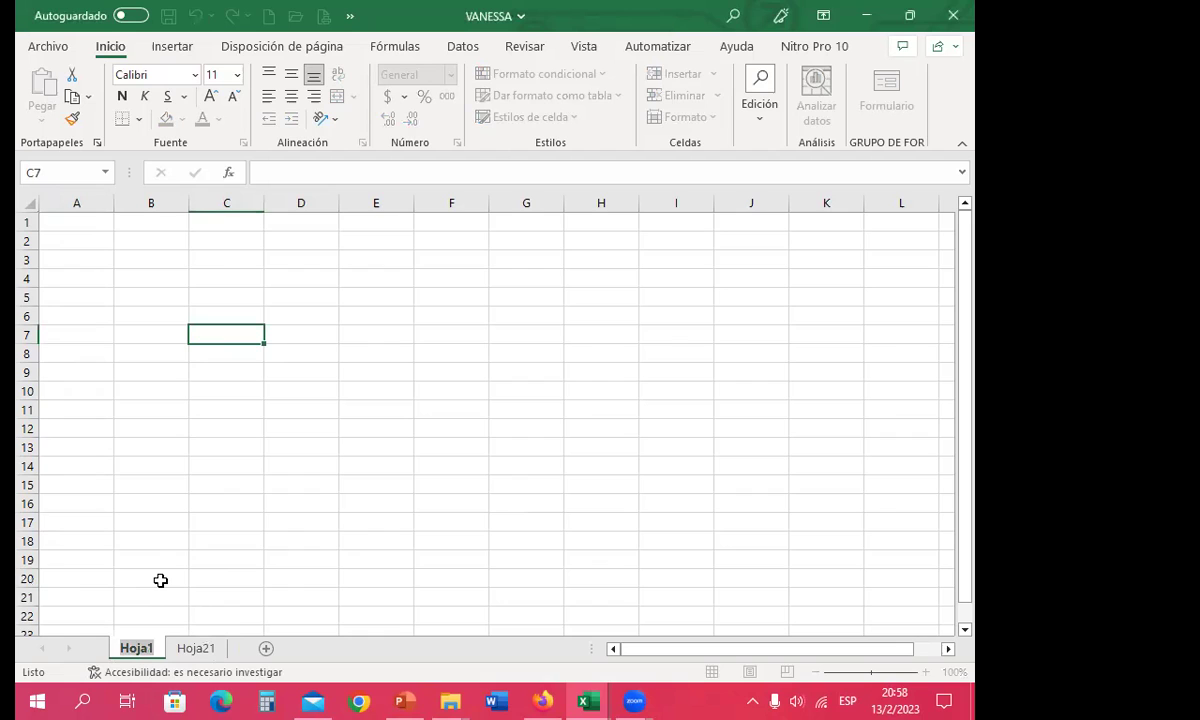
pyautogui.write('RANGO')
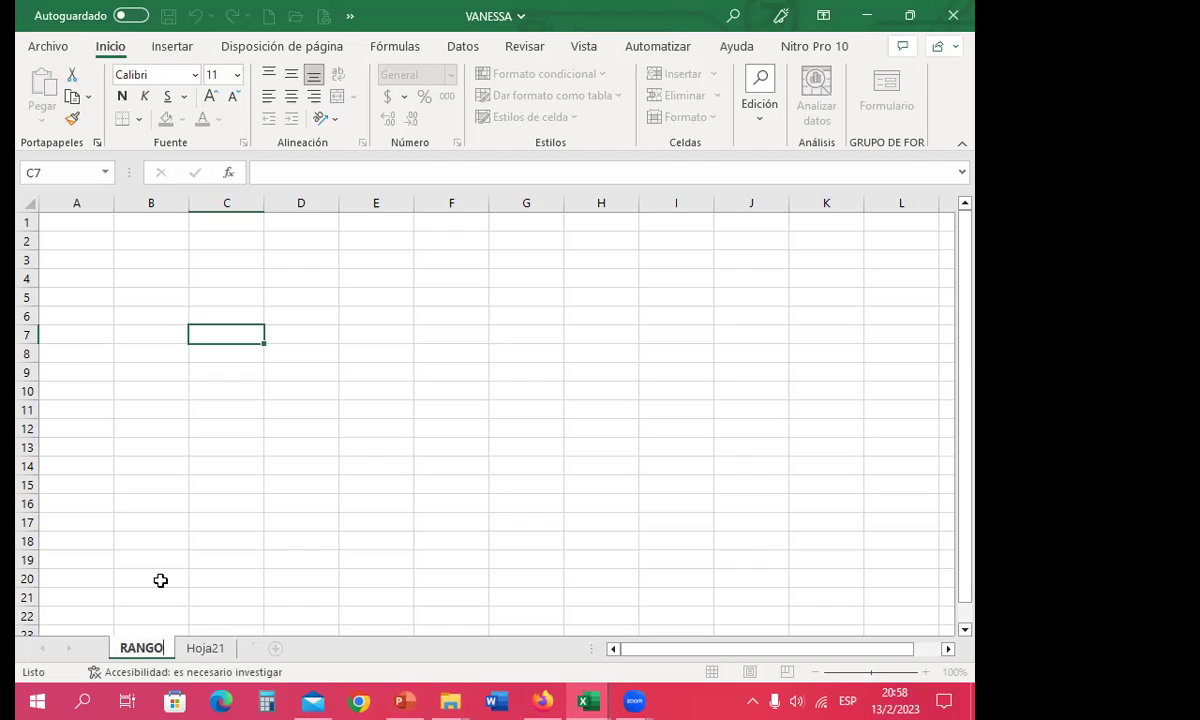
pyautogui.press('Return')
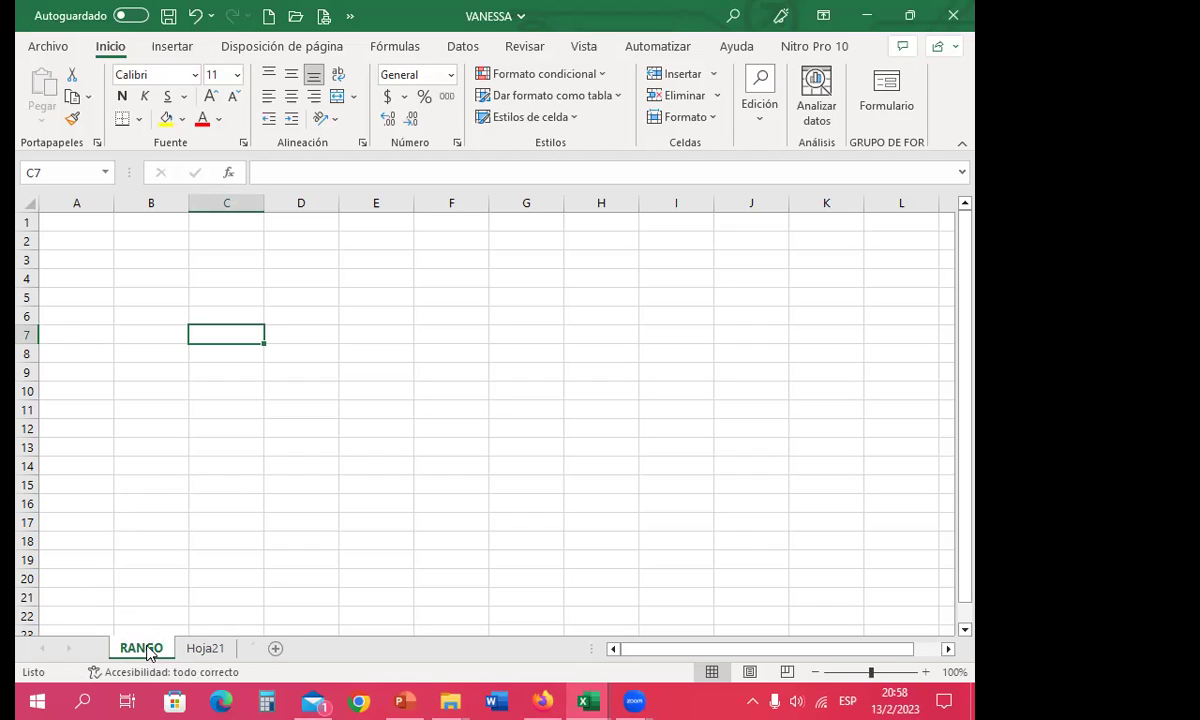
# - Colour the RANGO sheet tab red and the Hoja21 sheet tab yellow
pyautogui.rightClick(149, 652)
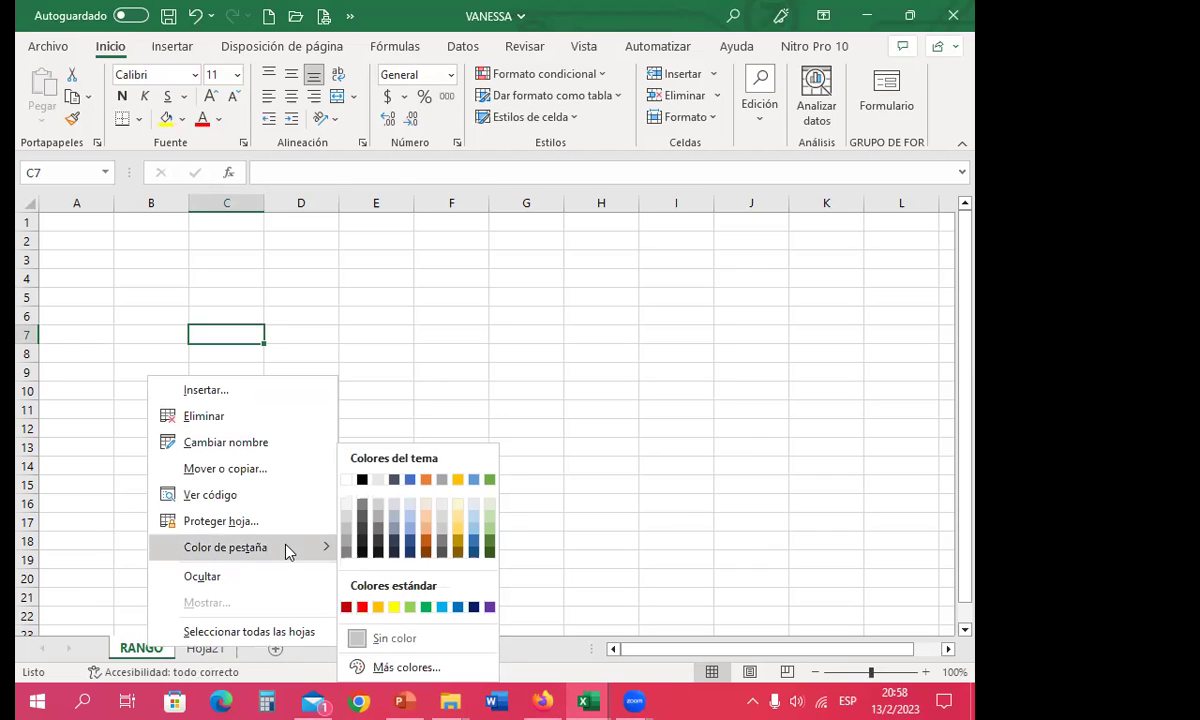
pyautogui.click(363, 608)
pyautogui.rightClick(210, 648)
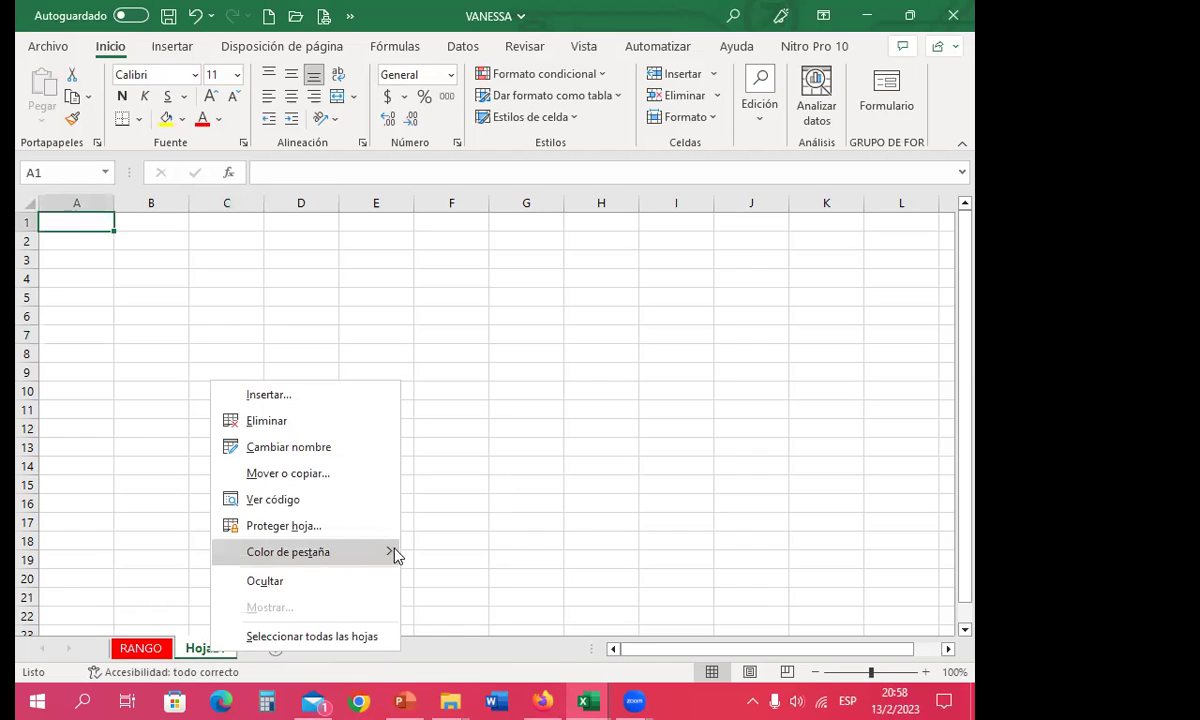
pyautogui.click(455, 610)
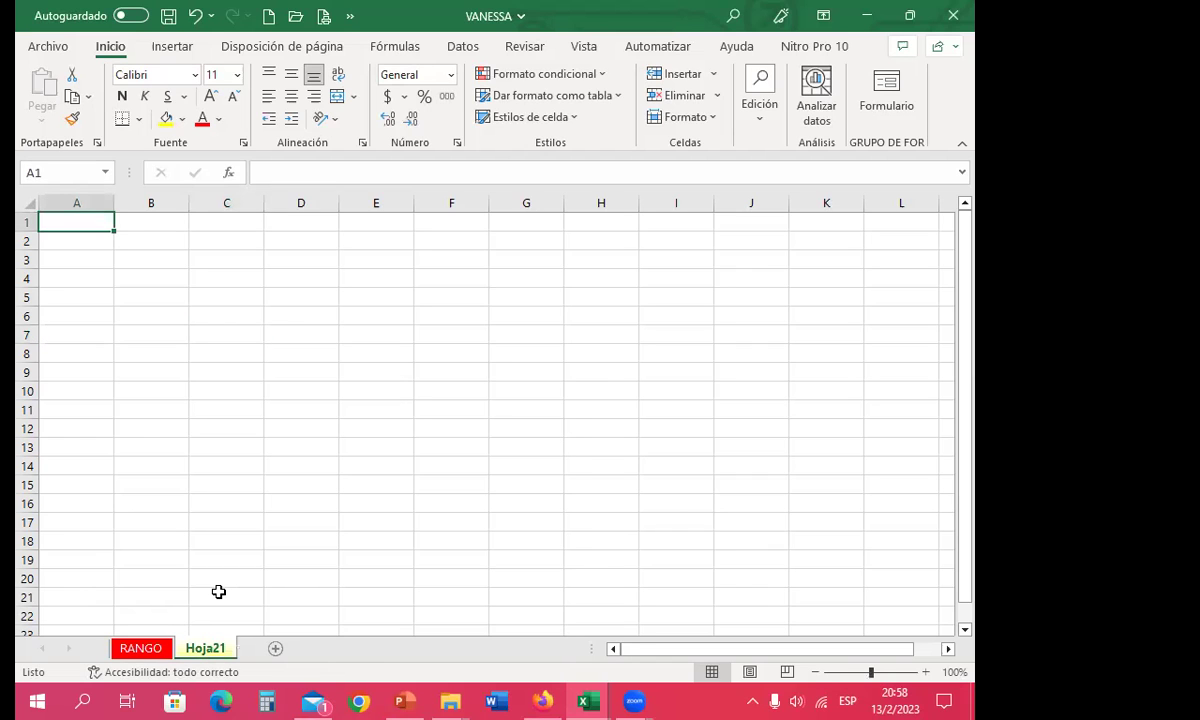
# - Switch between the RANGO and Hoja21 sheets, selecting cells C21 and B11 along the way
pyautogui.click(209, 592)
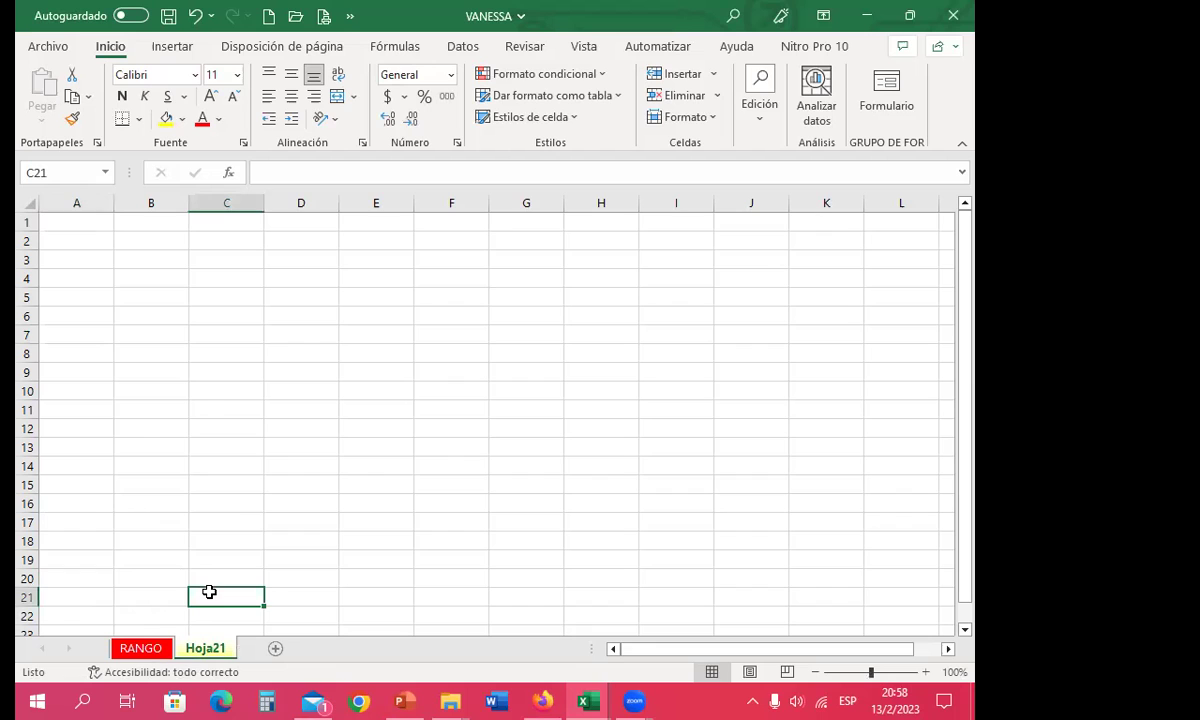
pyautogui.click(135, 647)
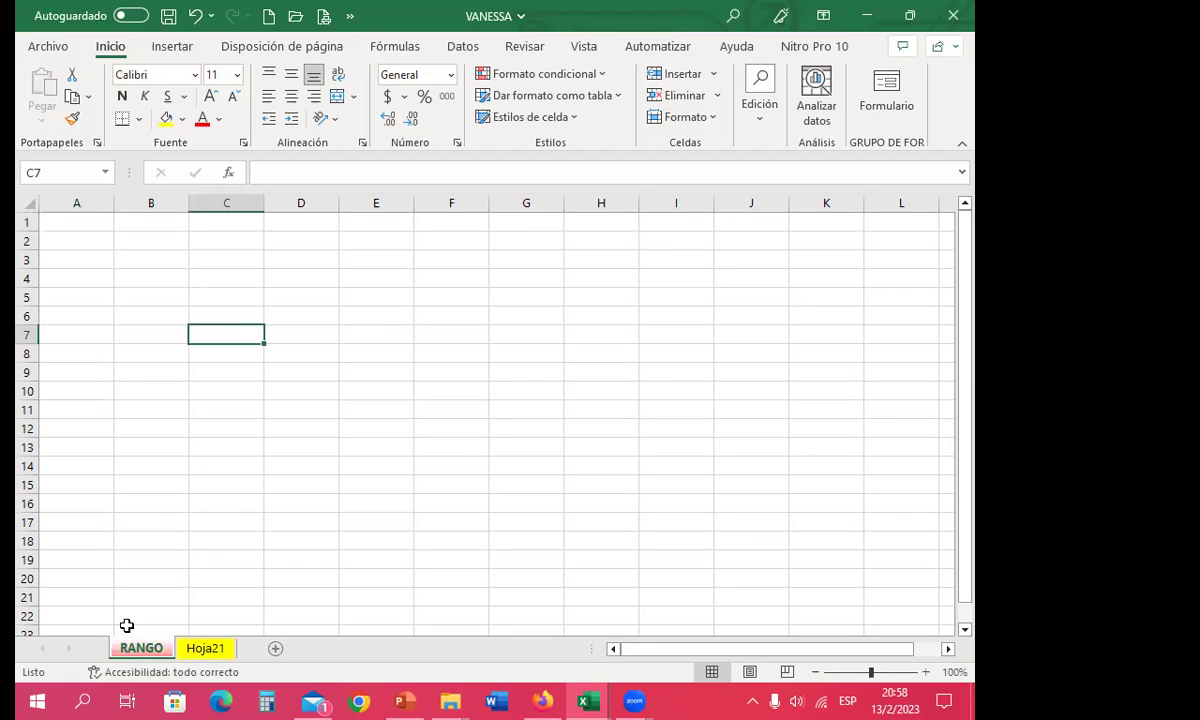
pyautogui.click(163, 412)
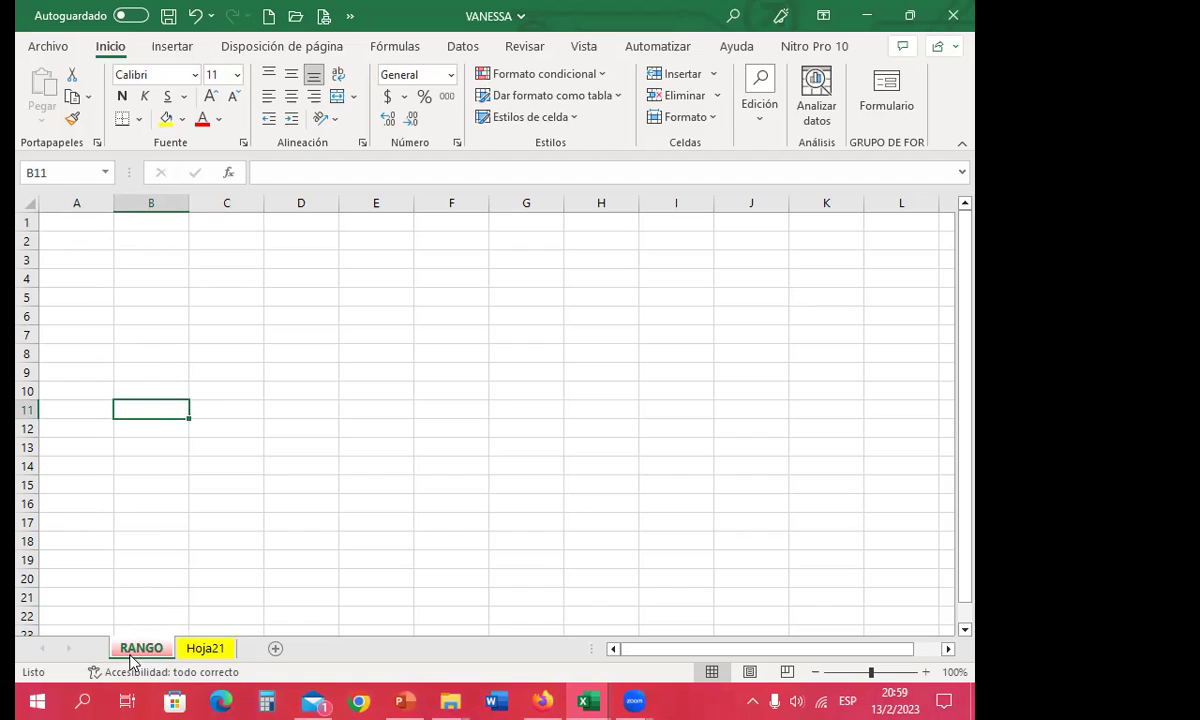
pyautogui.click(207, 650)
pyautogui.hotkey('ctrl', 'pageup')
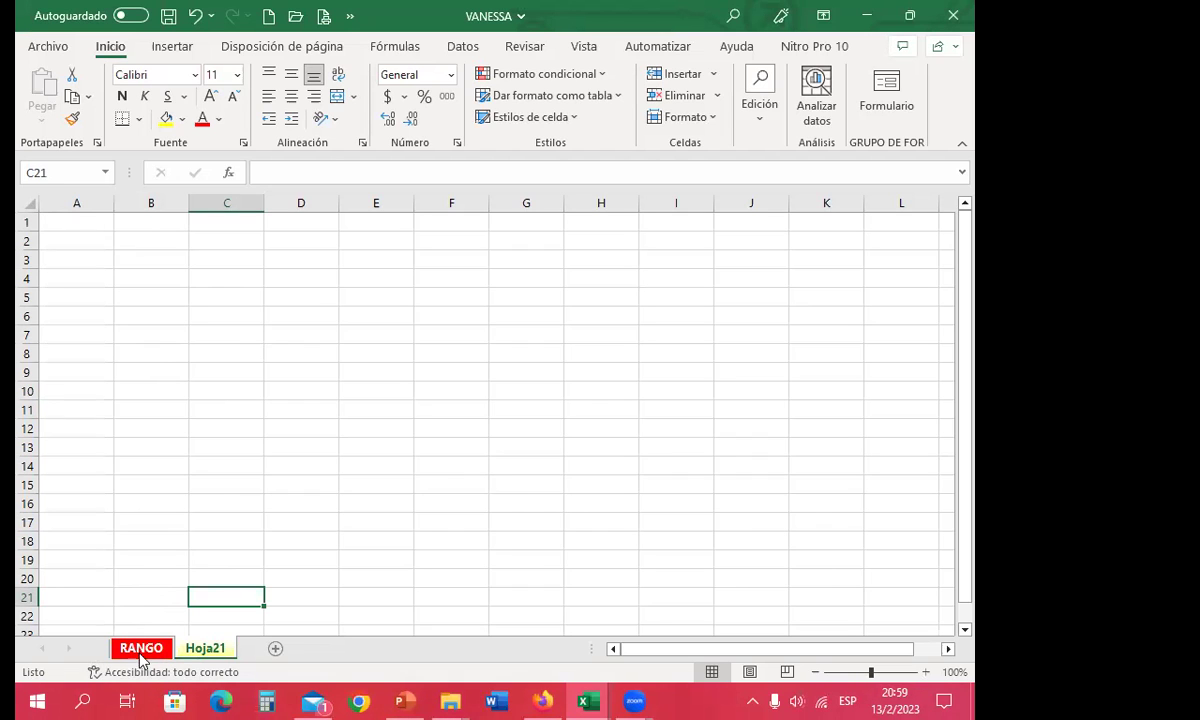
pyautogui.click(216, 650)
# - Add sheet Hoja22 and colour its tab a custom pink, RGB 241, 139, 149
pyautogui.click(275, 649)
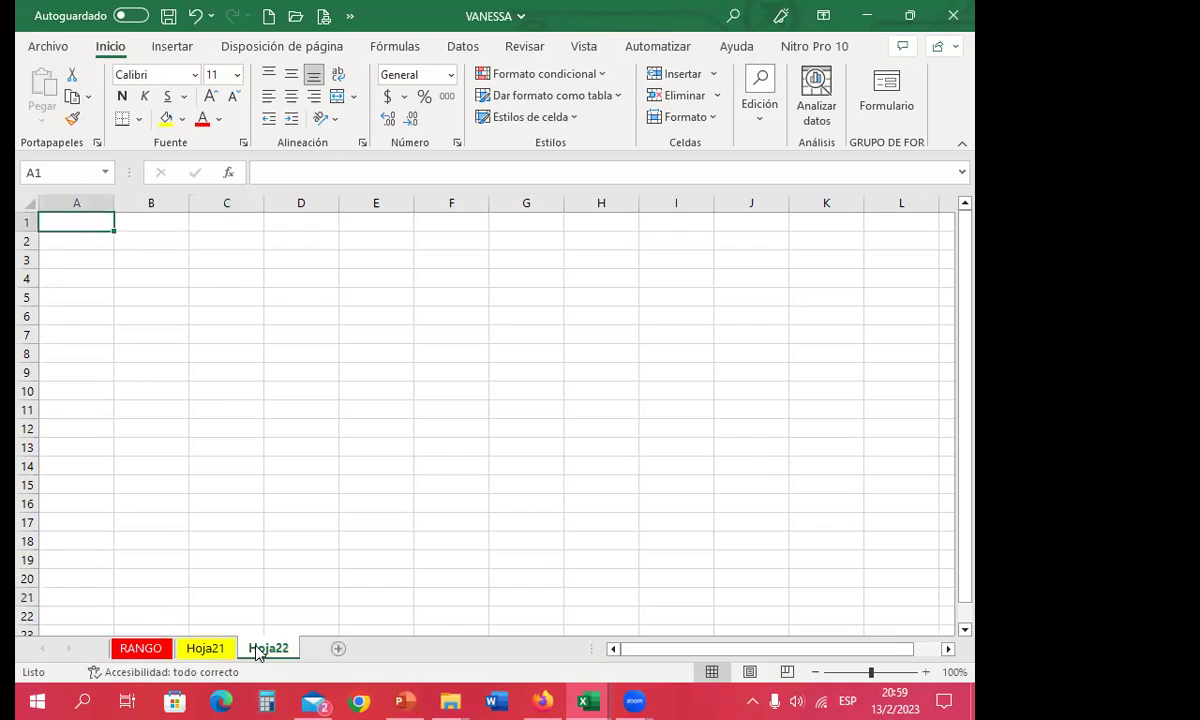
pyautogui.rightClick(258, 650)
pyautogui.moveTo(367, 546)
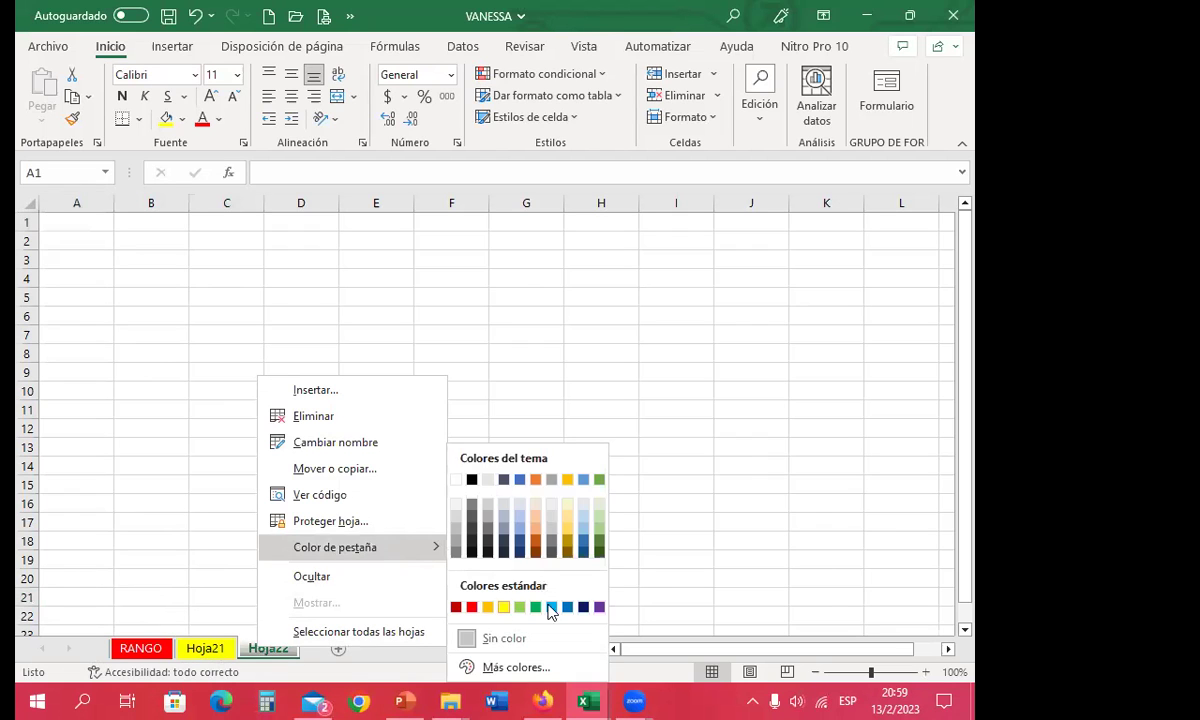
pyautogui.click(491, 671)
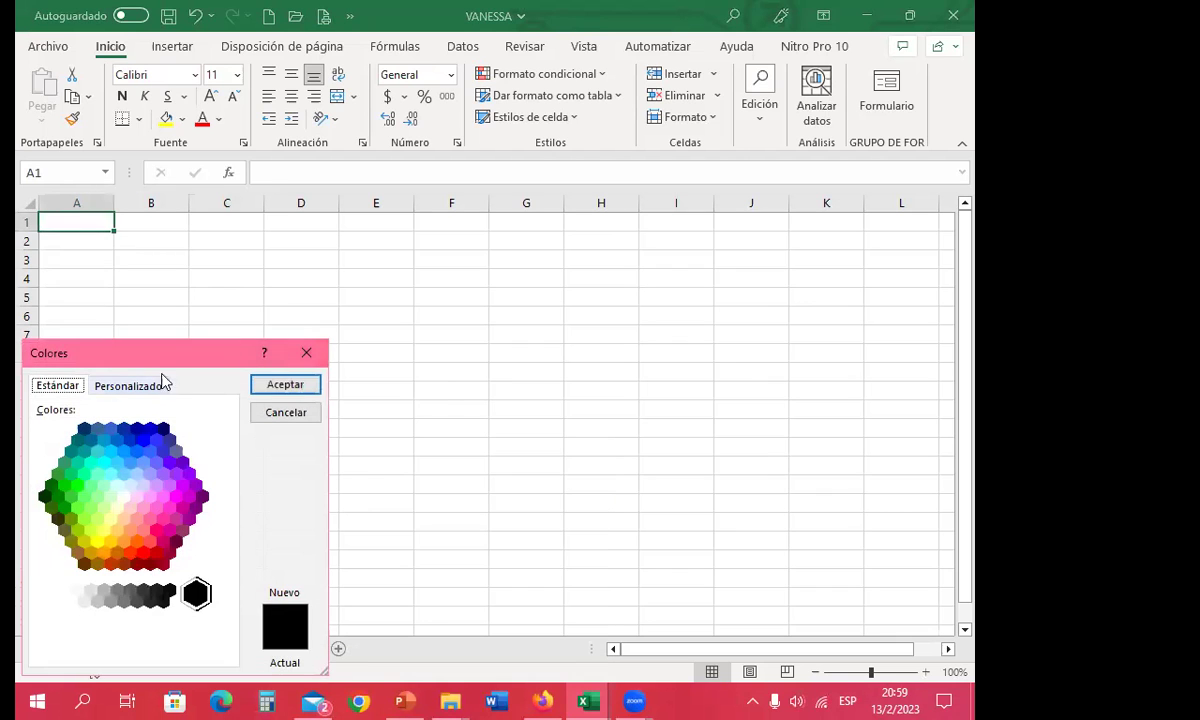
pyautogui.moveTo(213, 352); pyautogui.dragTo(464, 296)
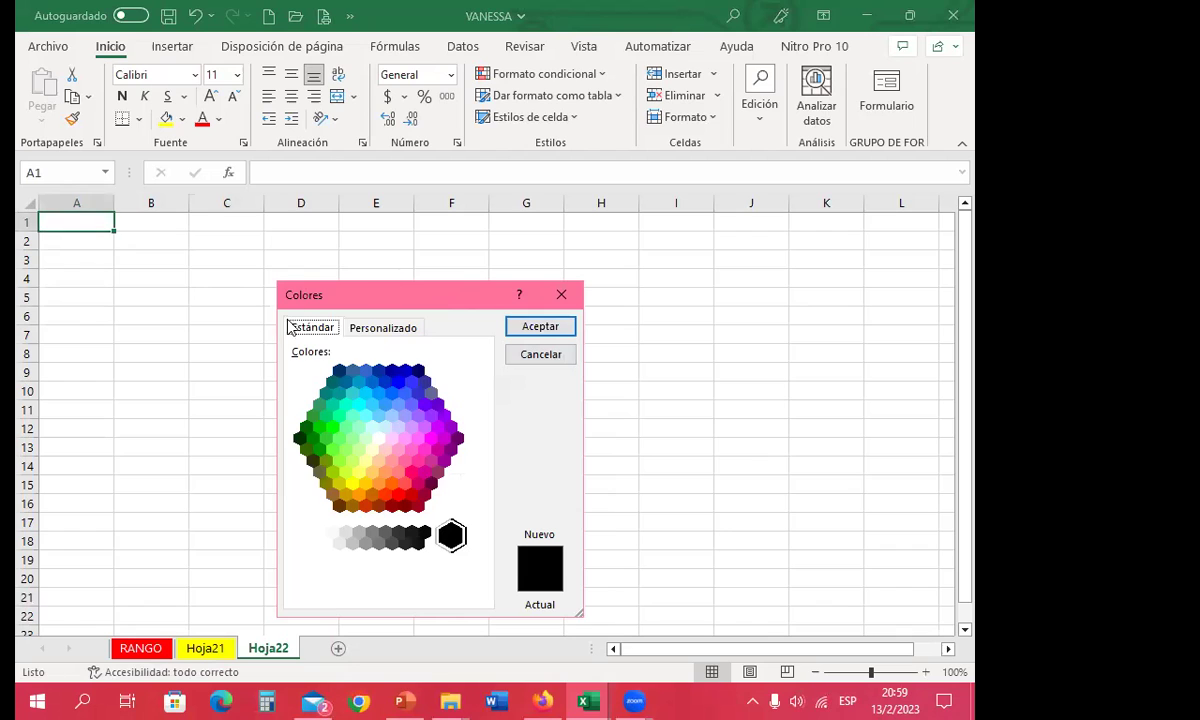
pyautogui.click(372, 325)
pyautogui.moveTo(455, 294); pyautogui.dragTo(456, 187)
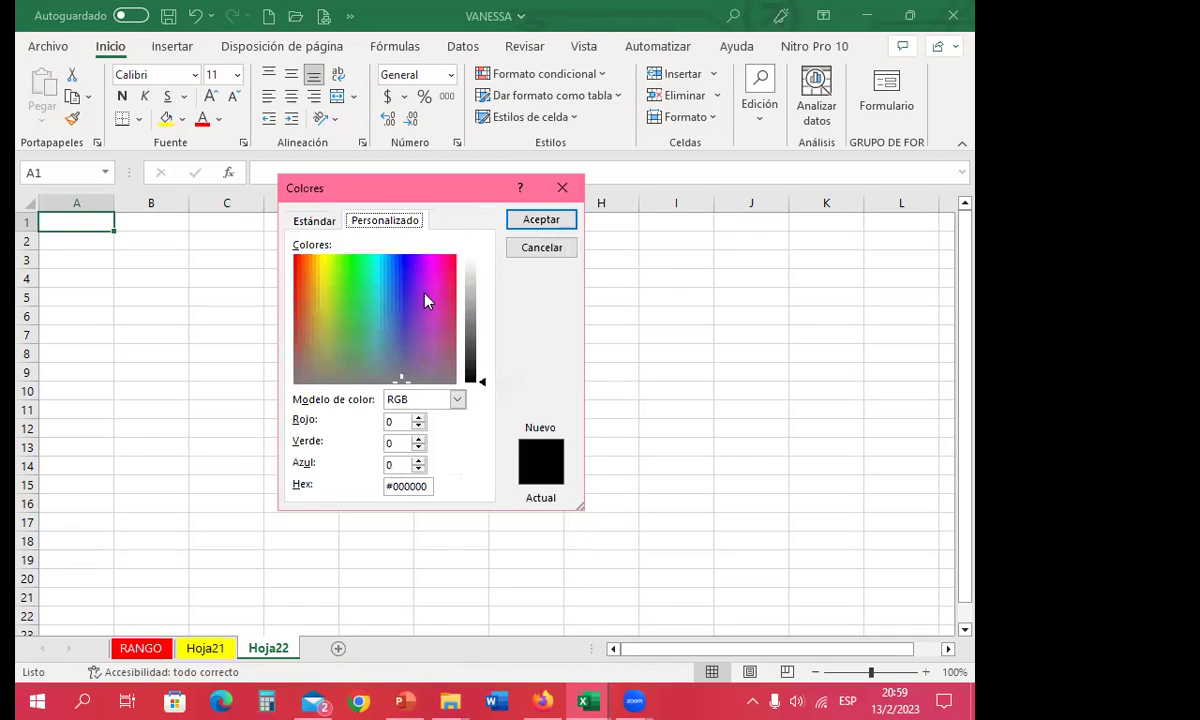
pyautogui.click(447, 281)
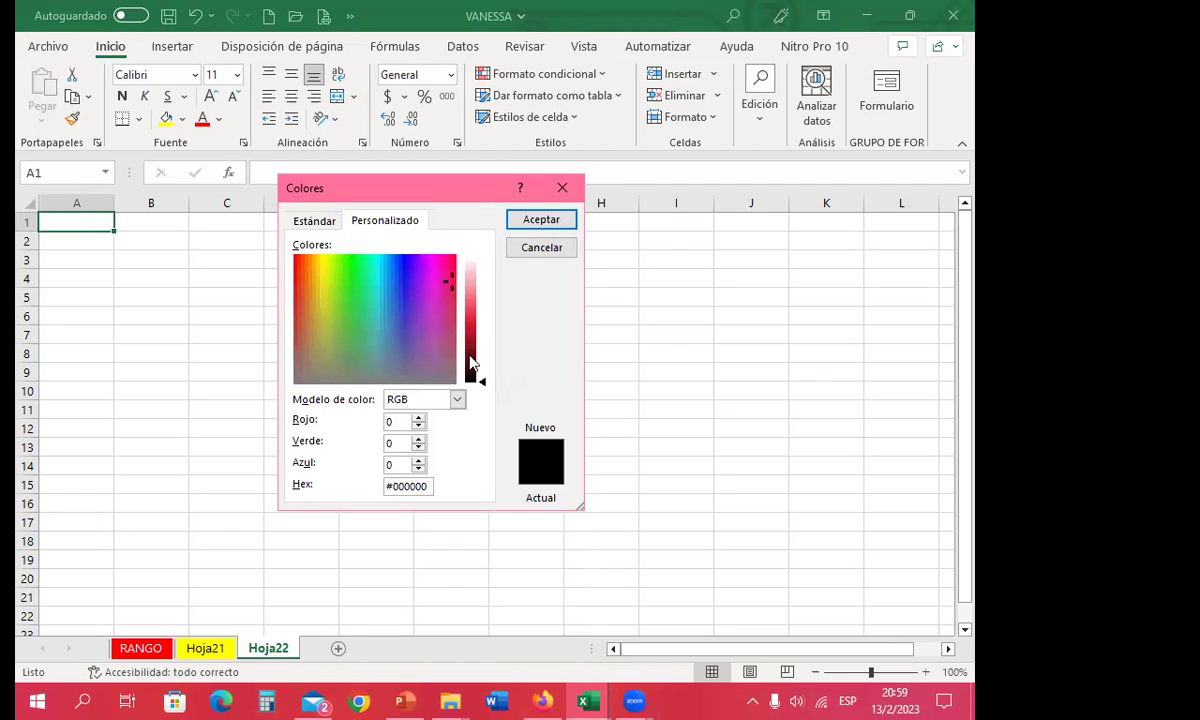
pyautogui.click(470, 328)
pyautogui.moveTo(484, 285); pyautogui.dragTo(484, 289)
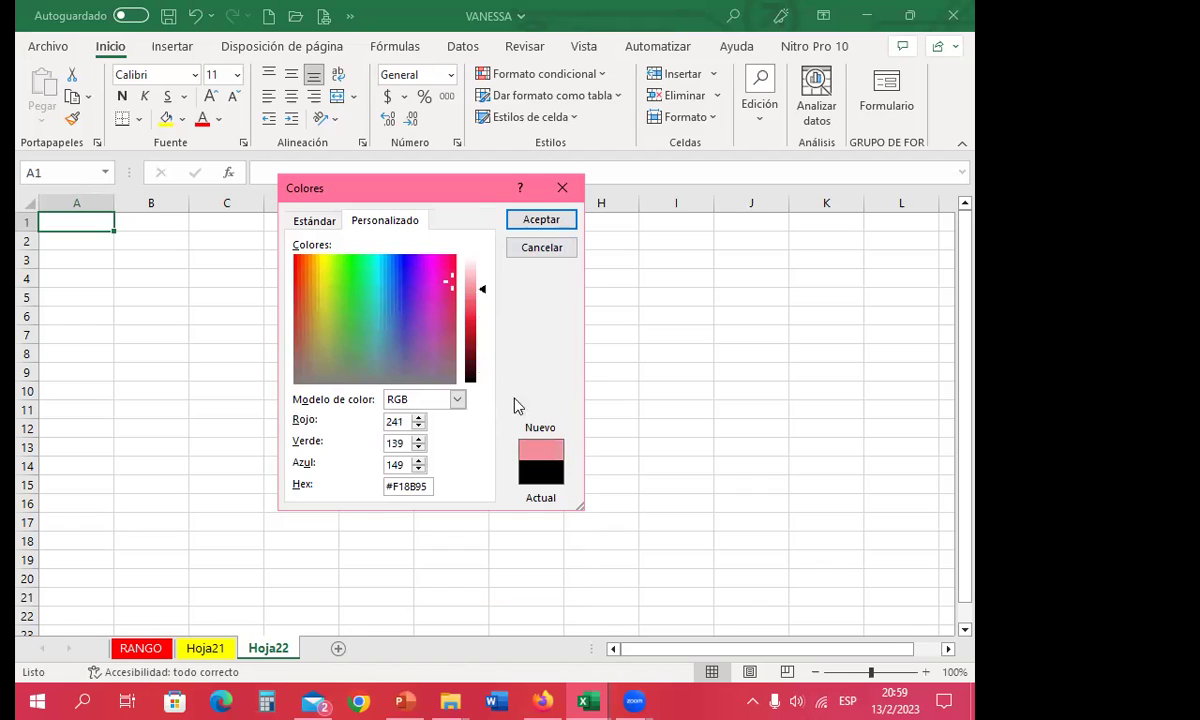
pyautogui.click(538, 220)
pyautogui.click(220, 597)
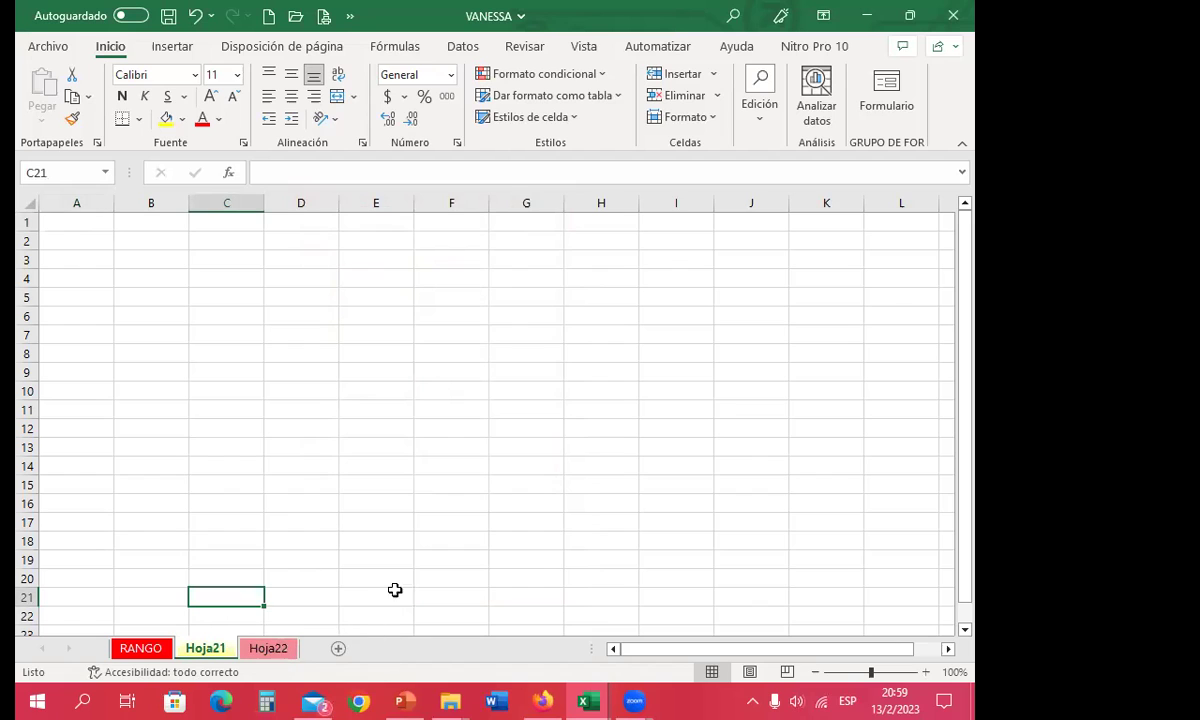
# - Move between the Hoja21, Hoja22 and RANGO sheets, ending at cell A12 on RANGO
pyautogui.doubleClick(208, 649)
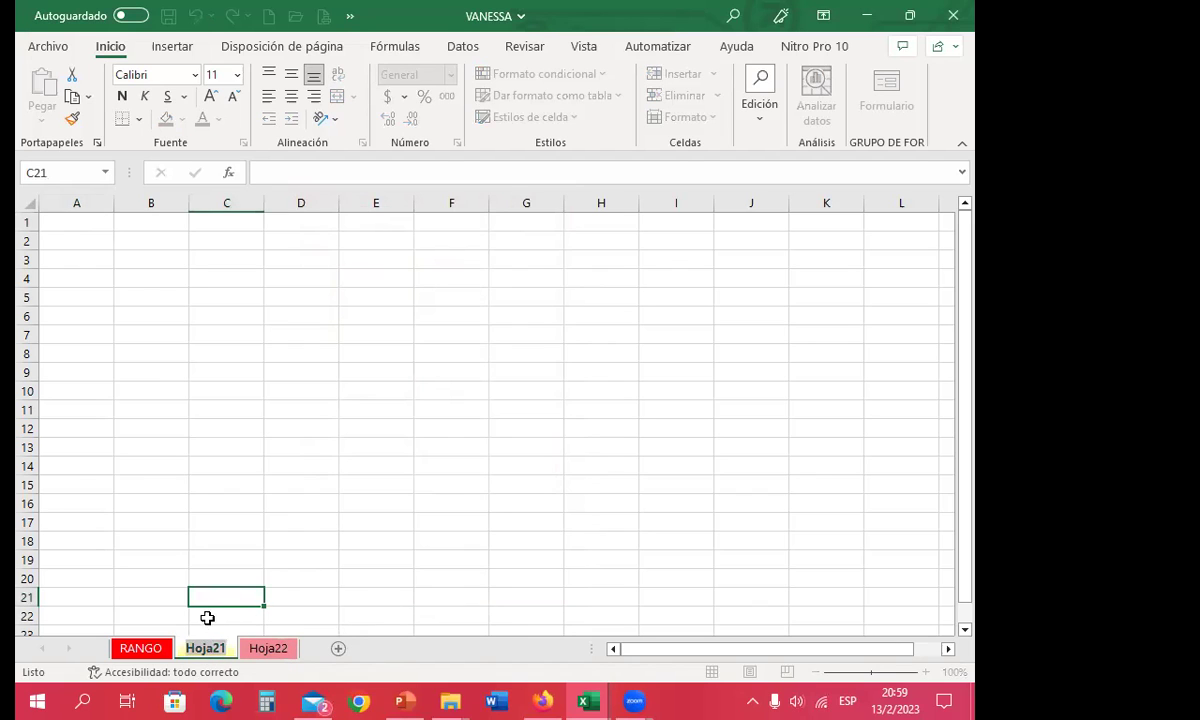
pyautogui.click(270, 649)
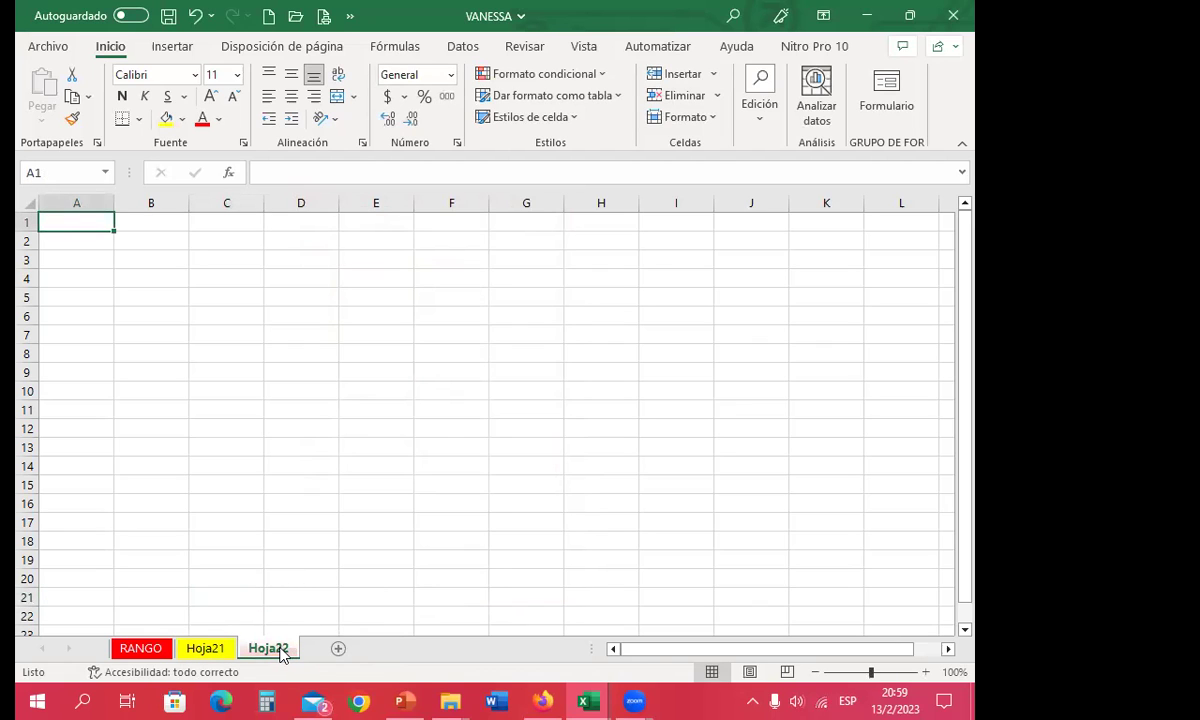
pyautogui.click(153, 650)
pyautogui.click(228, 651)
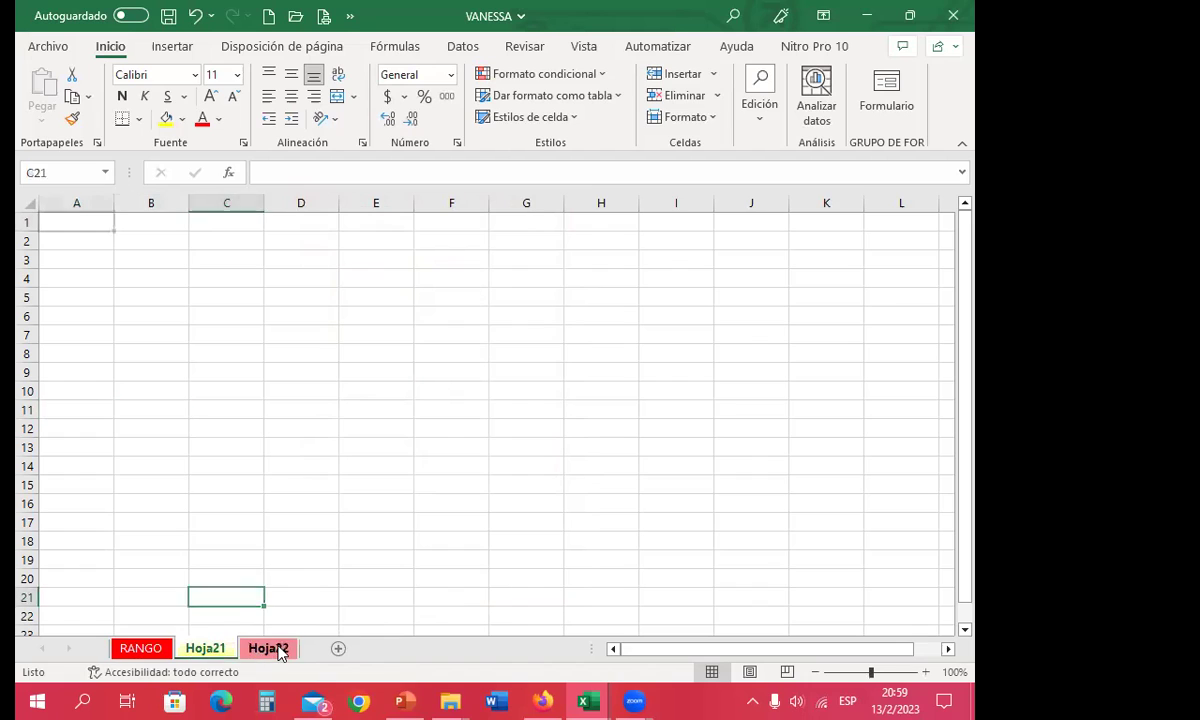
pyautogui.click(279, 649)
pyautogui.click(140, 648)
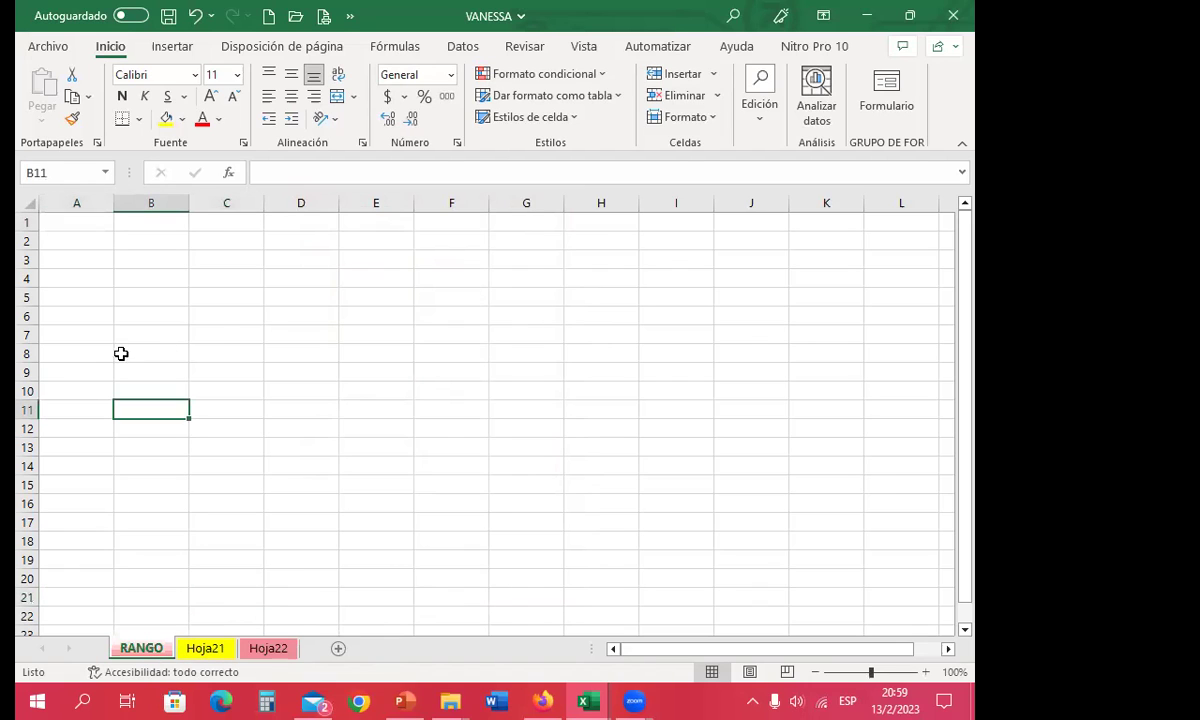
pyautogui.click(205, 334)
pyautogui.click(105, 430)
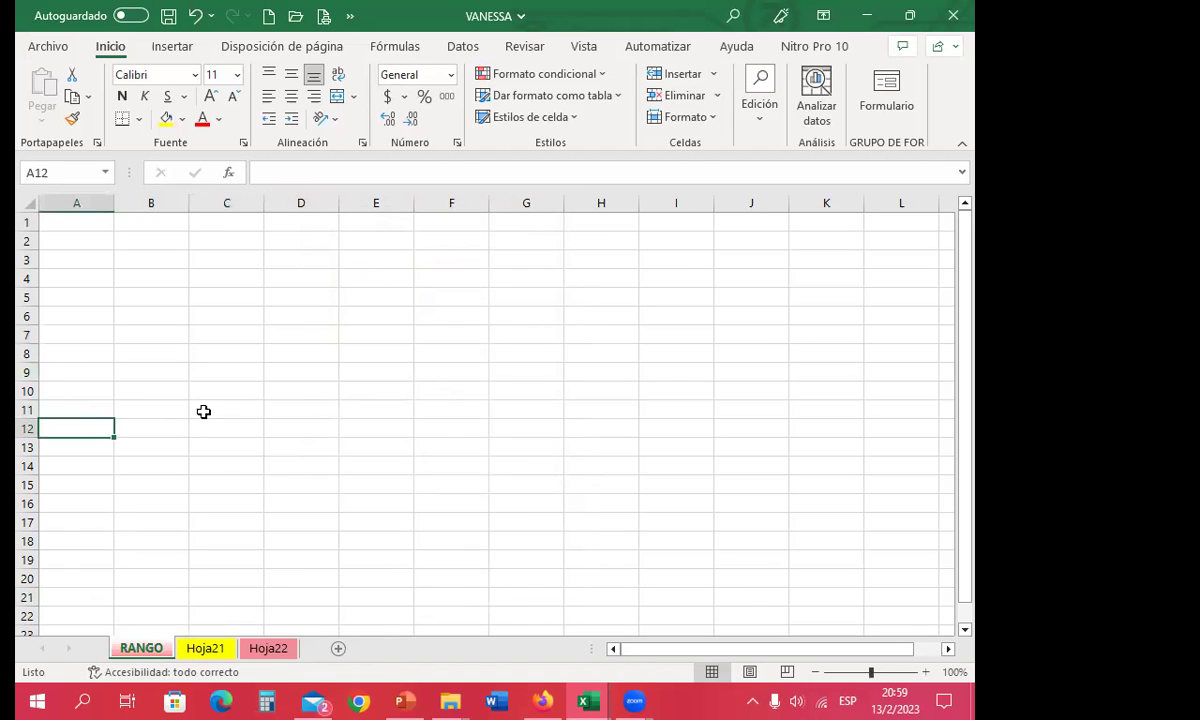
# - Flip among RANGO, Hoja21 and Hoja22 to compare their tab colours
pyautogui.click(265, 650)
pyautogui.click(205, 650)
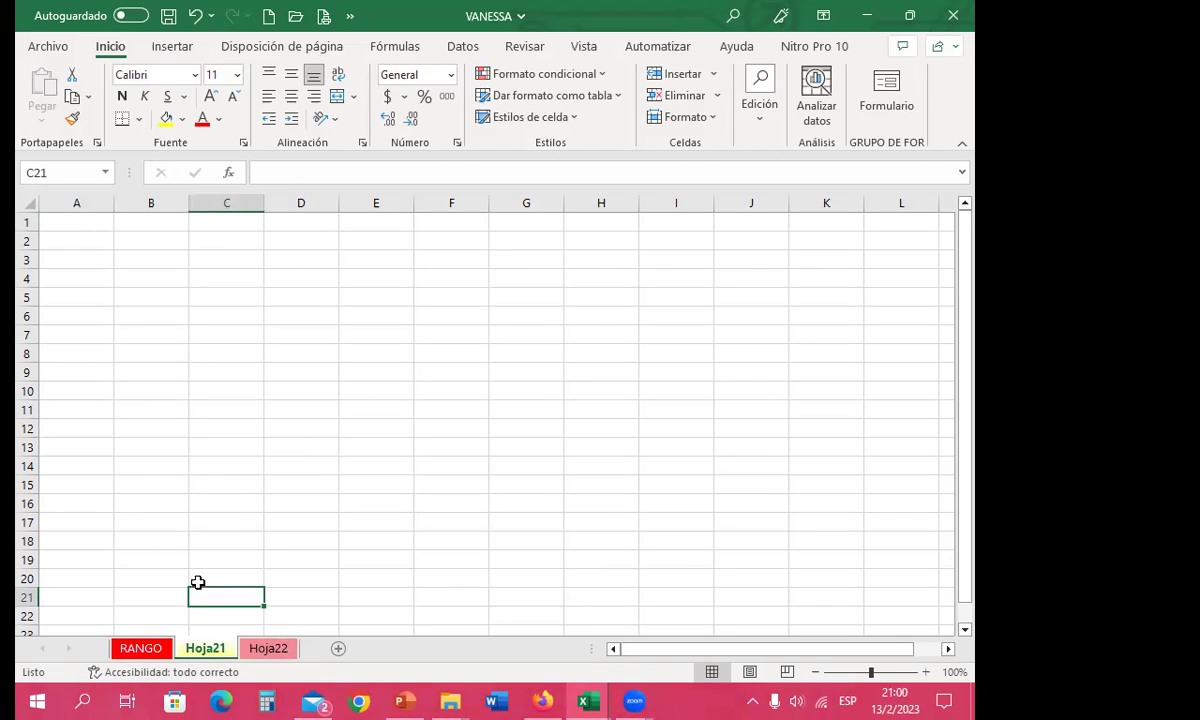
pyautogui.click(136, 650)
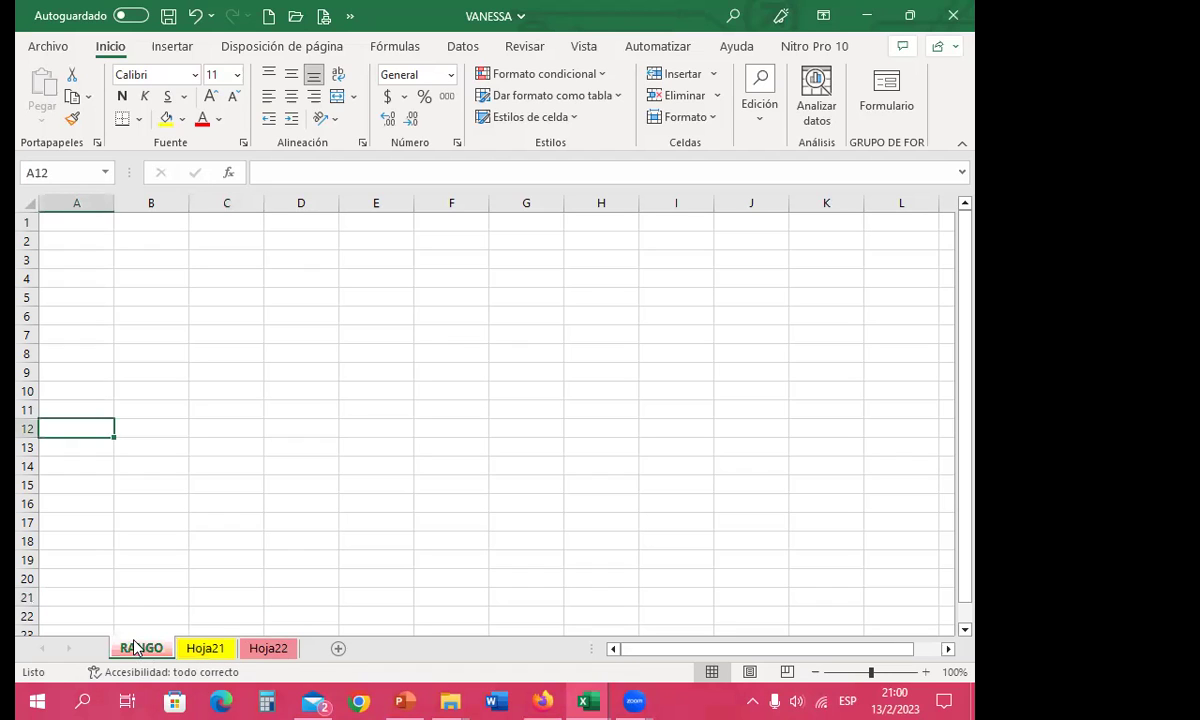
pyautogui.click(205, 650)
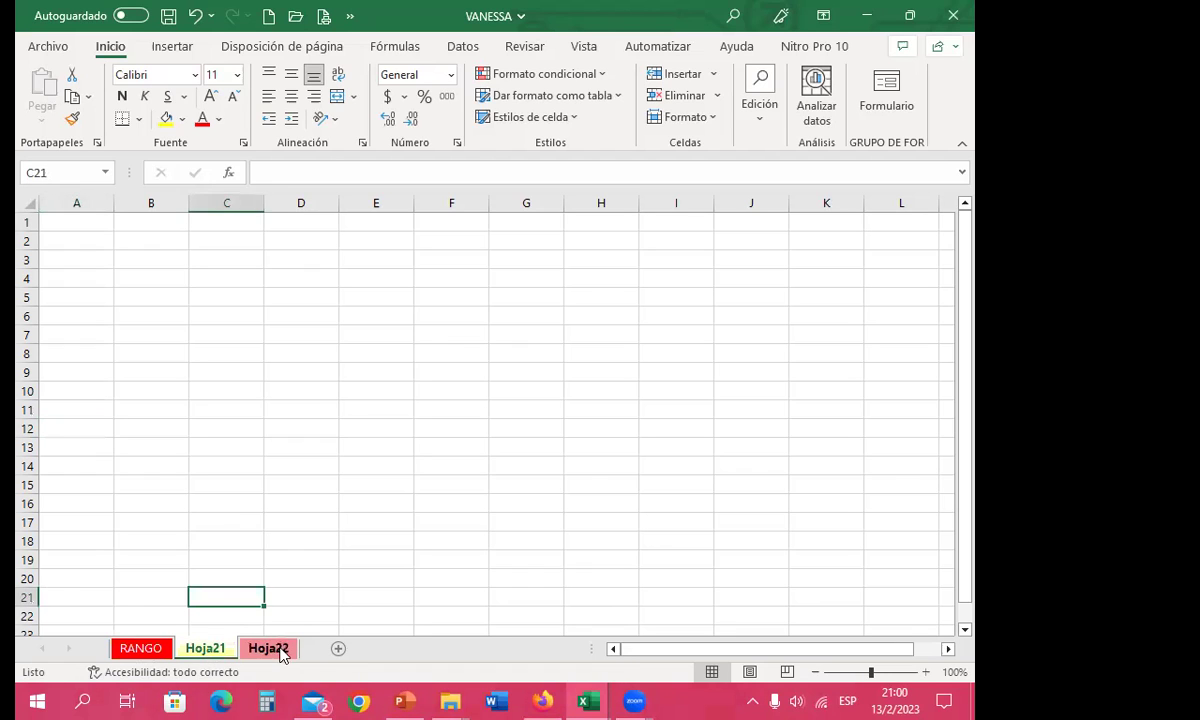
pyautogui.click(262, 650)
# - Hide Hoja22 first, then hide Hoja21 from their tab menus
pyautogui.rightClick(260, 650)
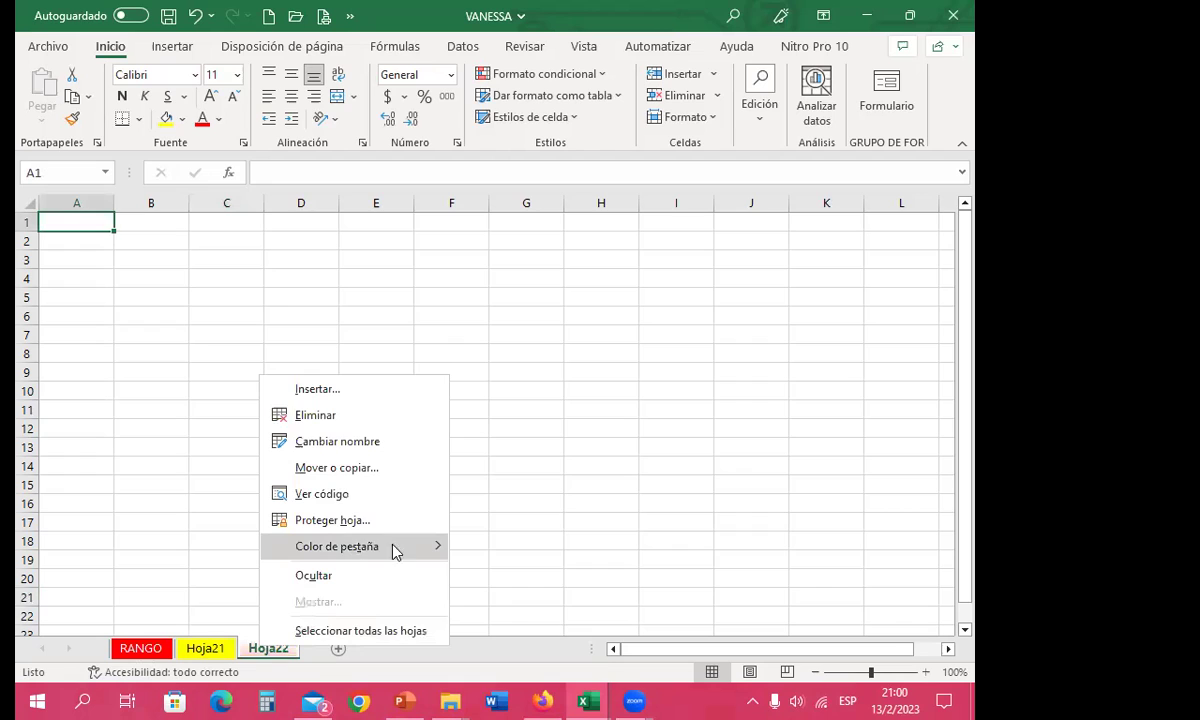
pyautogui.moveTo(437, 549)
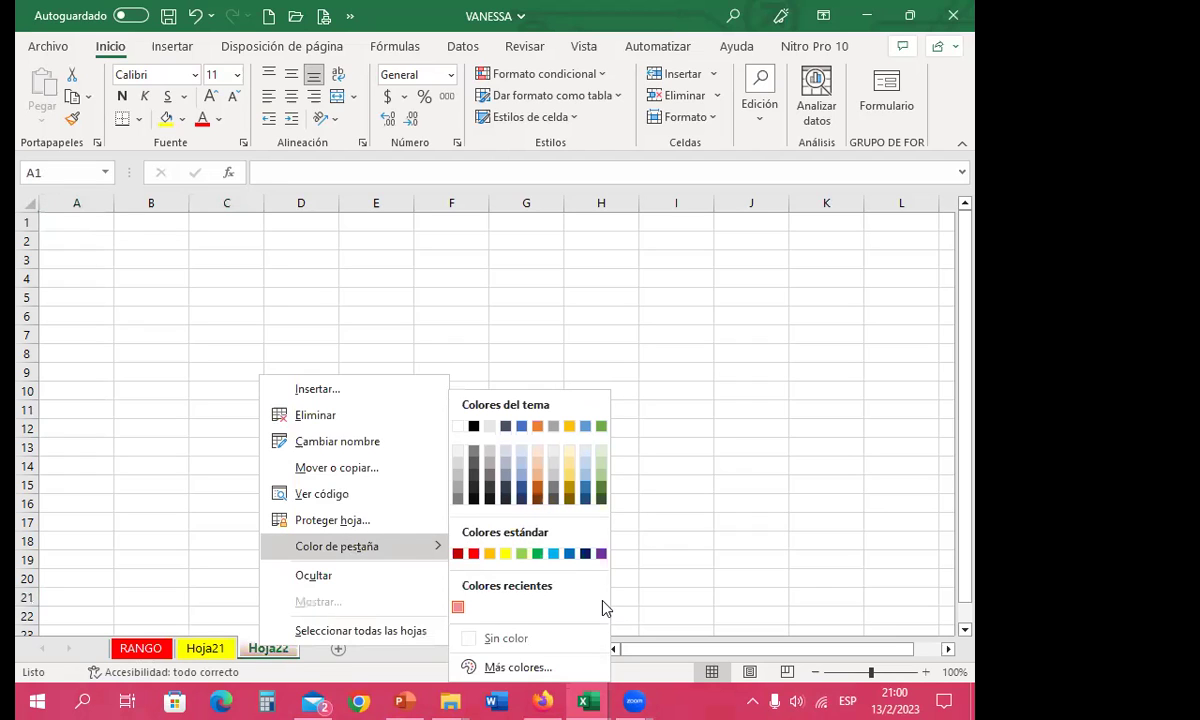
pyautogui.click(214, 534)
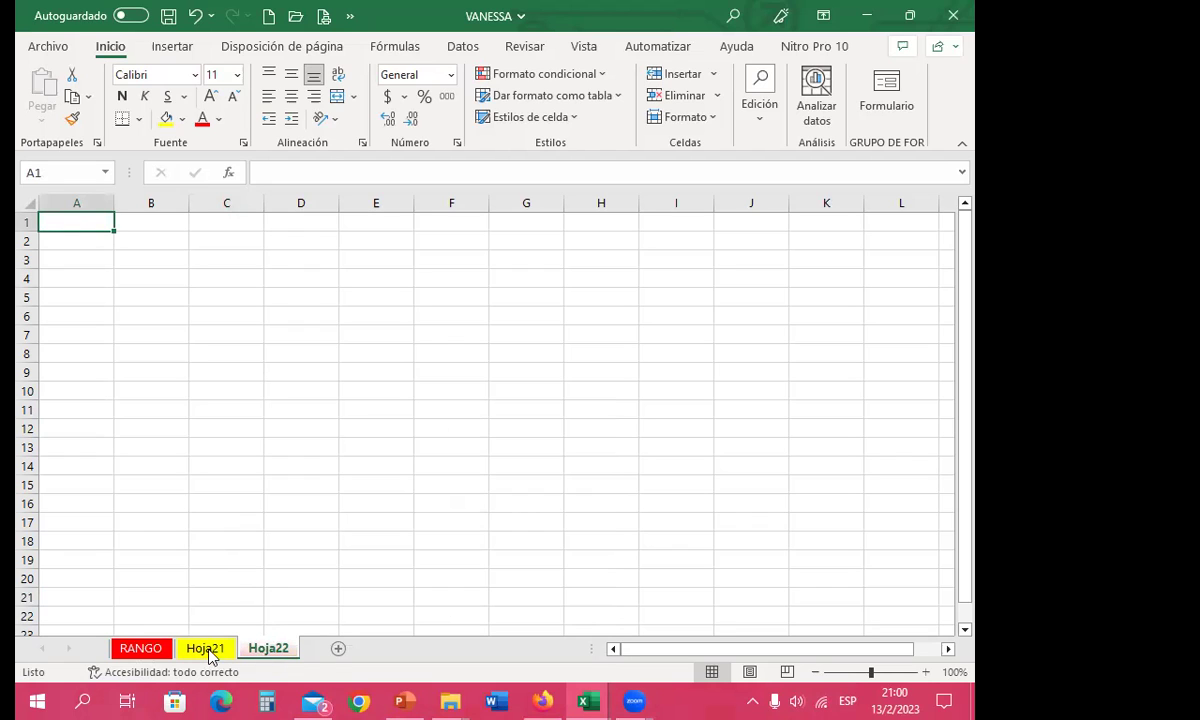
pyautogui.rightClick(265, 654)
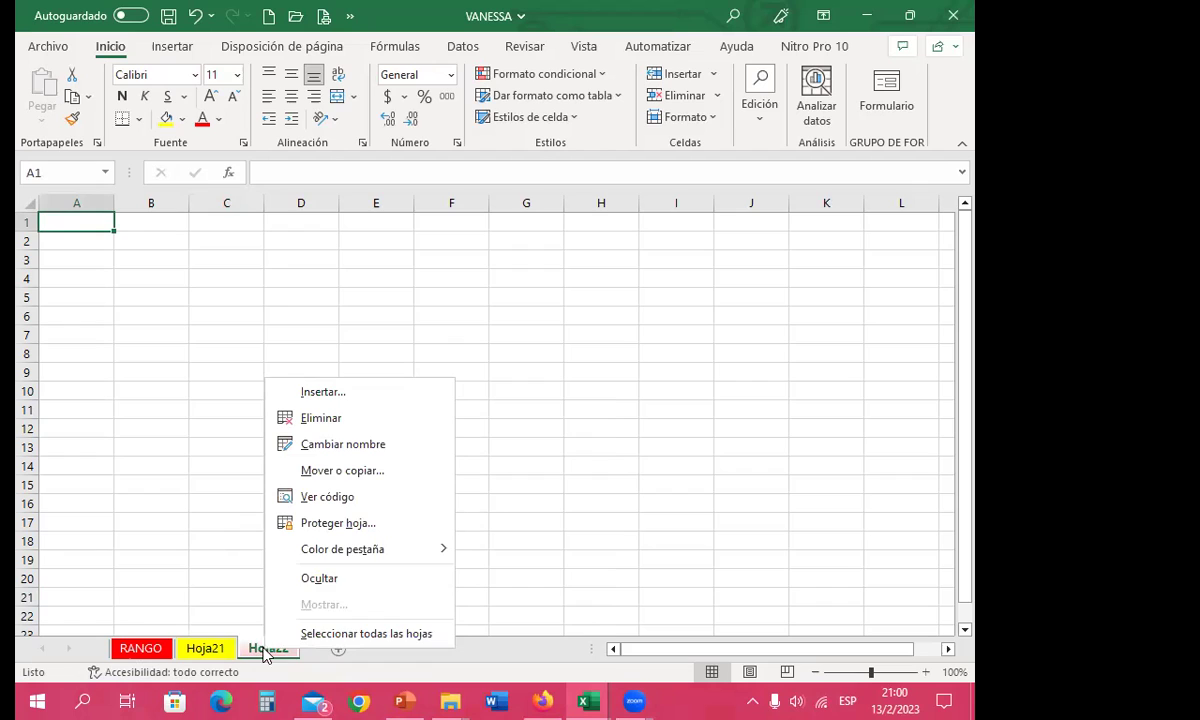
pyautogui.click(320, 580)
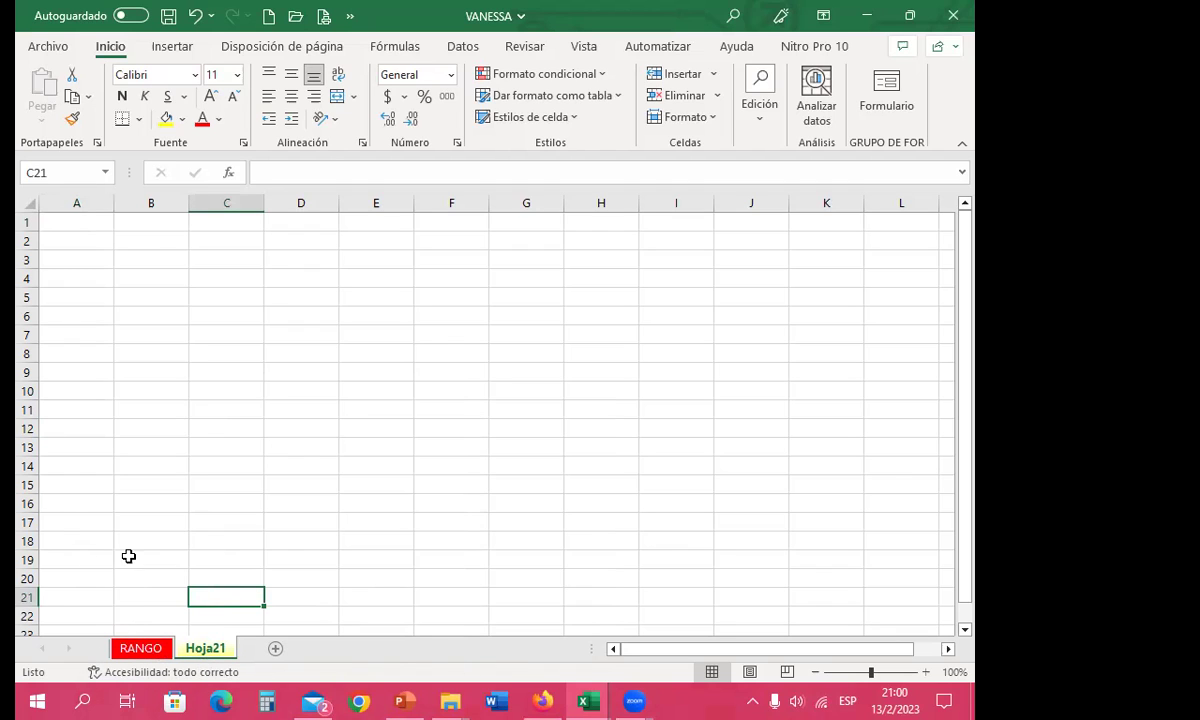
pyautogui.rightClick(204, 649)
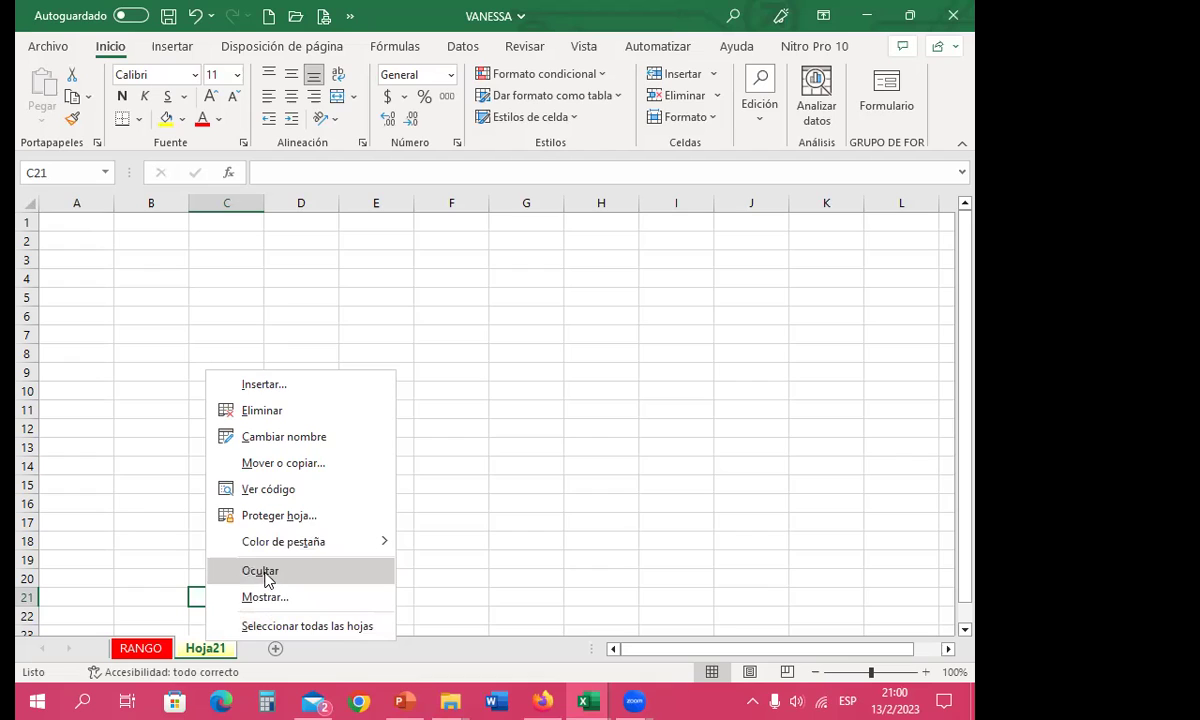
pyautogui.click(264, 572)
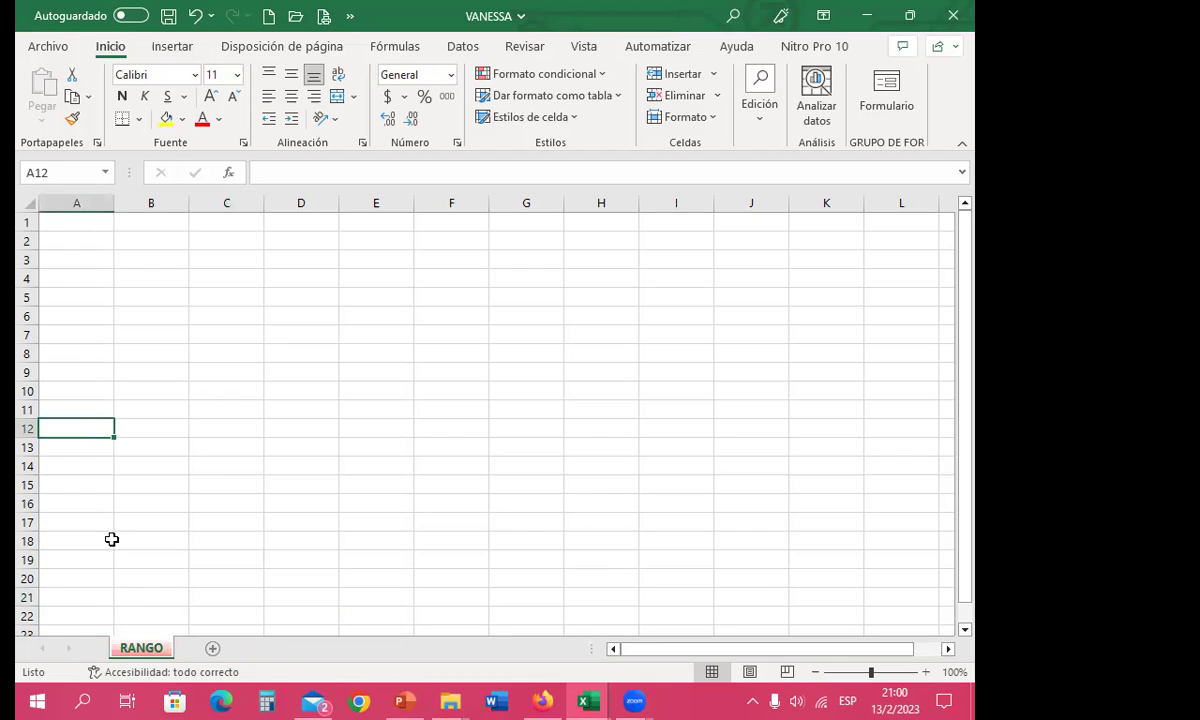
# - Select cells D5, F6, E8 and E7 on the RANGO sheet
pyautogui.click(281, 300)
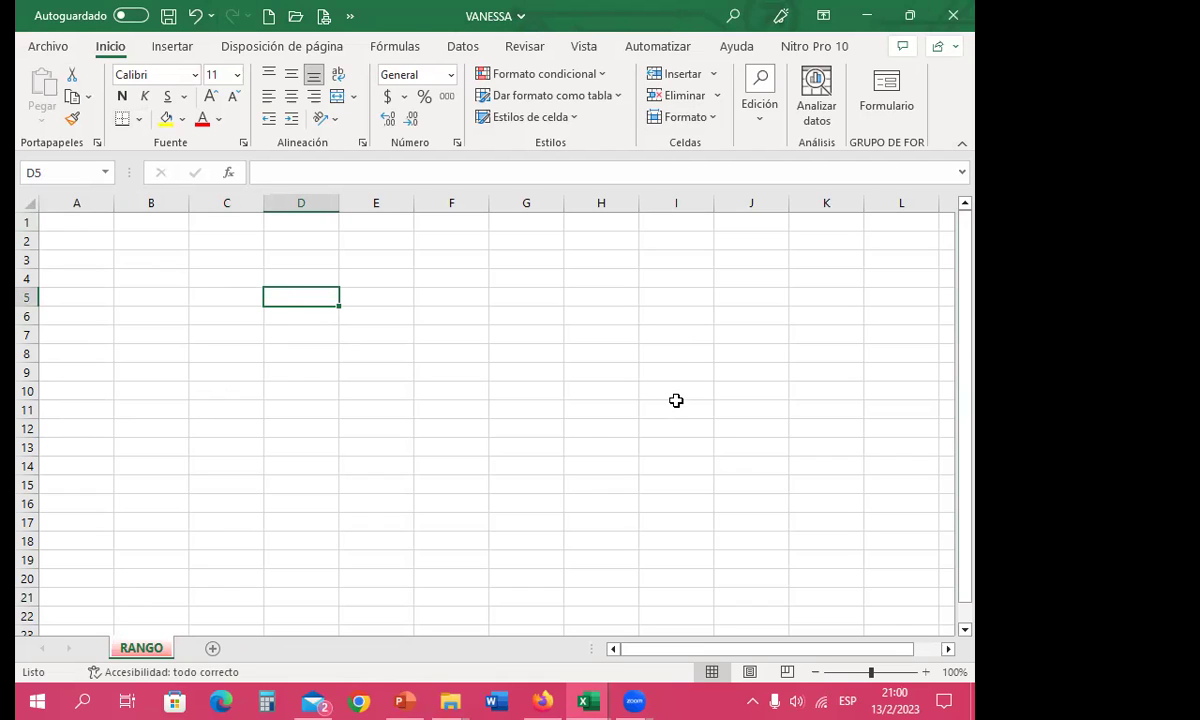
pyautogui.click(466, 317)
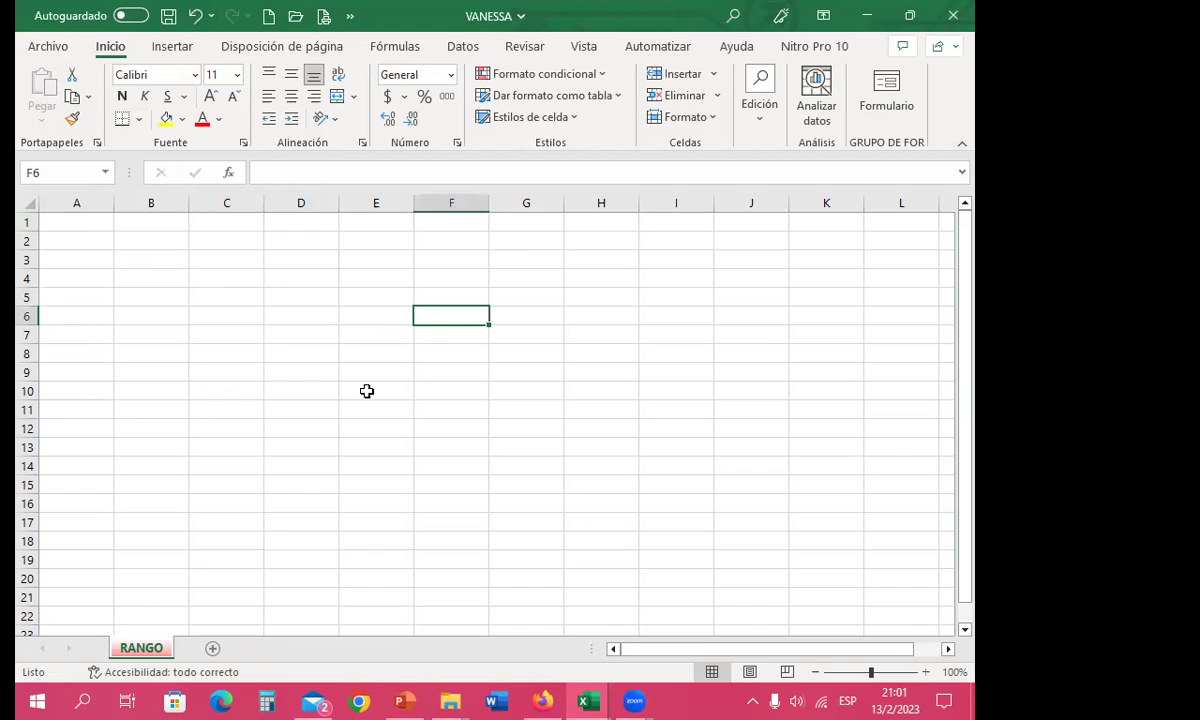
pyautogui.click(355, 348)
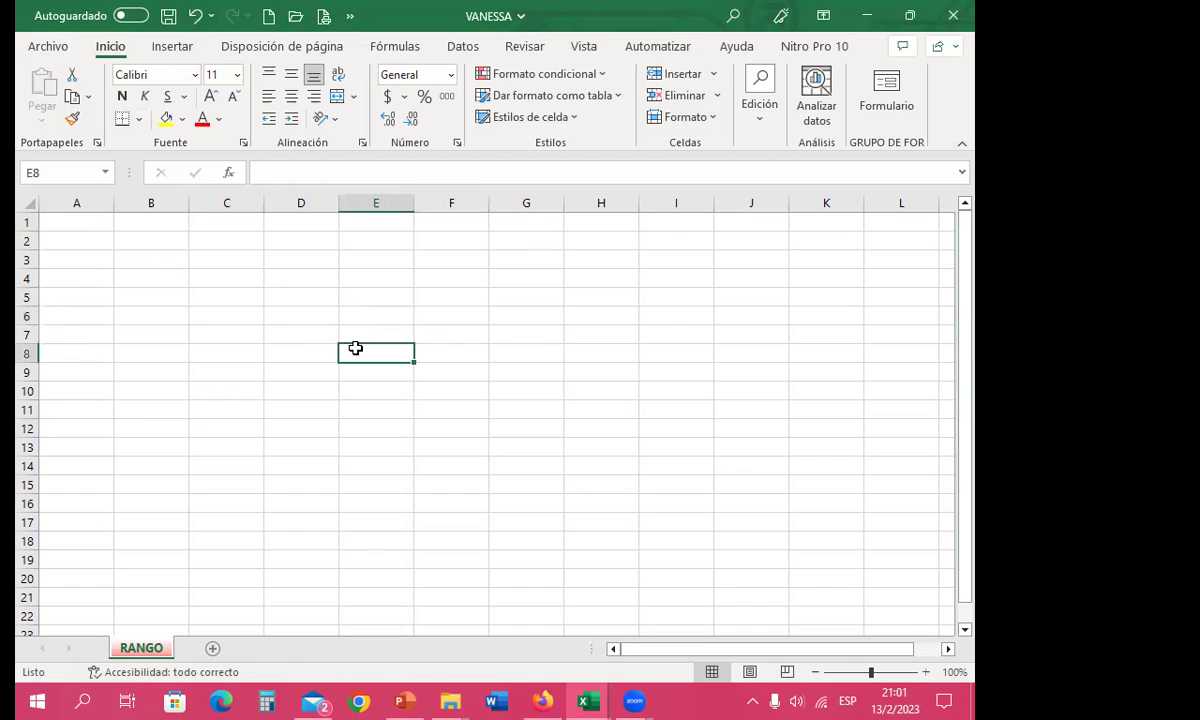
pyautogui.click(375, 332)
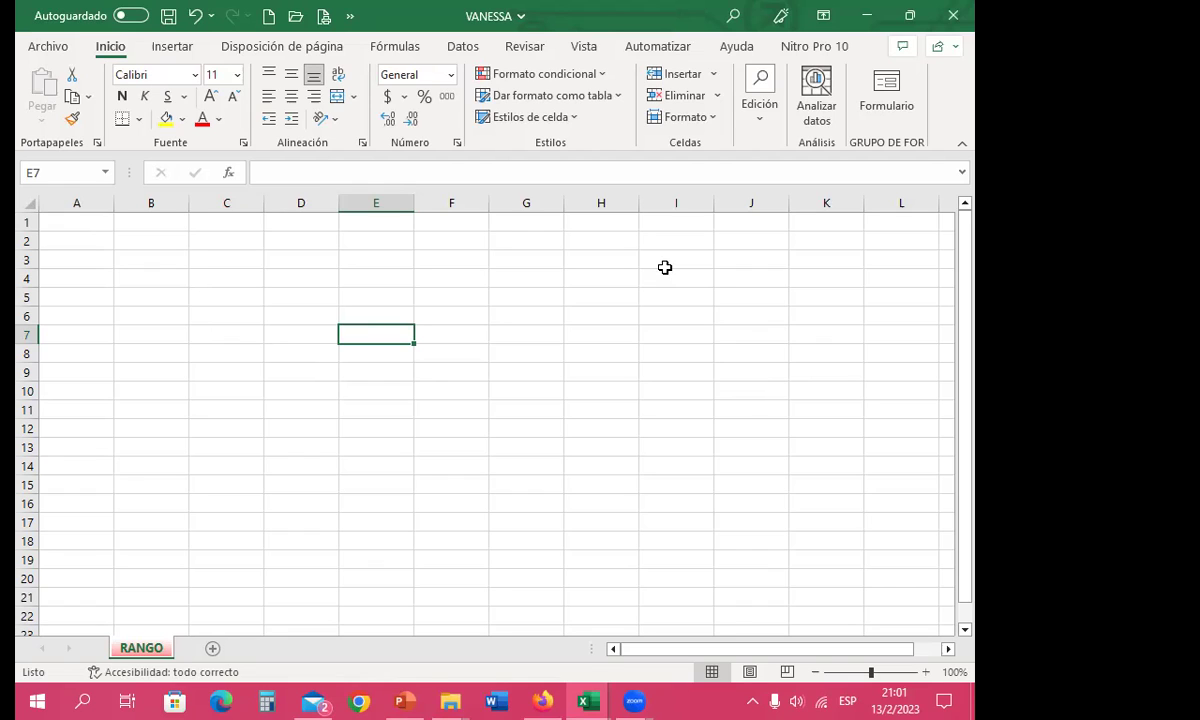
# - Show the ribbon KeyTips with Alt, hiding them once and then showing them again
pyautogui.press('alt')
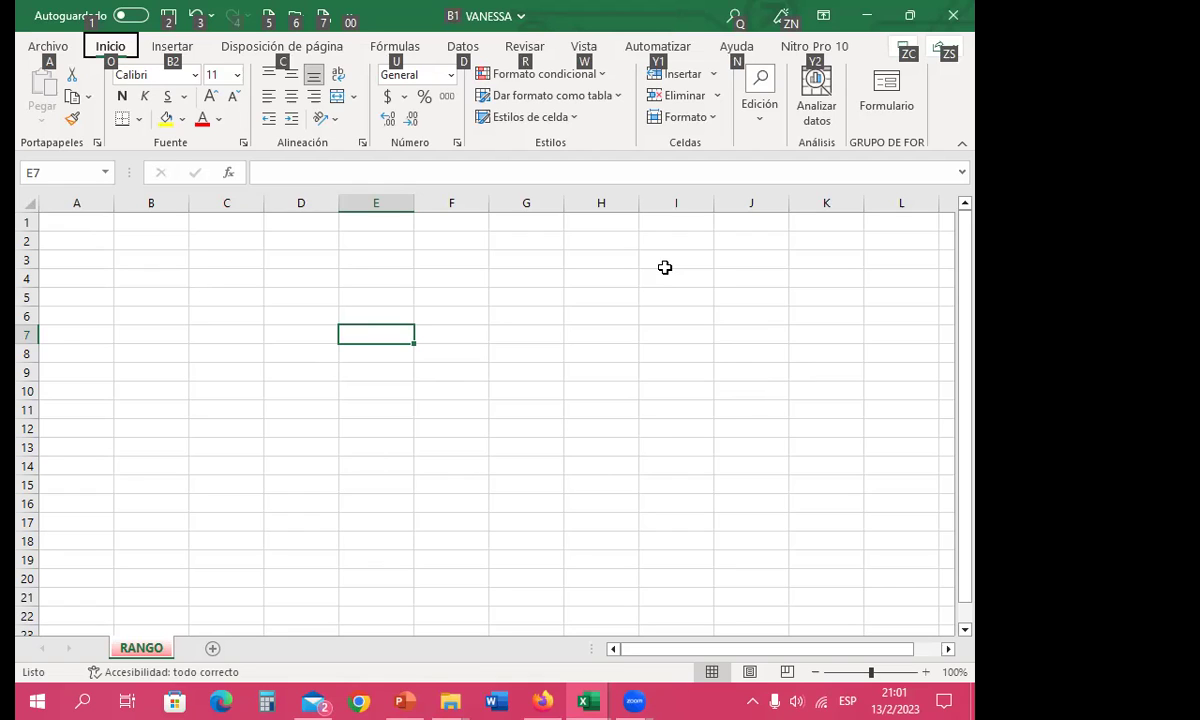
pyautogui.press('alt')
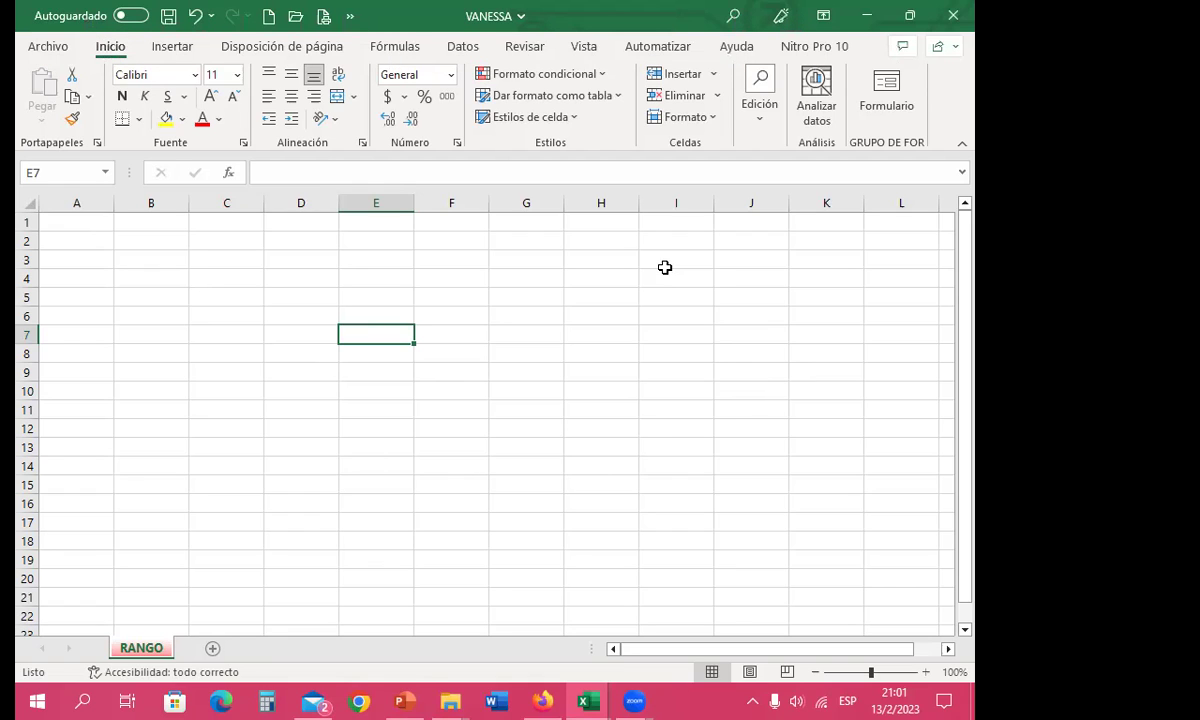
pyautogui.press('alt')
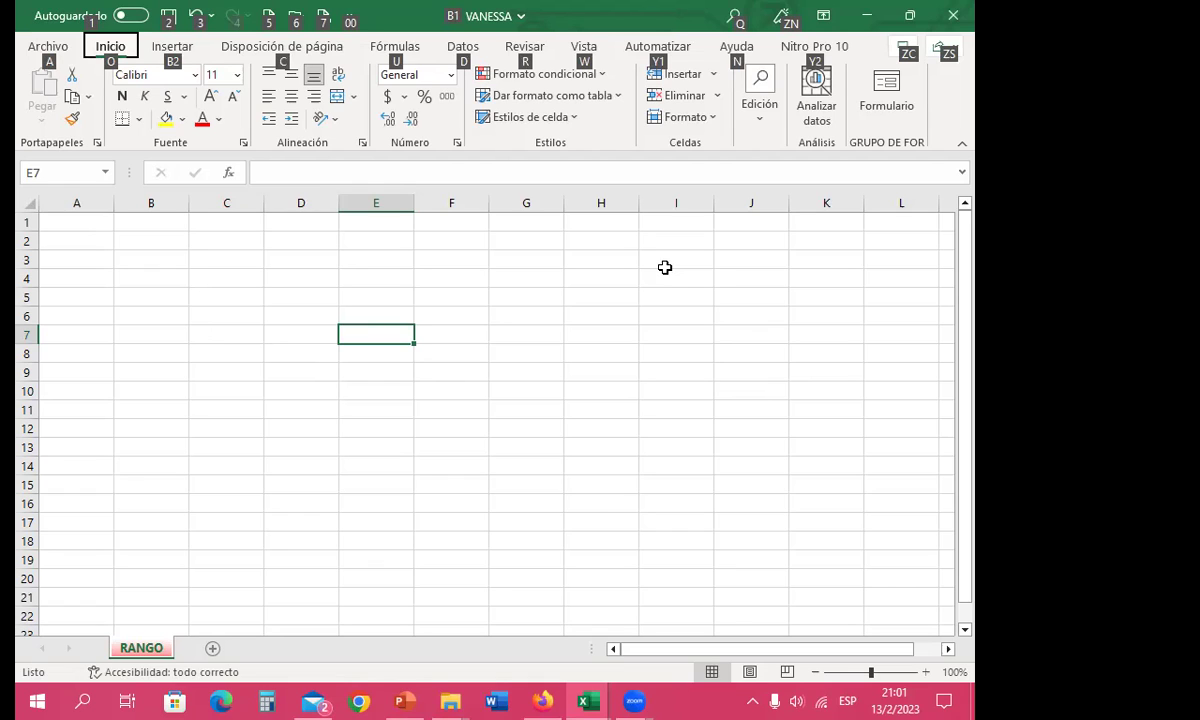
# - Save the workbook as ASTRID.xlsx on the Desktop through the Archivo > Guardar como KeyTips
pyautogui.press('a')
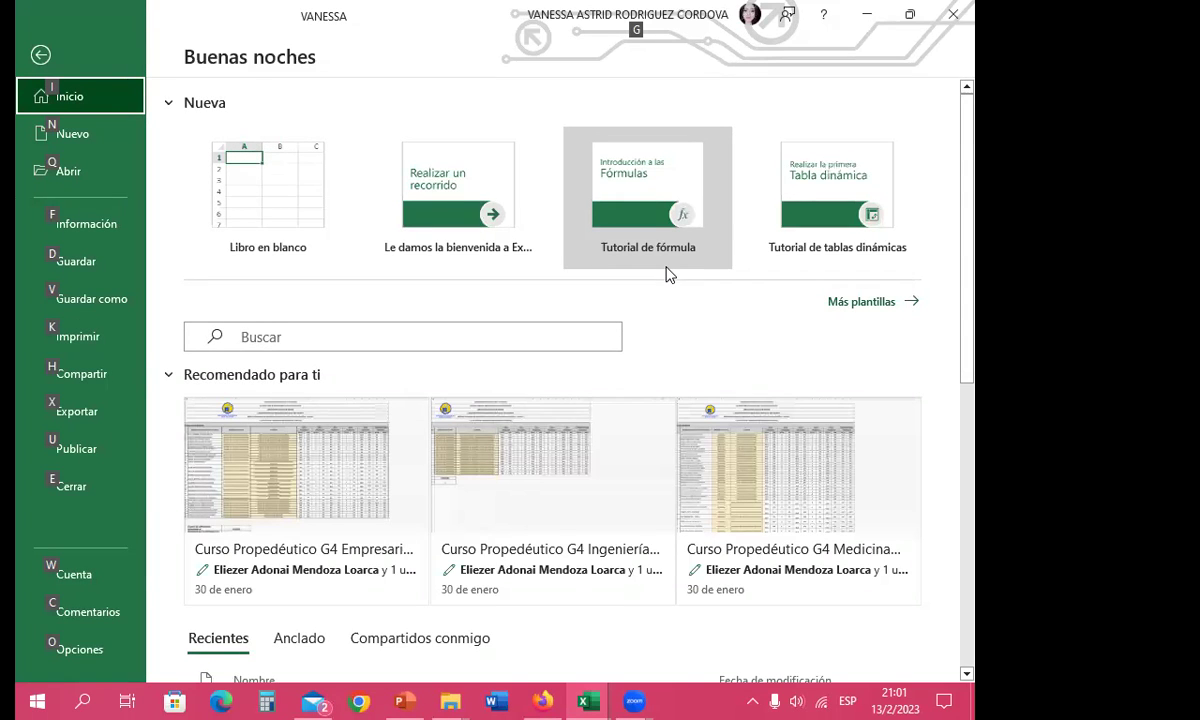
pyautogui.press('v')
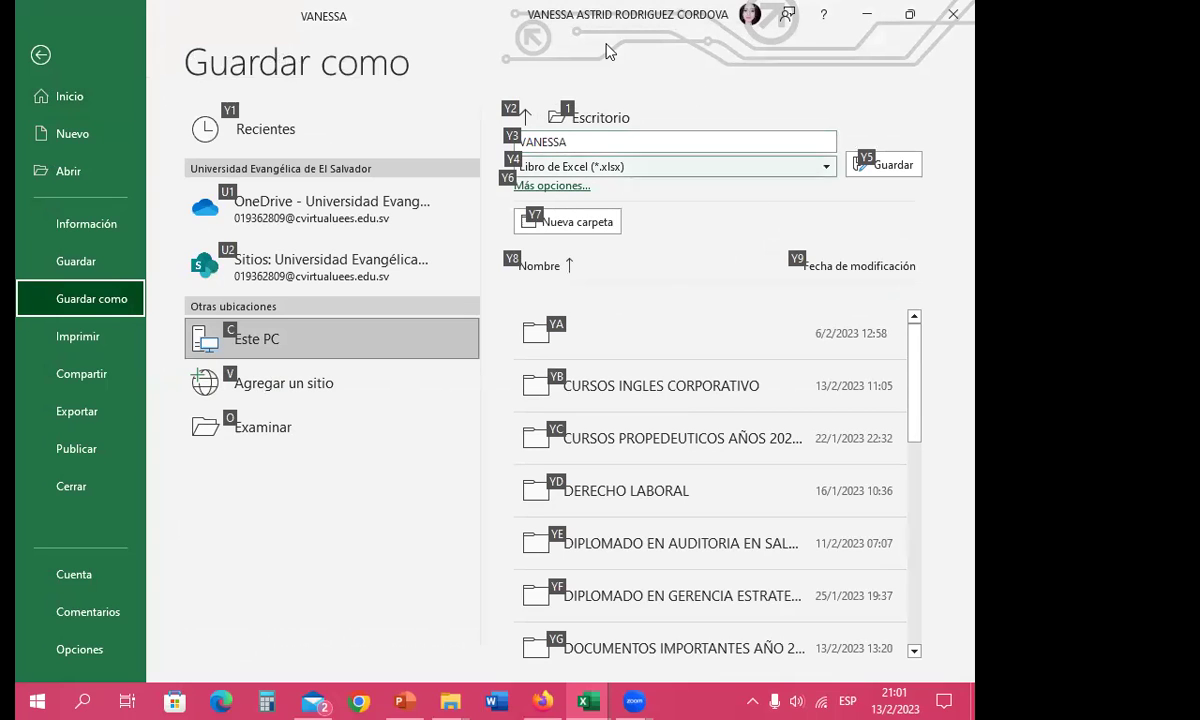
pyautogui.press('y')
pyautogui.press('6')
pyautogui.write('ASTRID')
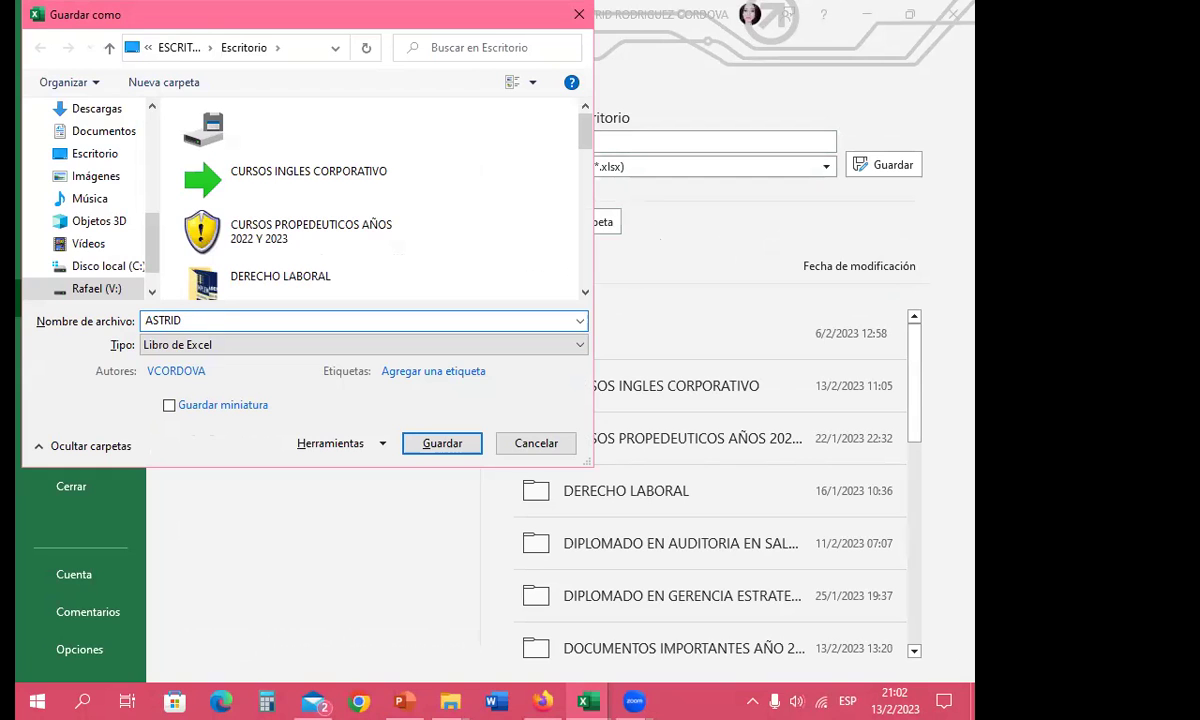
pyautogui.press('Return')
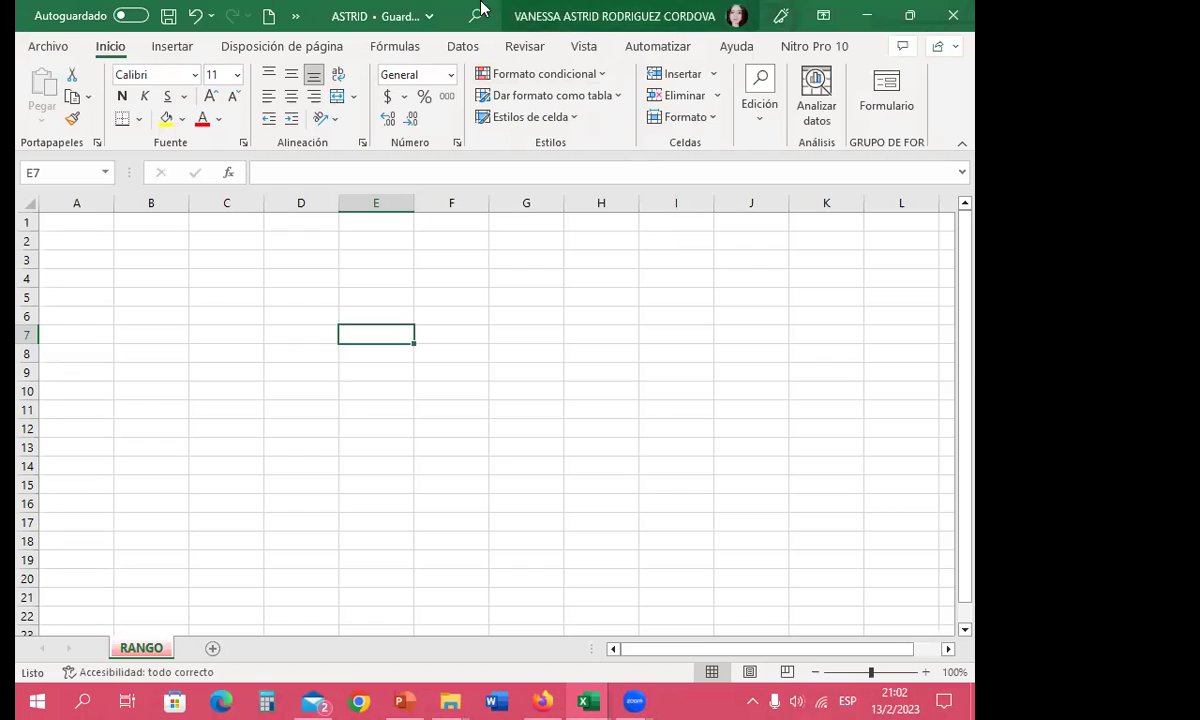
pyautogui.click(430, 18)
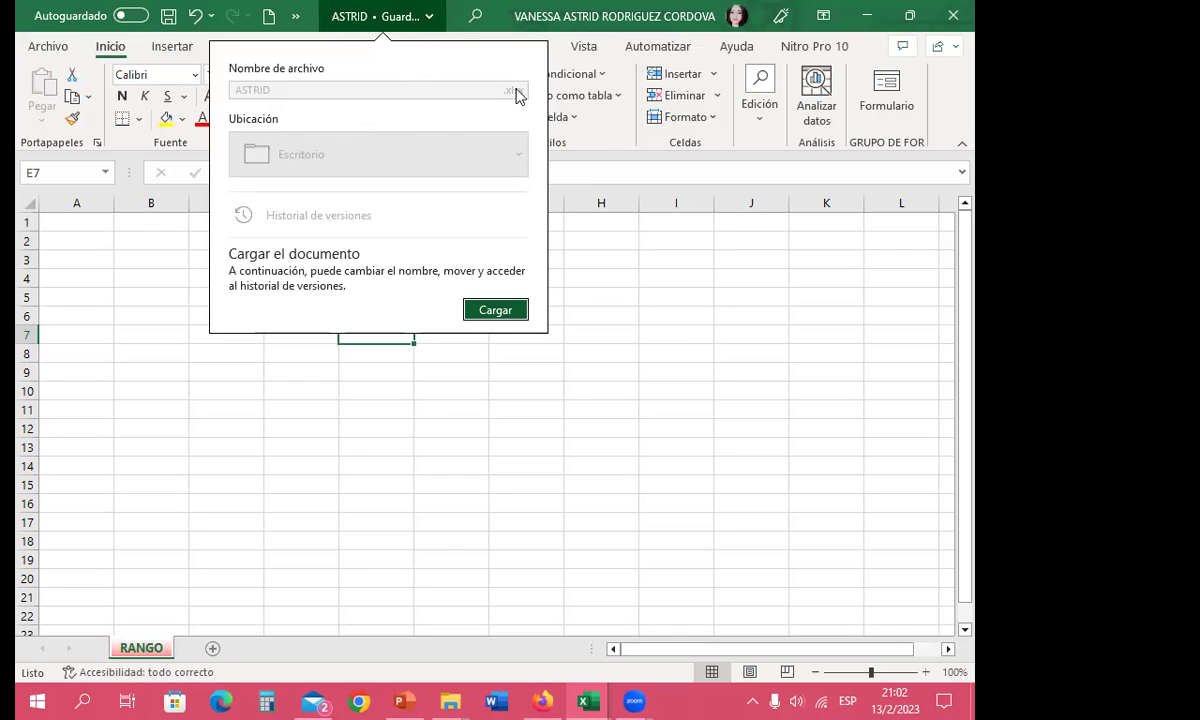
pyautogui.click(583, 302)
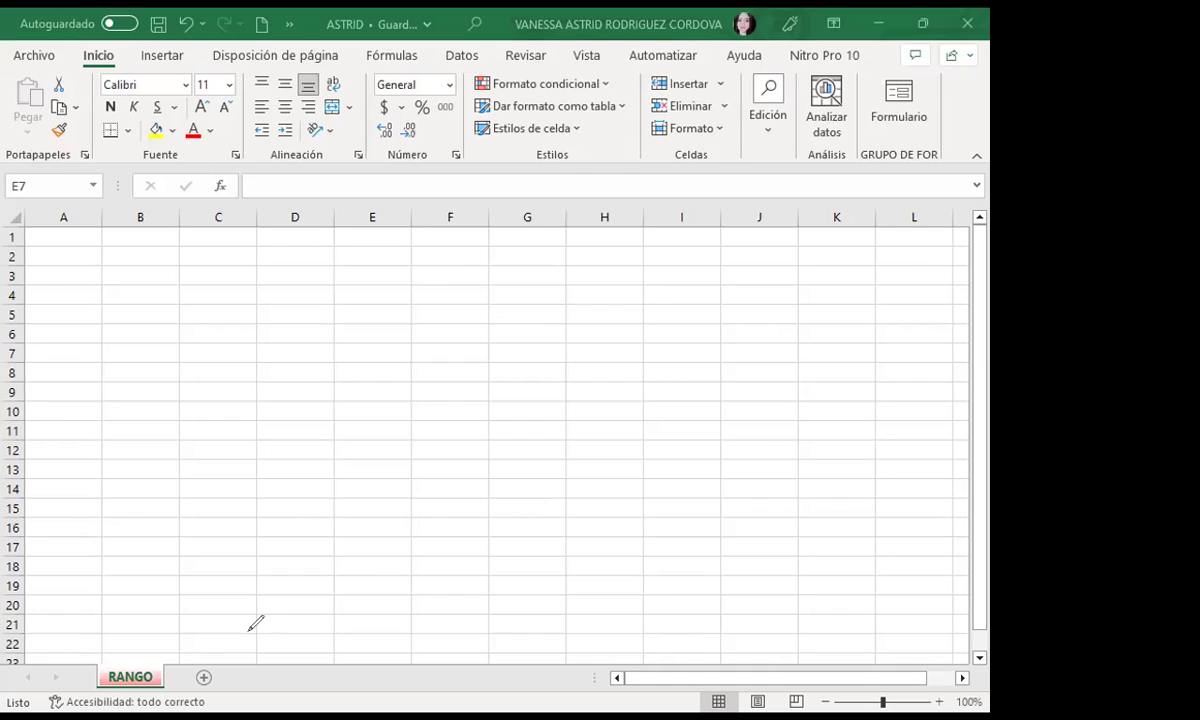
# - Add sheet Hoja23 after RANGO and give its tab a light green colour
pyautogui.click(204, 678)
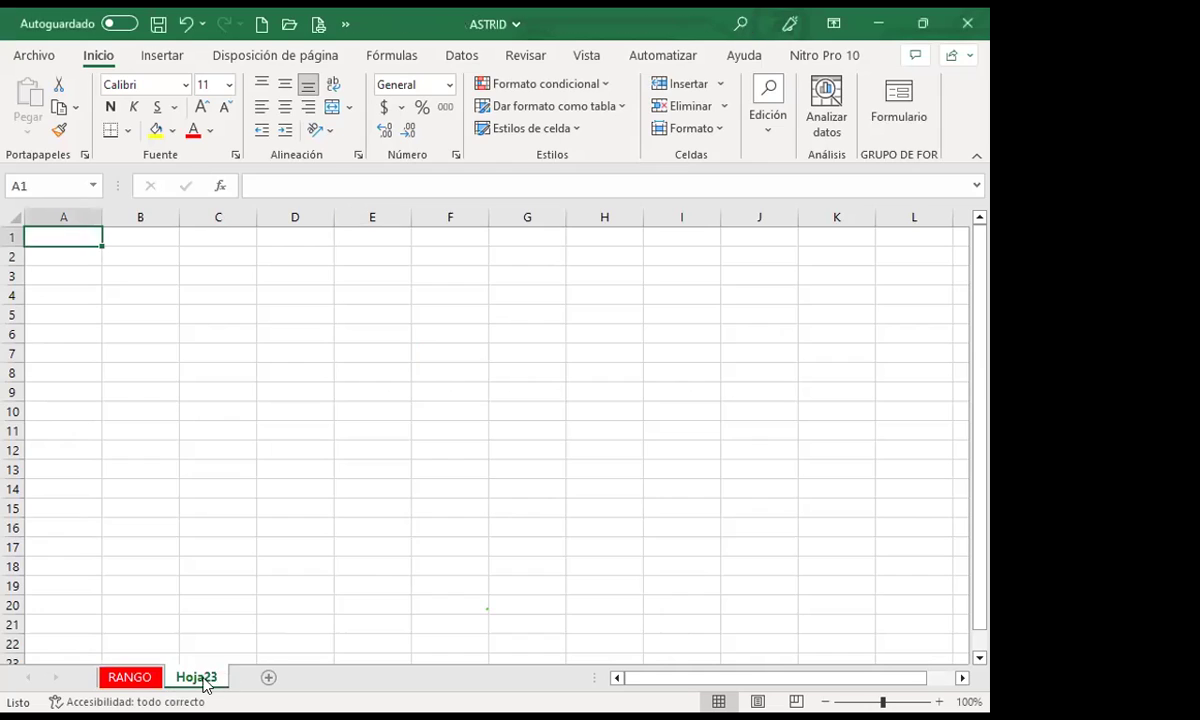
pyautogui.rightClick(201, 682)
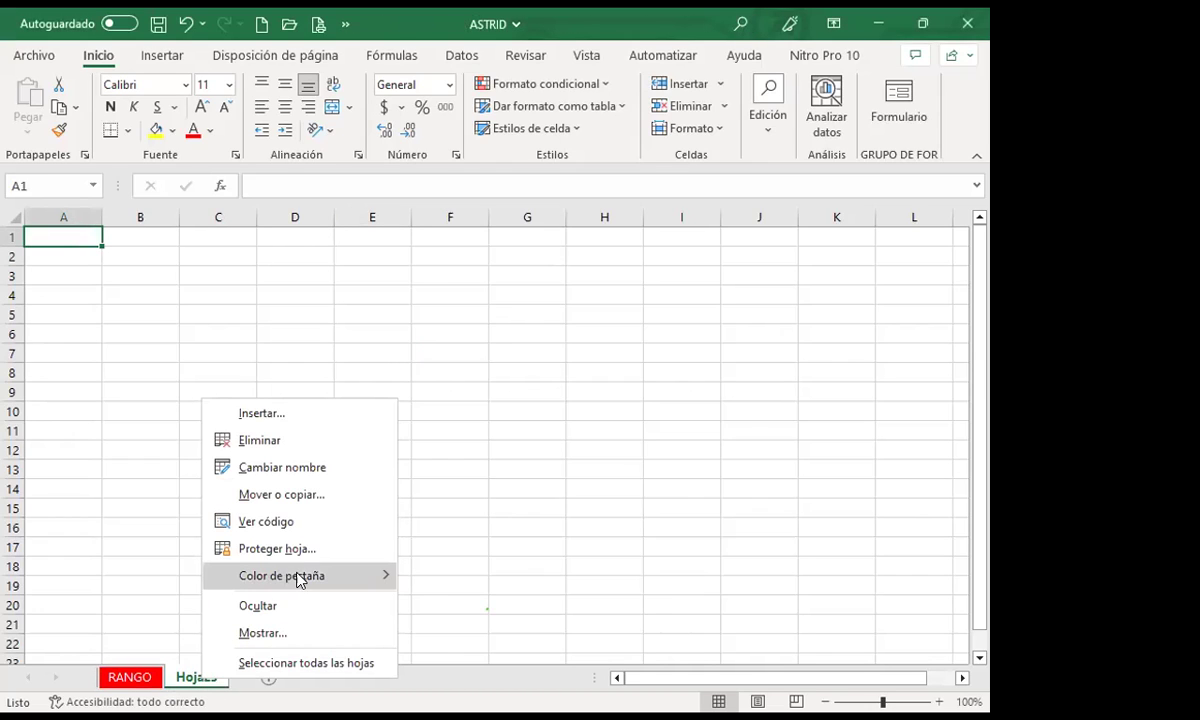
pyautogui.moveTo(390, 577)
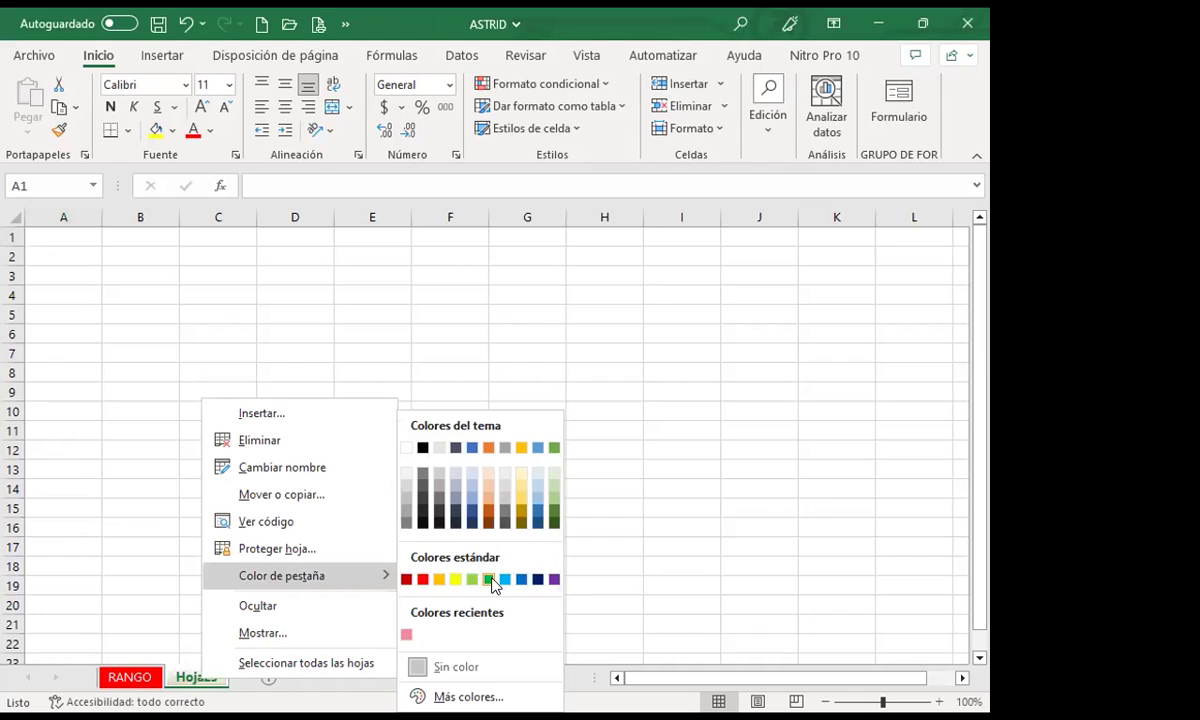
pyautogui.click(195, 679)
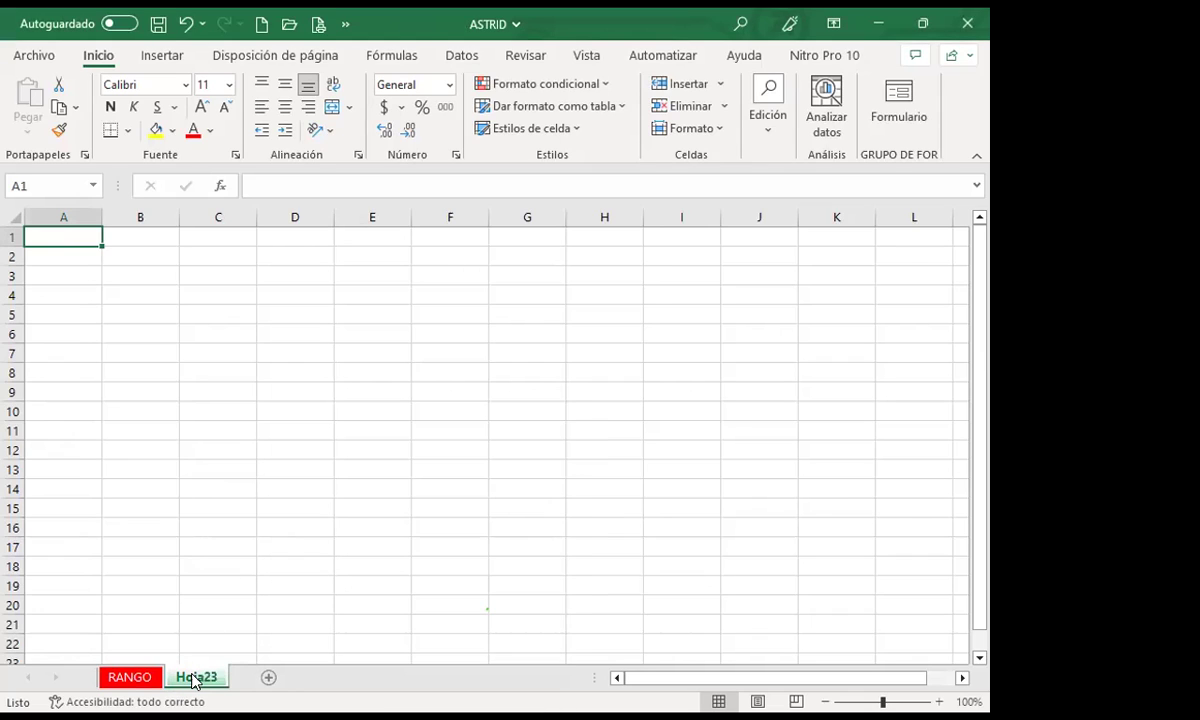
pyautogui.rightClick(196, 677)
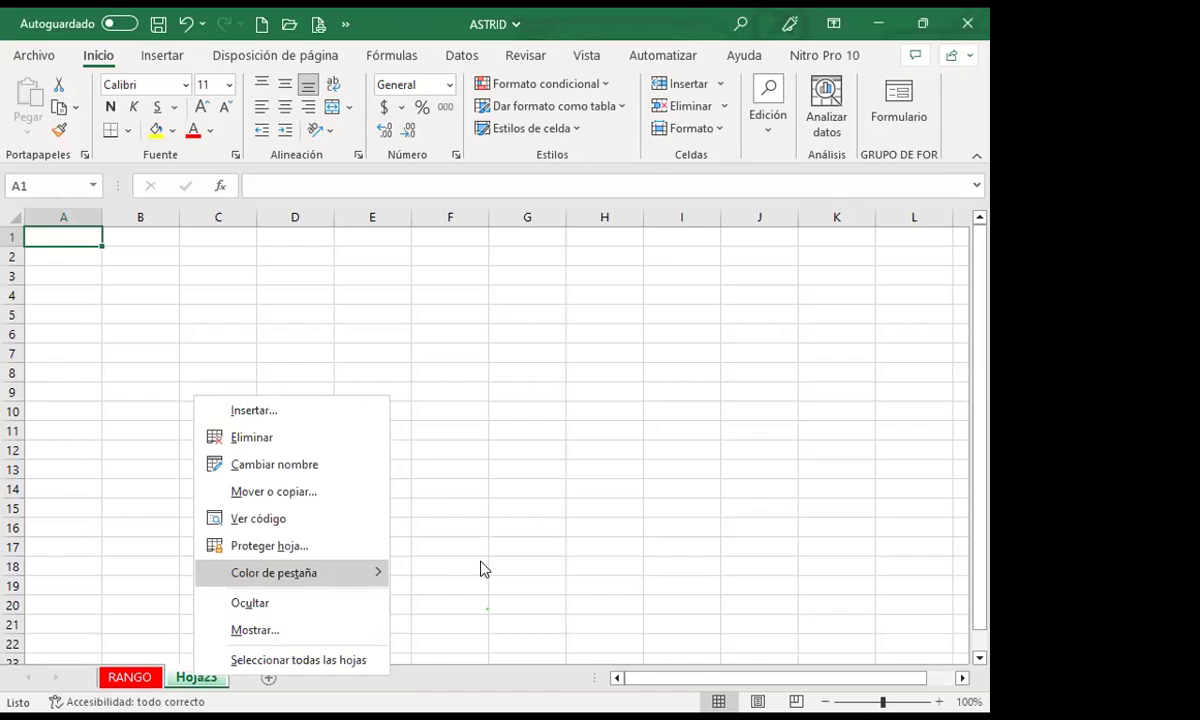
pyautogui.moveTo(337, 572)
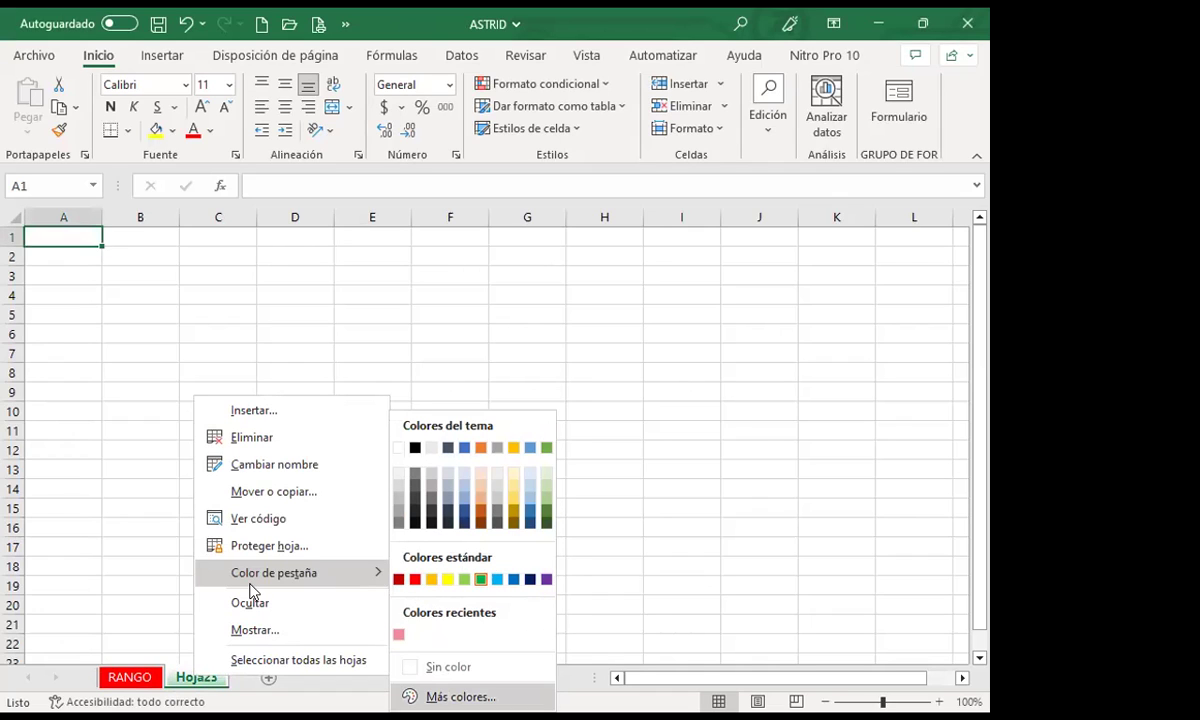
pyautogui.press('Return')
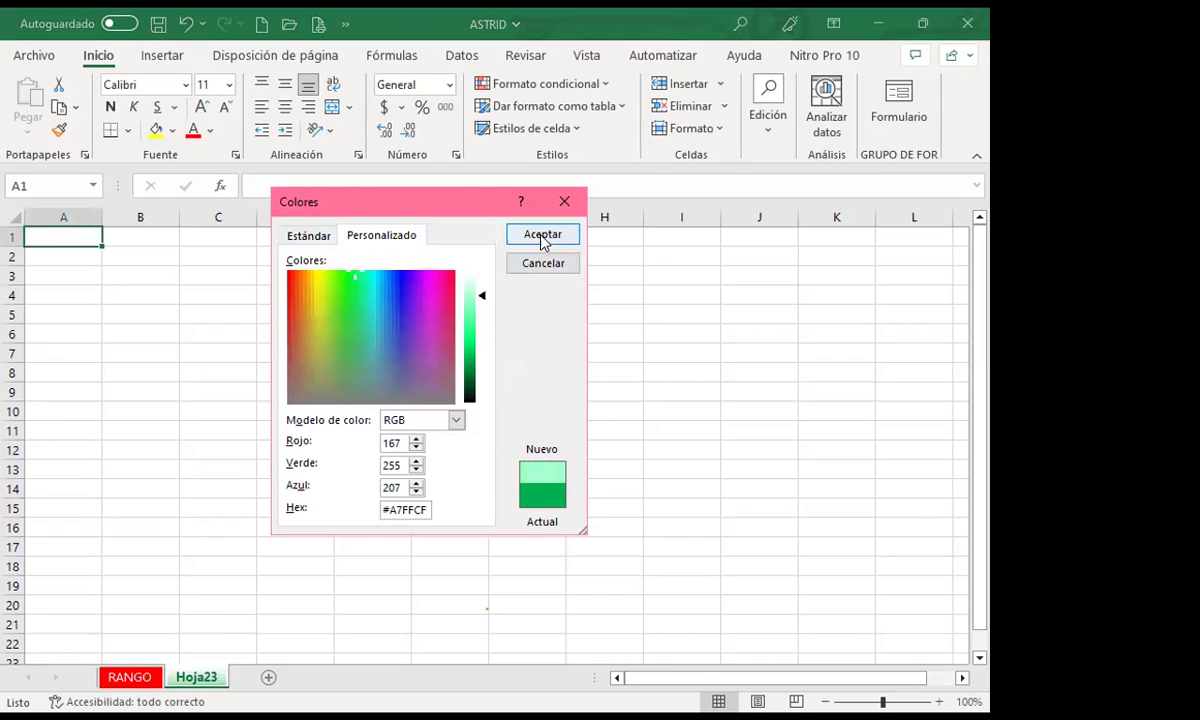
pyautogui.press('Return')
pyautogui.click(148, 680)
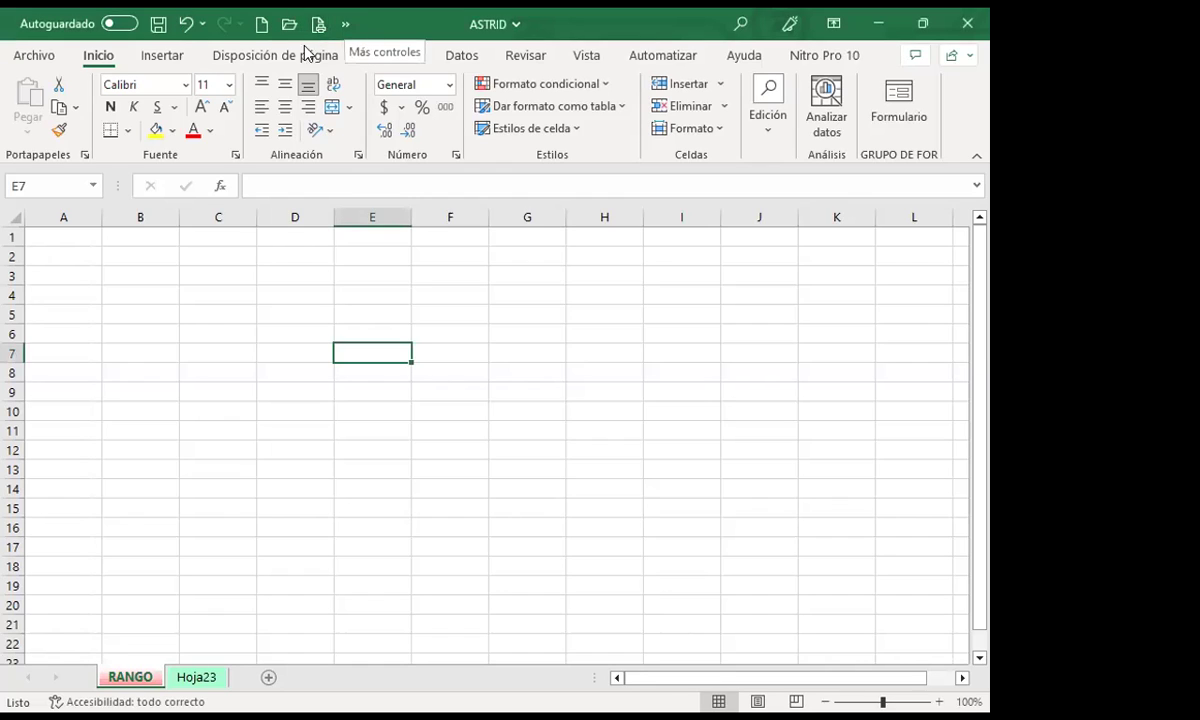
# - Place the Quick Access Toolbar below the ribbon
pyautogui.click(343, 24)
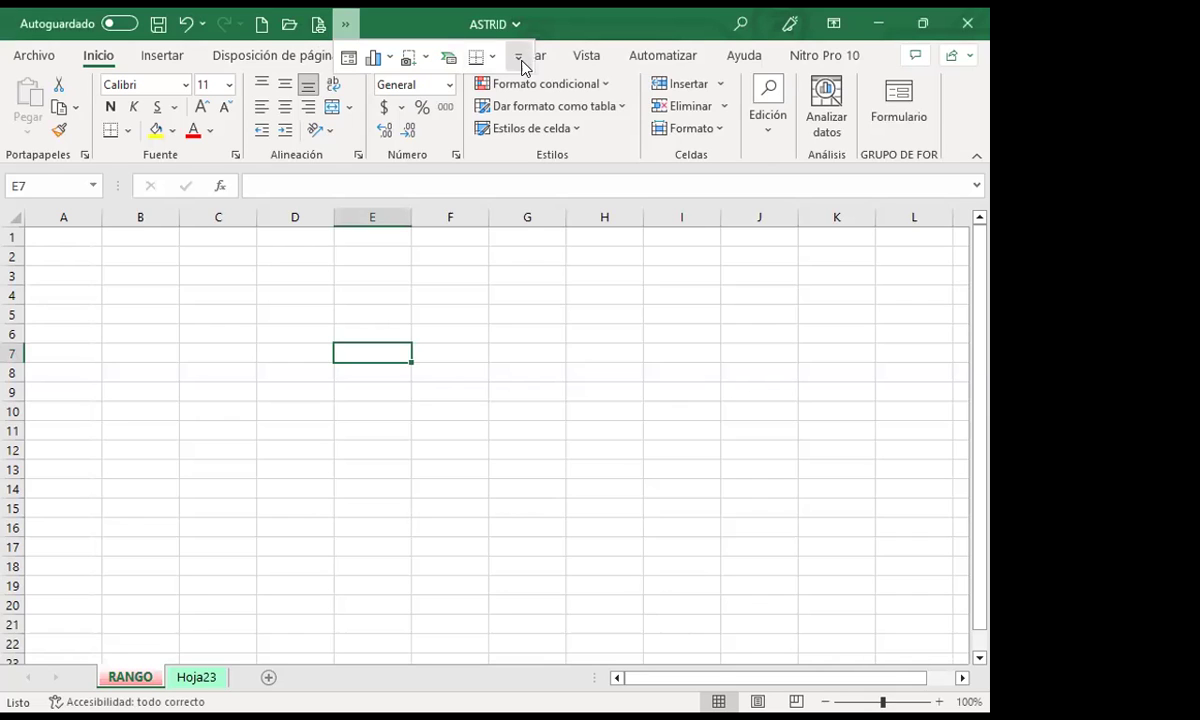
pyautogui.click(510, 60)
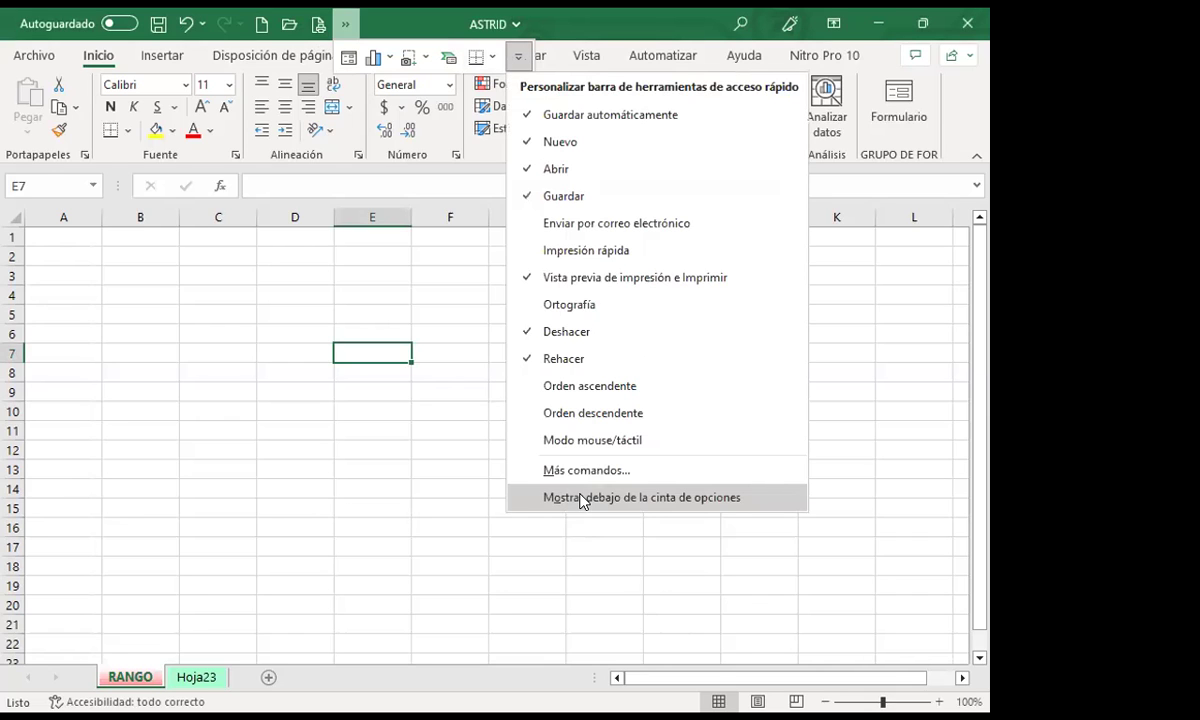
pyautogui.click(577, 497)
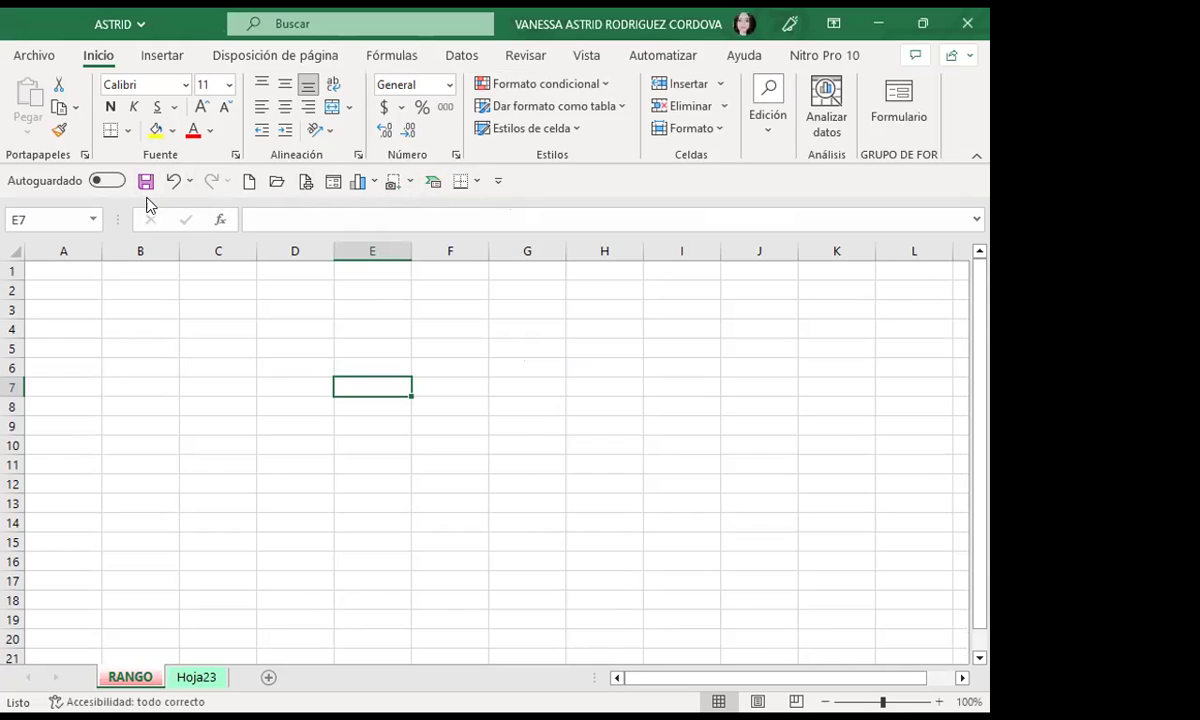
# - Remove the borders, camera, form and Save commands from the Quick Access Toolbar
pyautogui.rightClick(462, 182)
pyautogui.click(476, 195)
pyautogui.rightClick(397, 186)
pyautogui.click(430, 198)
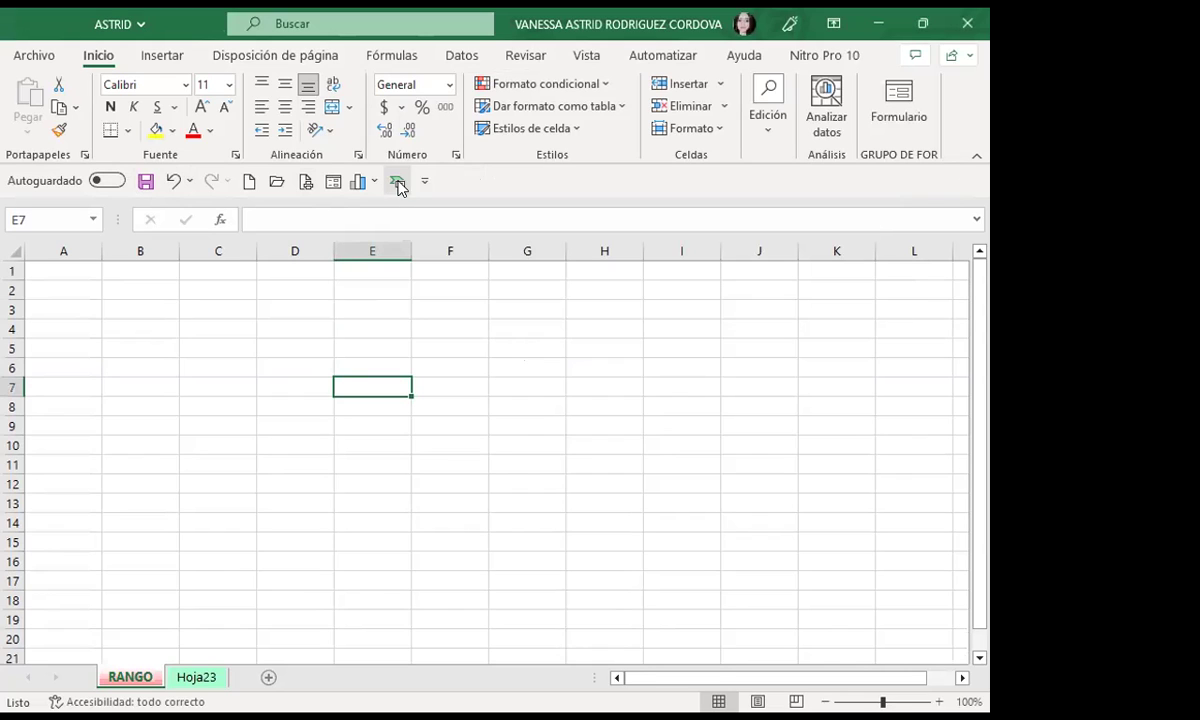
pyautogui.rightClick(333, 182)
pyautogui.click(365, 196)
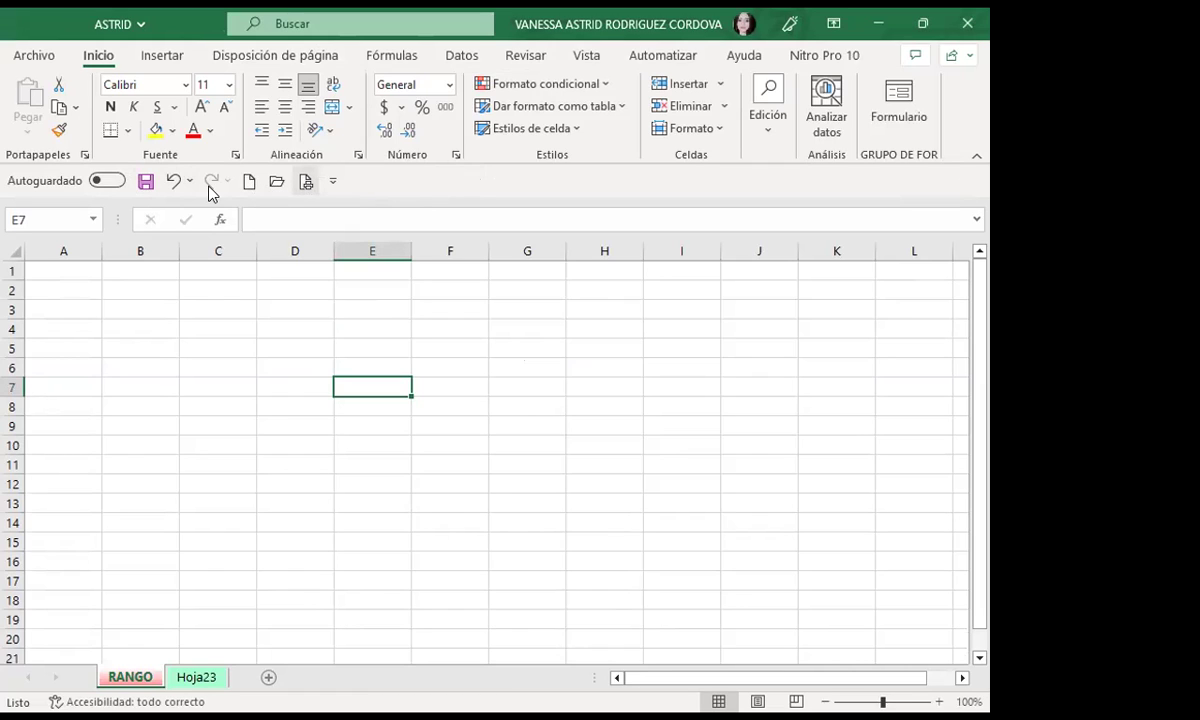
pyautogui.rightClick(146, 185)
pyautogui.click(160, 200)
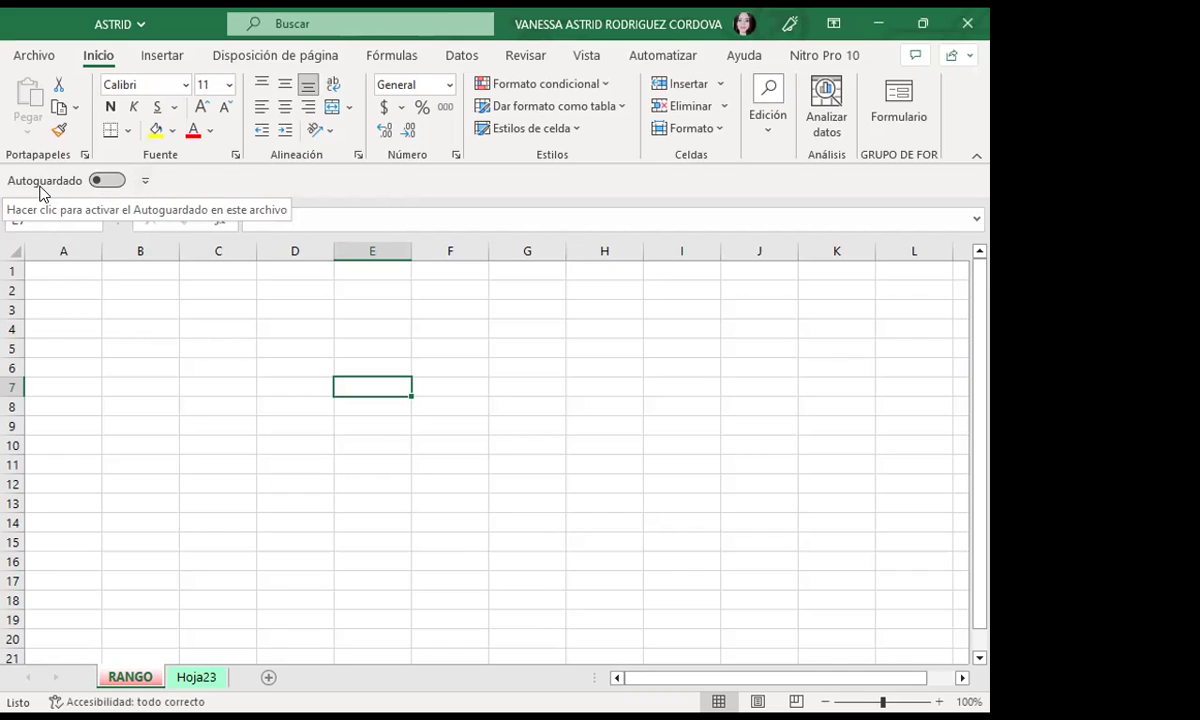
pyautogui.click(146, 181)
# - Show the Quick Access Toolbar above the ribbon, then return it below the ribbon
pyautogui.click(265, 621)
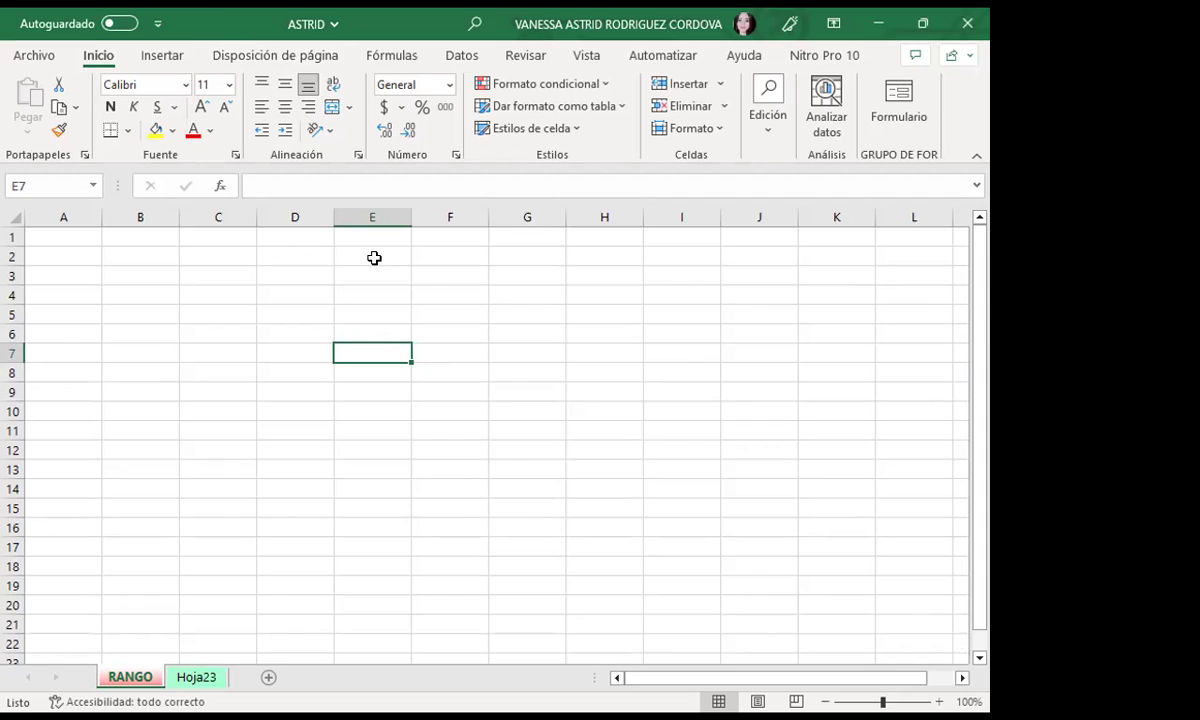
pyautogui.click(155, 25)
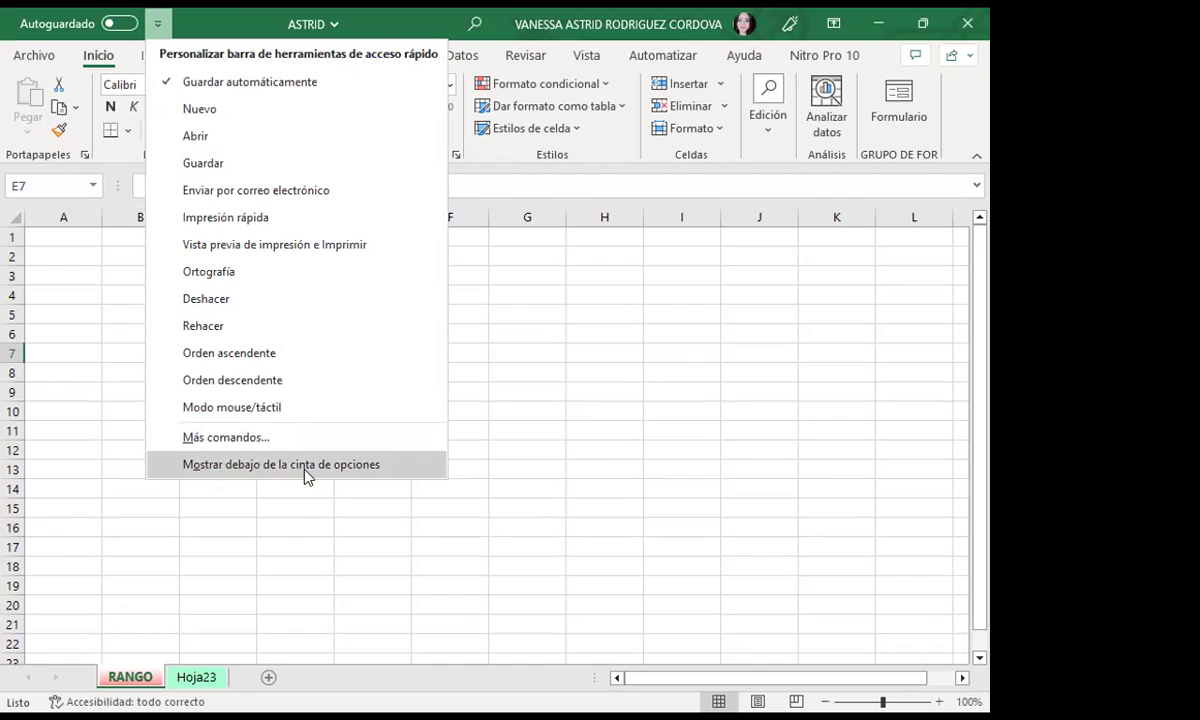
pyautogui.click(347, 470)
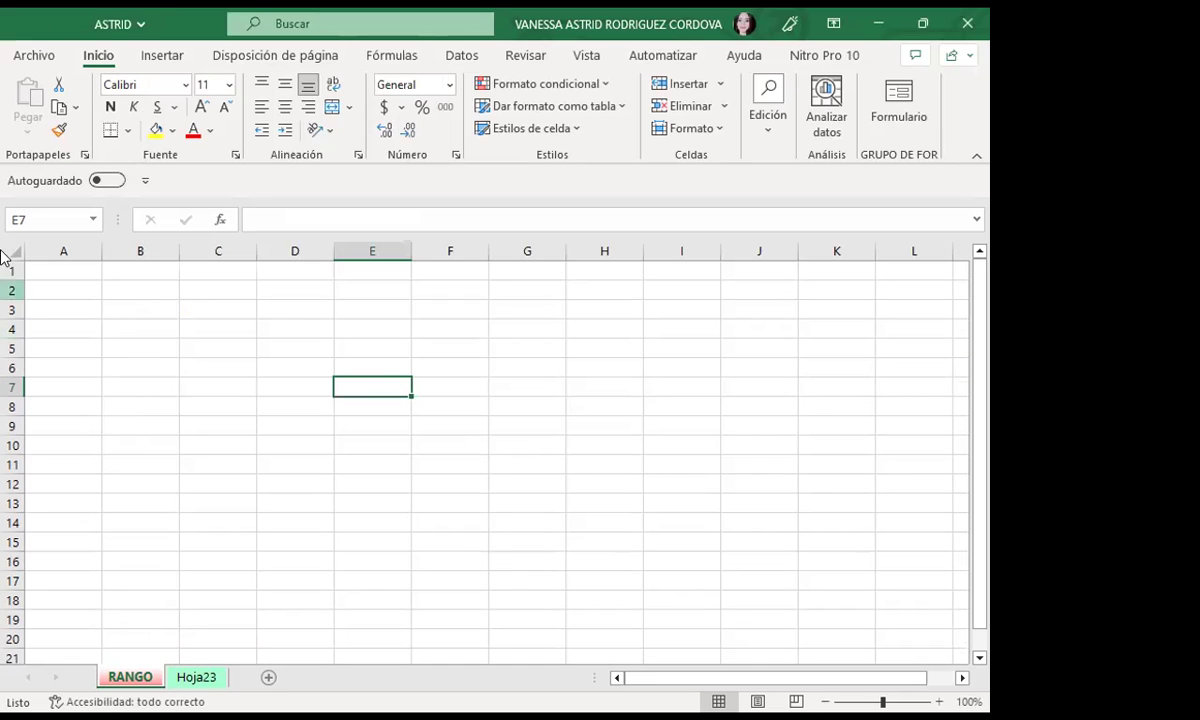
pyautogui.click(144, 182)
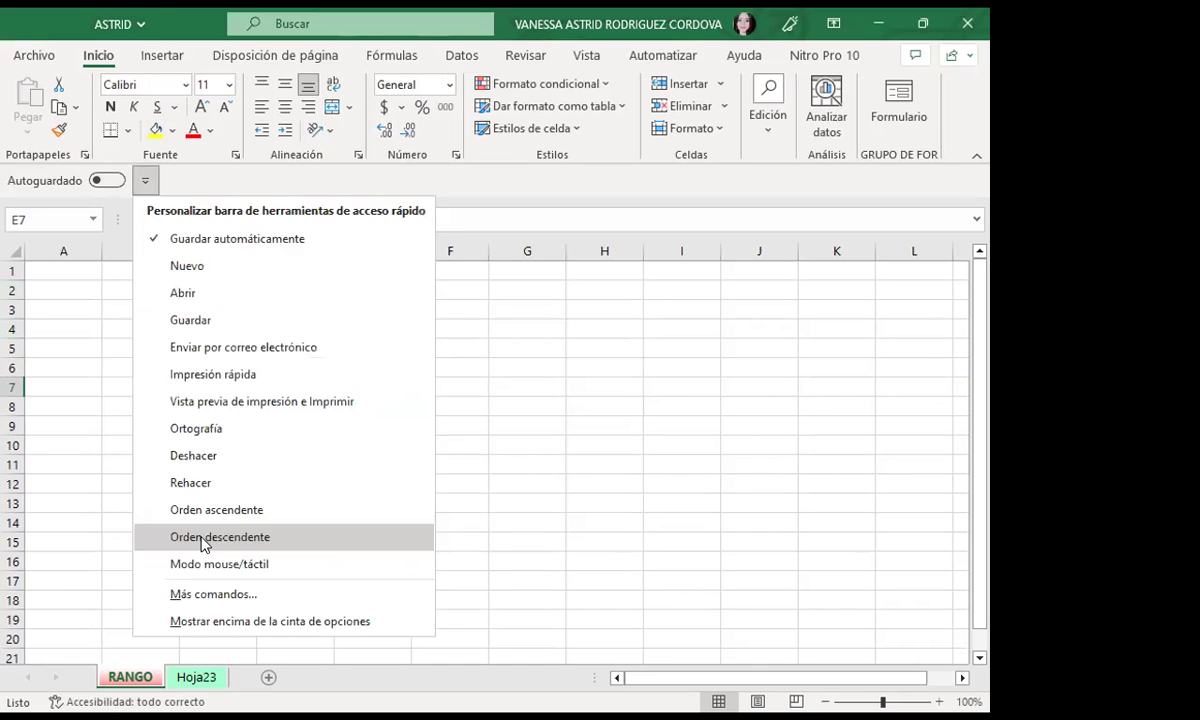